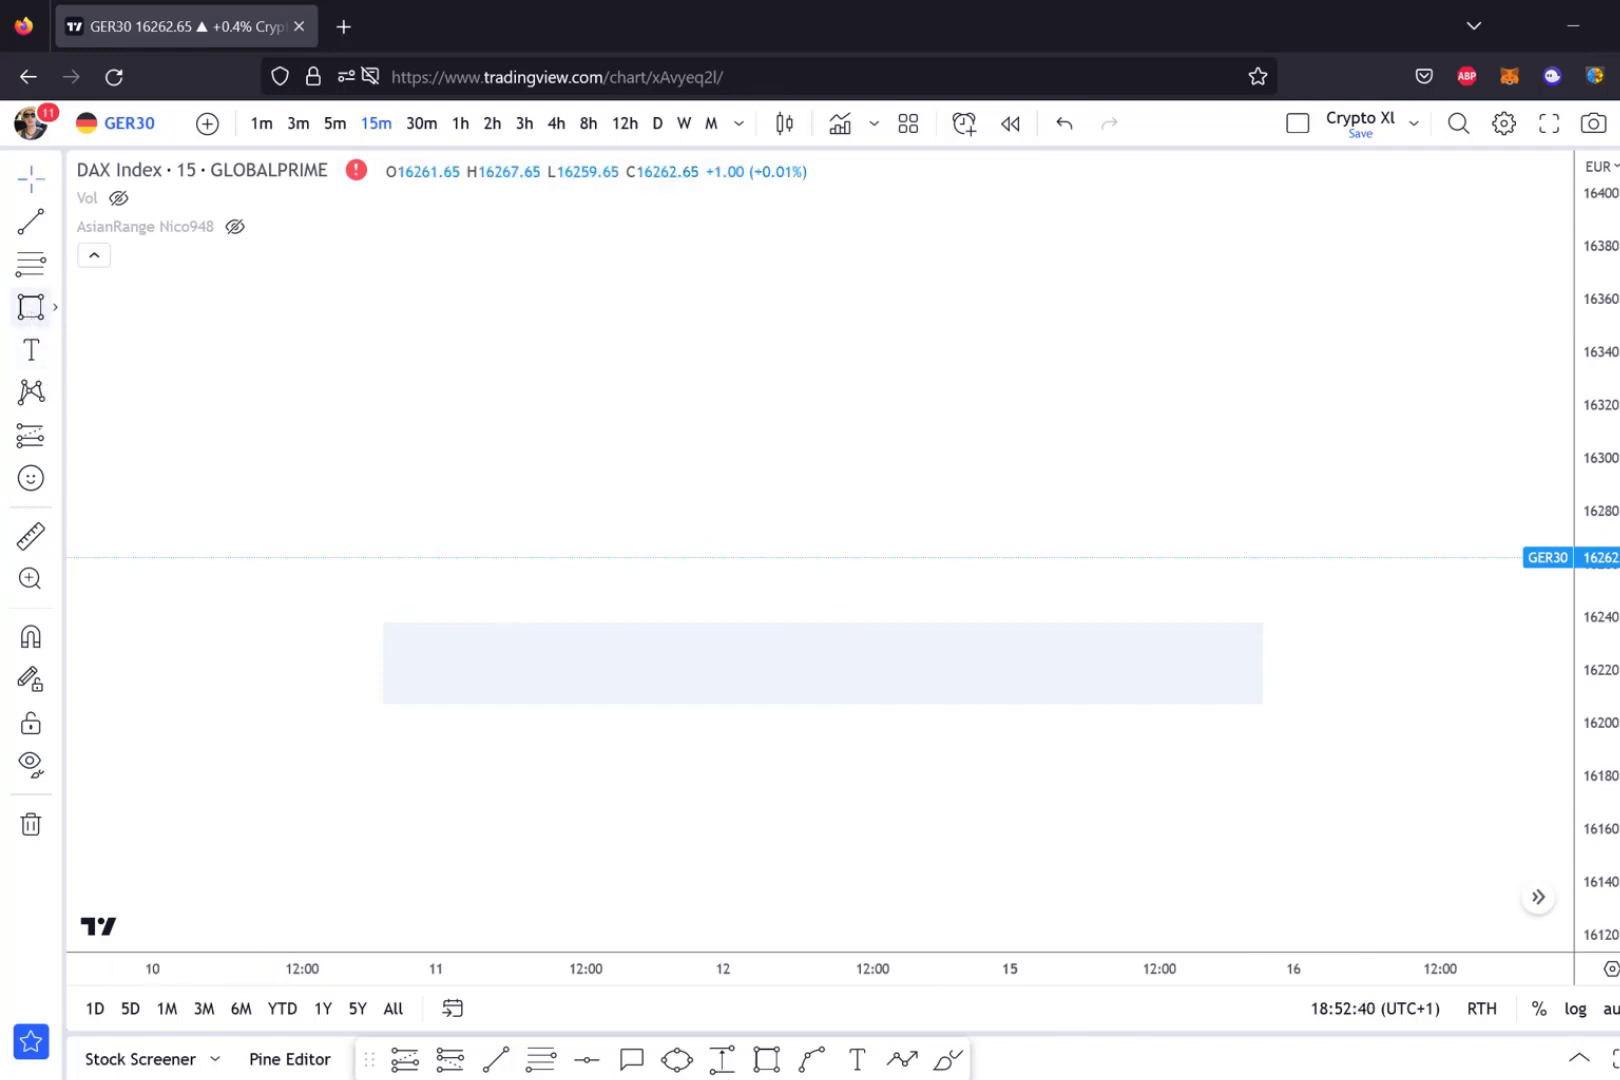
# Draw a rectangle zone above the existing one, spanning about 16305 to 16335 from 10 May 19:15 to 15 May 21:15.
pyautogui.click(31, 307)
pyautogui.click(392, 444)
pyautogui.click(944, 366)
pyautogui.moveTo(944, 366); pyautogui.dragTo(1274, 363)
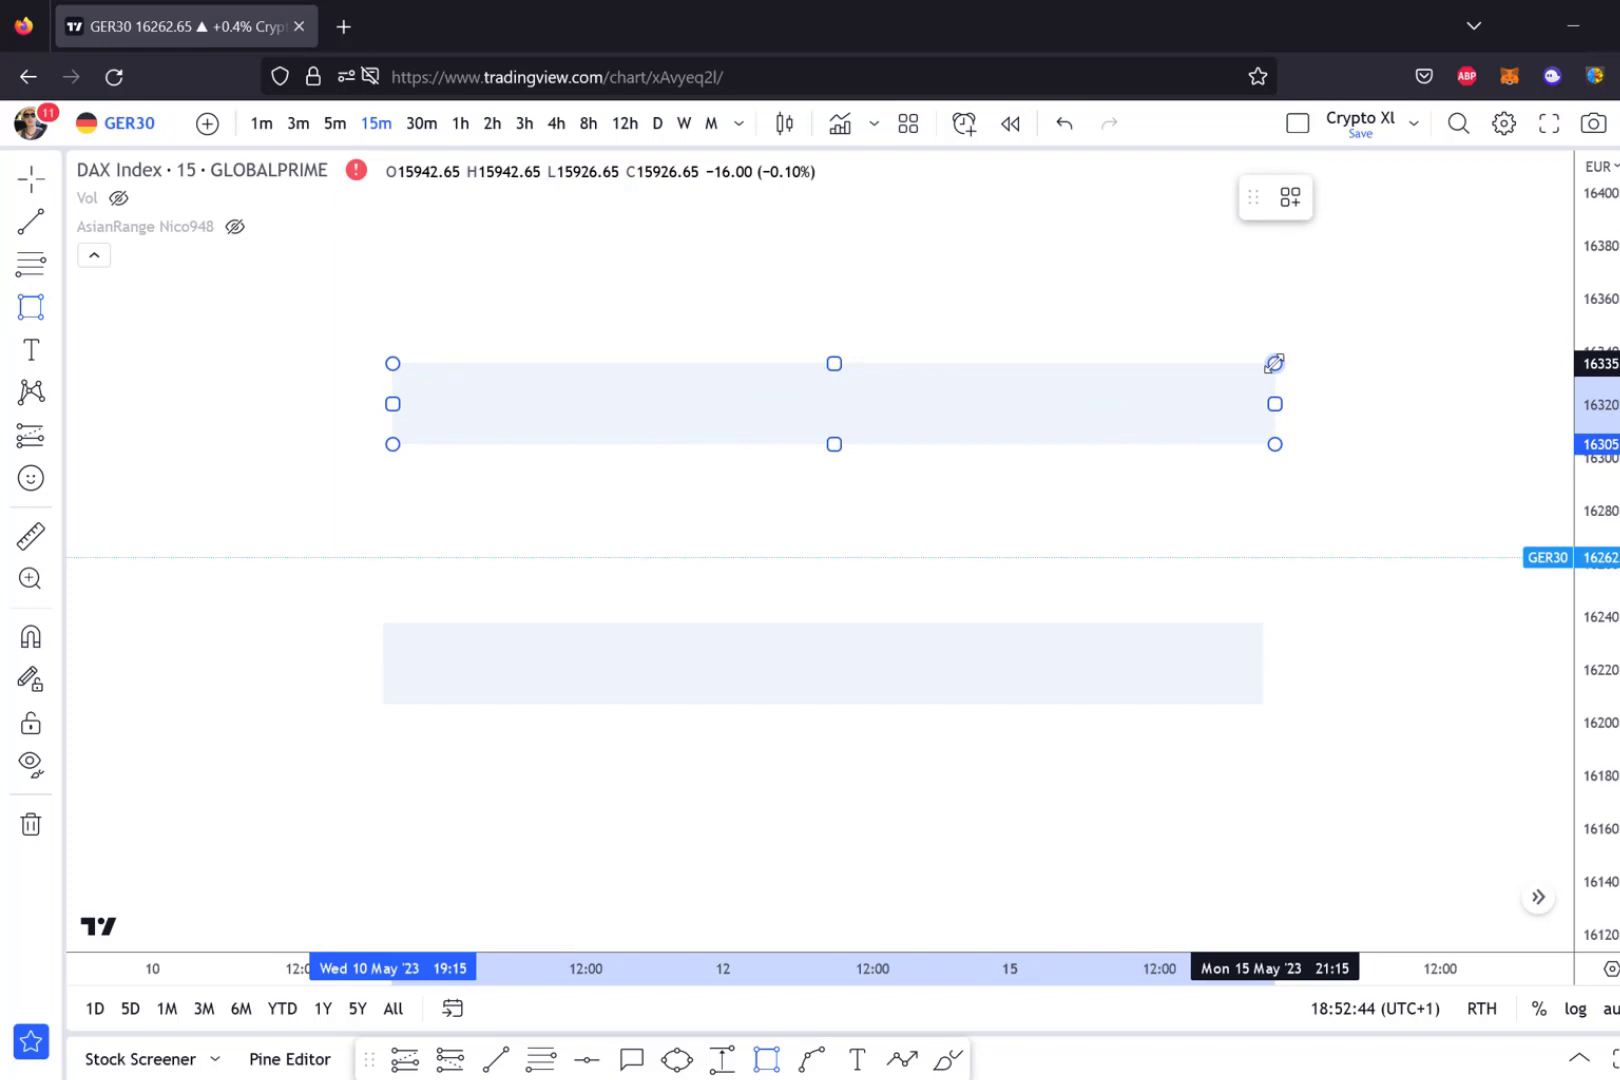
# Move the lower rectangle zone down so it spans about 16175 to 16205.
pyautogui.click(1002, 723)
pyautogui.moveTo(1000, 704); pyautogui.dragTo(1003, 794)
pyautogui.click(950, 595)
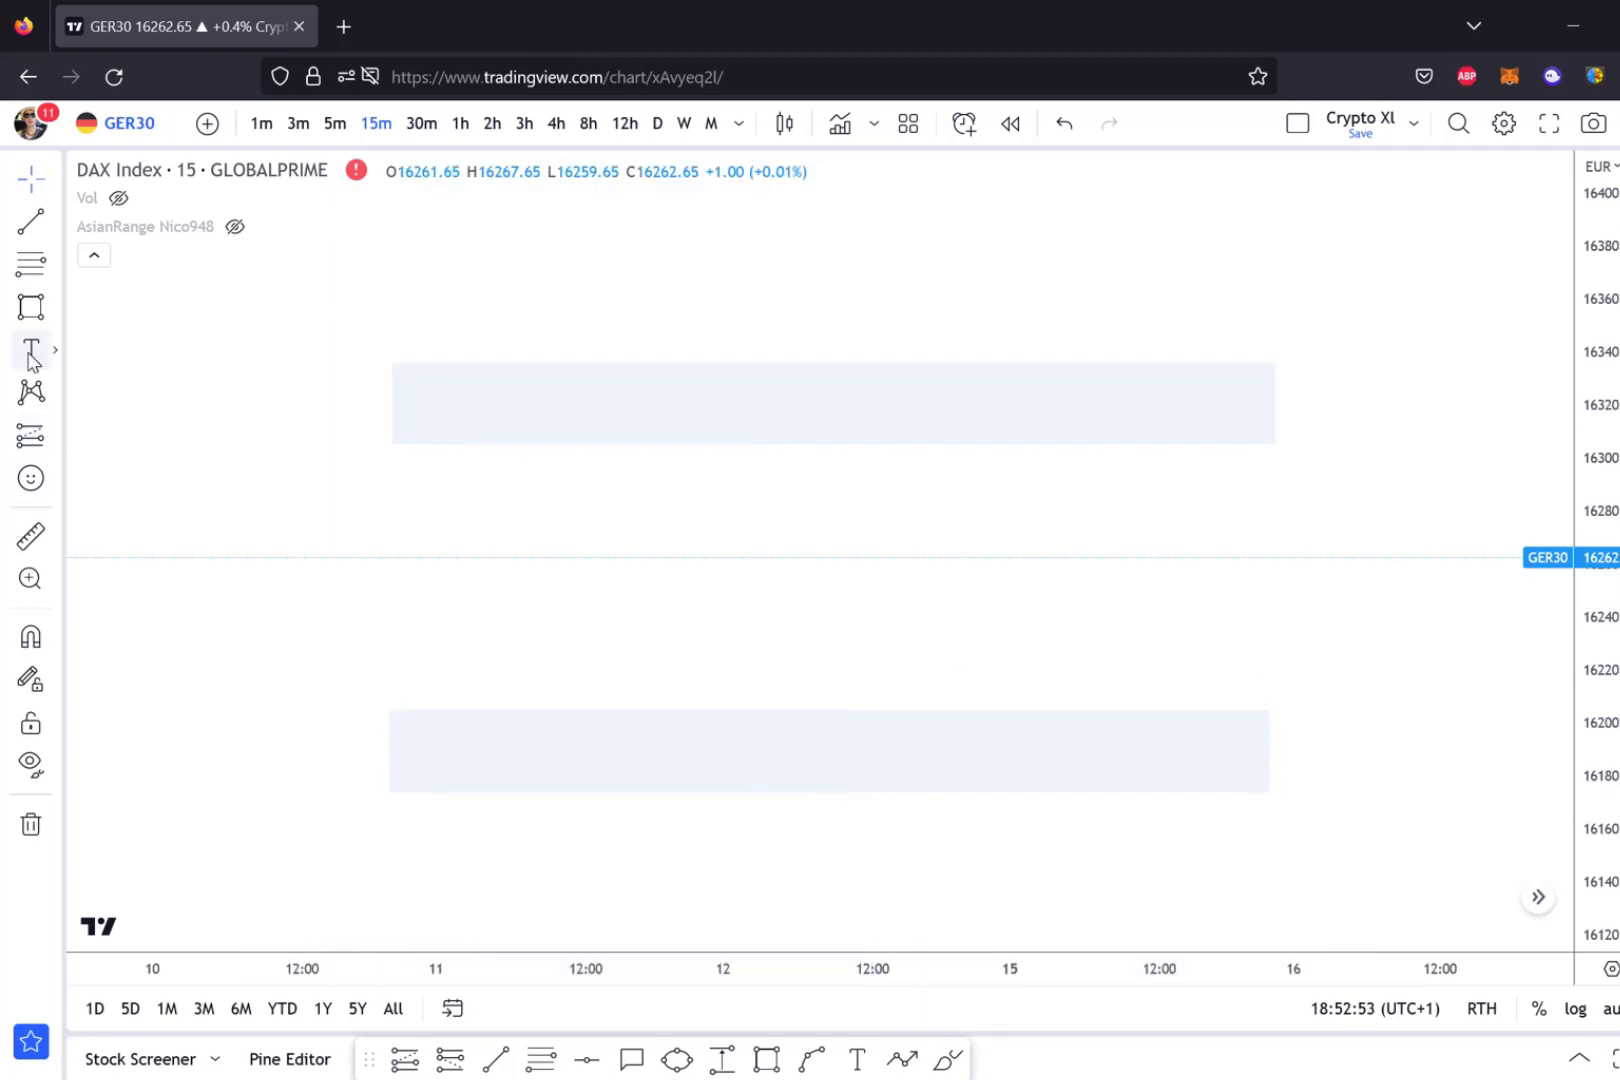
# Start a path at the lower zone's bottom-left corner and zigzag it upward through two rising peaks to a pullback at about 16246.
pyautogui.click(902, 1058)
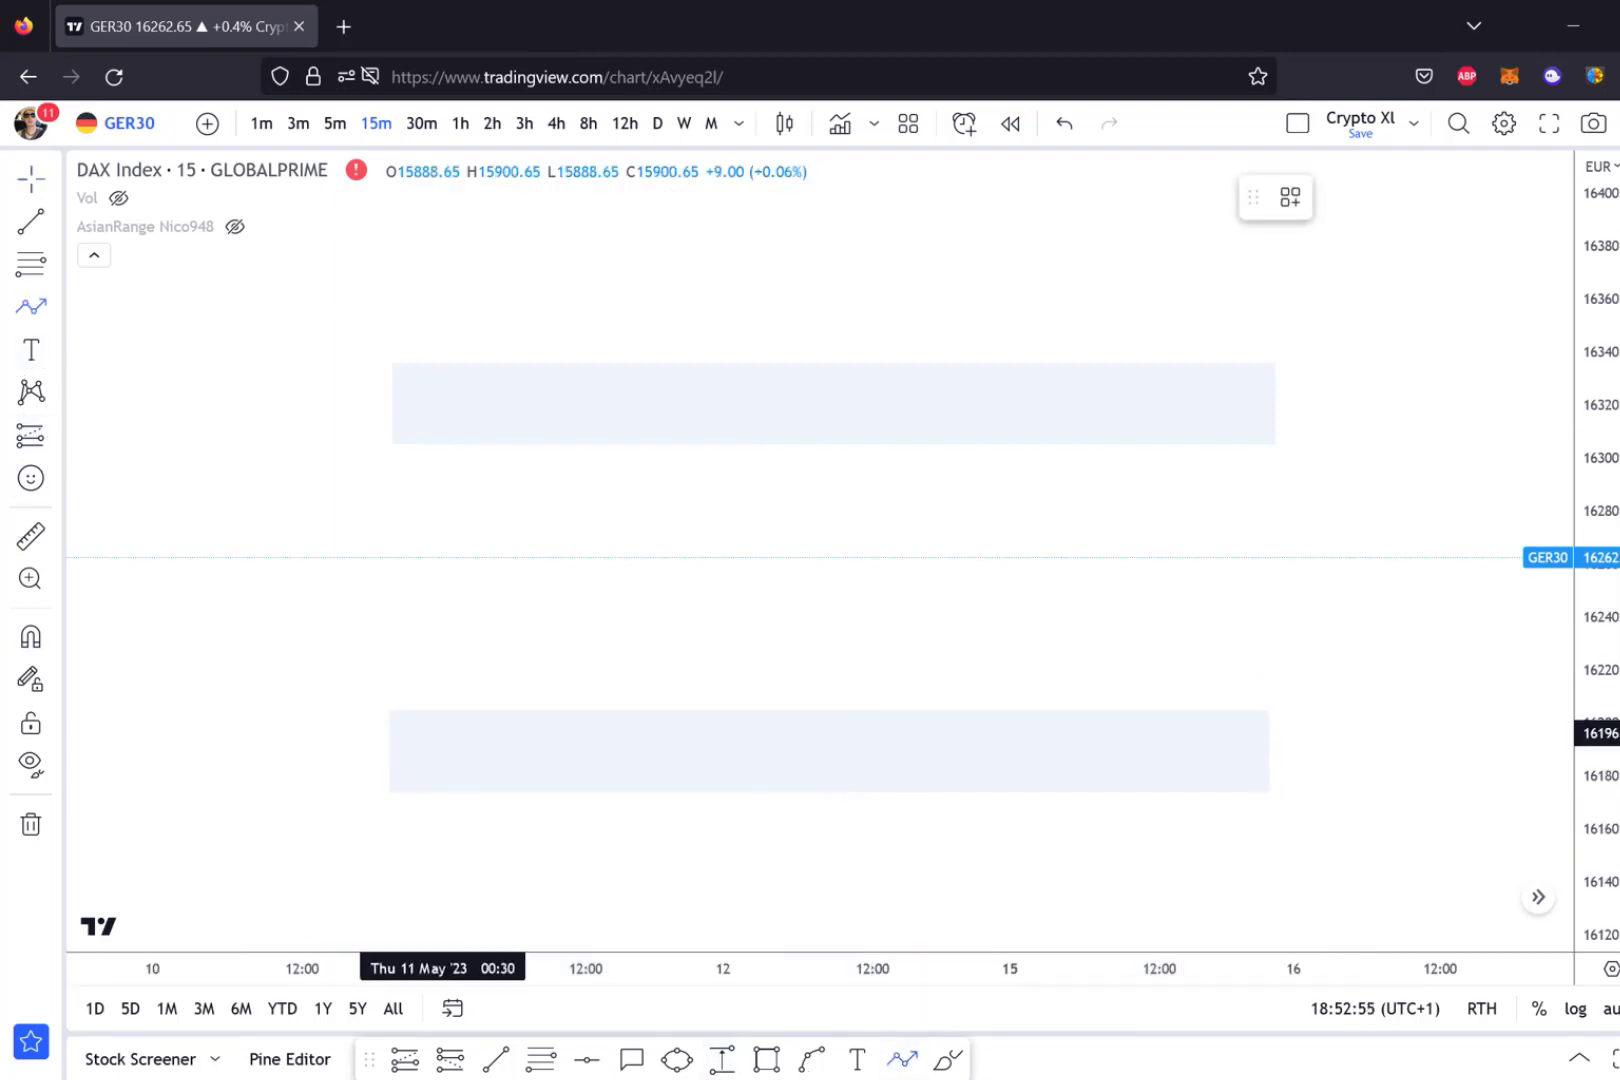
pyautogui.click(396, 790)
pyautogui.click(470, 605)
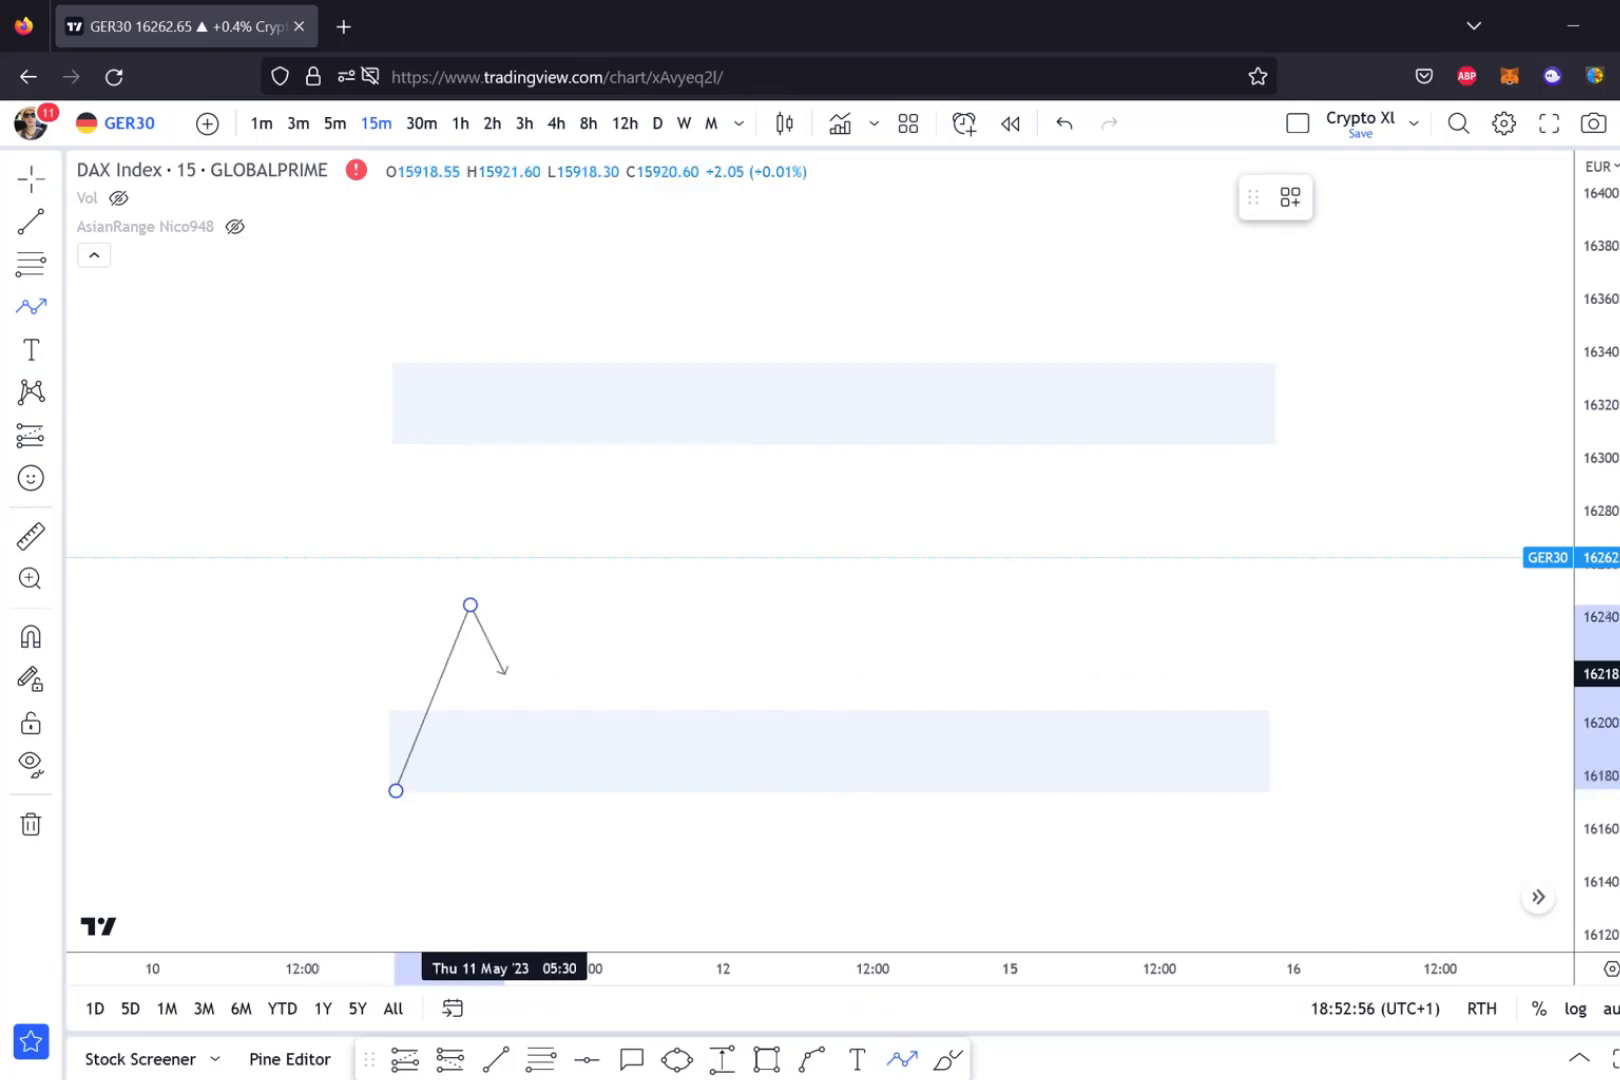
pyautogui.click(538, 733)
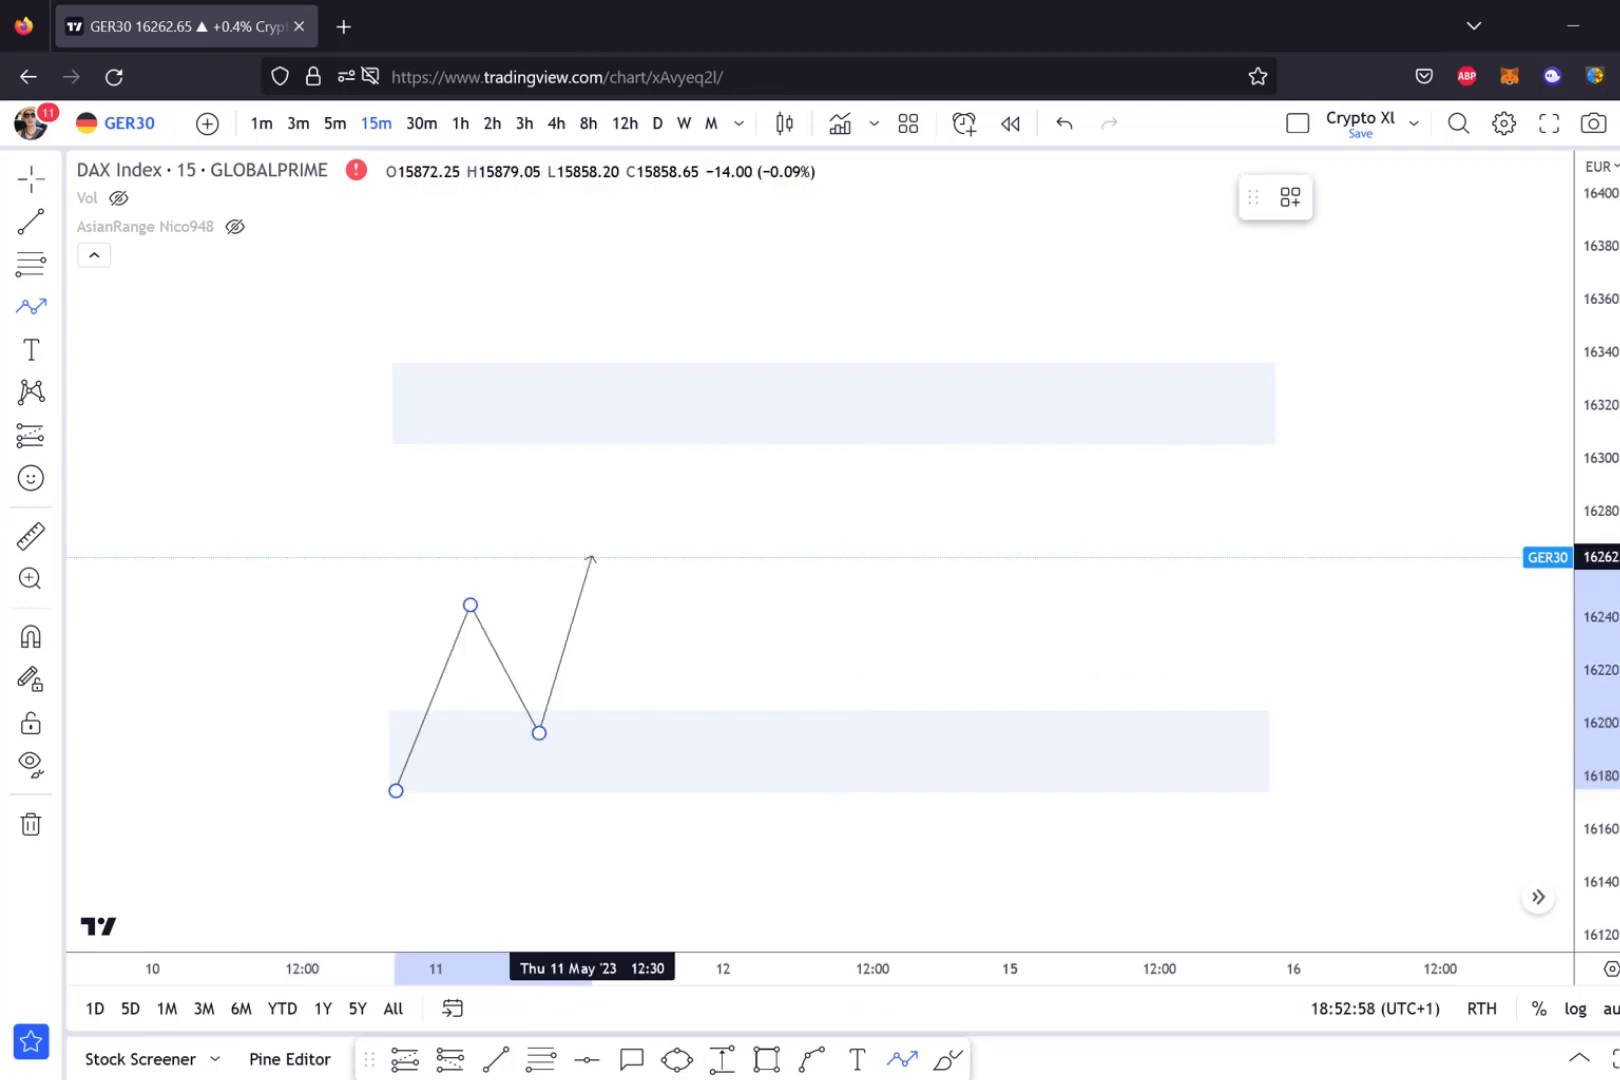
pyautogui.click(604, 515)
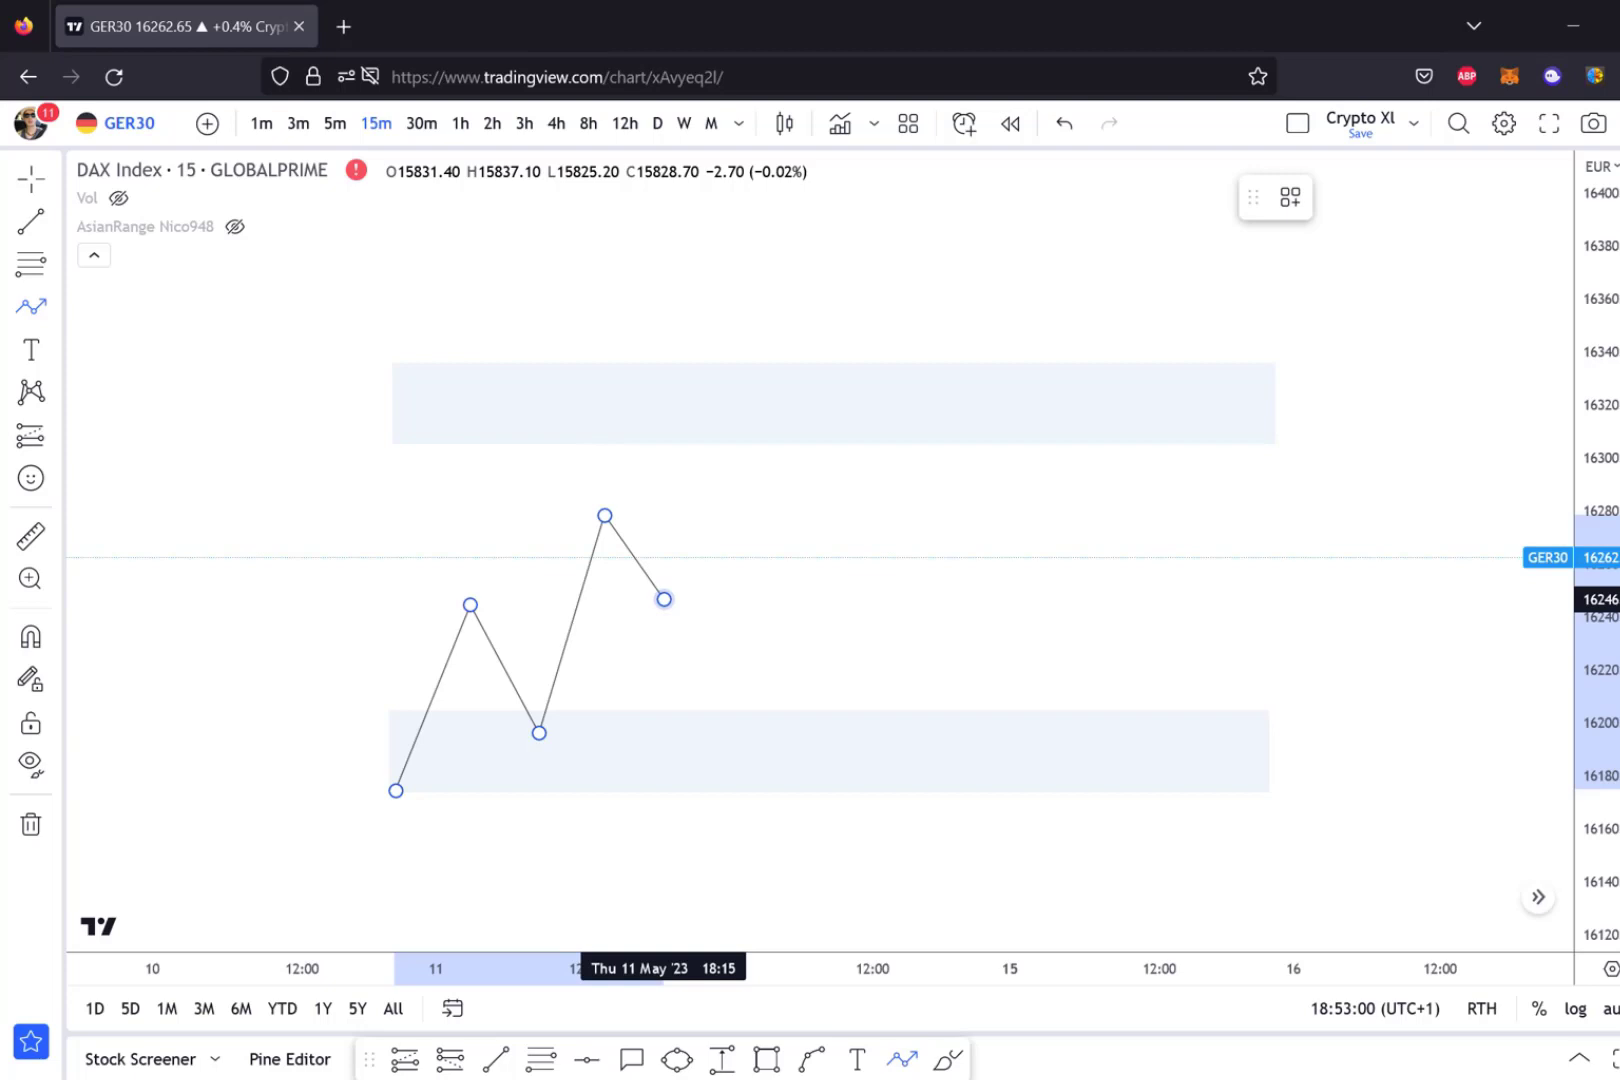
pyautogui.click(664, 599)
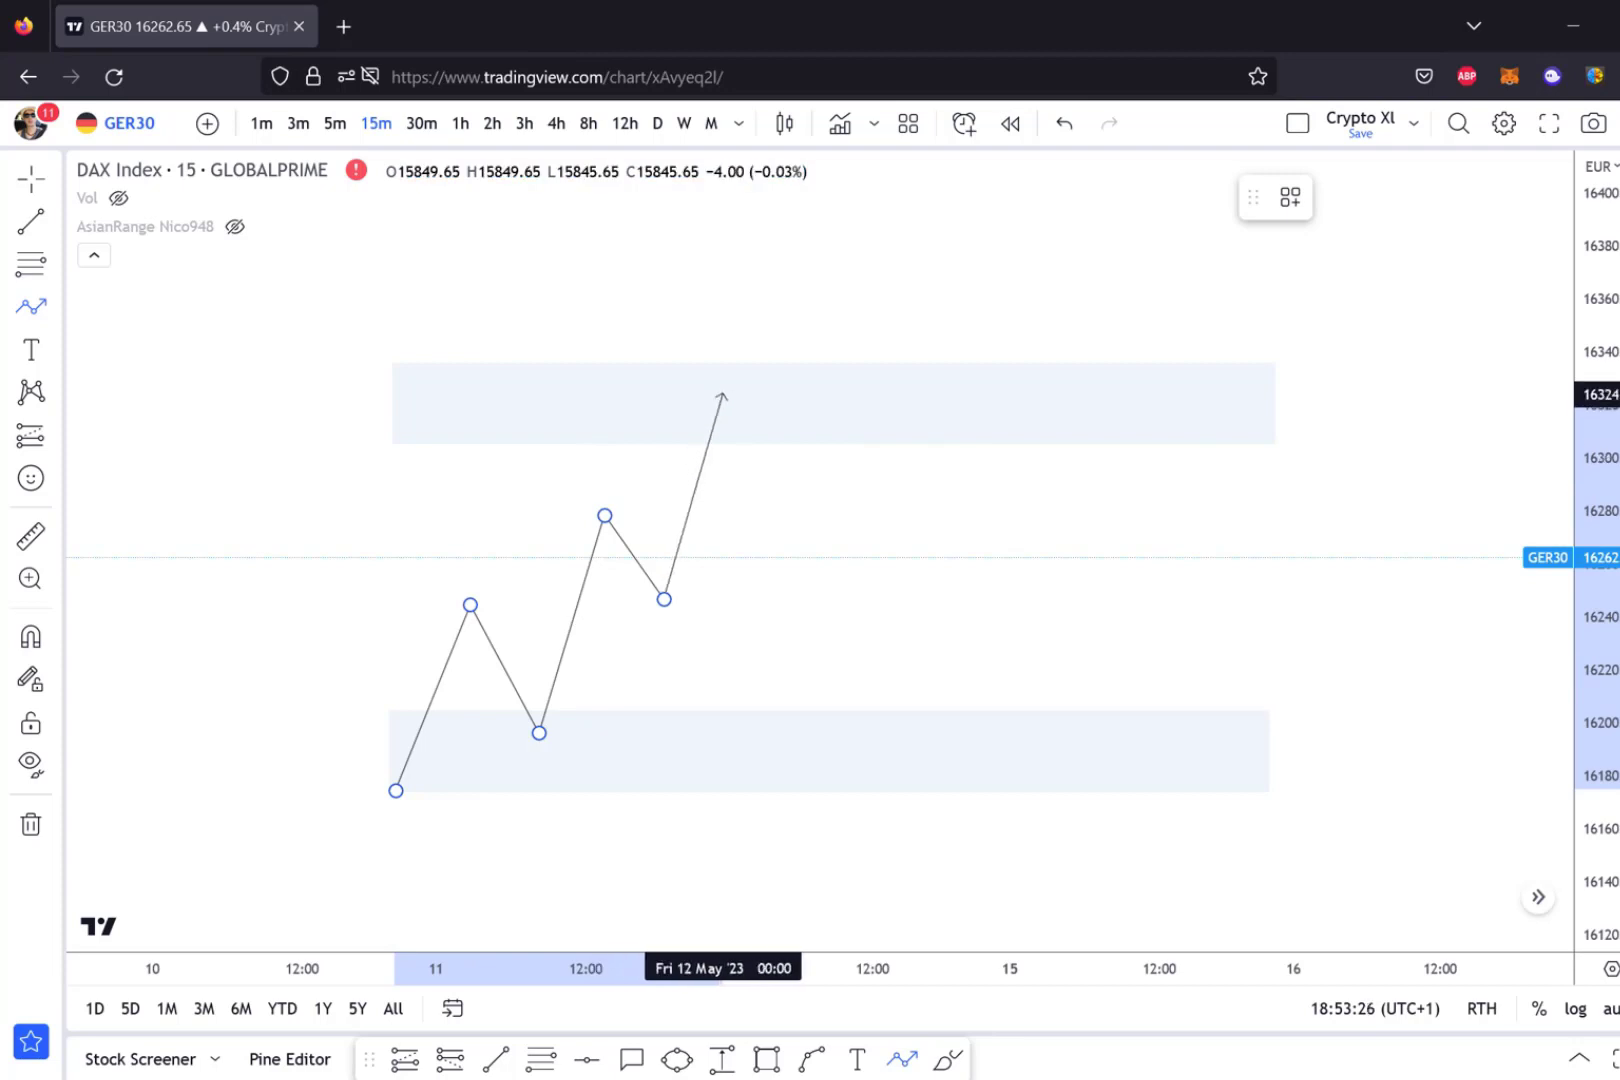
# Continue the path with three tighter peaks around the upper zone and end it above the zone at about 16362.
pyautogui.click(698, 440)
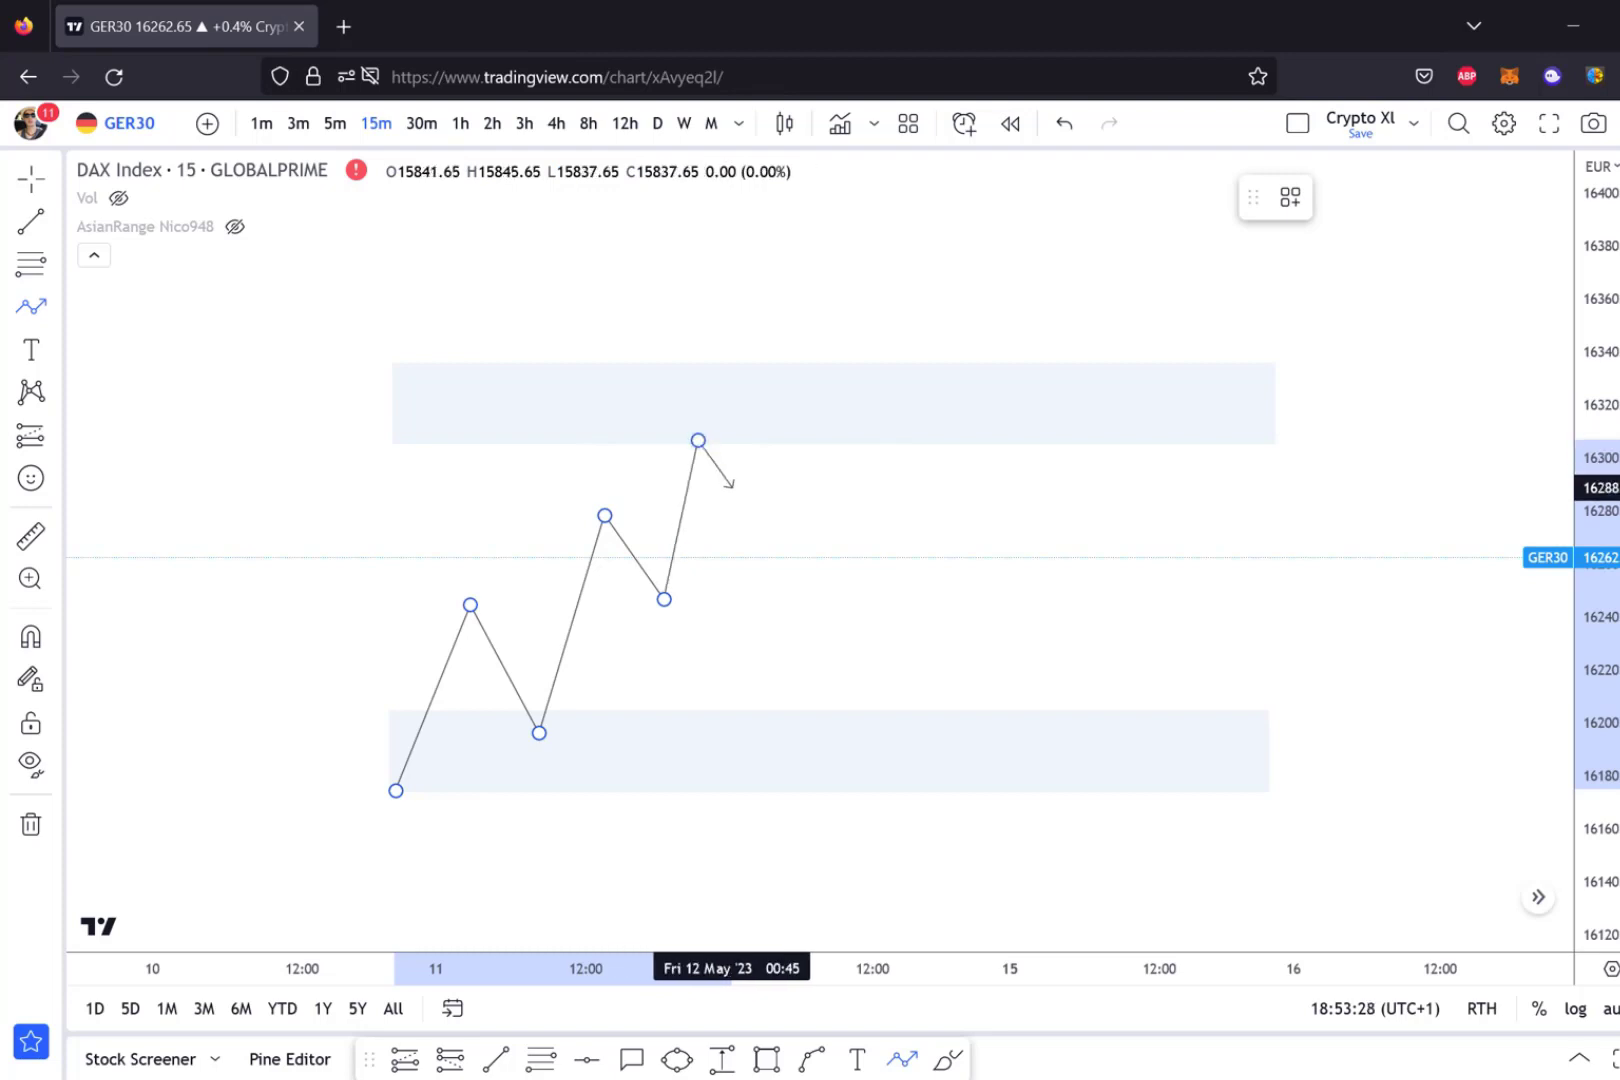
pyautogui.click(732, 497)
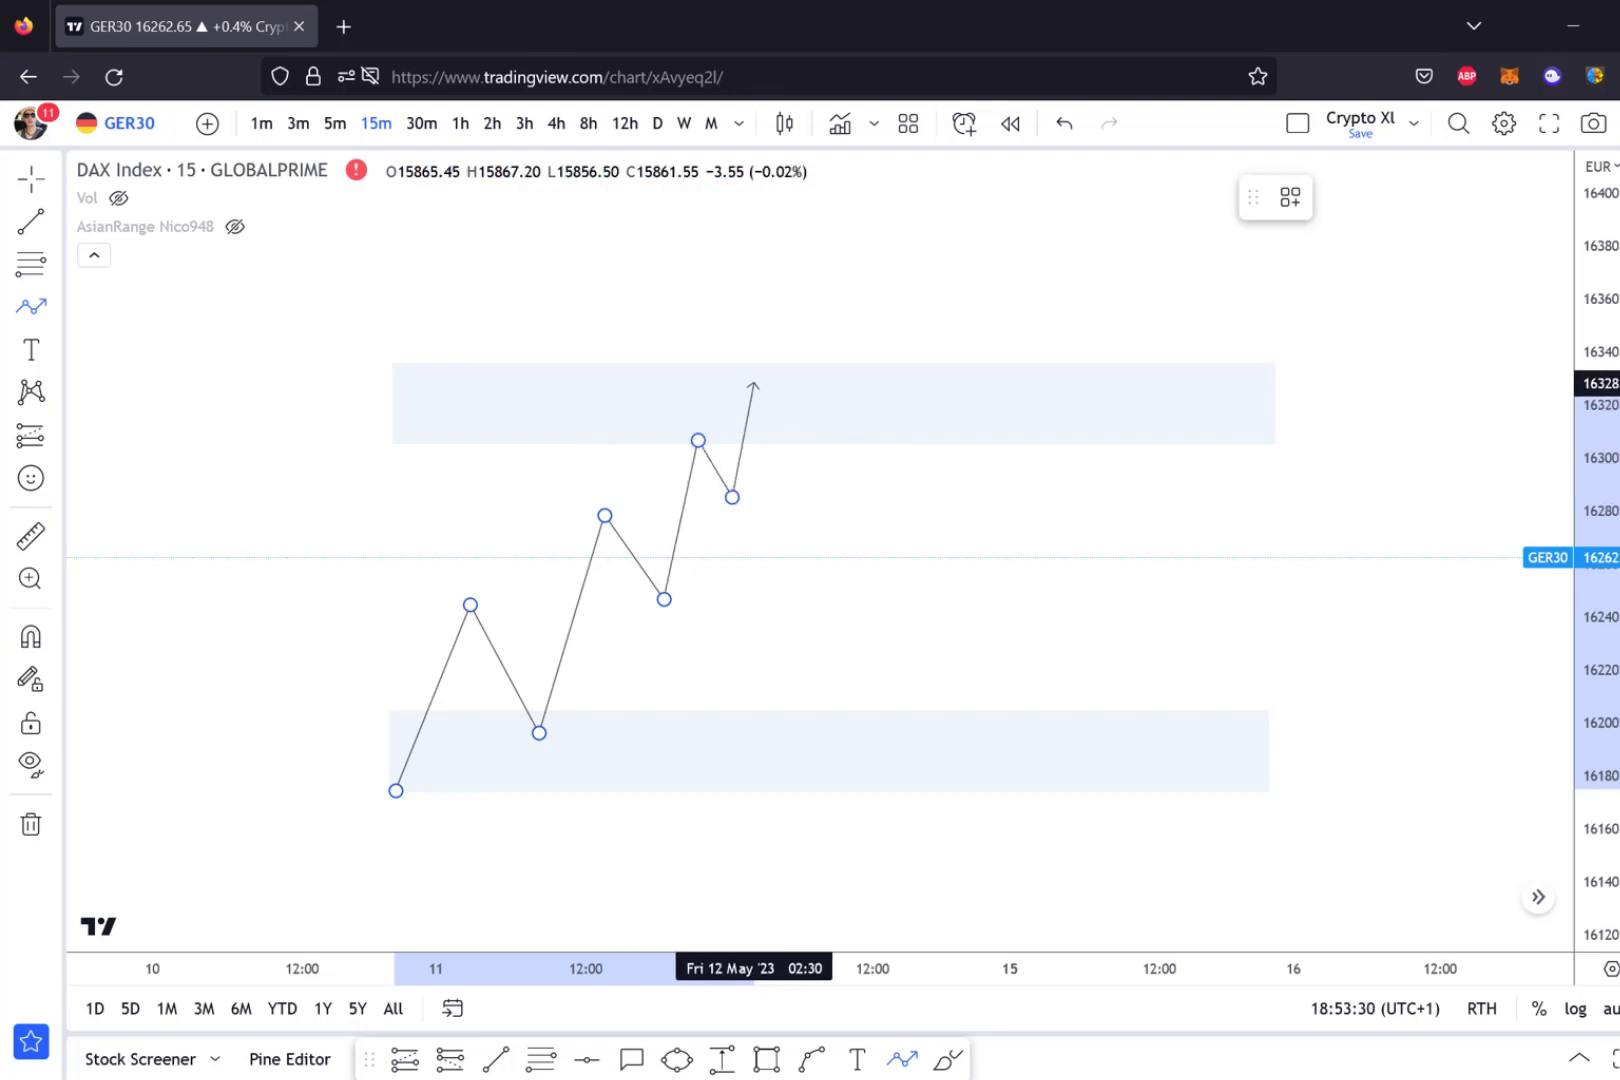
pyautogui.click(754, 383)
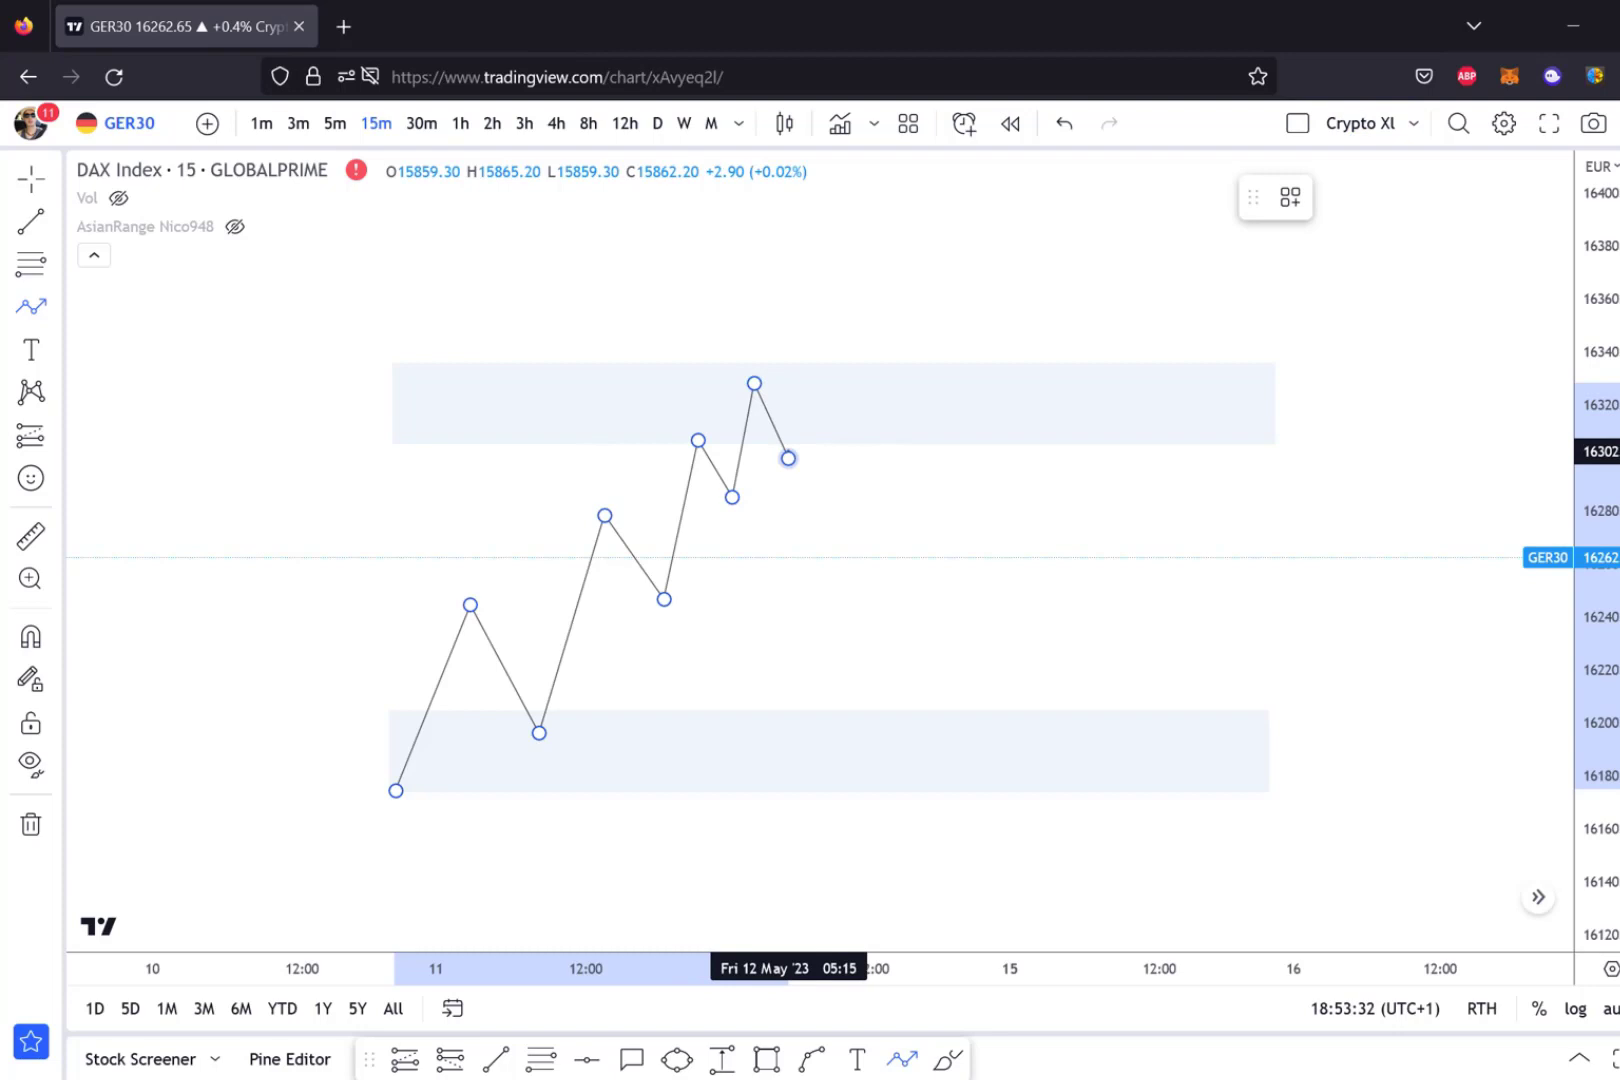
pyautogui.click(788, 458)
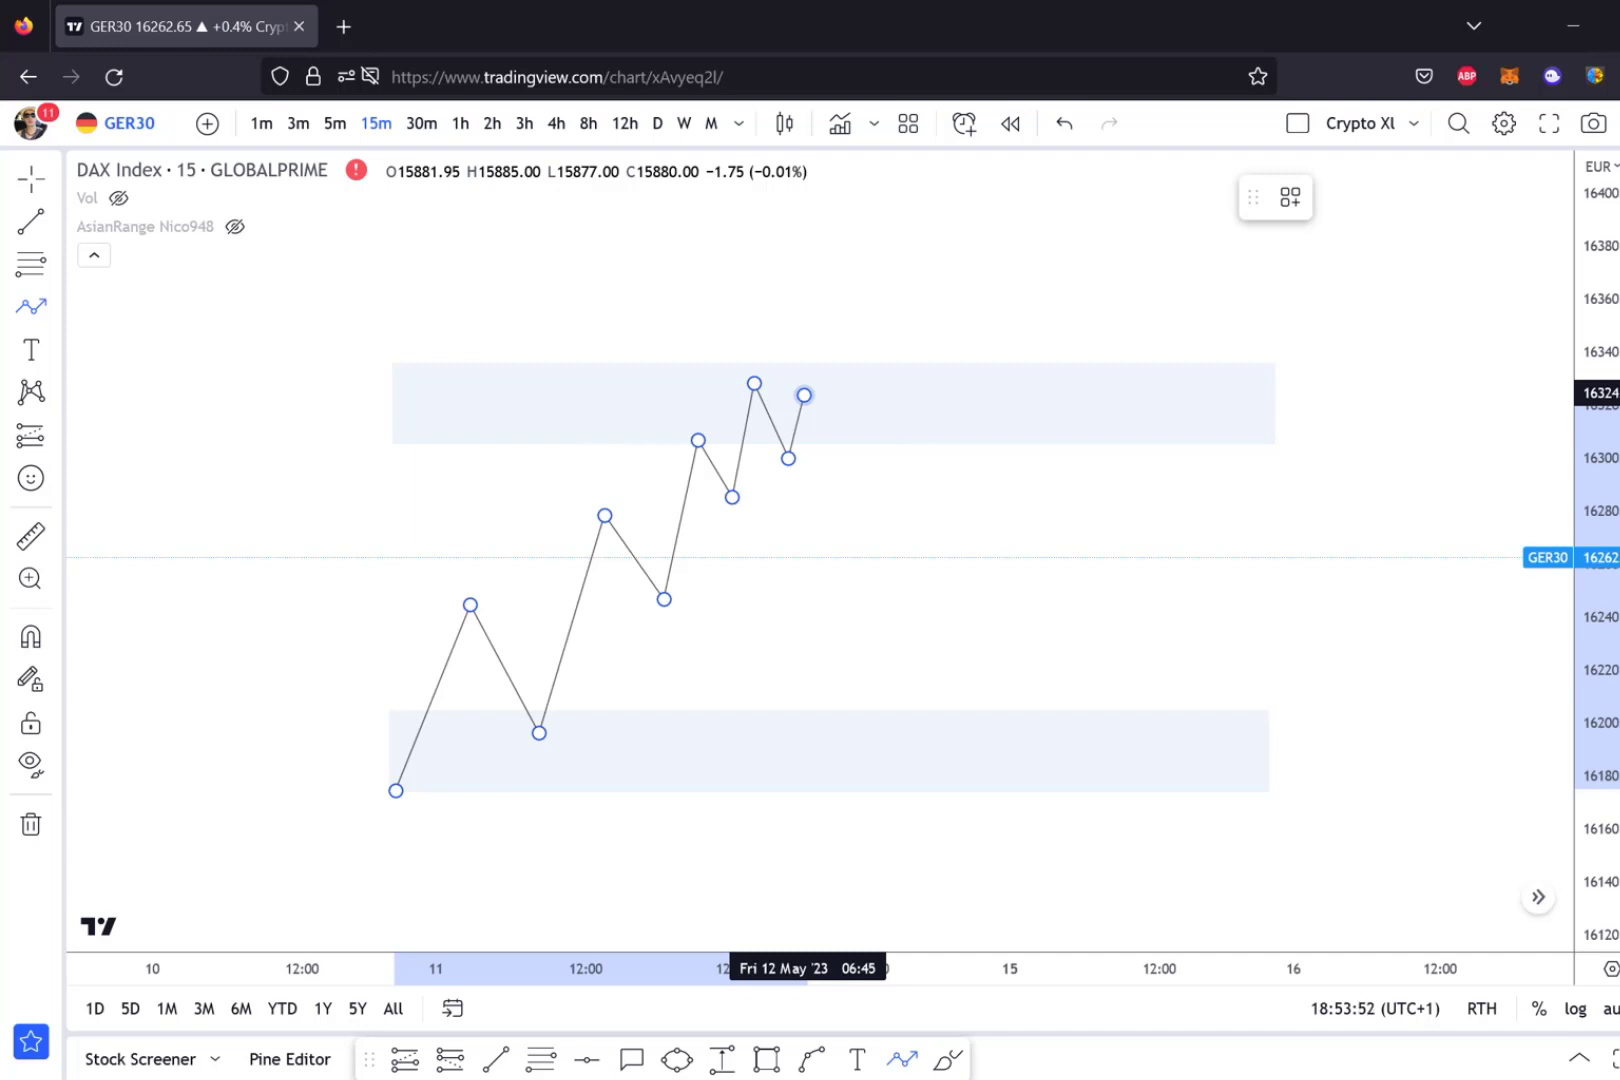
pyautogui.click(804, 395)
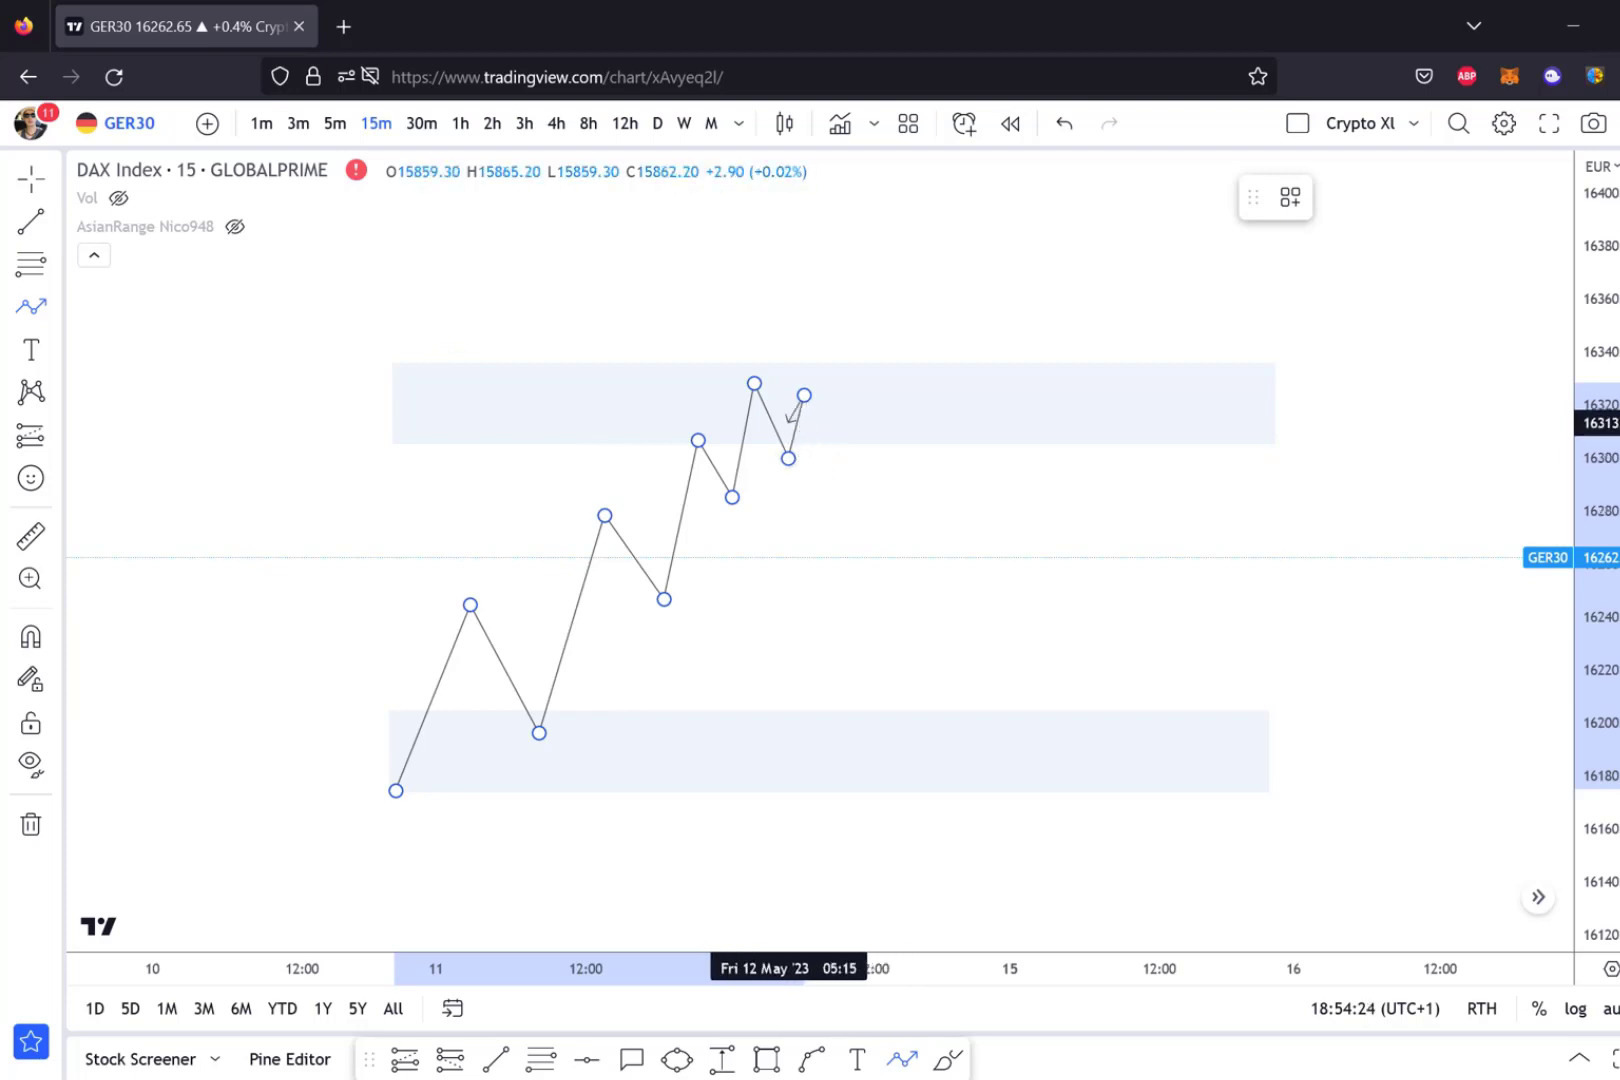
pyautogui.click(838, 487)
pyautogui.doubleClick(898, 295)
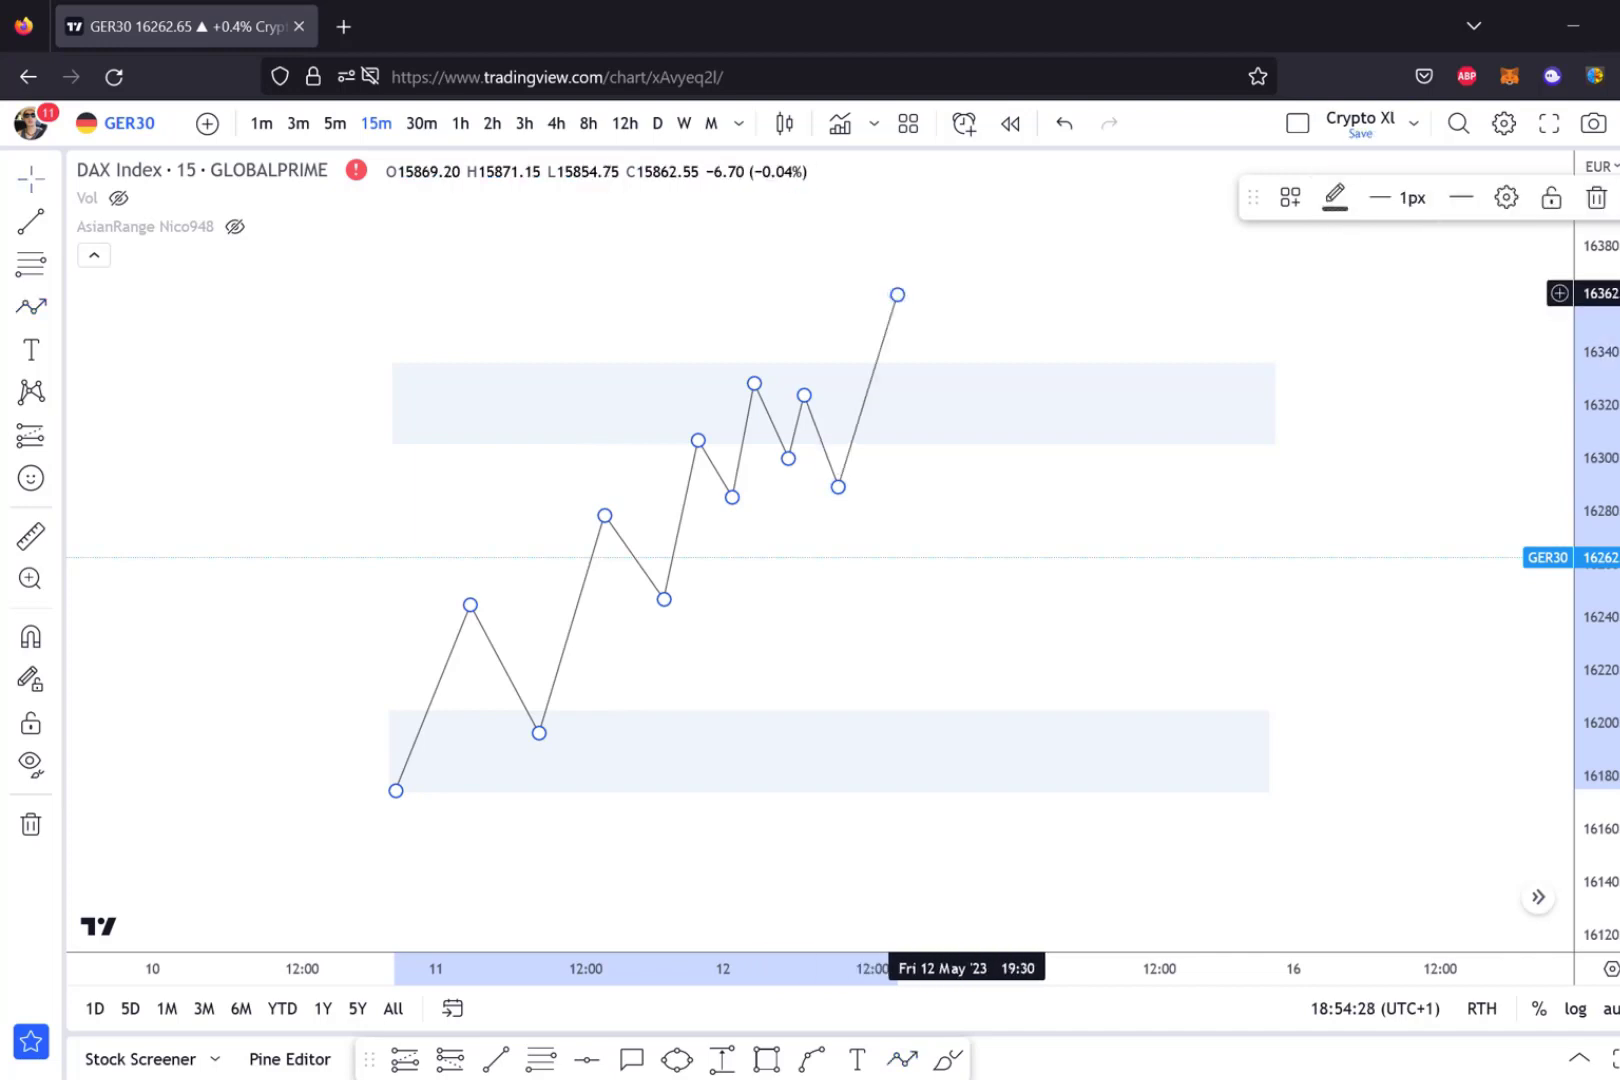
pyautogui.click(968, 297)
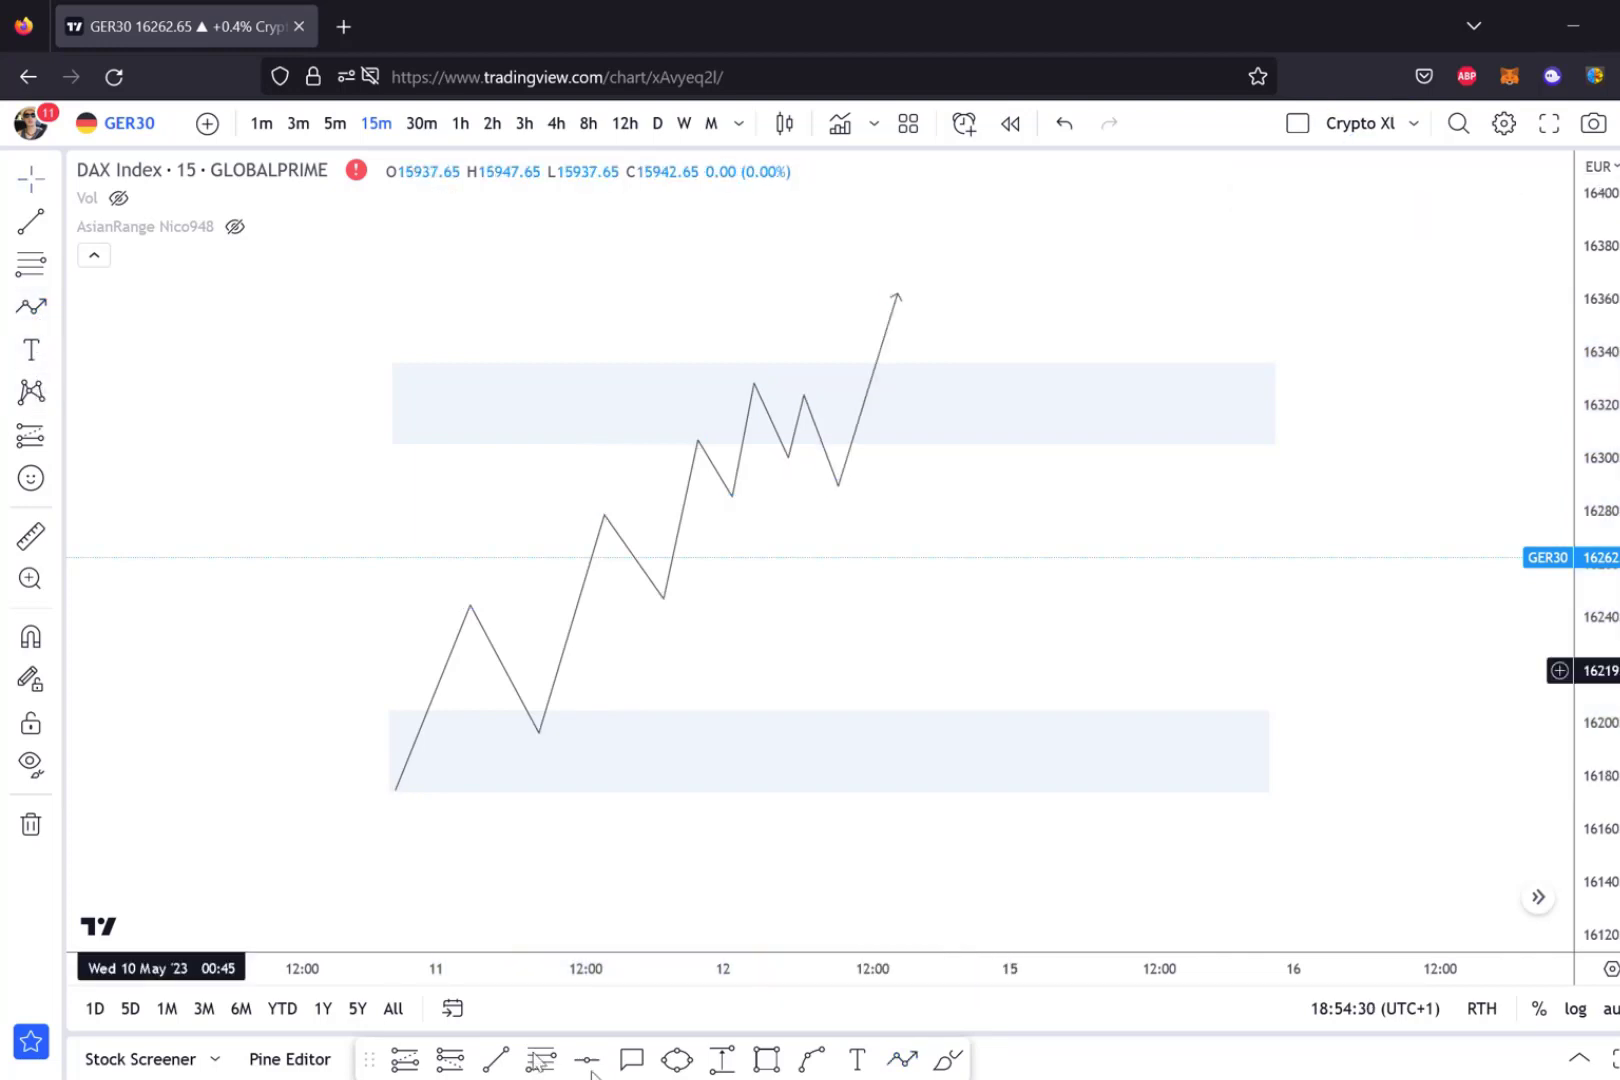
pyautogui.click(766, 1058)
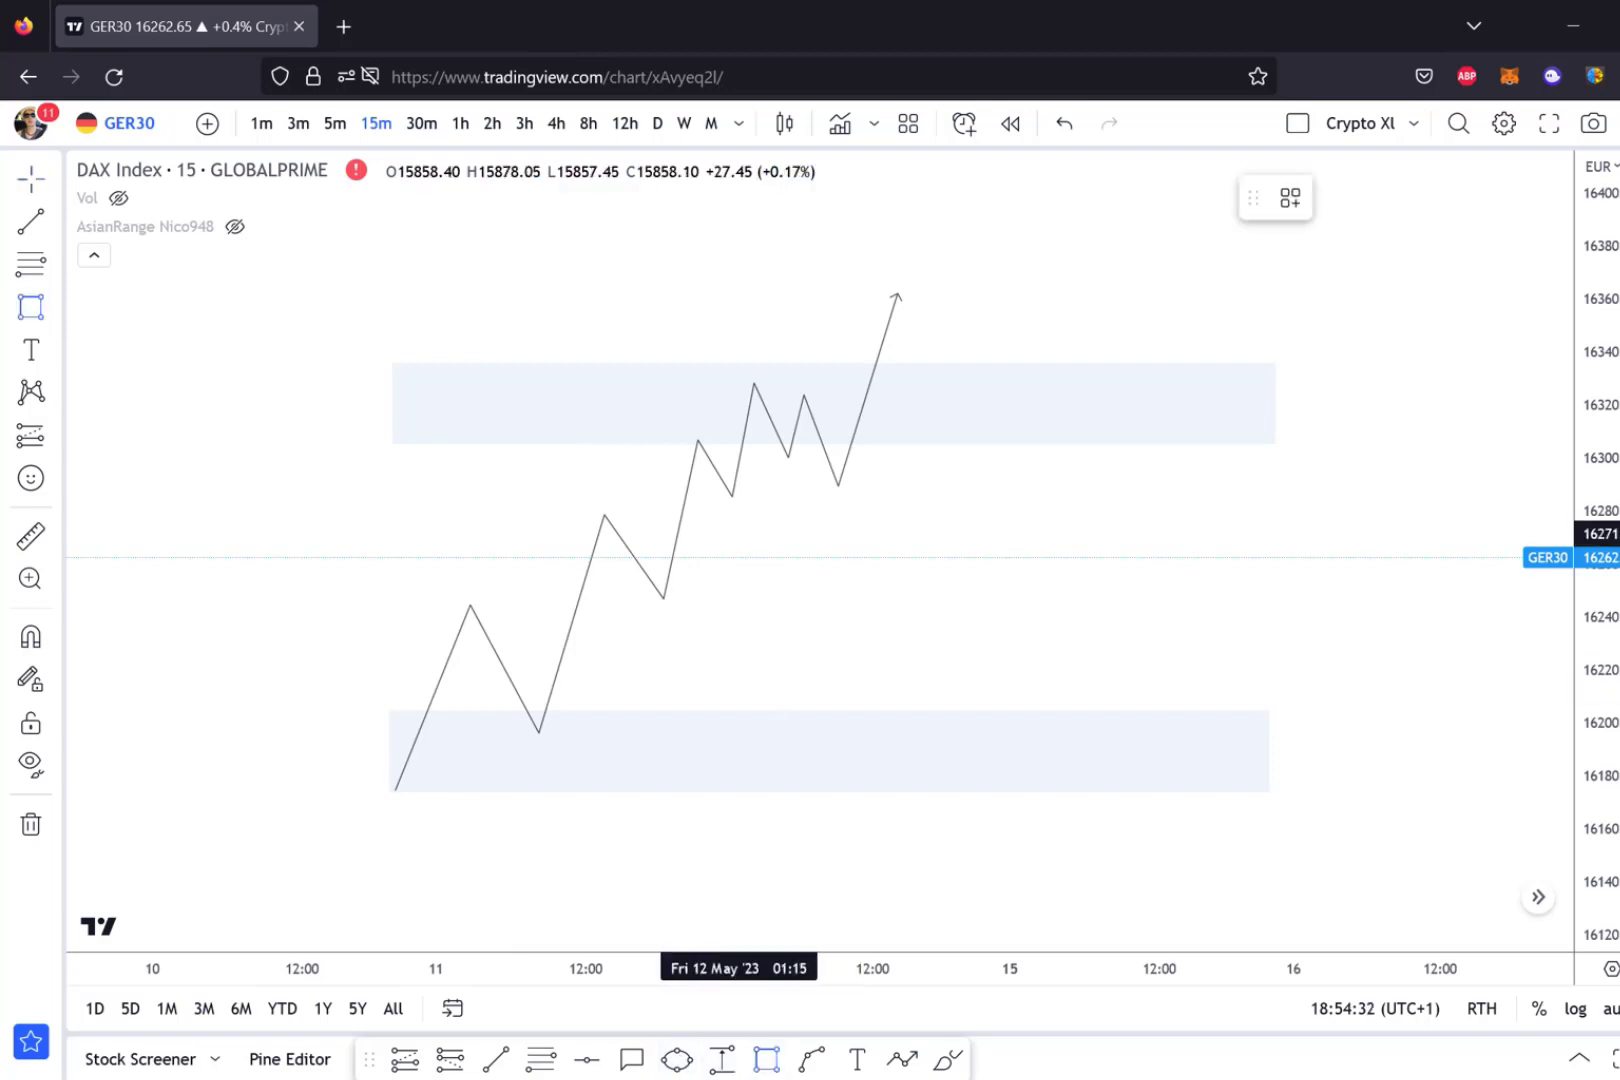
pyautogui.click(727, 489)
pyautogui.click(1012, 462)
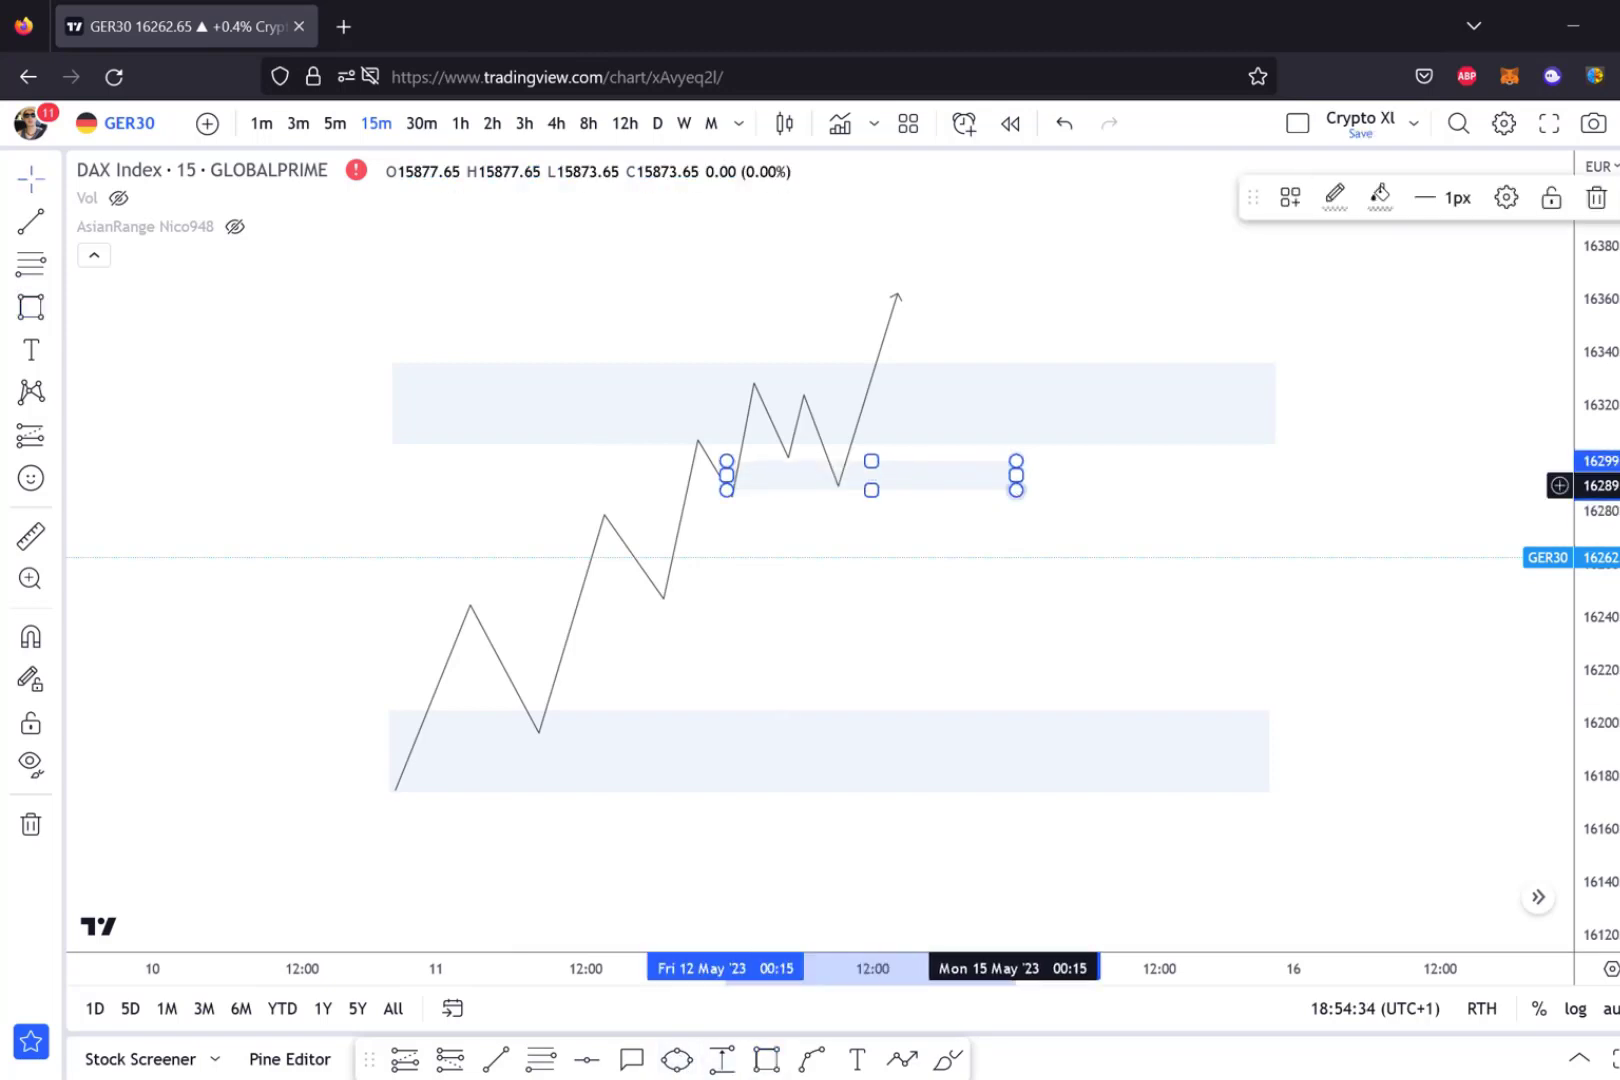
pyautogui.press('Escape')
pyautogui.click(765, 486)
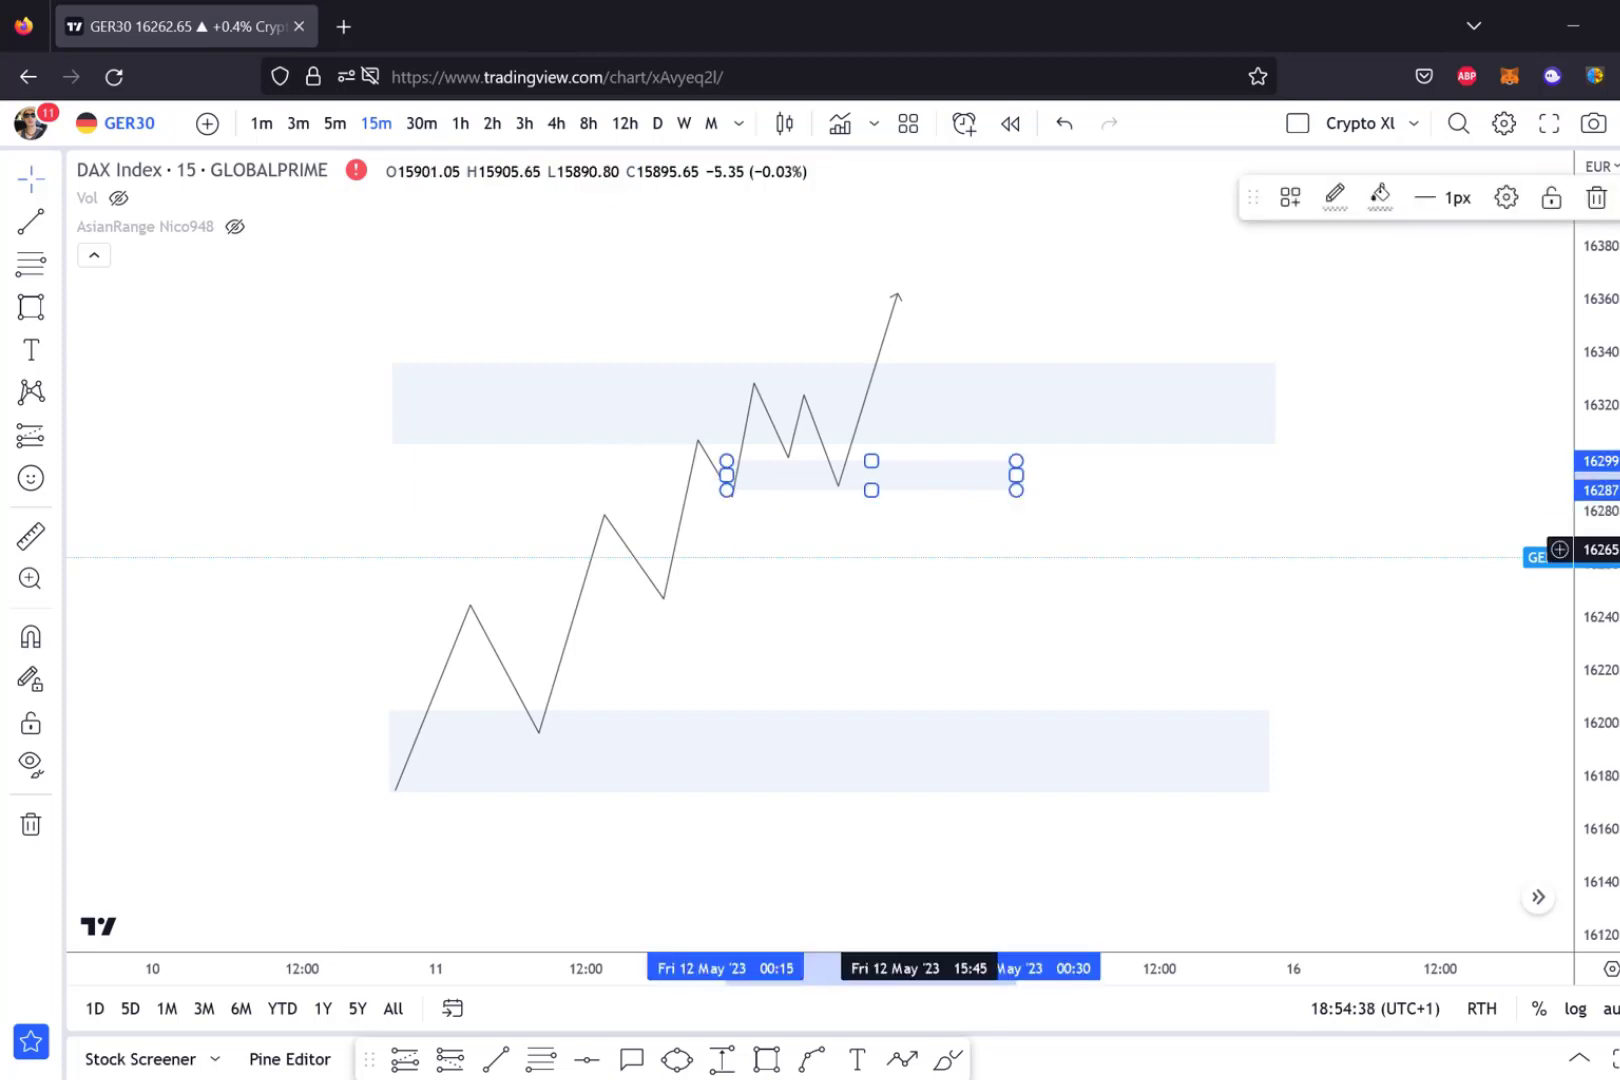
pyautogui.press('Delete')
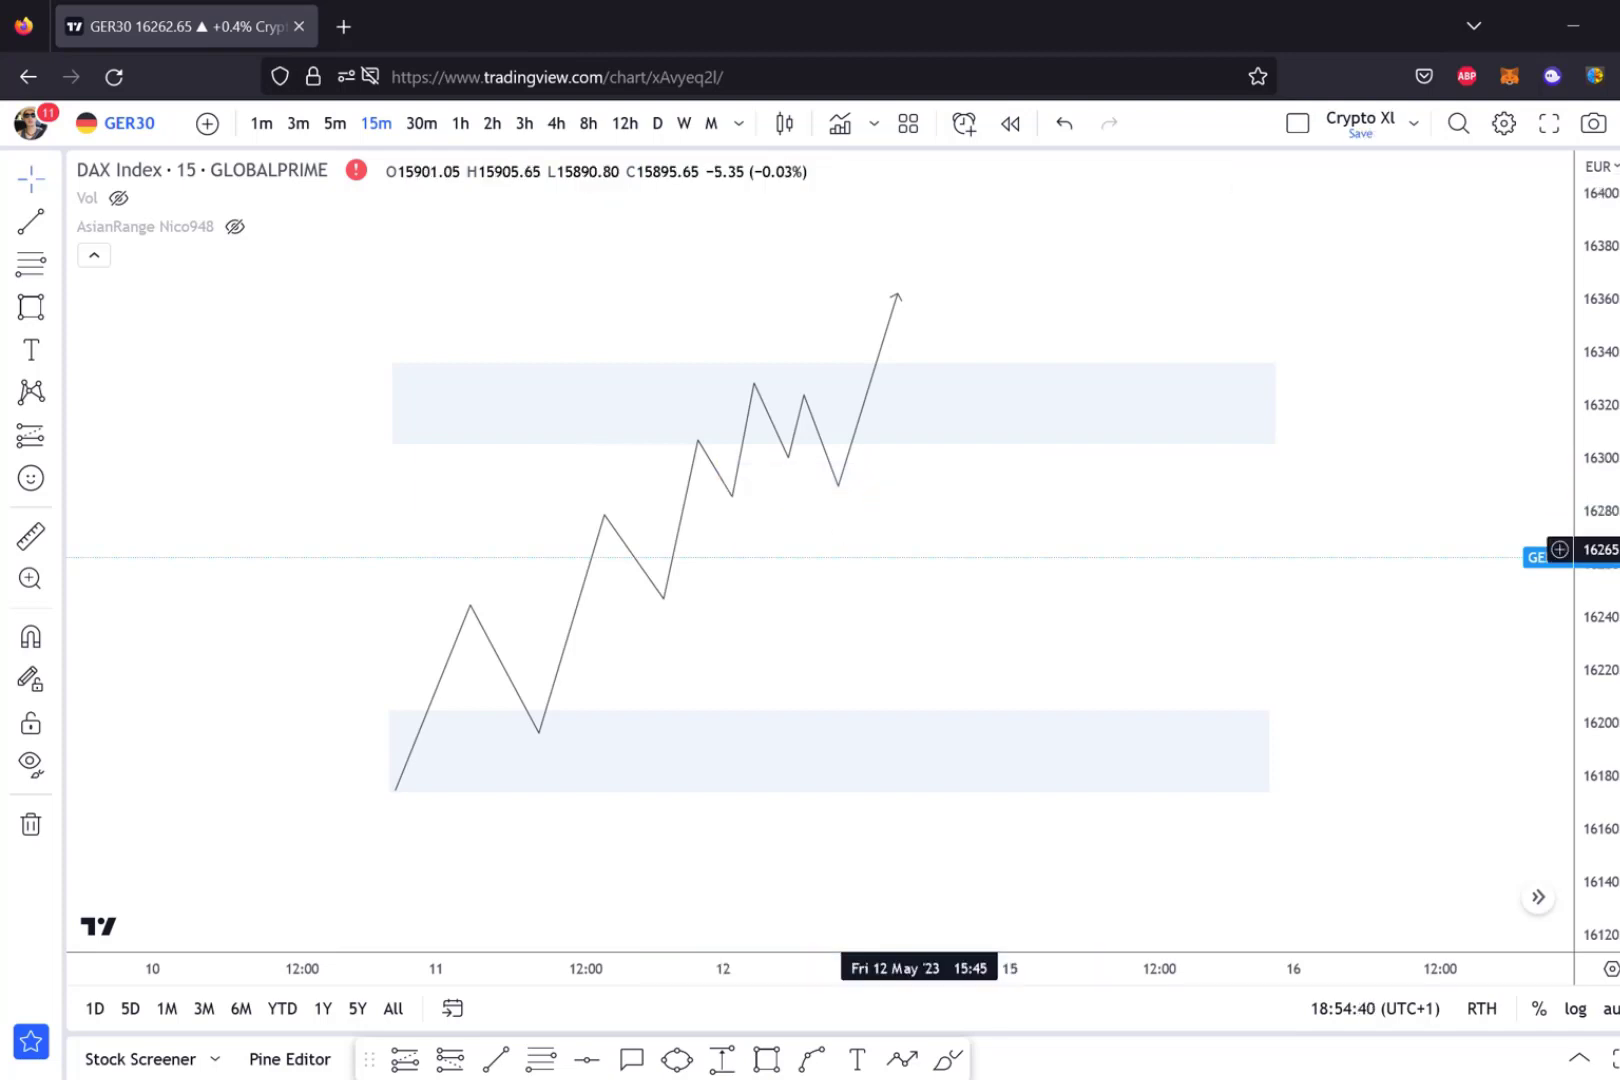
pyautogui.click(732, 497)
pyautogui.click(742, 506)
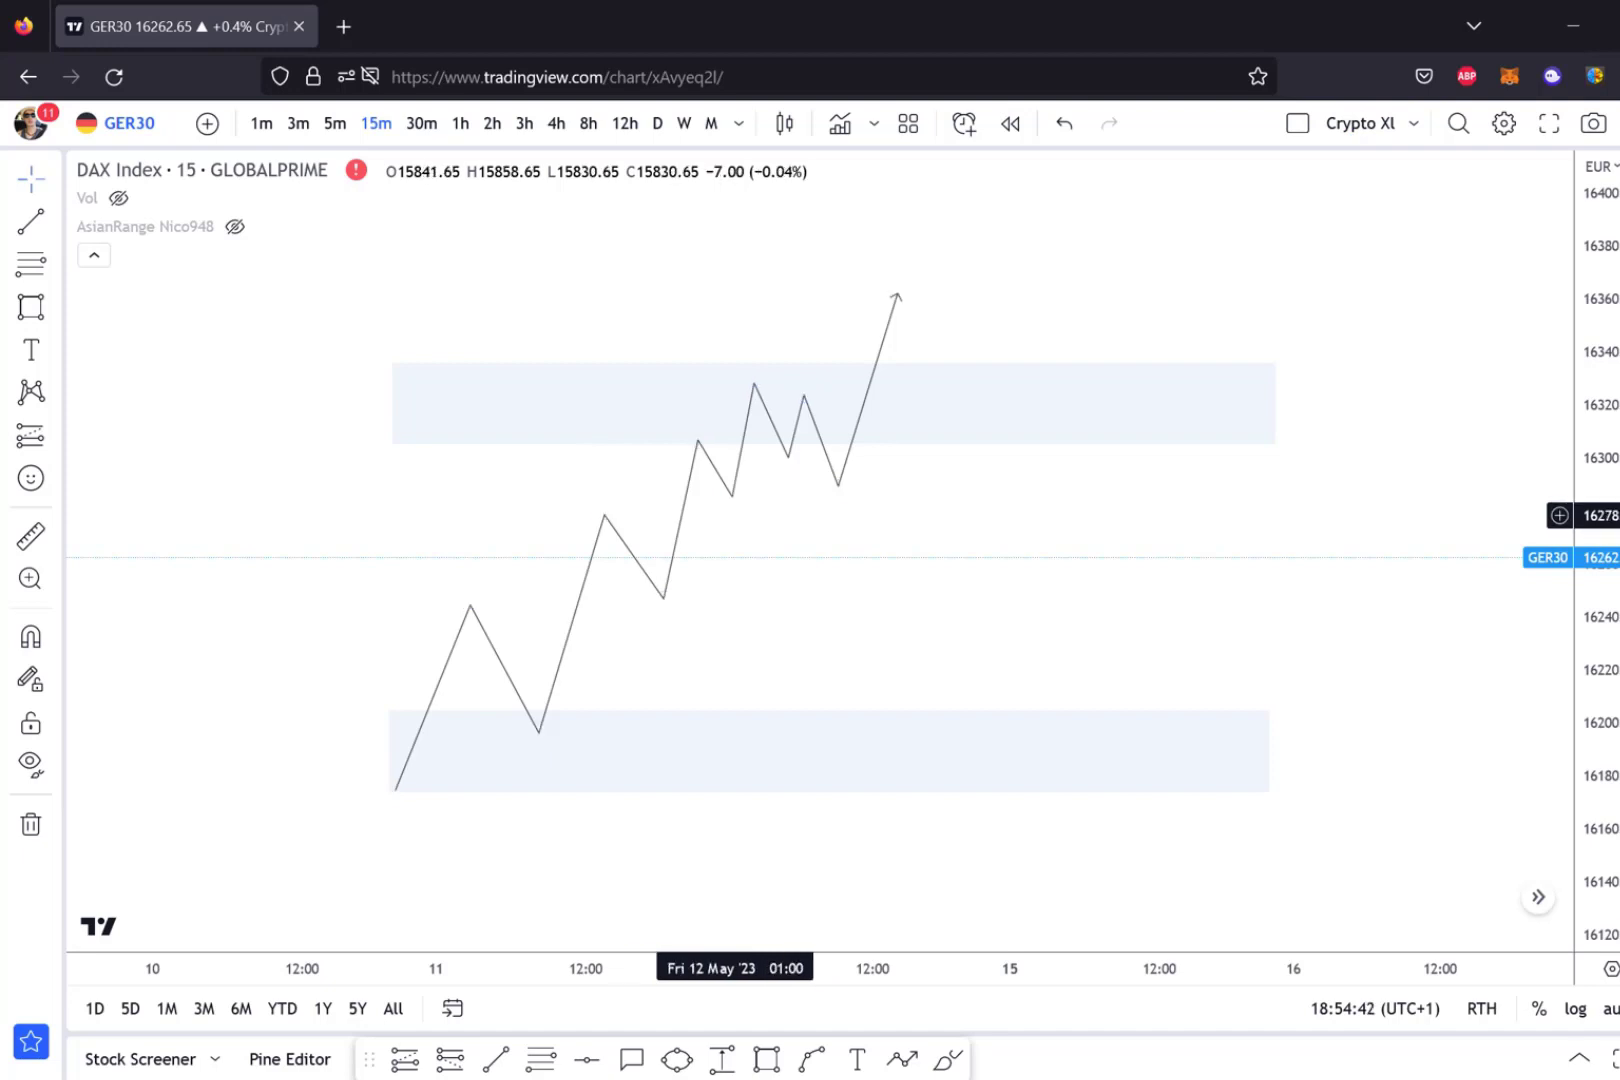
pyautogui.click(723, 488)
pyautogui.click(745, 508)
pyautogui.click(745, 508)
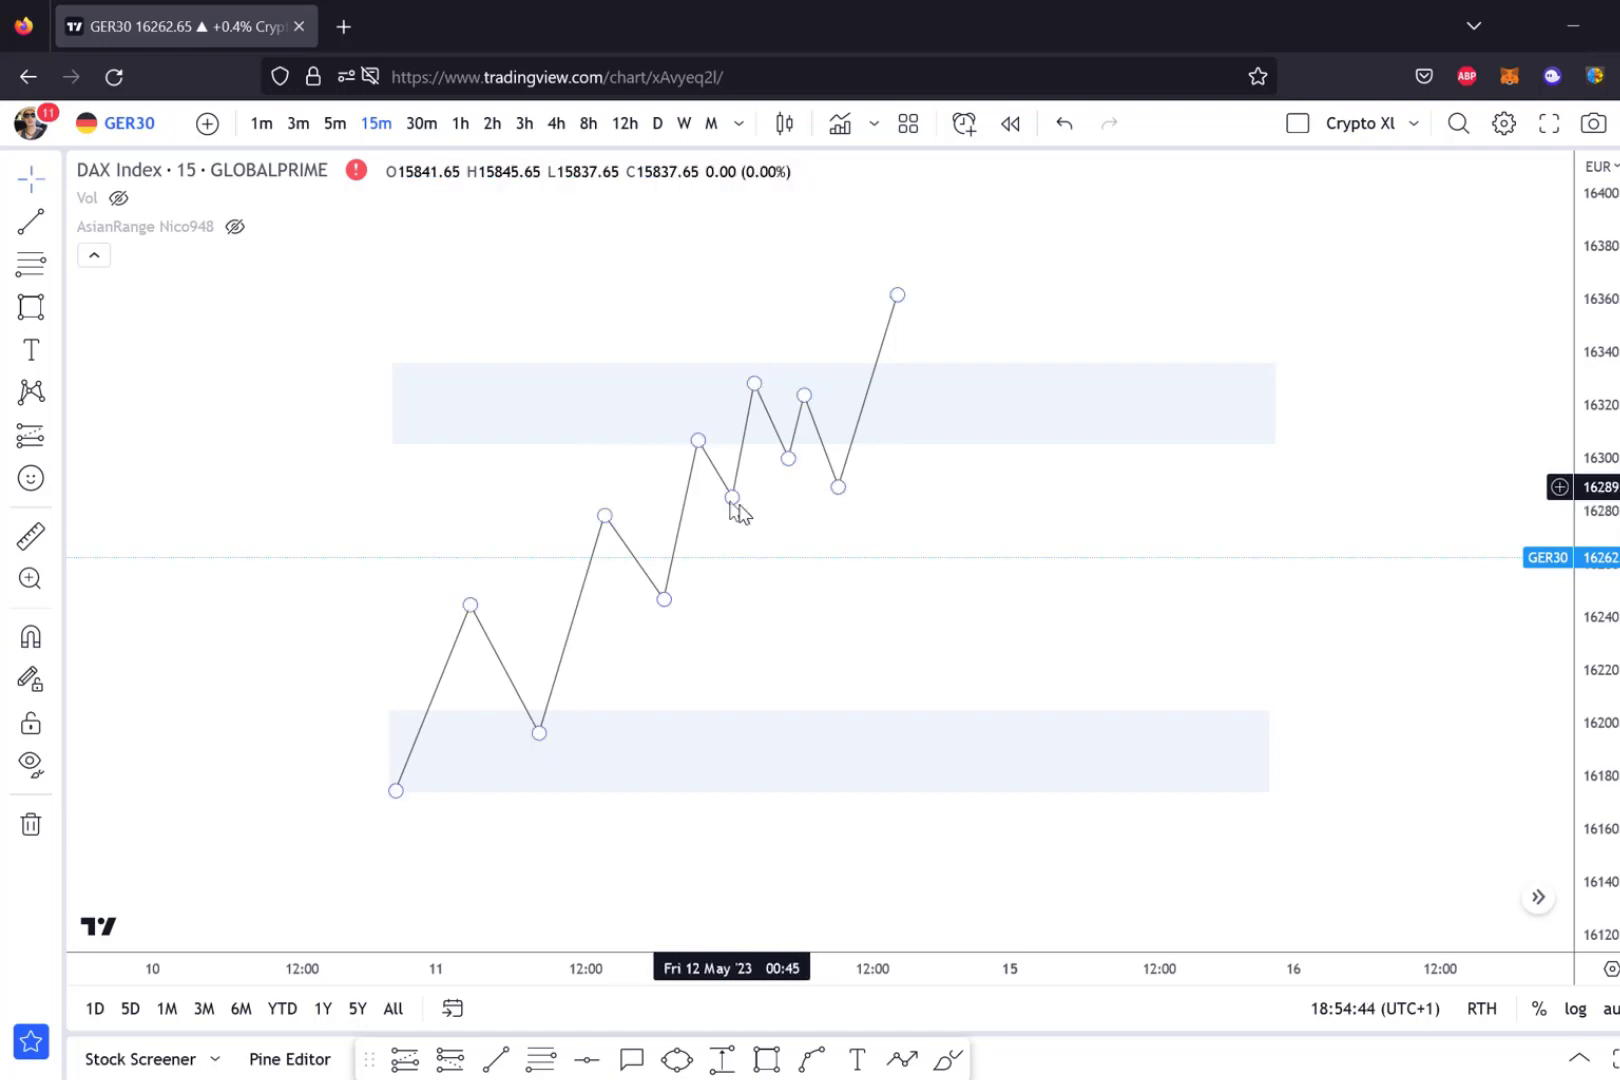
pyautogui.click(720, 470)
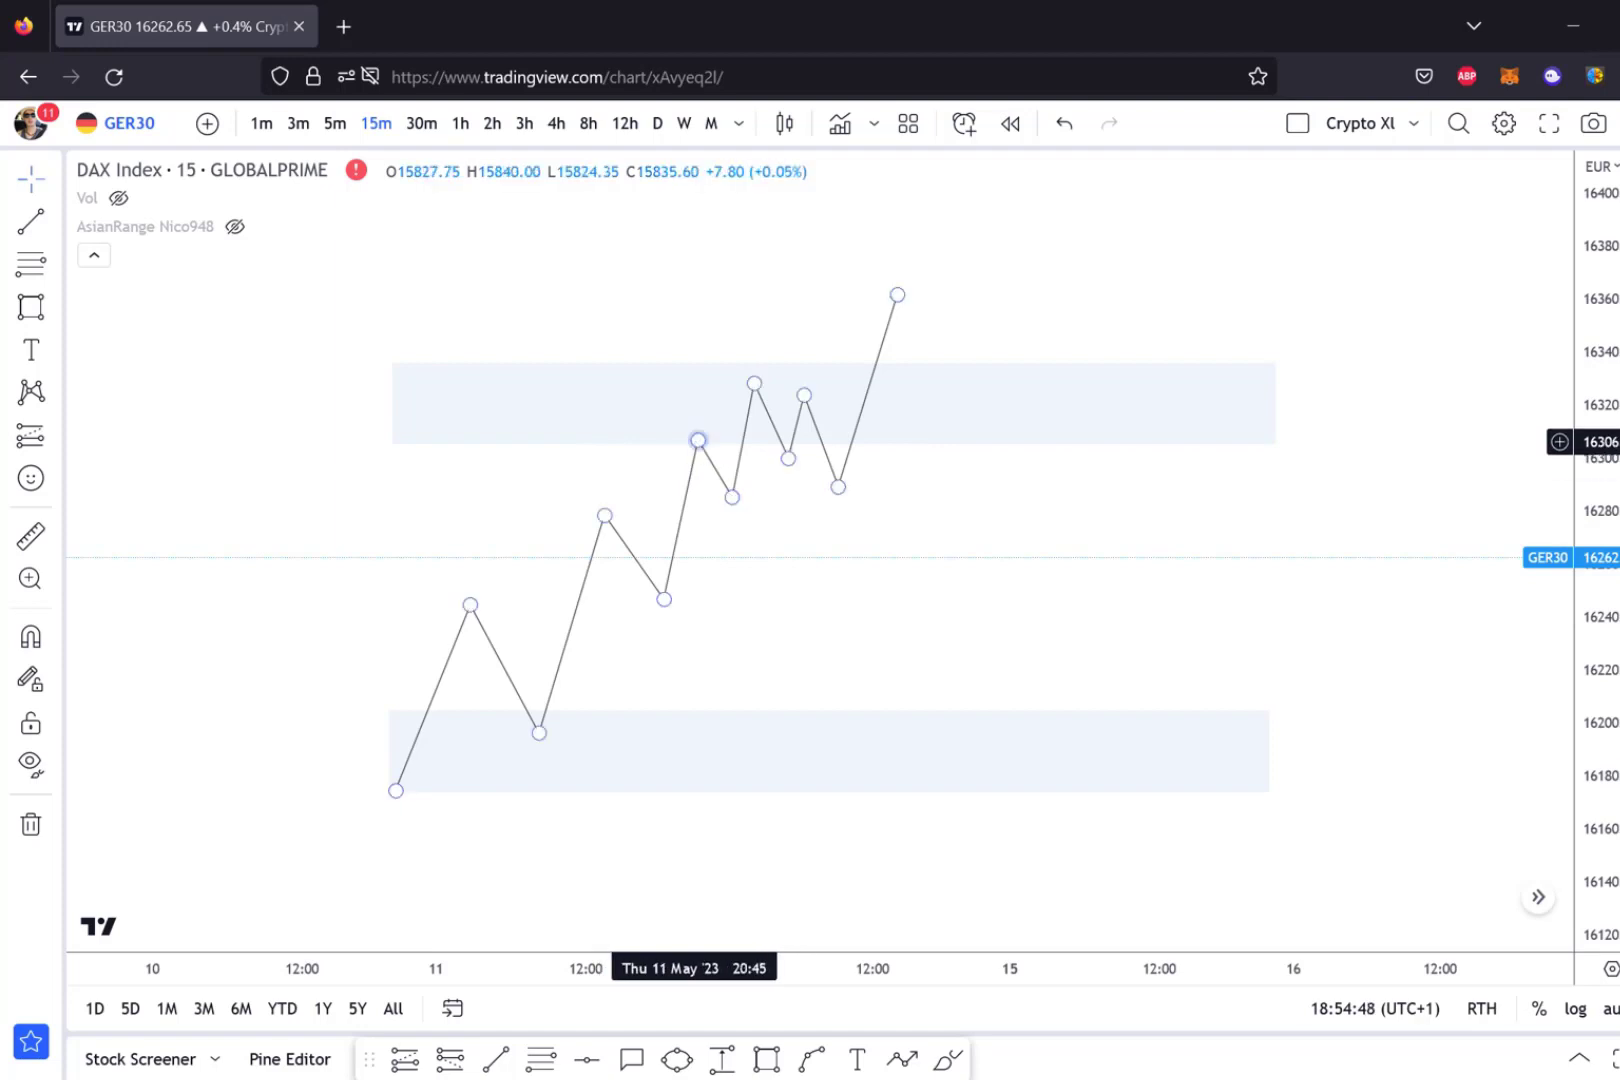
# Shift the path's last peak slightly earlier and move its arrow end down to about 16275 at 12 May 10:30.
pyautogui.moveTo(805, 393)
pyautogui.mouseDown()
pyautogui.moveTo(806, 356)
pyautogui.moveTo(782, 415)
pyautogui.mouseUp()
pyautogui.click(806, 386)
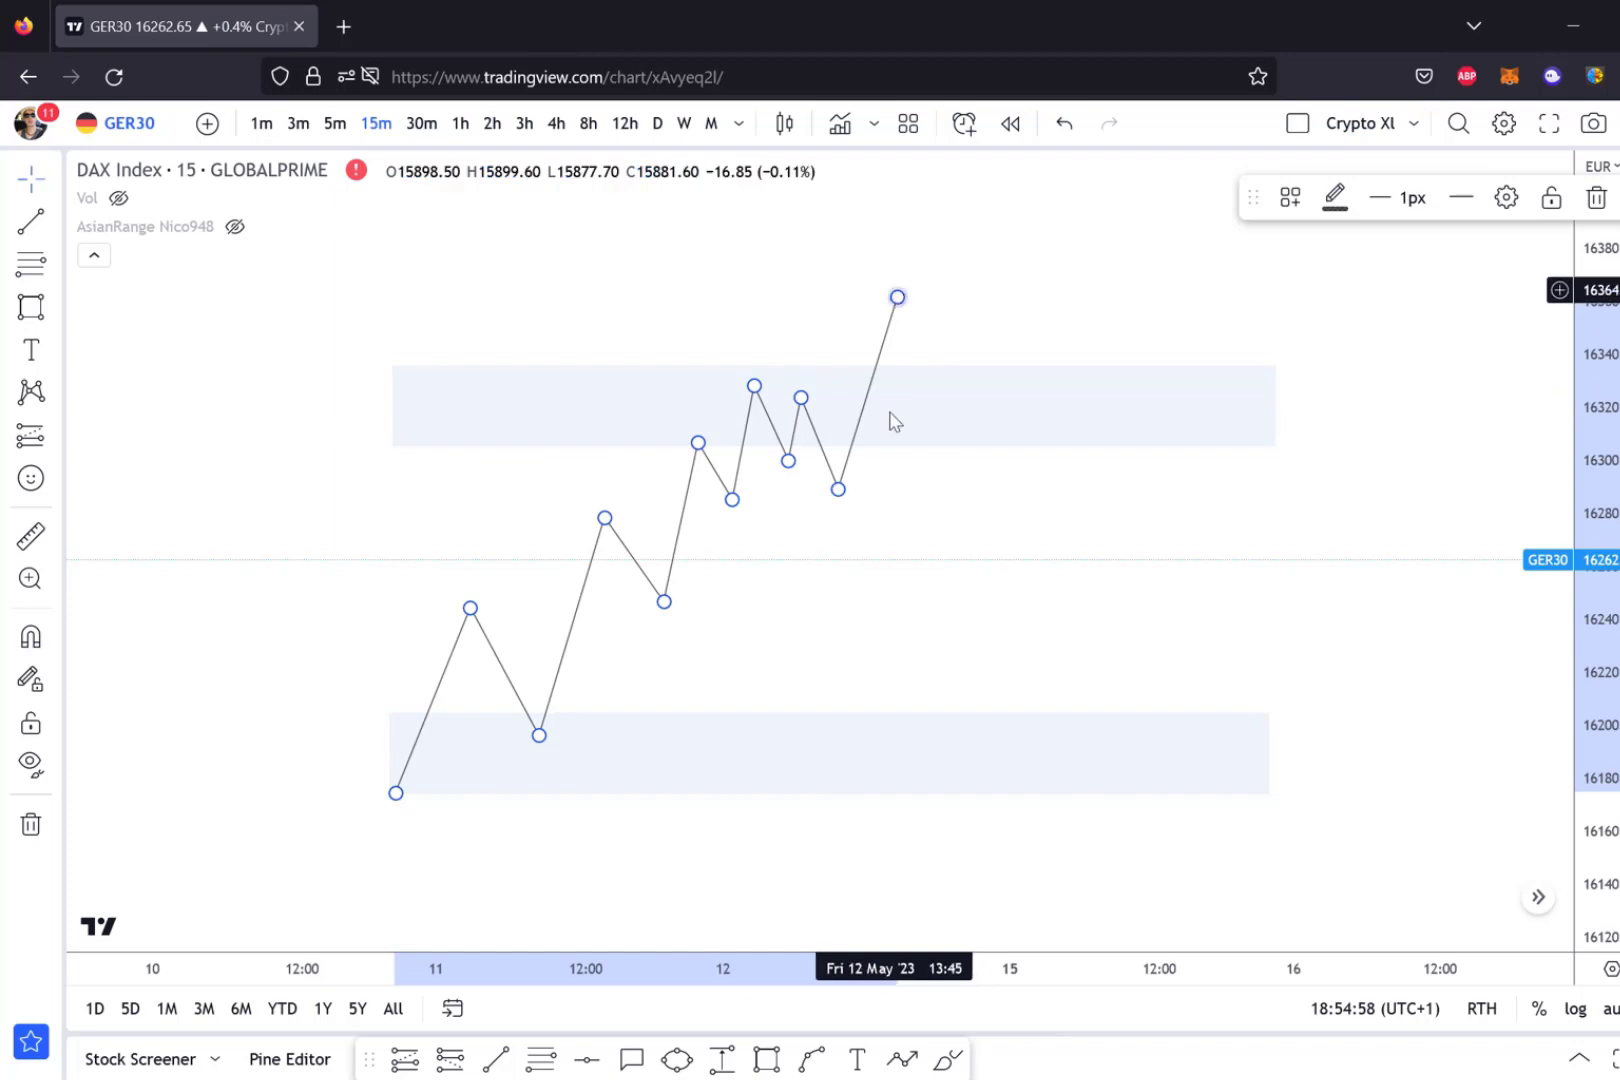
pyautogui.moveTo(897, 297); pyautogui.dragTo(853, 528)
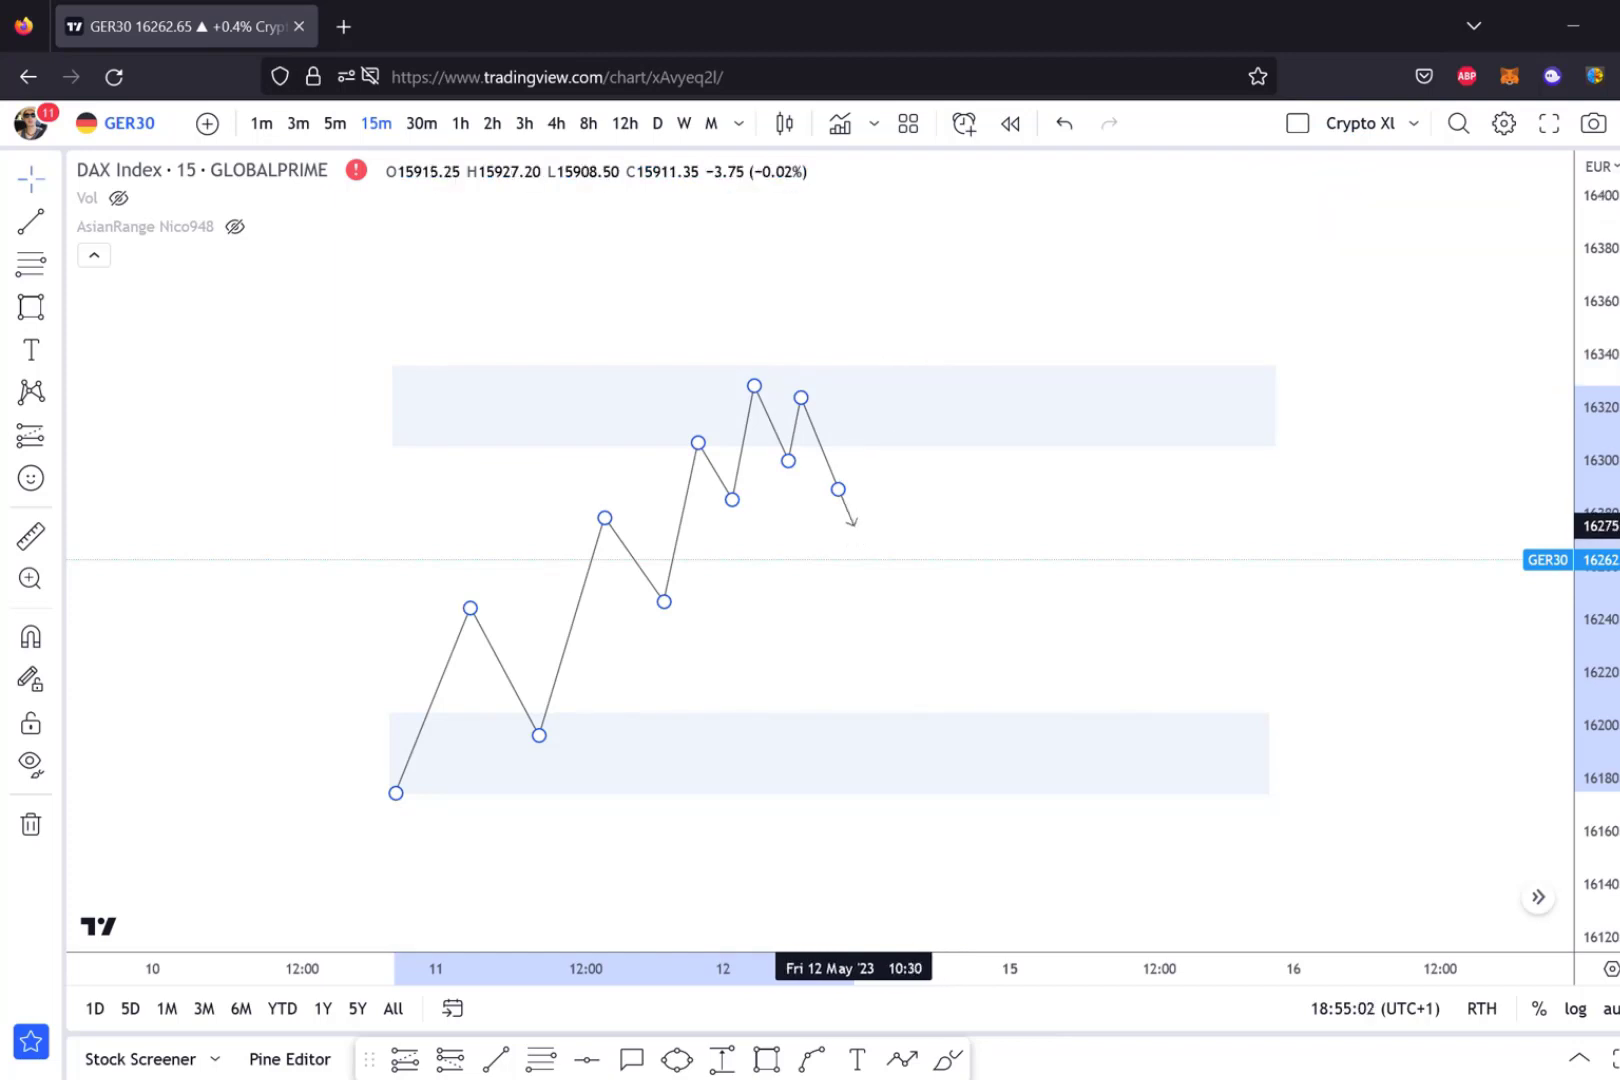
pyautogui.click(815, 509)
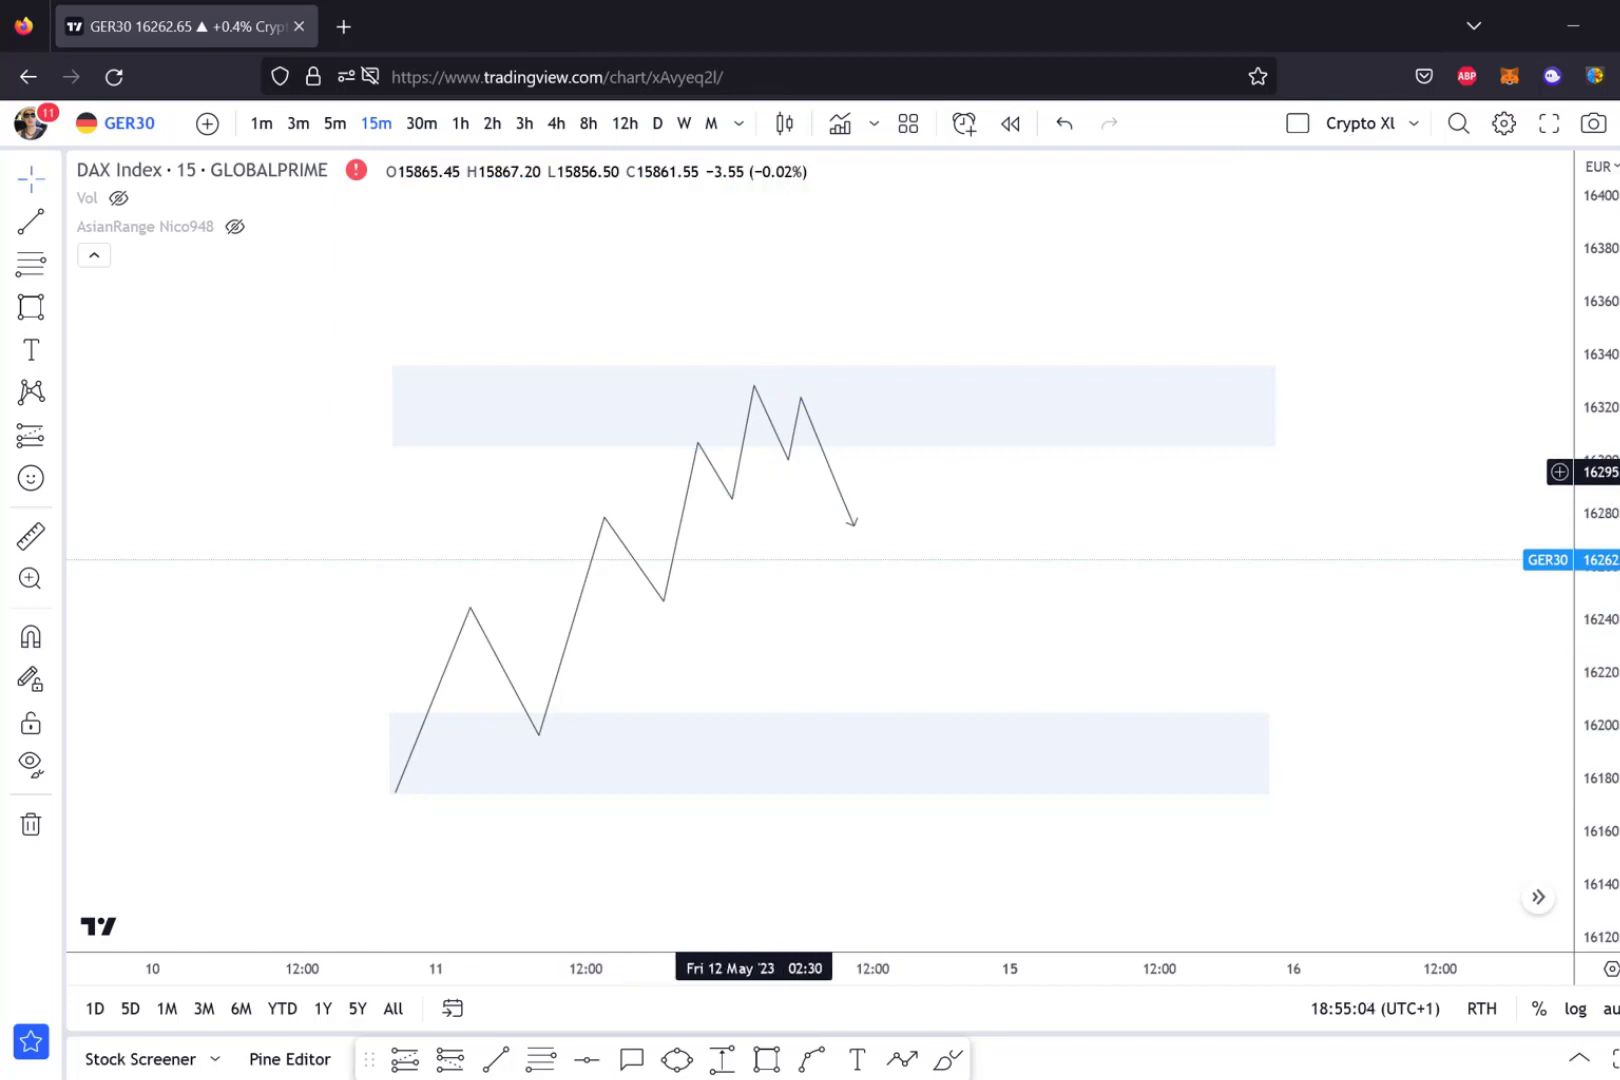
# Draw a short horizontal arrow line at about 16284 under the last low before the highest peak, ending at 12 May 04:30.
pyautogui.click(31, 221)
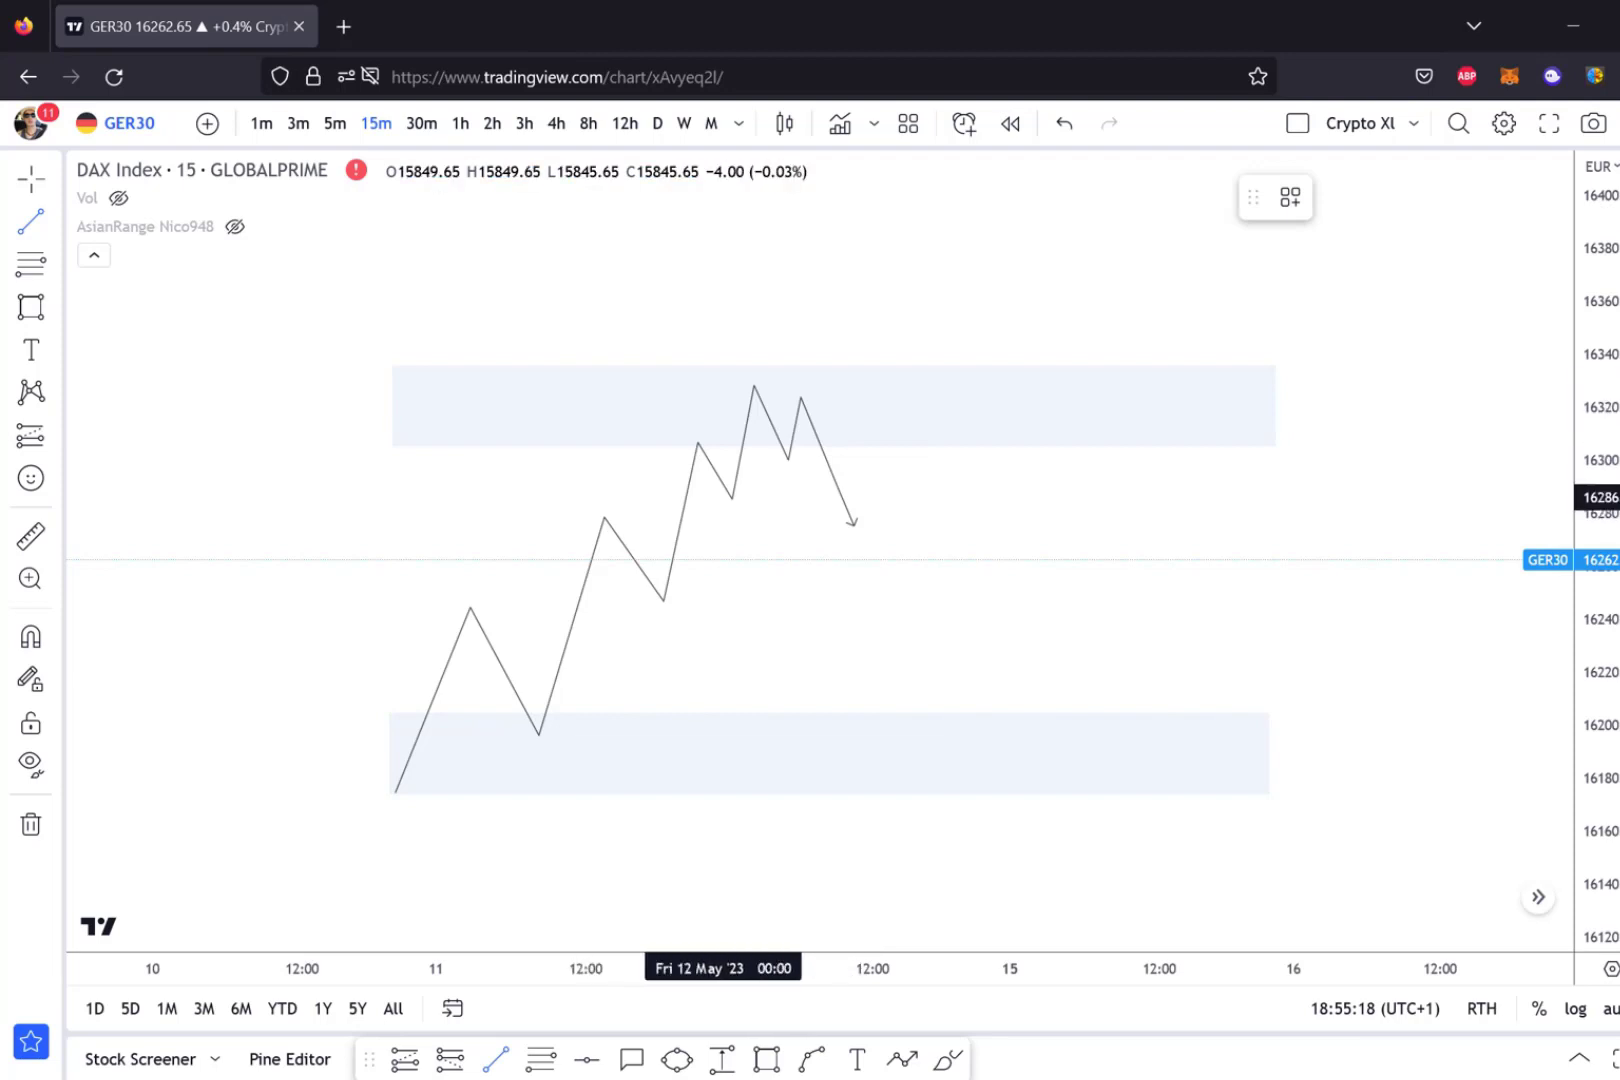
pyautogui.moveTo(707, 500); pyautogui.dragTo(757, 500)
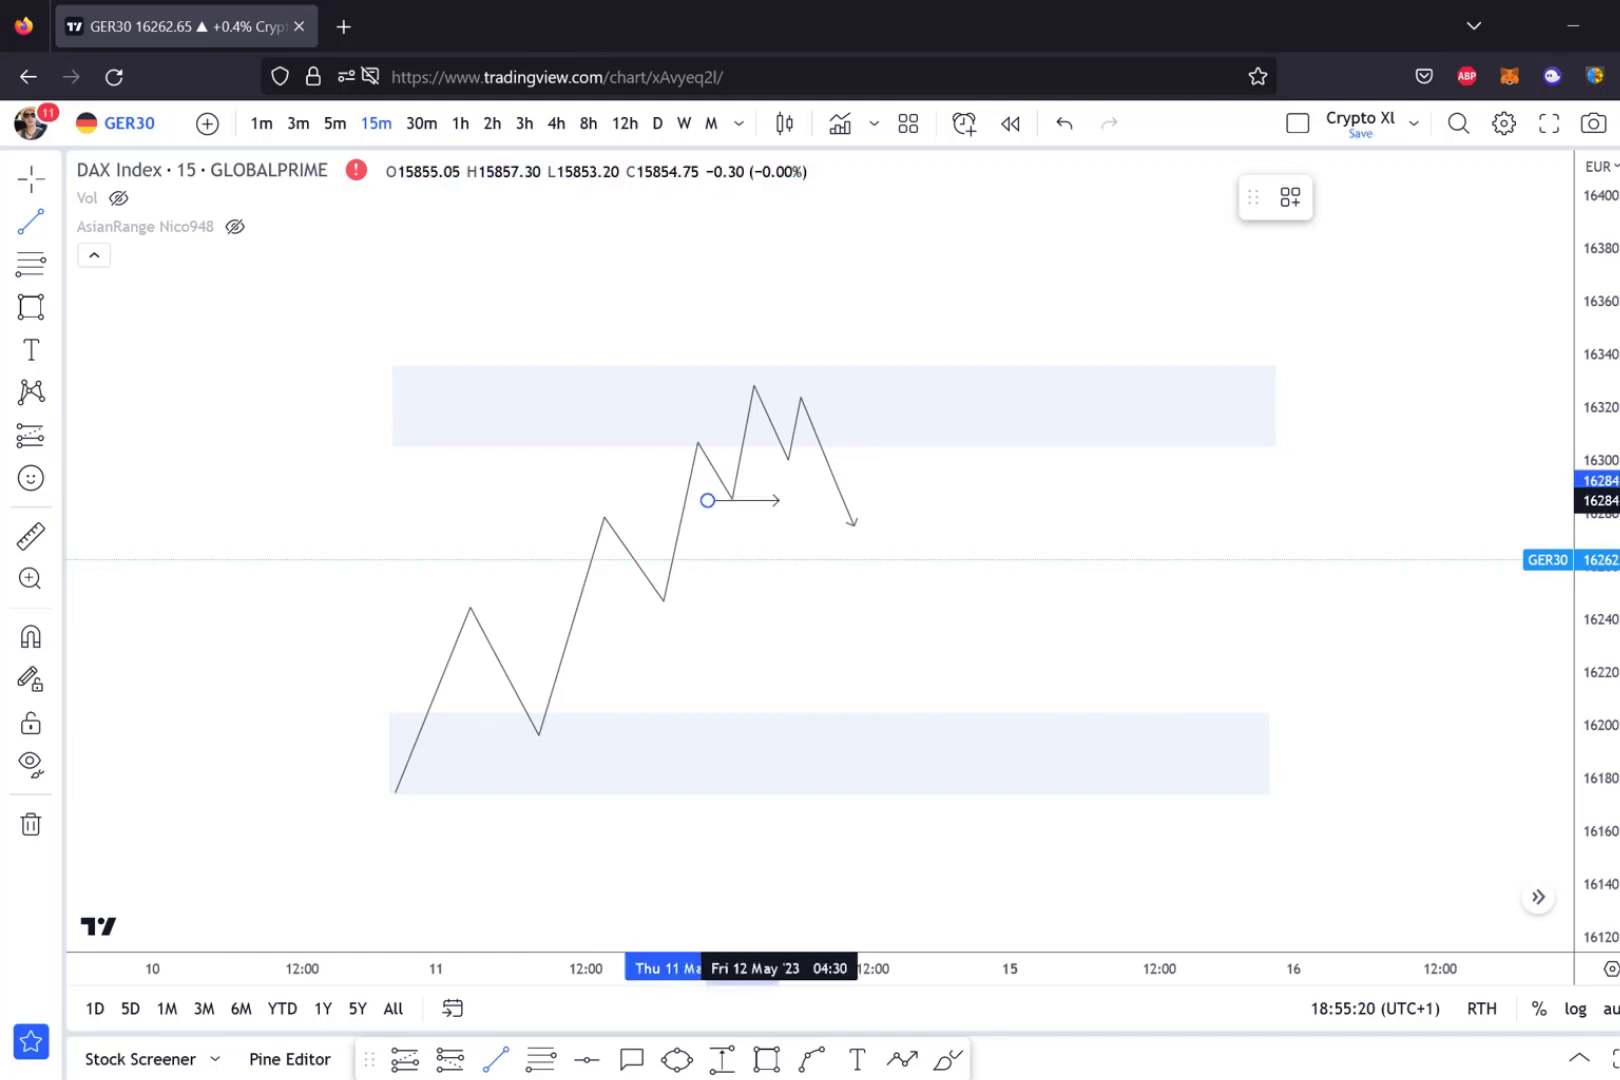
pyautogui.click(780, 500)
pyautogui.click(779, 465)
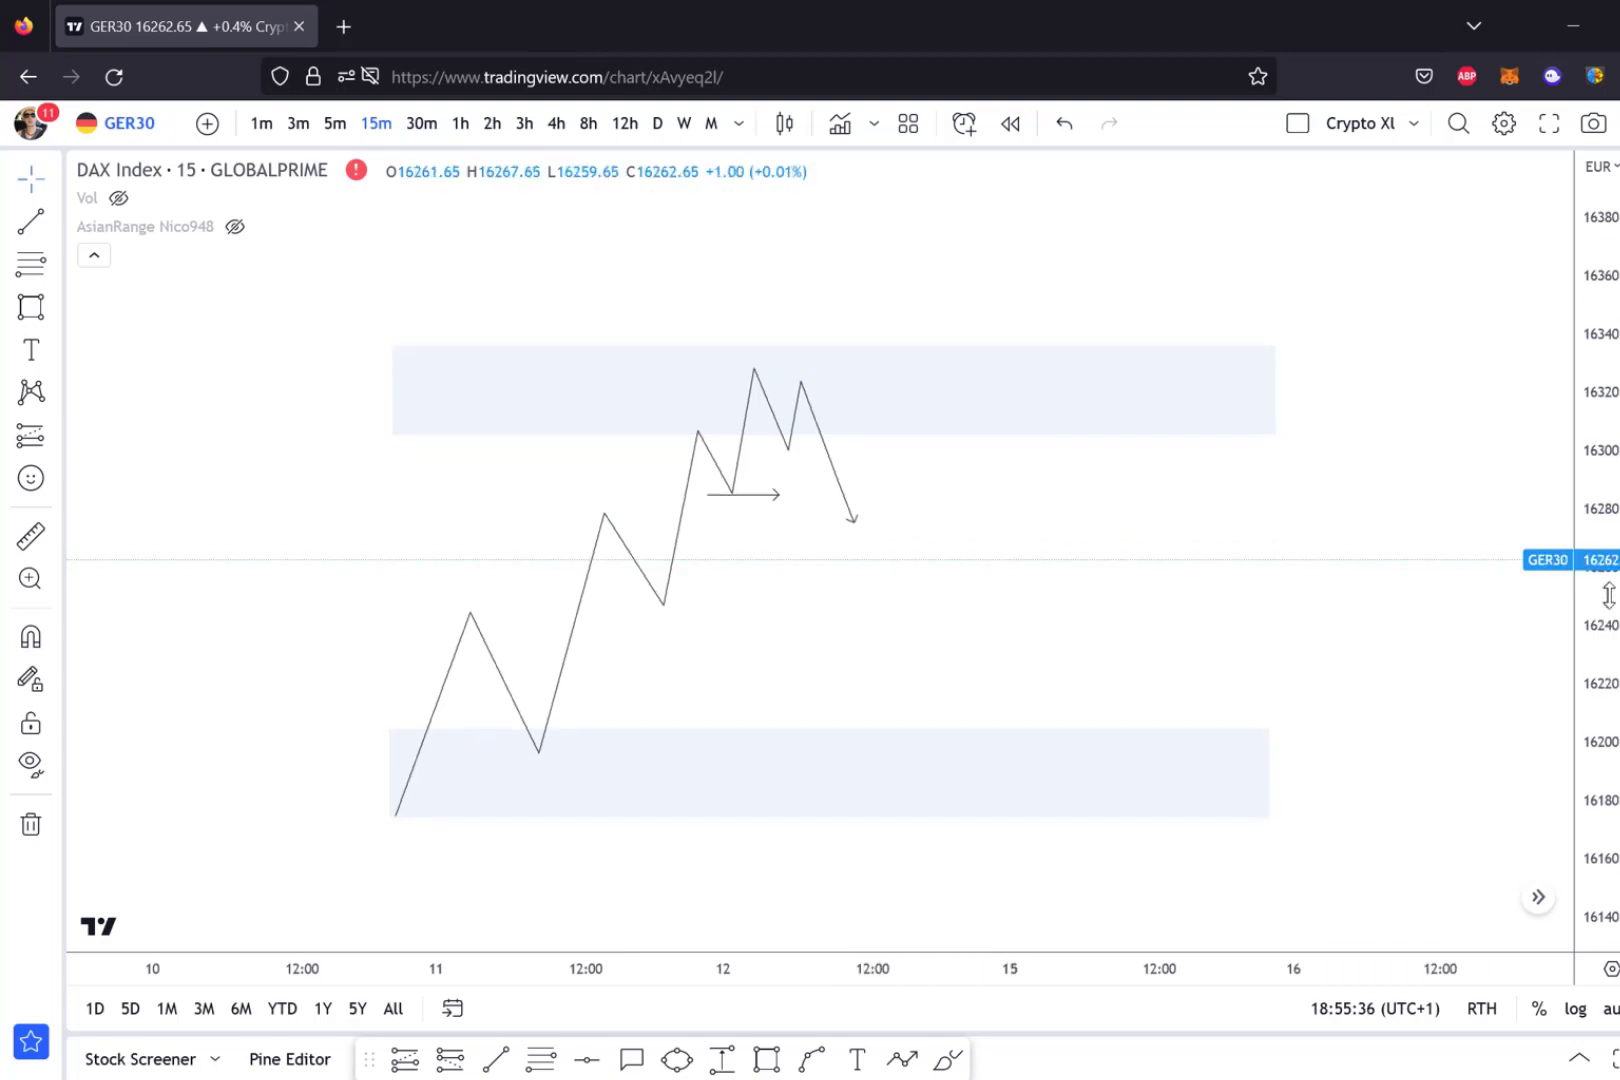
# Apply the saved template that labels the short horizontal line BOS.
pyautogui.click(770, 491)
pyautogui.click(1290, 197)
pyautogui.click(1334, 345)
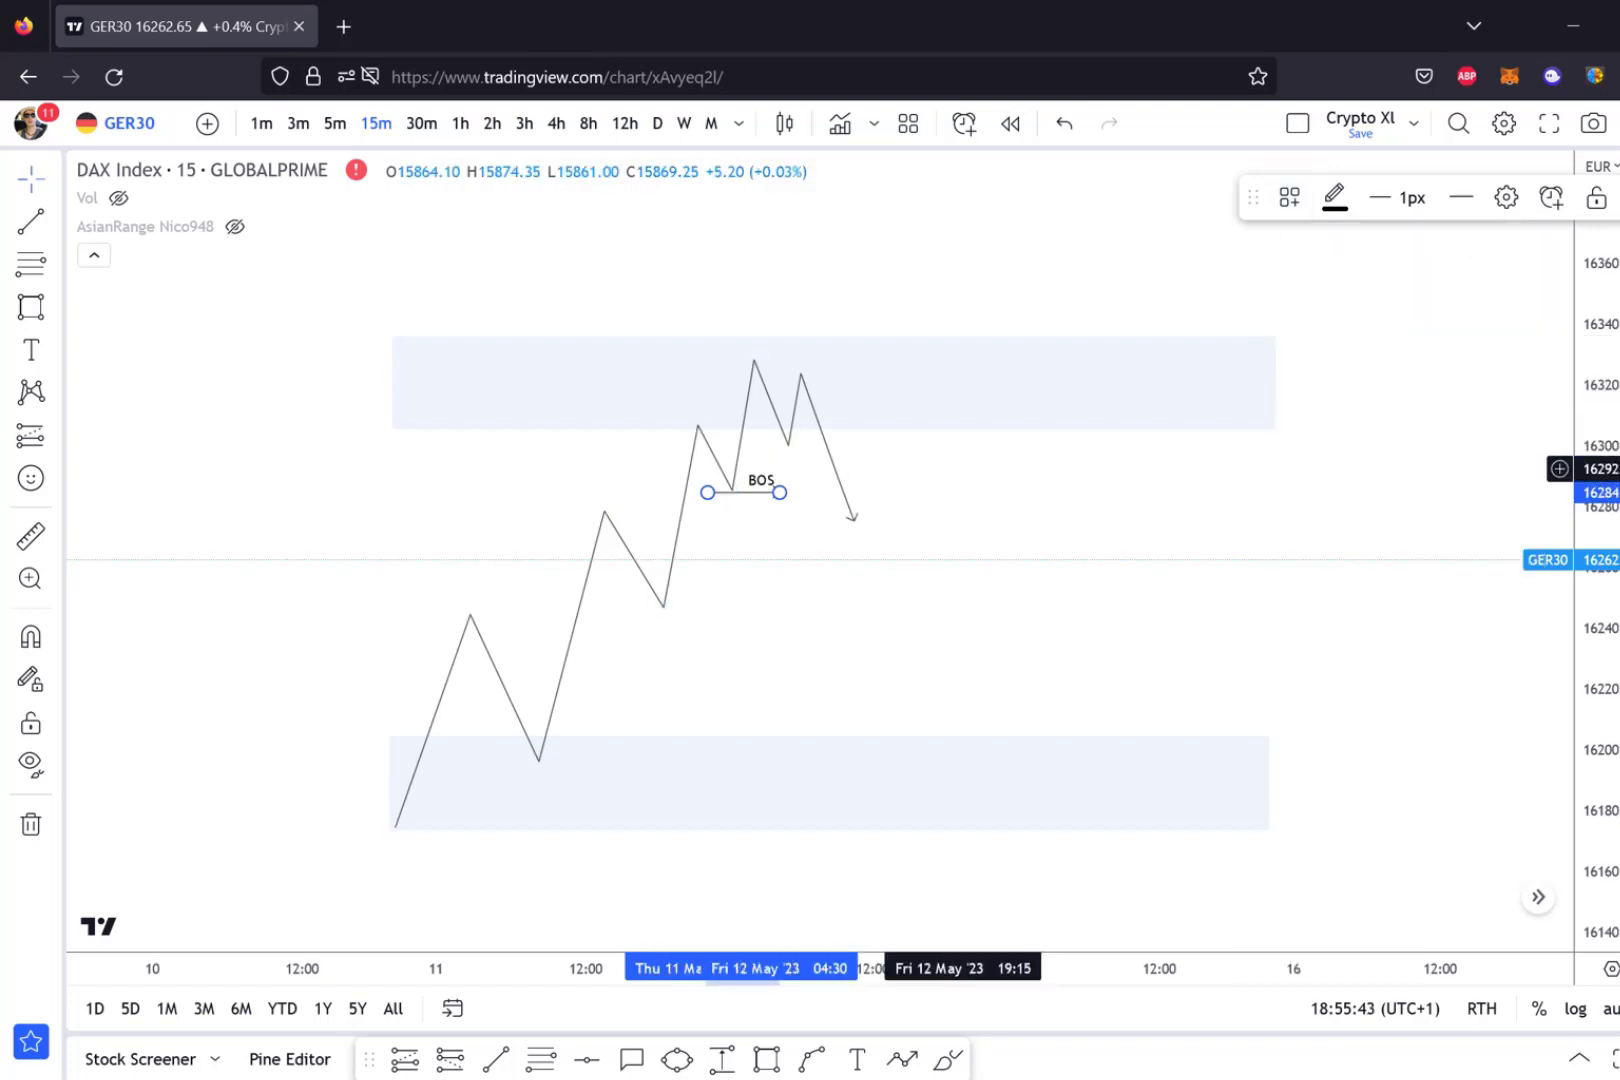
pyautogui.click(857, 467)
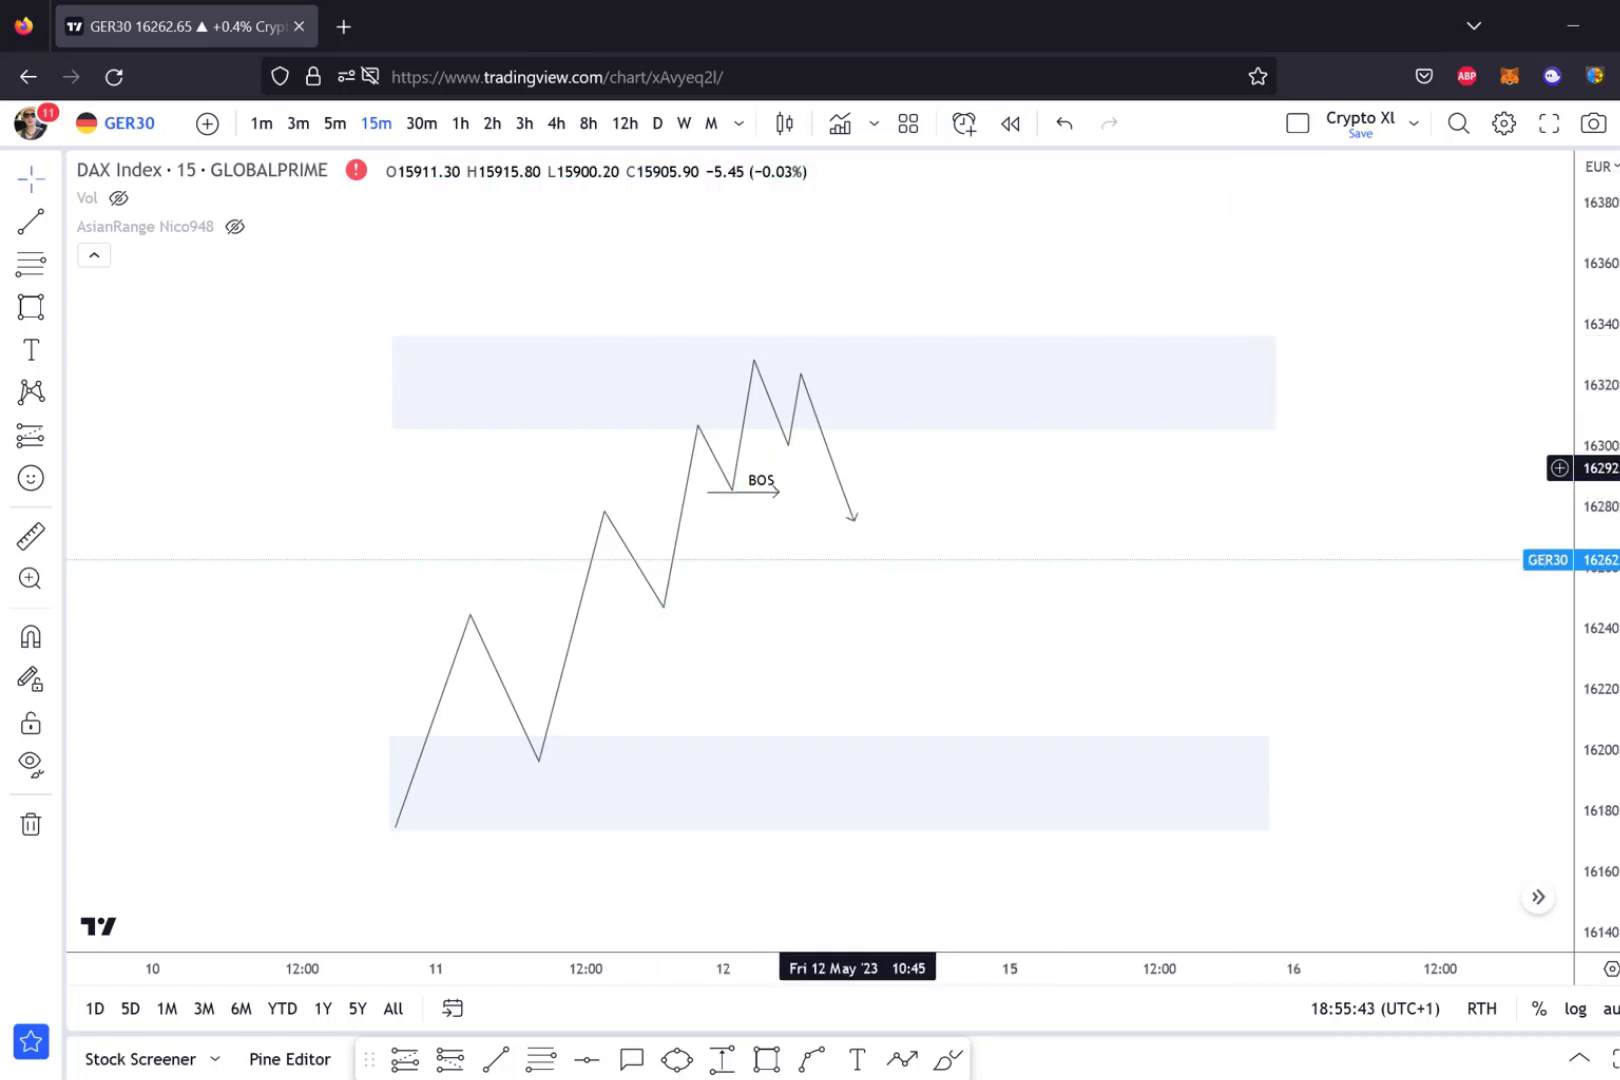
# Mark the path's final, lower peak inside the upper zone with a small ellipse.
pyautogui.click(55, 307)
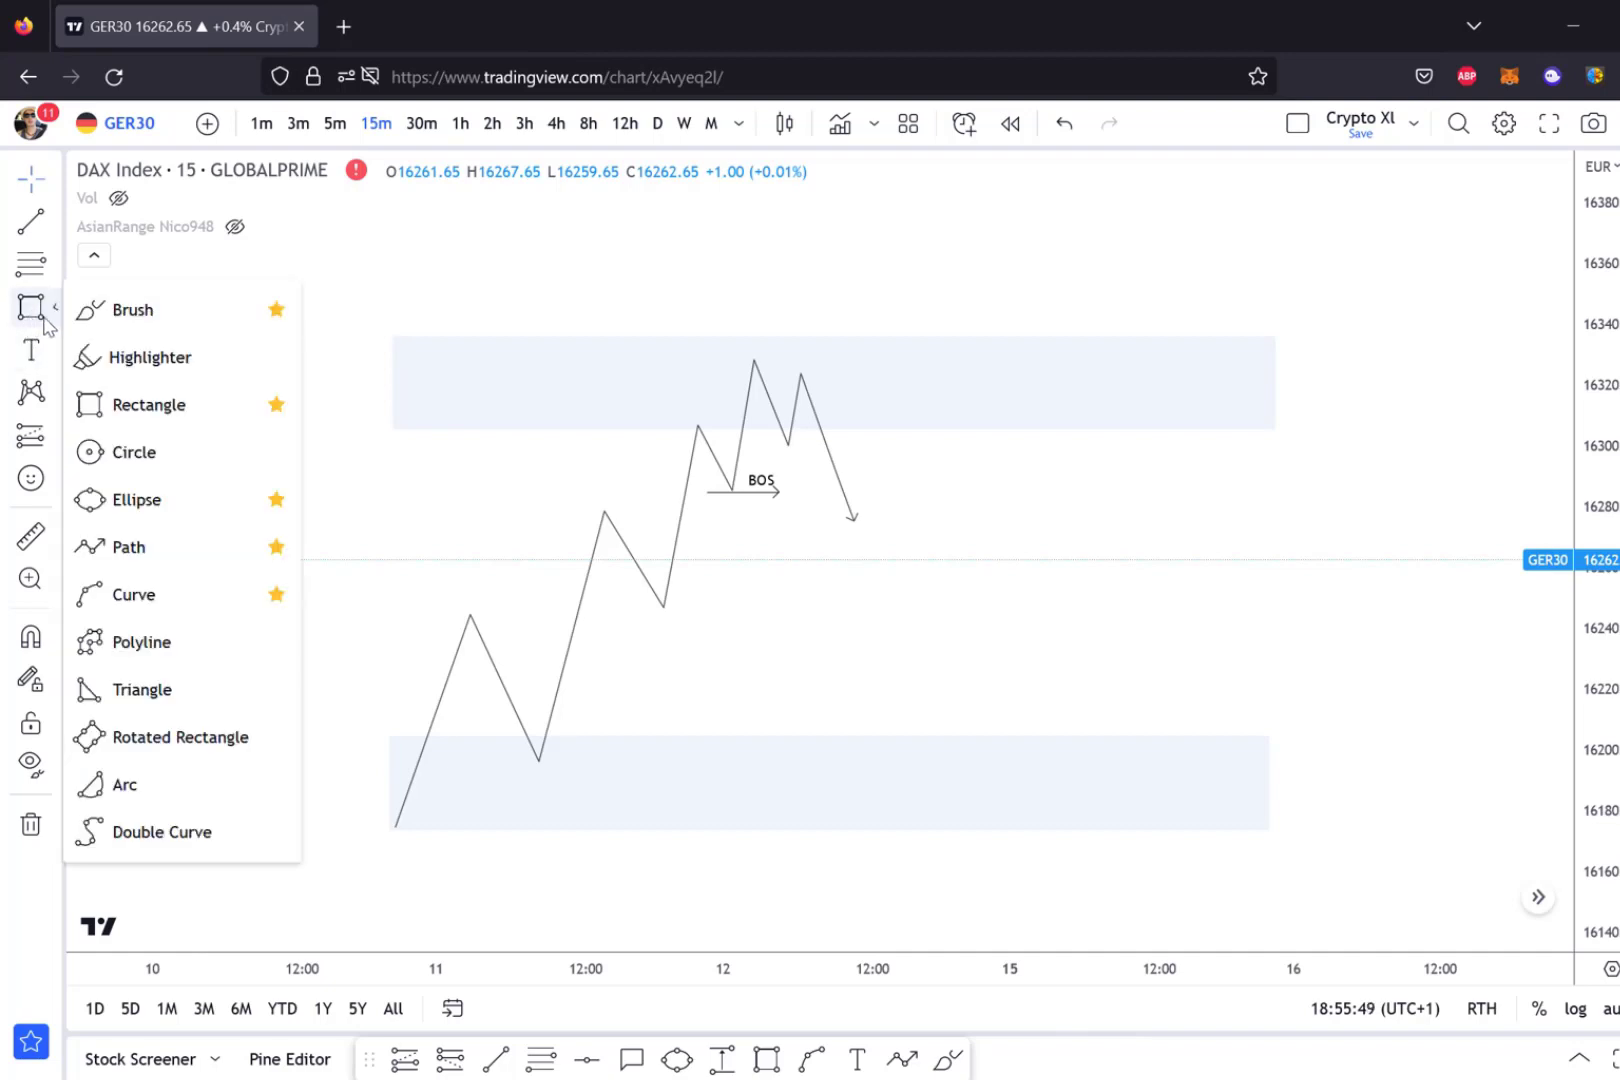
pyautogui.click(136, 500)
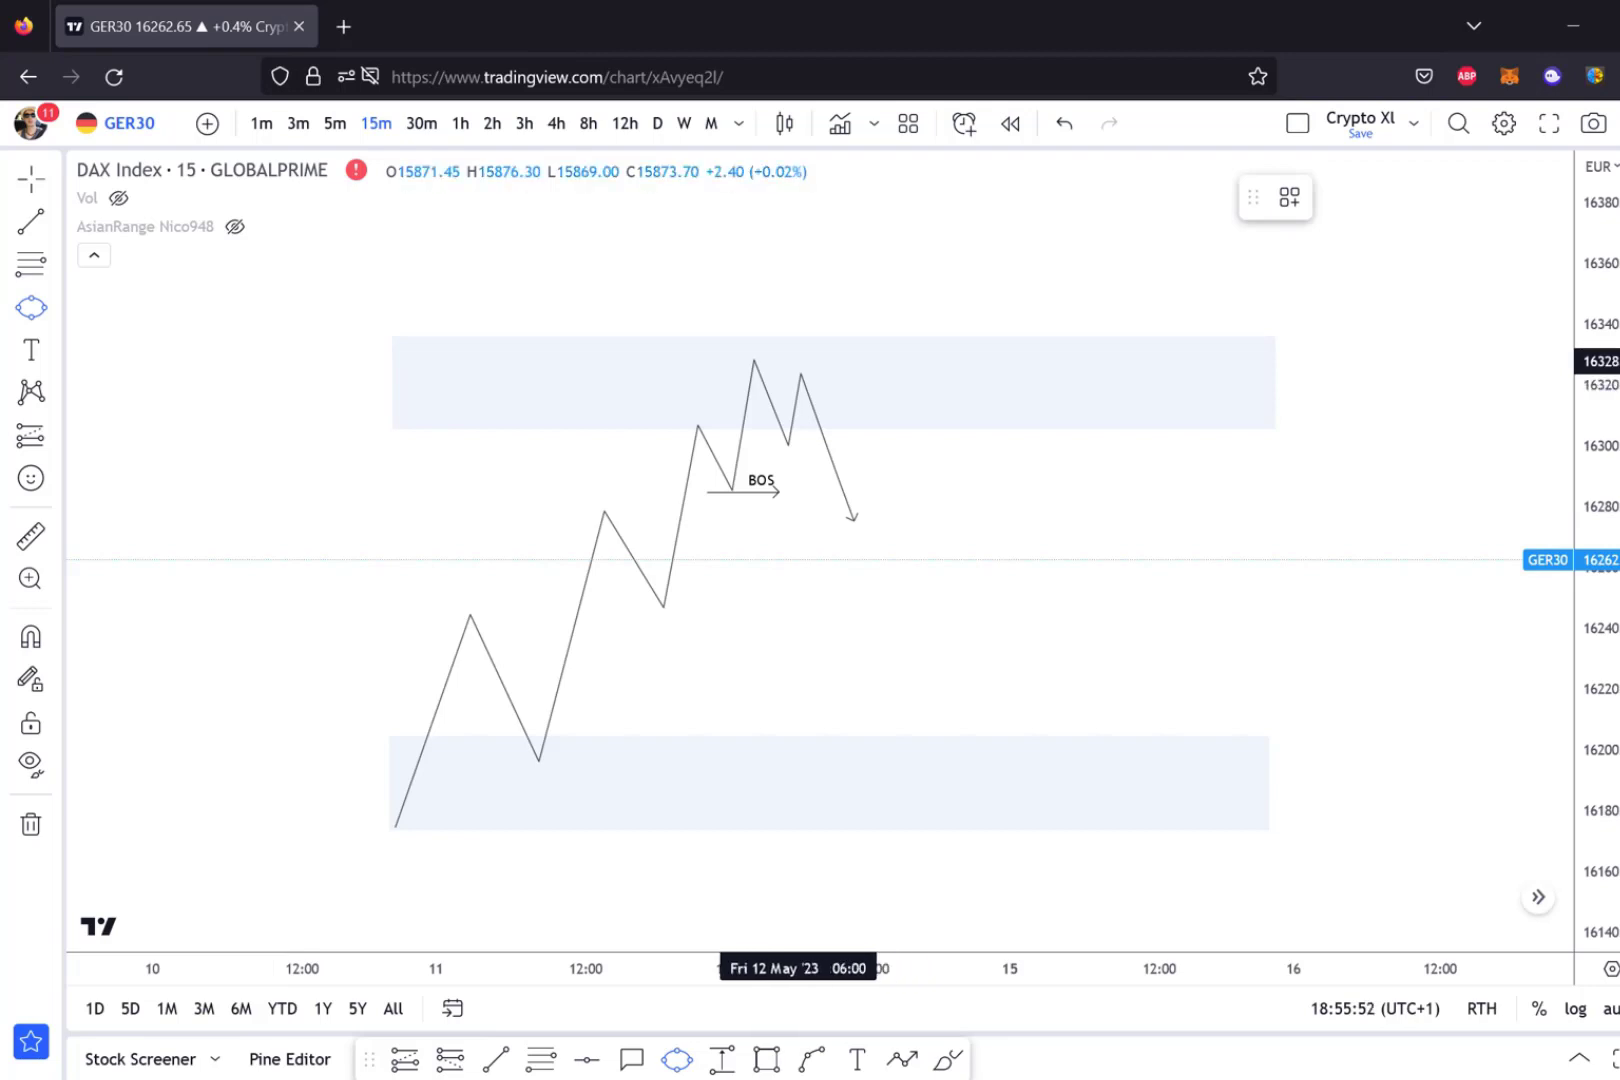
pyautogui.click(795, 363)
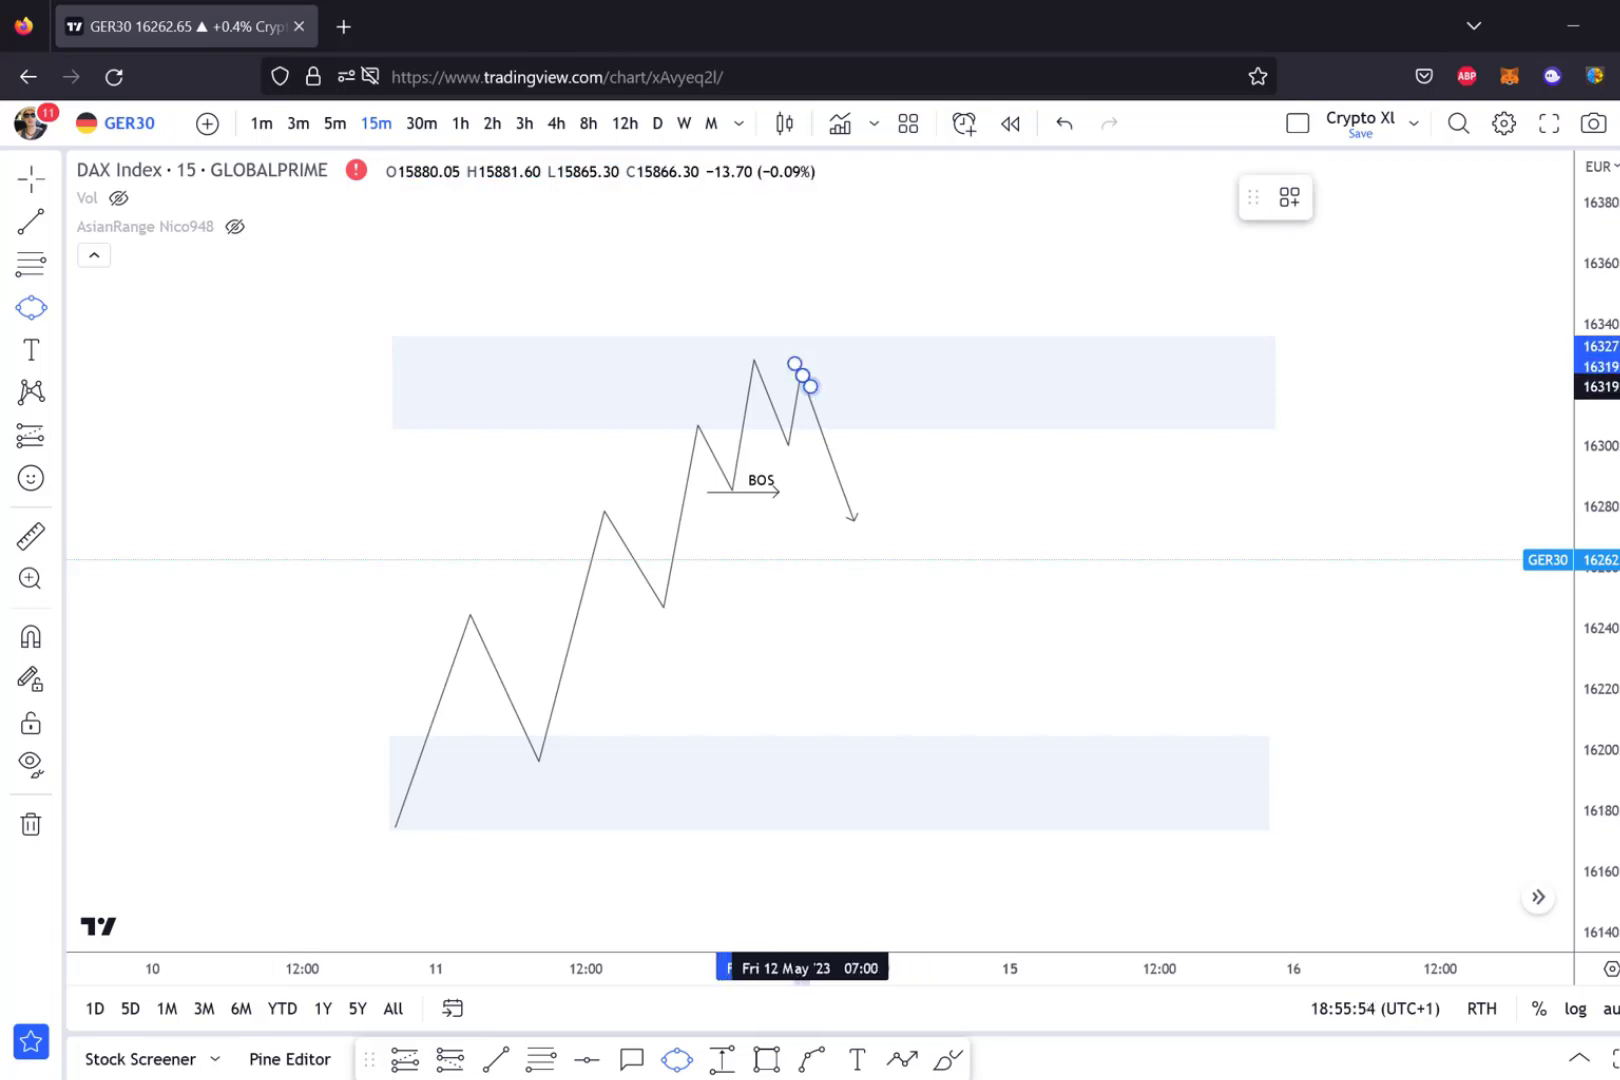
pyautogui.click(810, 386)
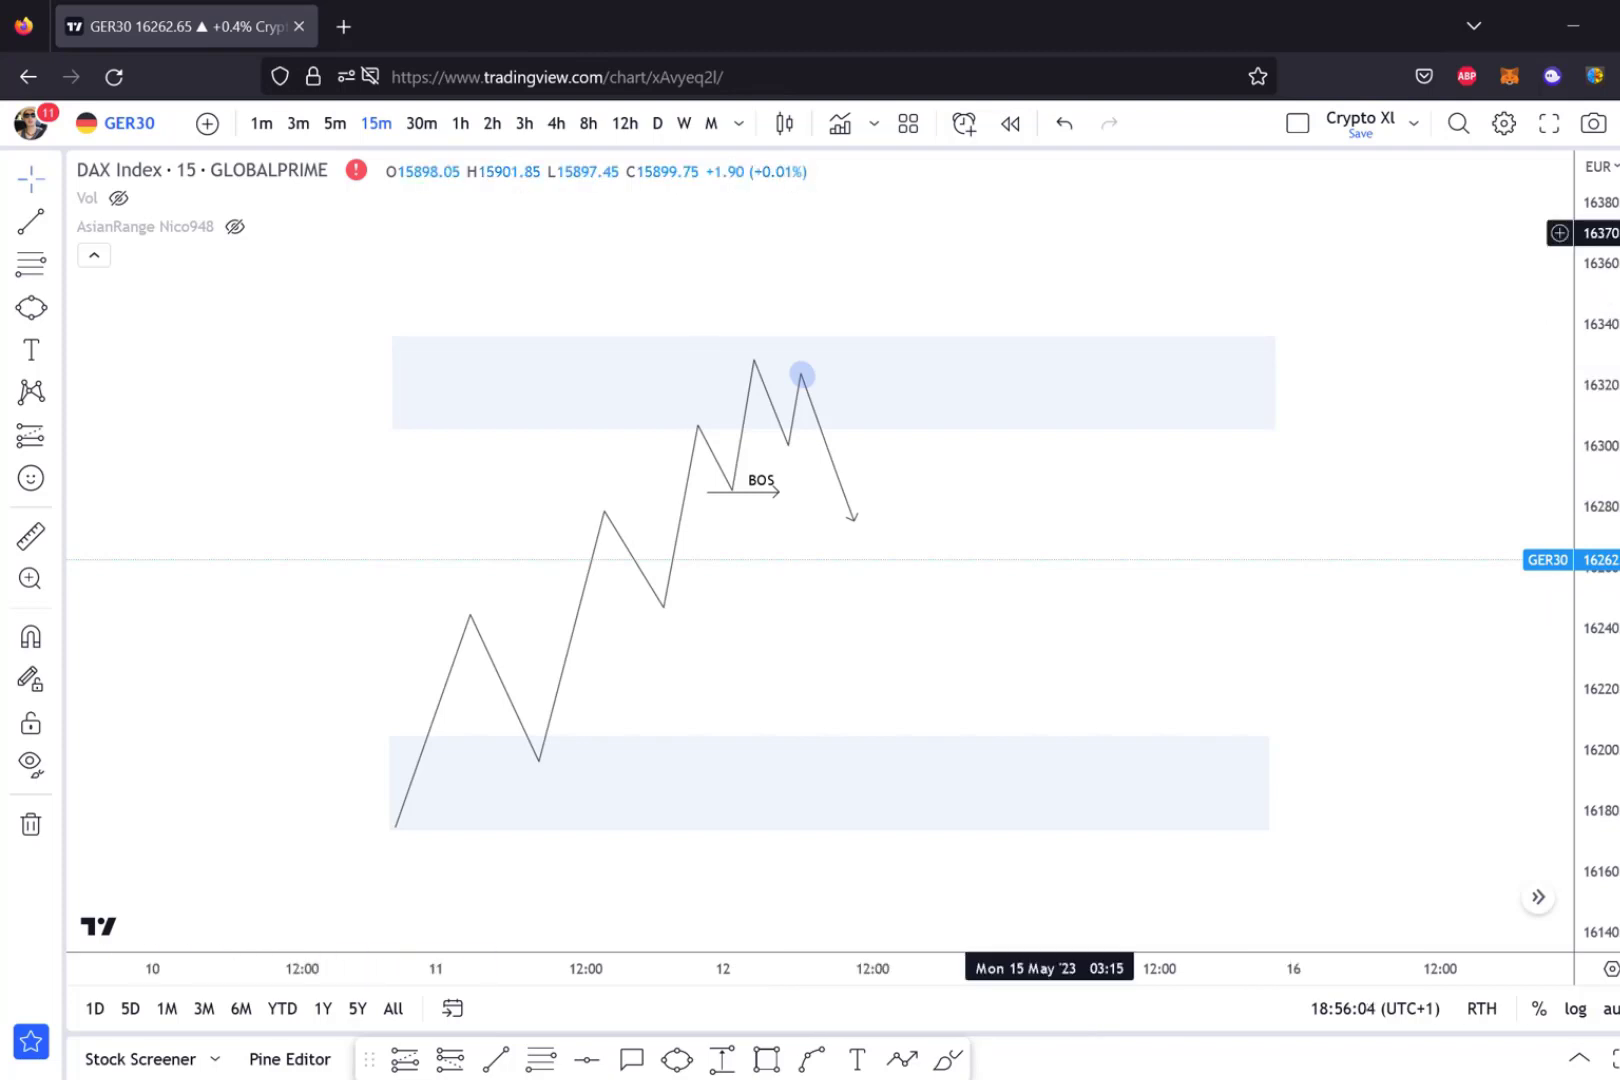
# Draw a thin rectangular zone from the low at about 16247, 11 May 18:15, extending past the path's arrow end.
pyautogui.click(55, 308)
pyautogui.click(150, 404)
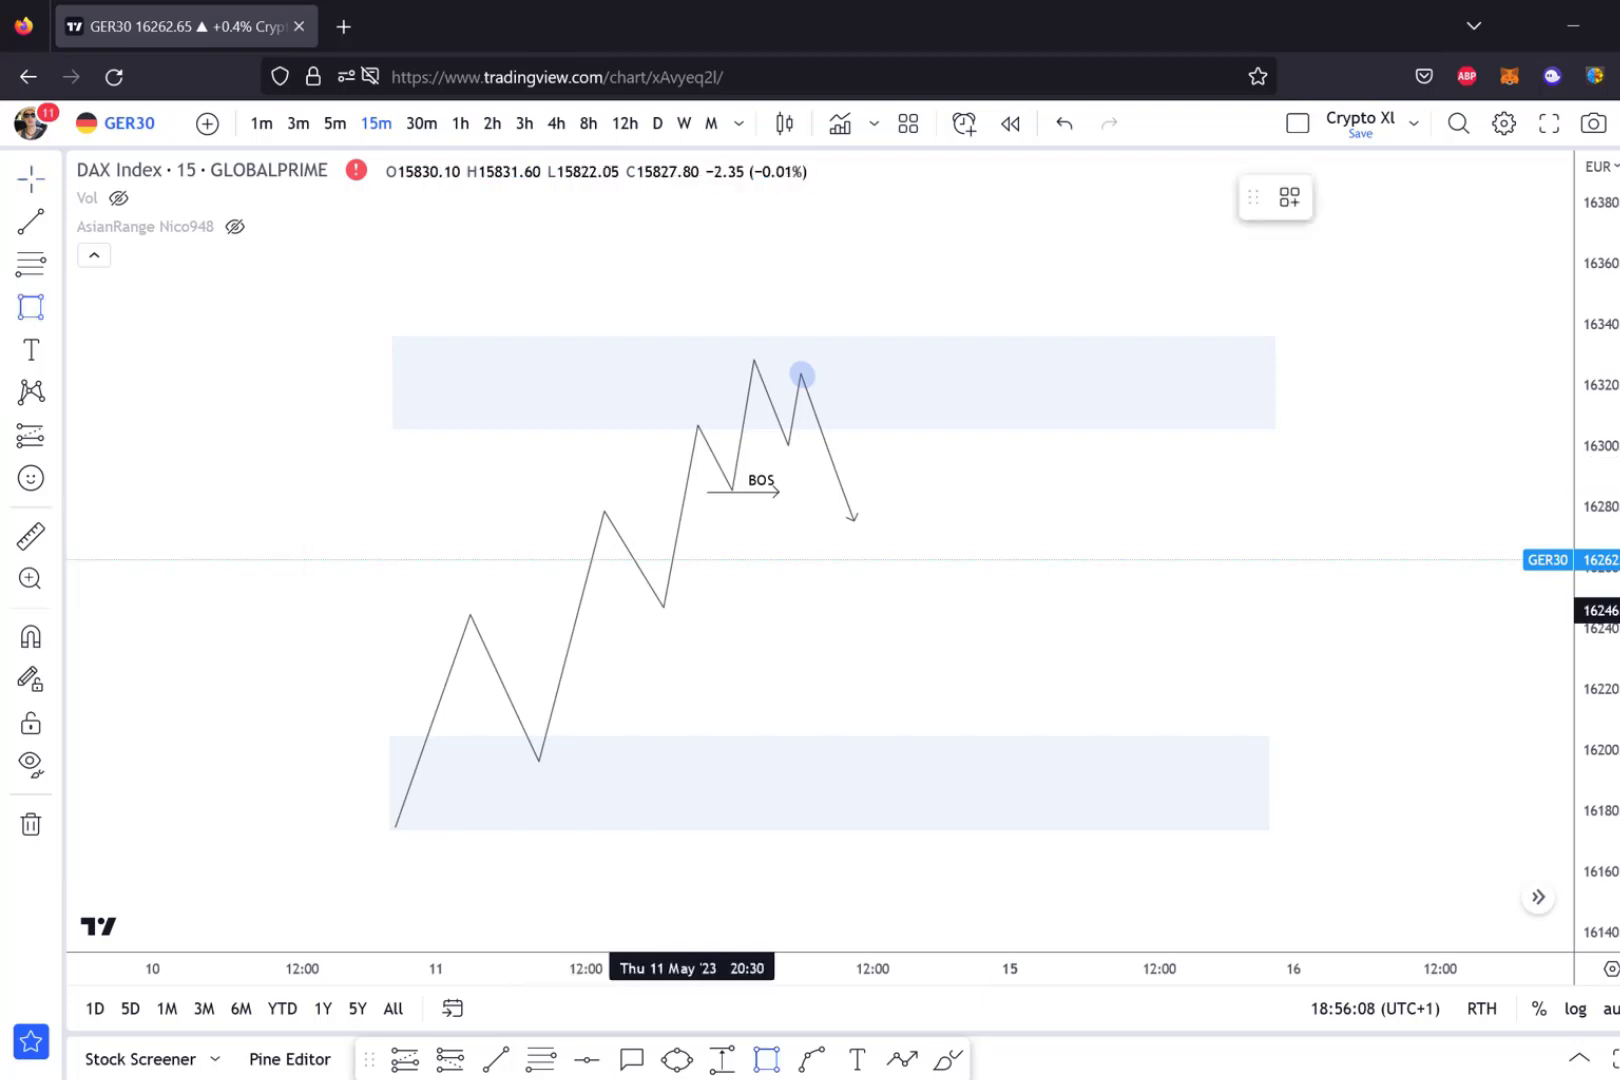
pyautogui.click(664, 605)
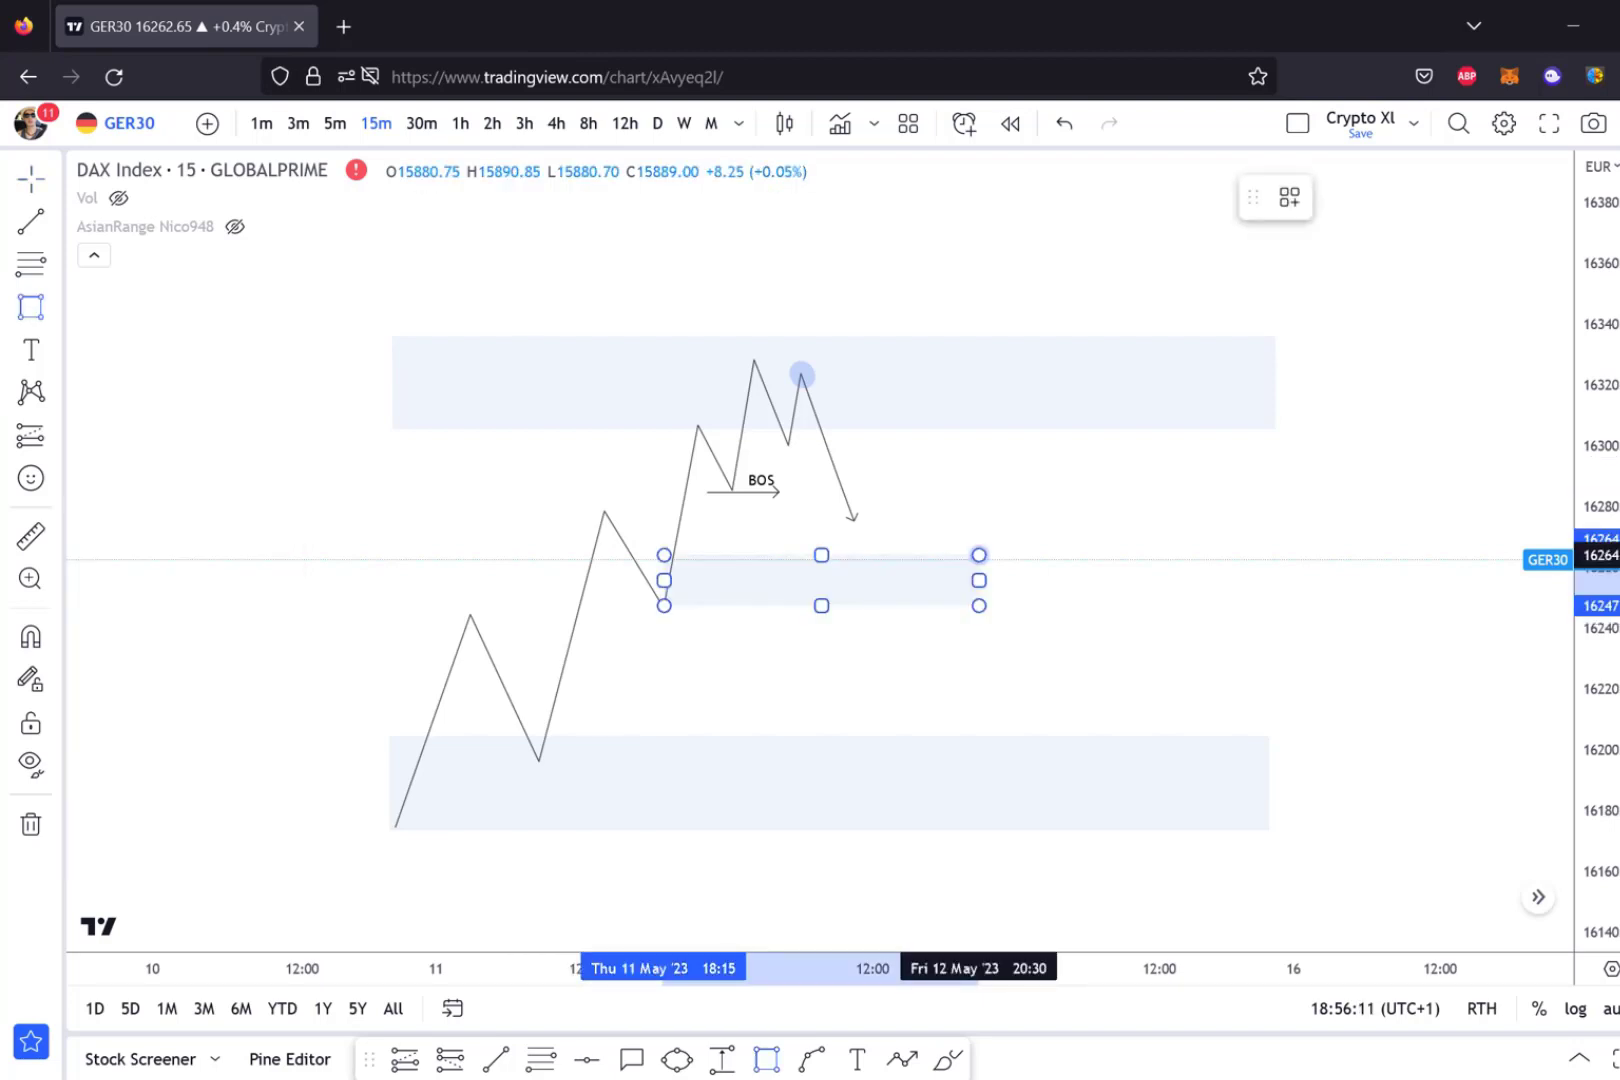
pyautogui.click(1053, 576)
pyautogui.click(1087, 505)
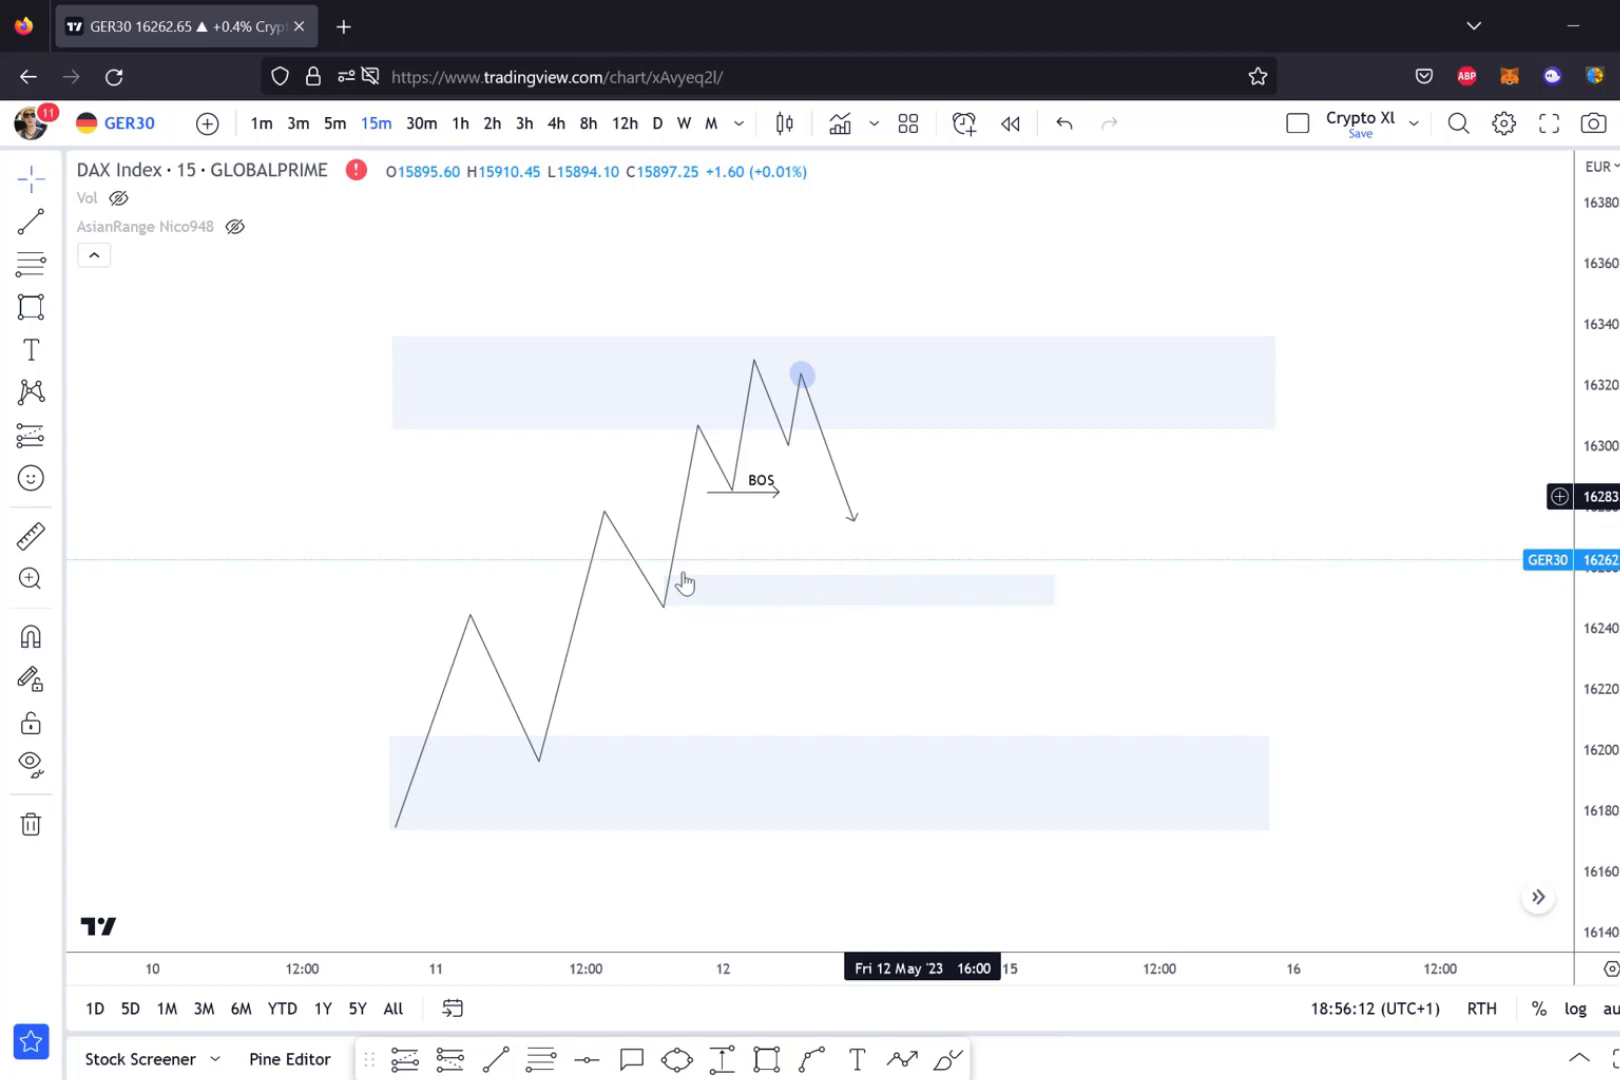
# Draw a thin rectangular zone from the low at about 16196, 11 May 08:00, to about 16205 at 15 May 14:45.
pyautogui.click(31, 308)
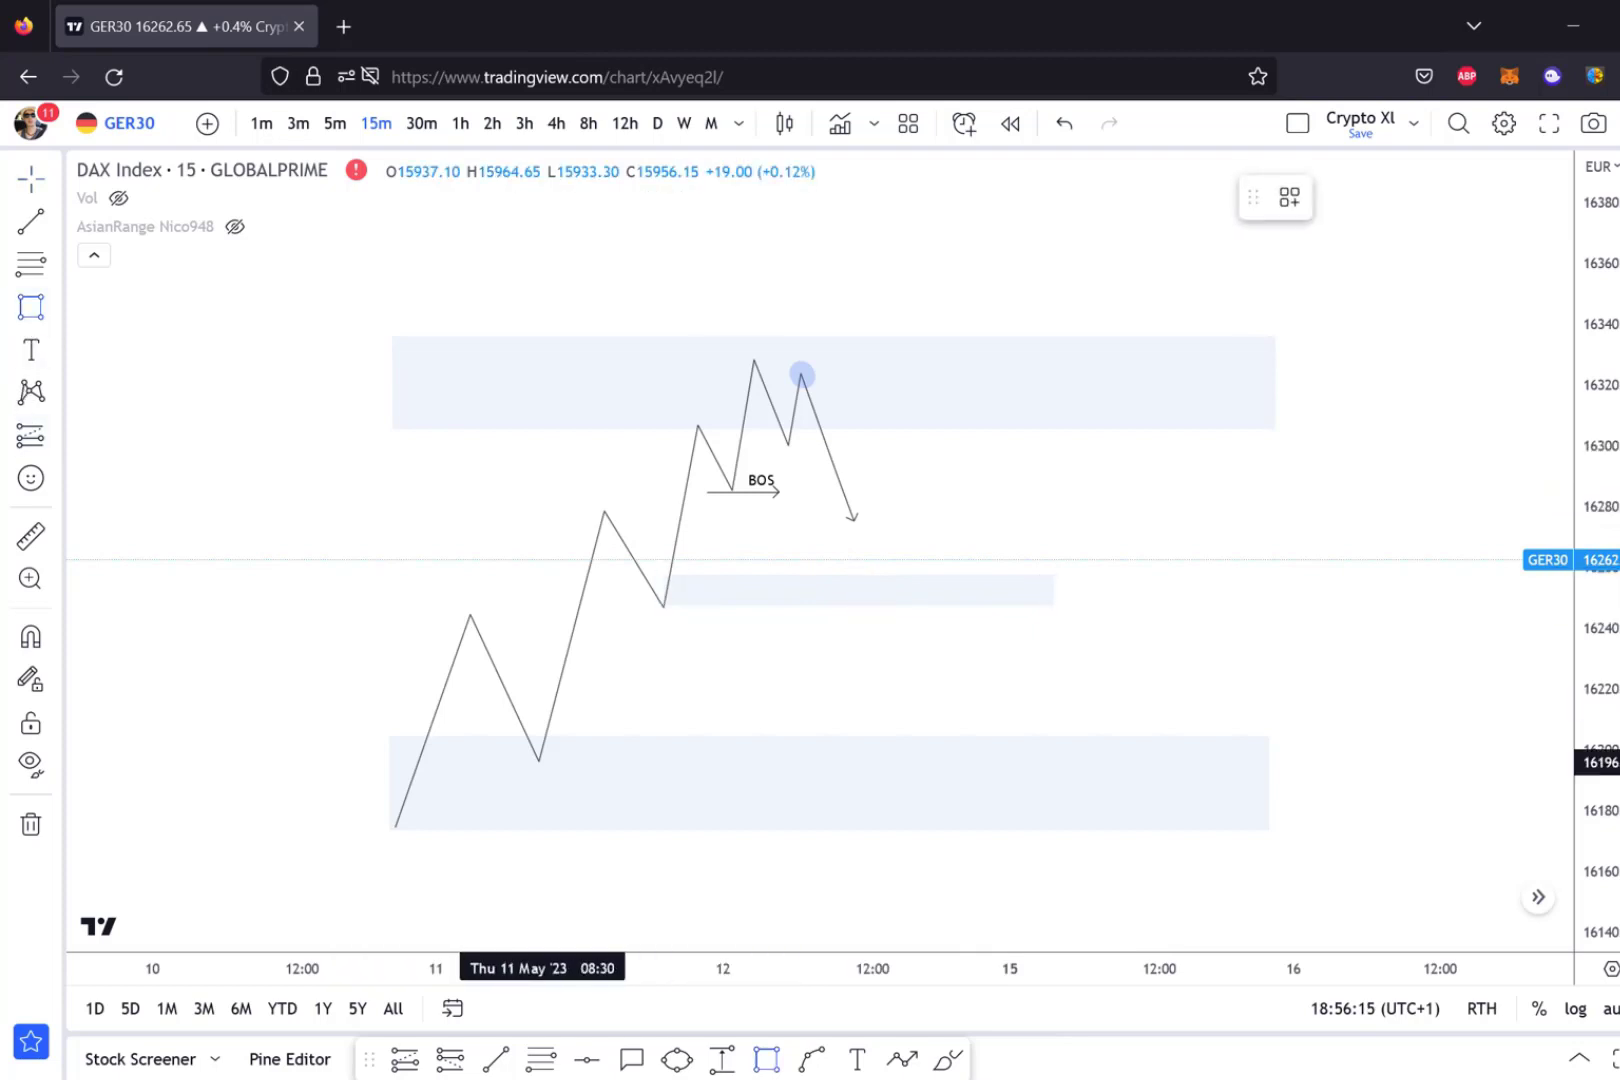
pyautogui.click(536, 762)
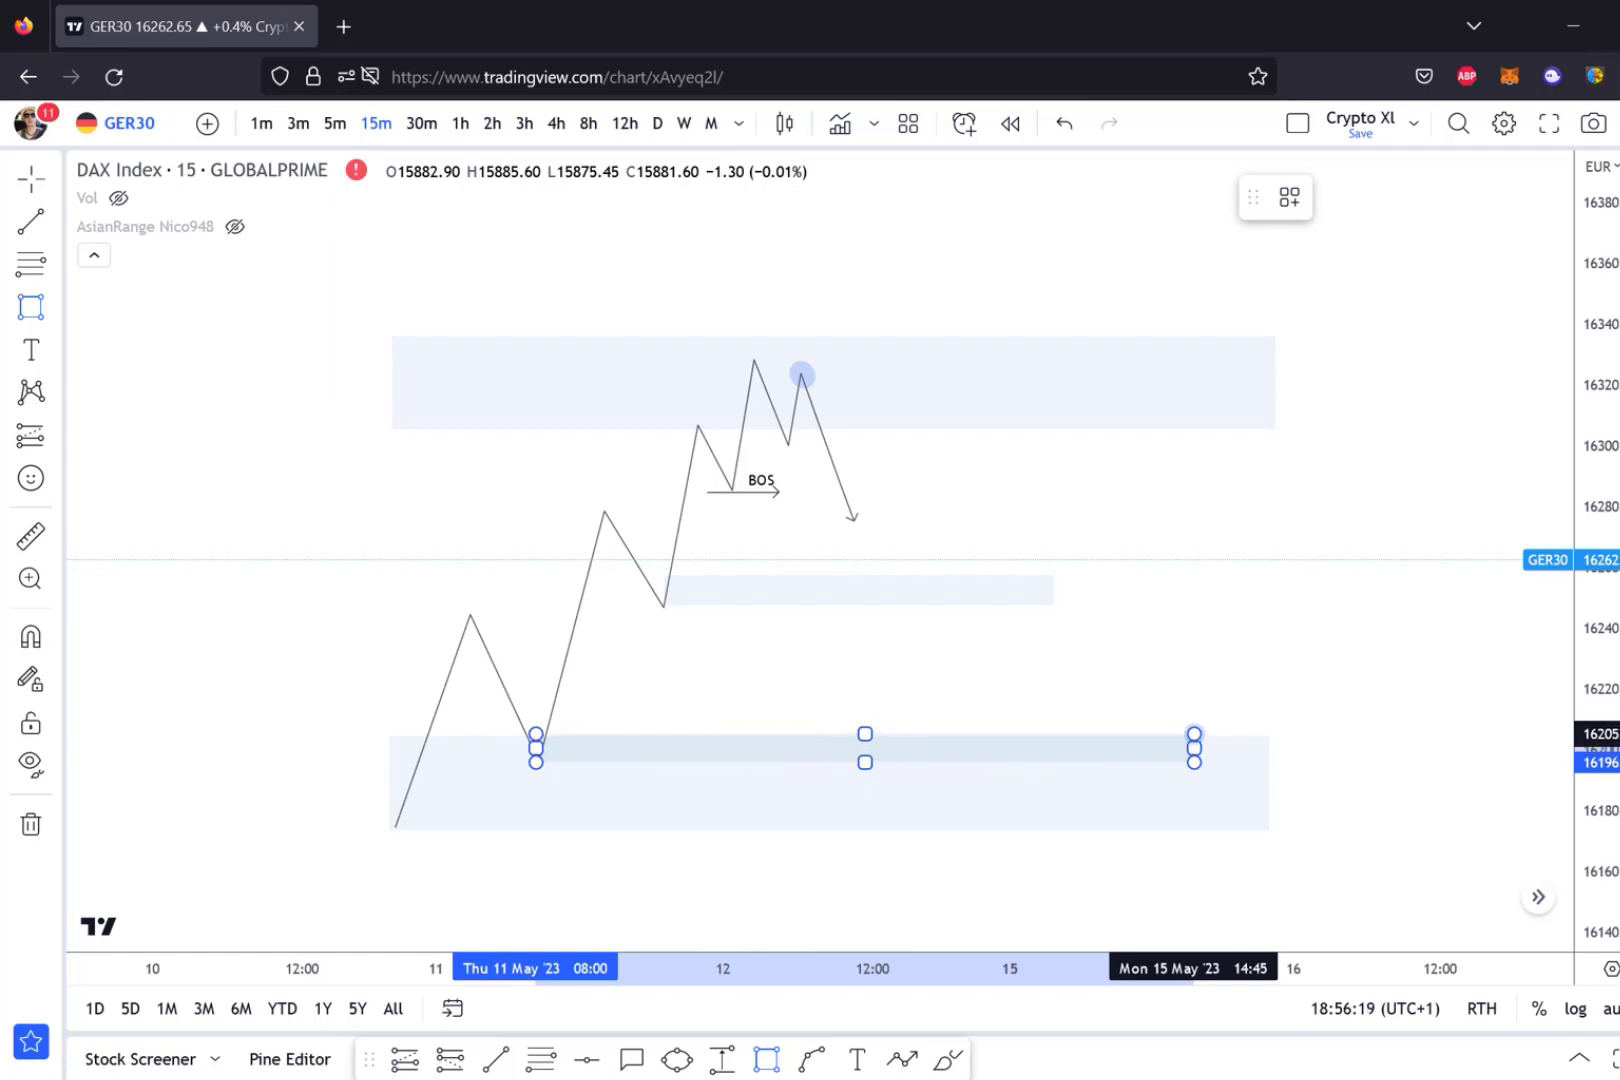
pyautogui.click(1194, 734)
pyautogui.click(960, 565)
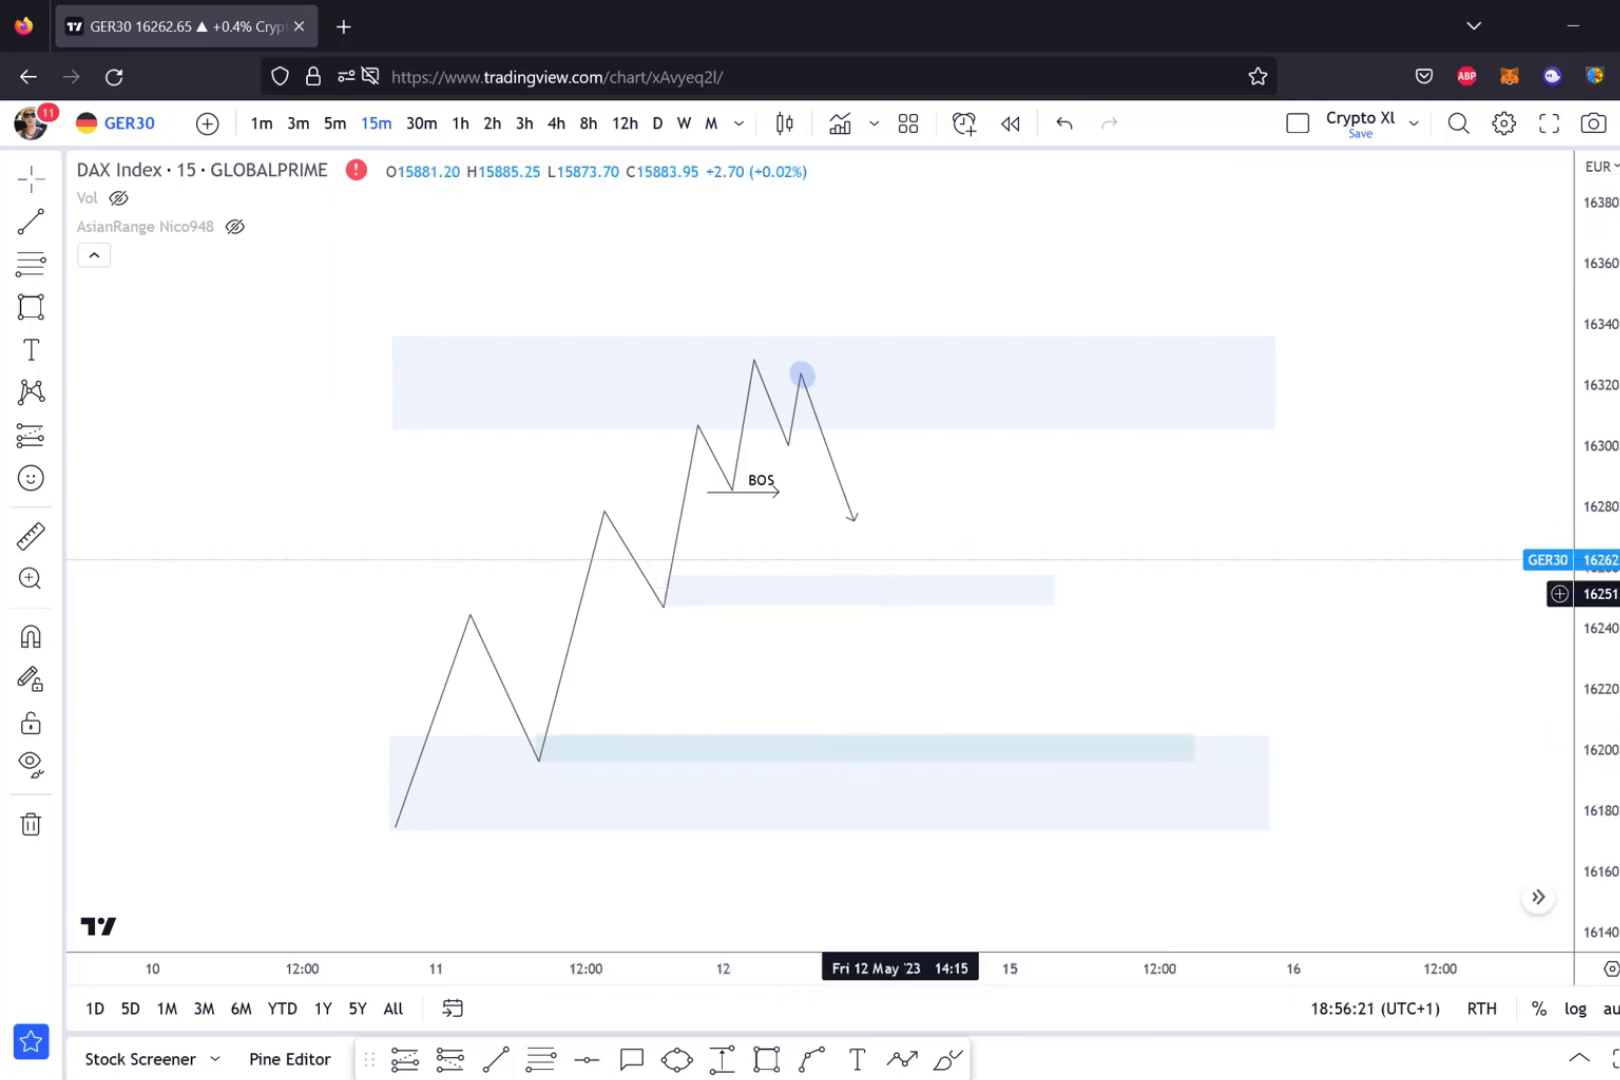
pyautogui.click(817, 417)
pyautogui.click(825, 555)
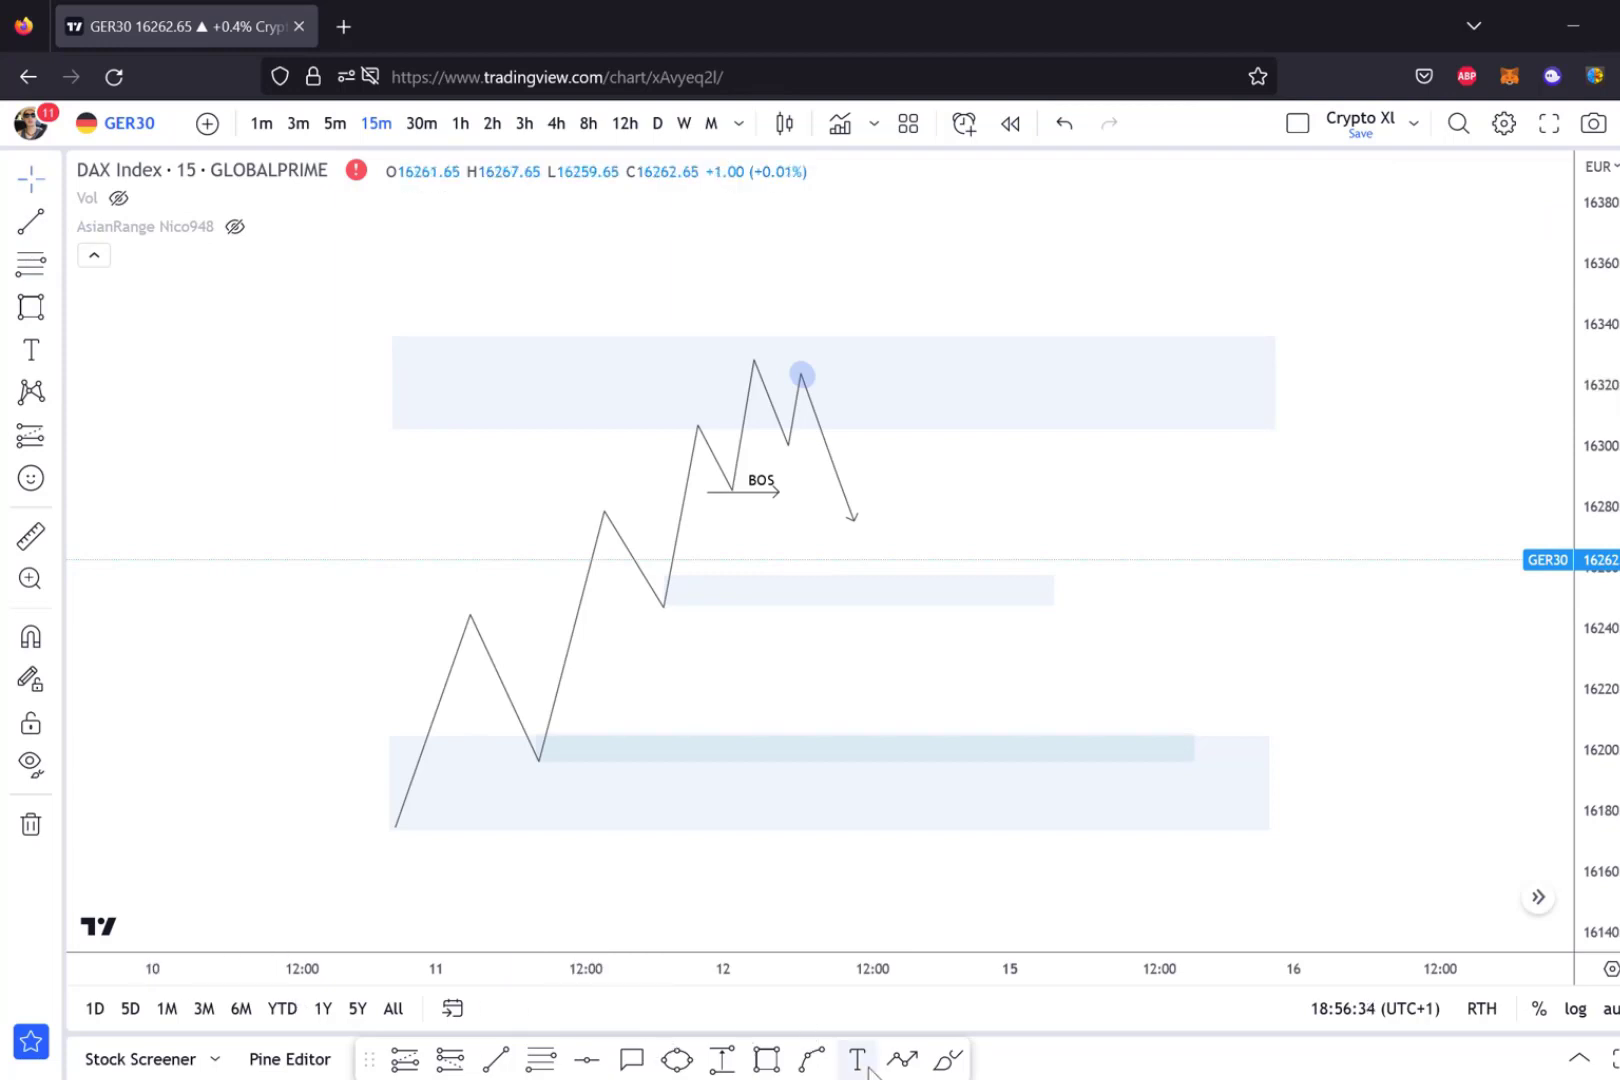
# Try a zigzag path continuing from the arrow end around the middle zone and rising above the upper zone, and undo it.
pyautogui.click(902, 1059)
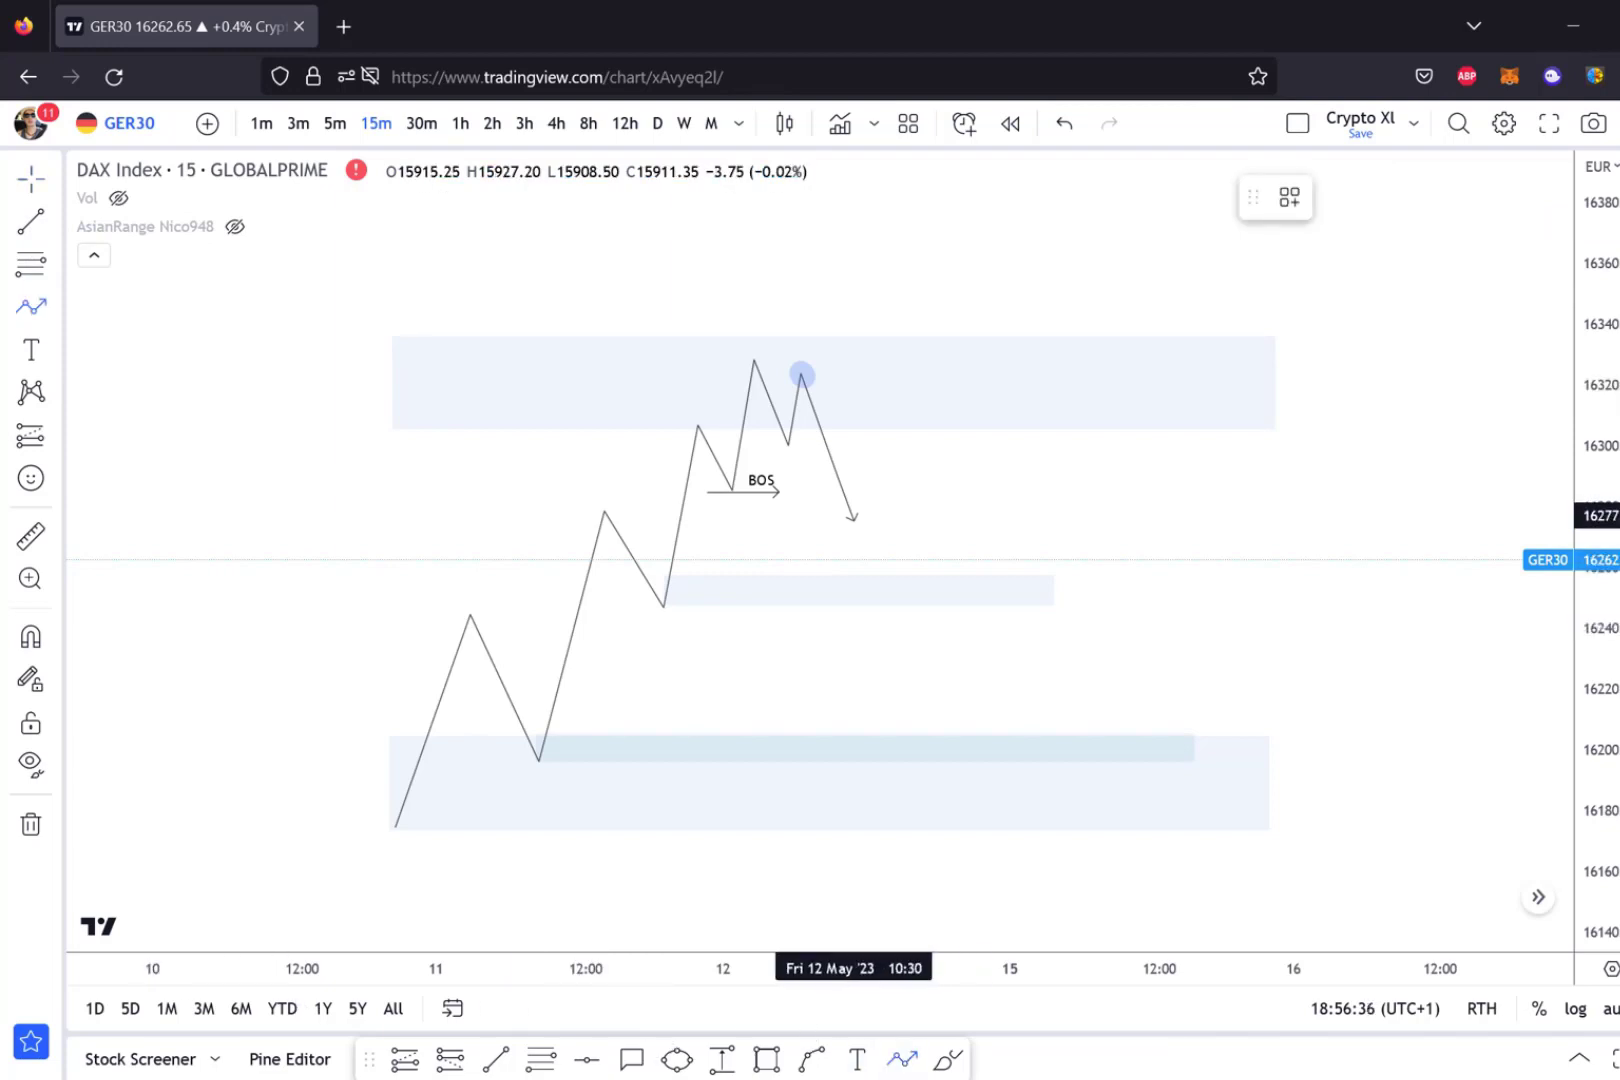
pyautogui.click(853, 519)
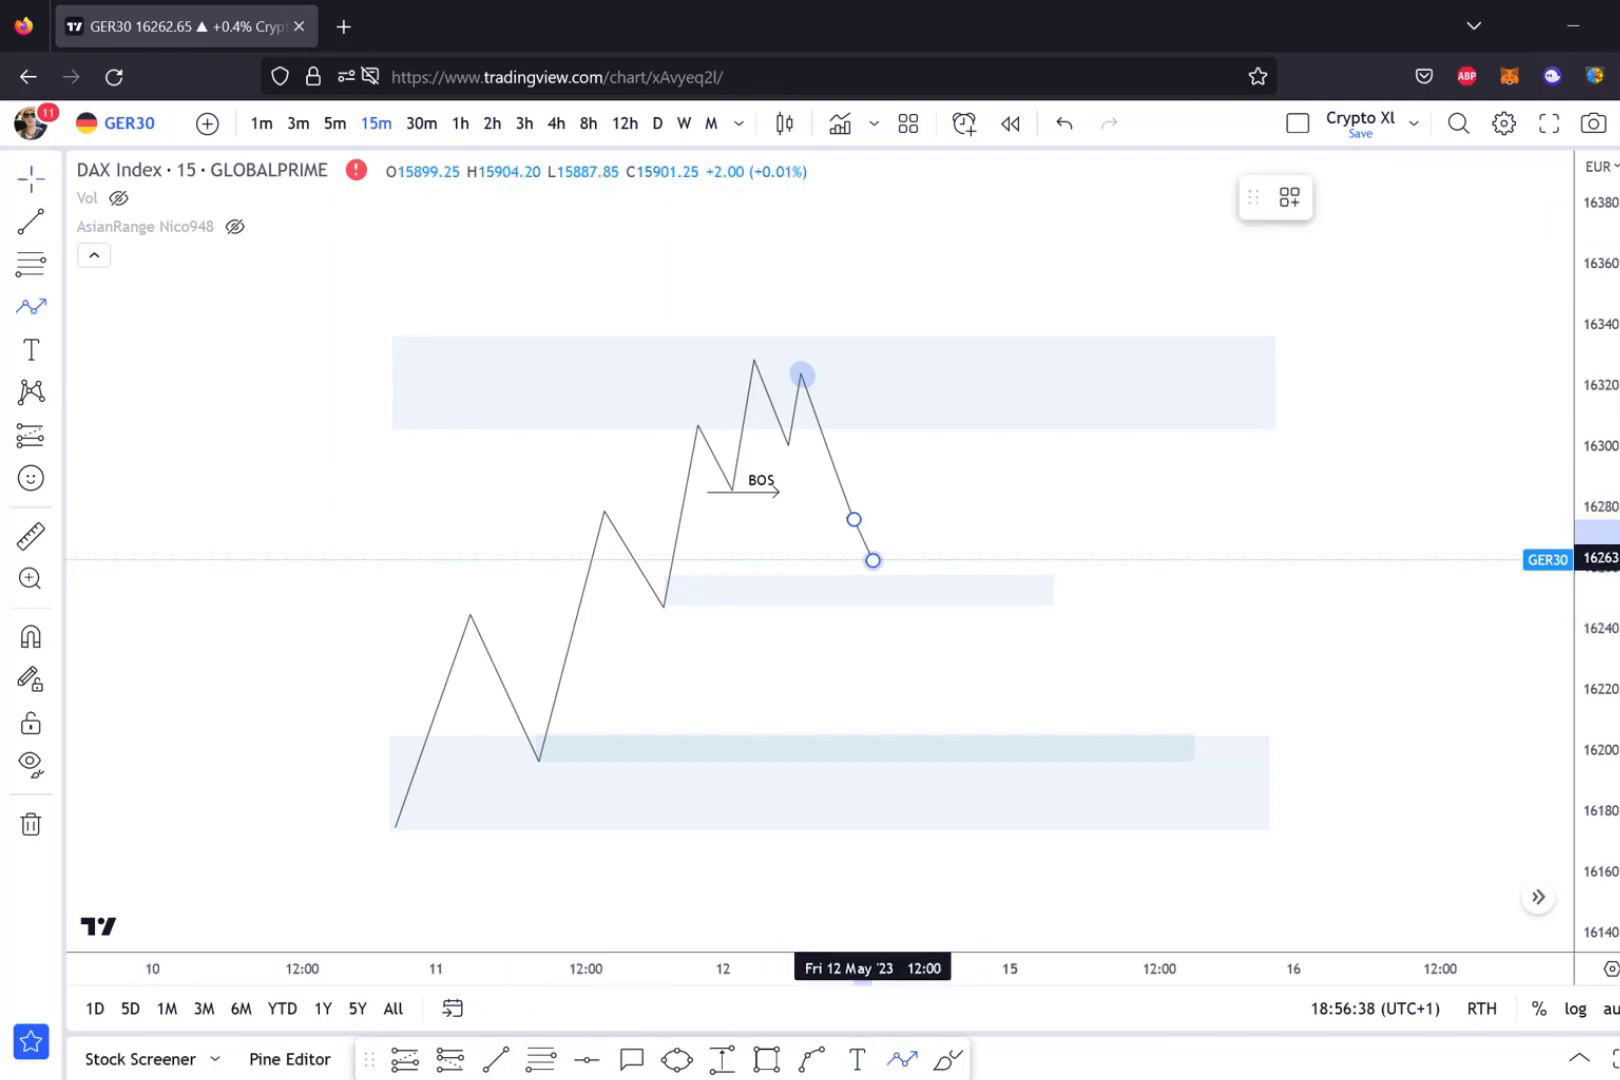
pyautogui.click(873, 560)
pyautogui.click(886, 514)
pyautogui.click(907, 596)
pyautogui.click(923, 541)
pyautogui.click(944, 587)
pyautogui.click(963, 509)
pyautogui.doubleClick(985, 553)
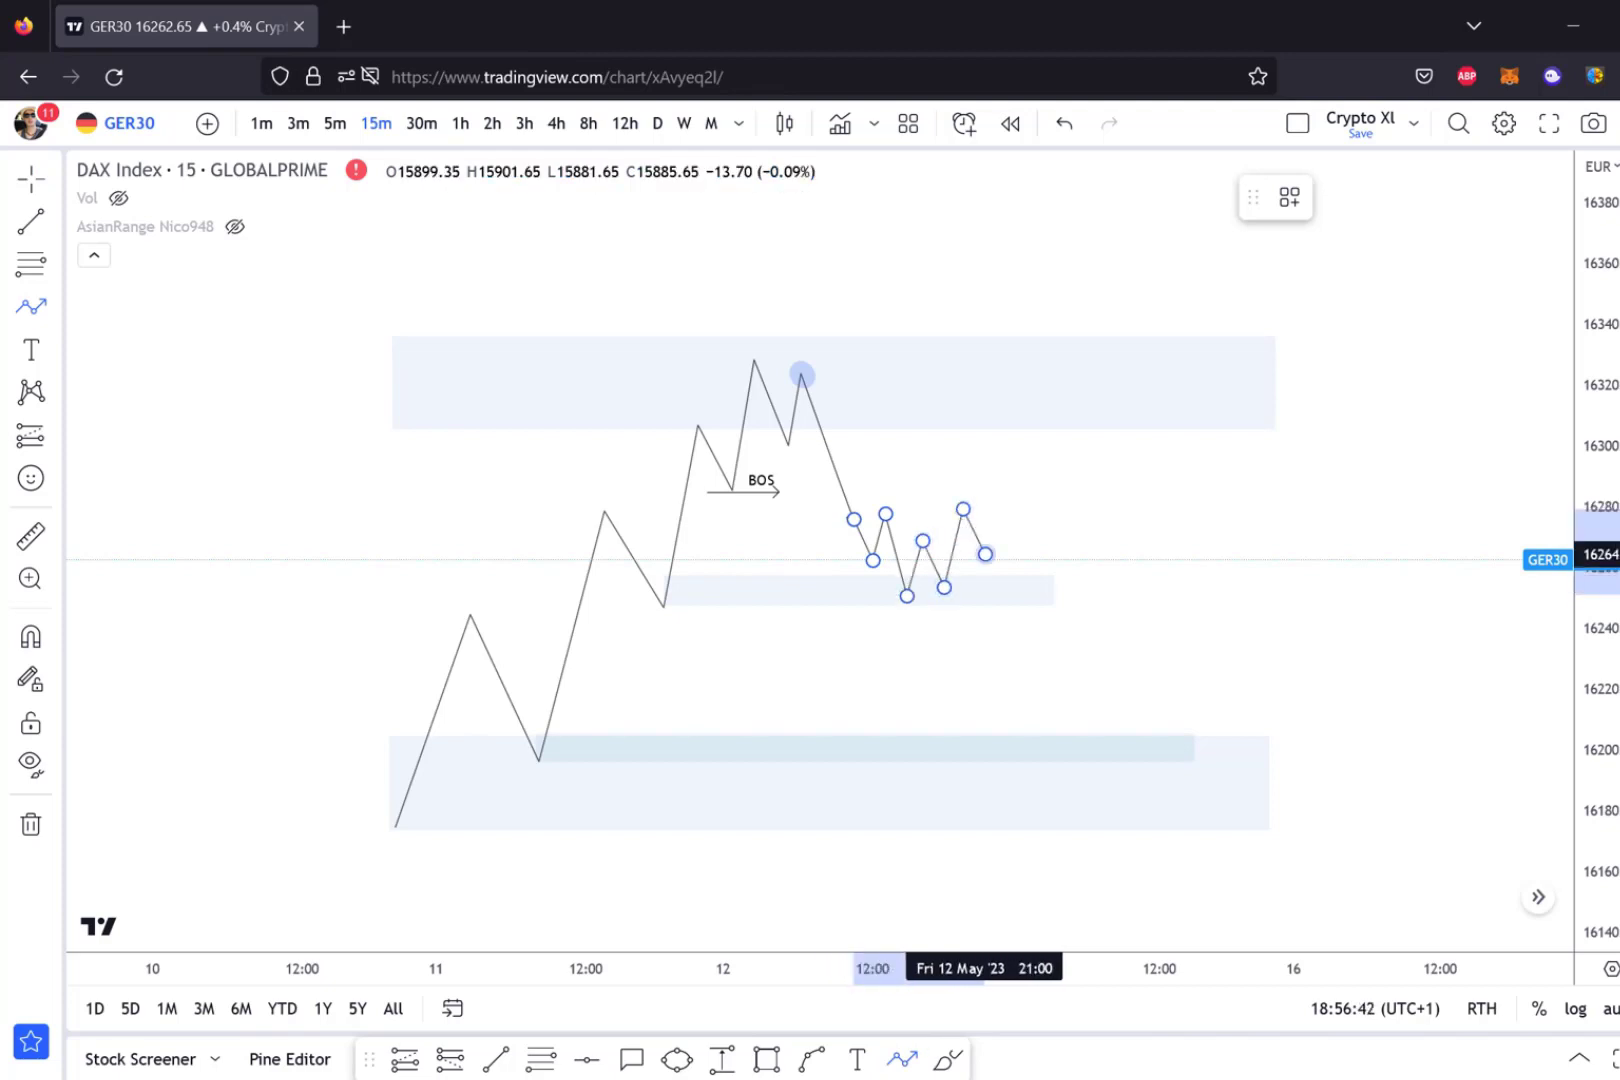
pyautogui.doubleClick(1056, 264)
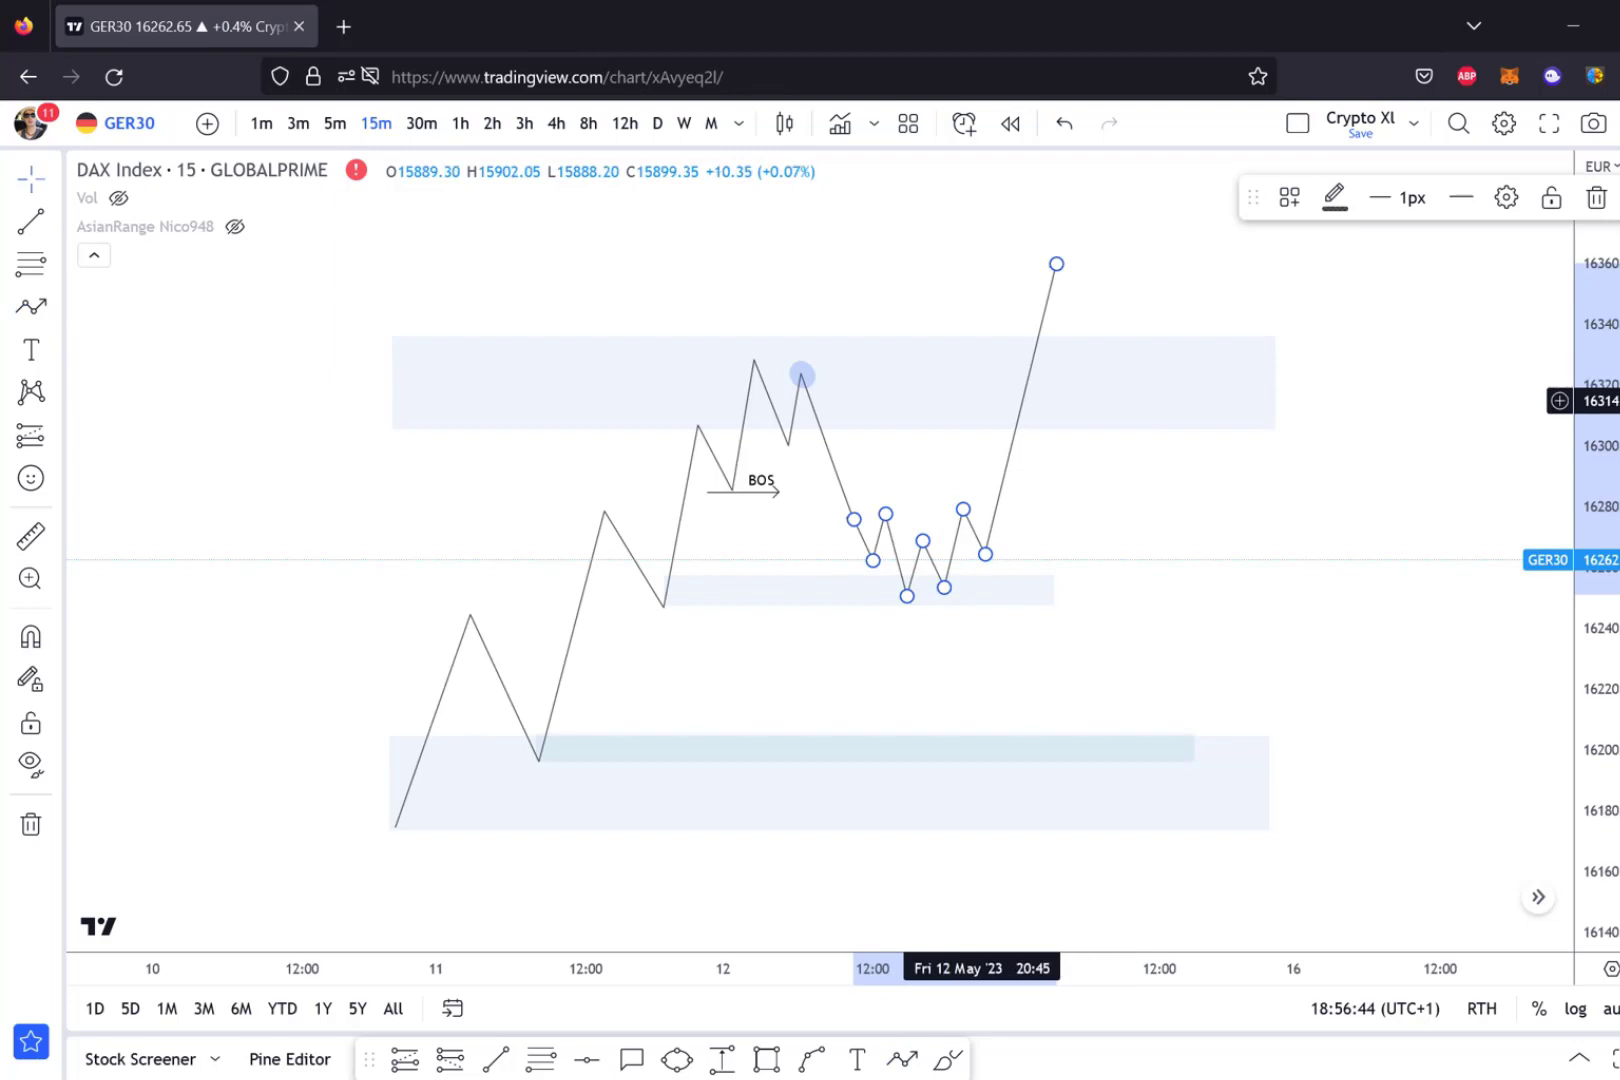
pyautogui.hotkey('ctrl', 'z')
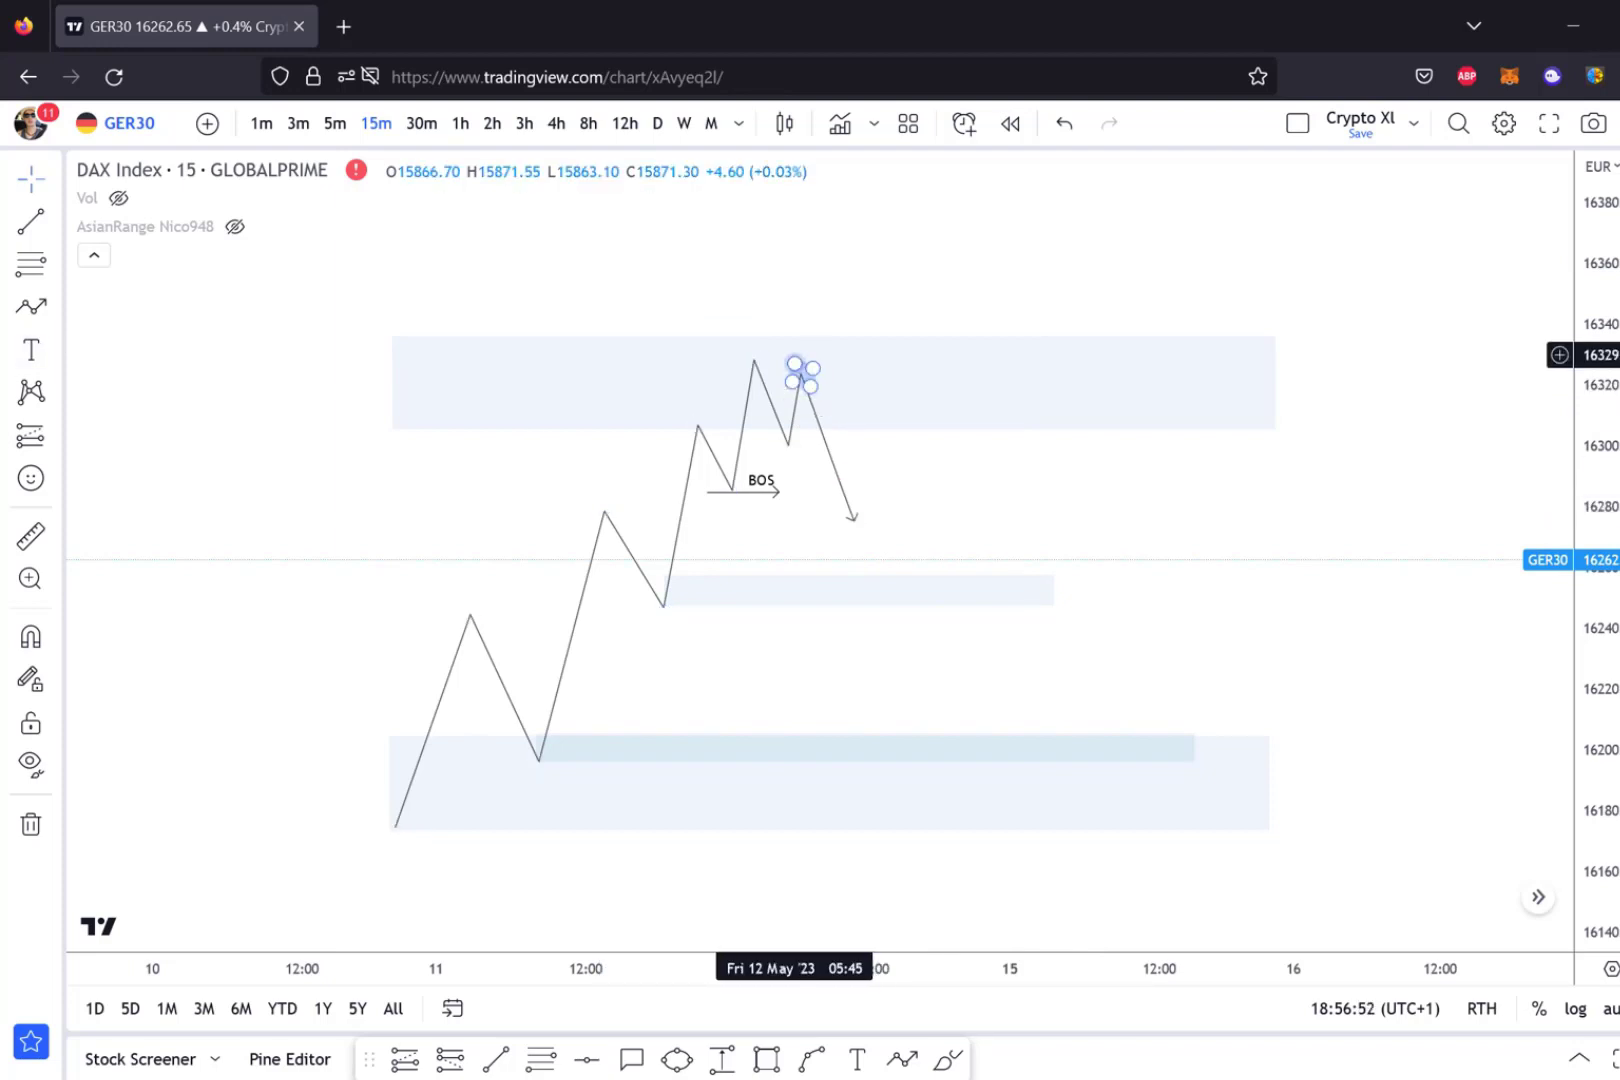
# Draw a thin rectangle inside the upper zone between about 16313 and 16322, from 12 May 05:45 to 15 May 10:45.
pyautogui.click(30, 310)
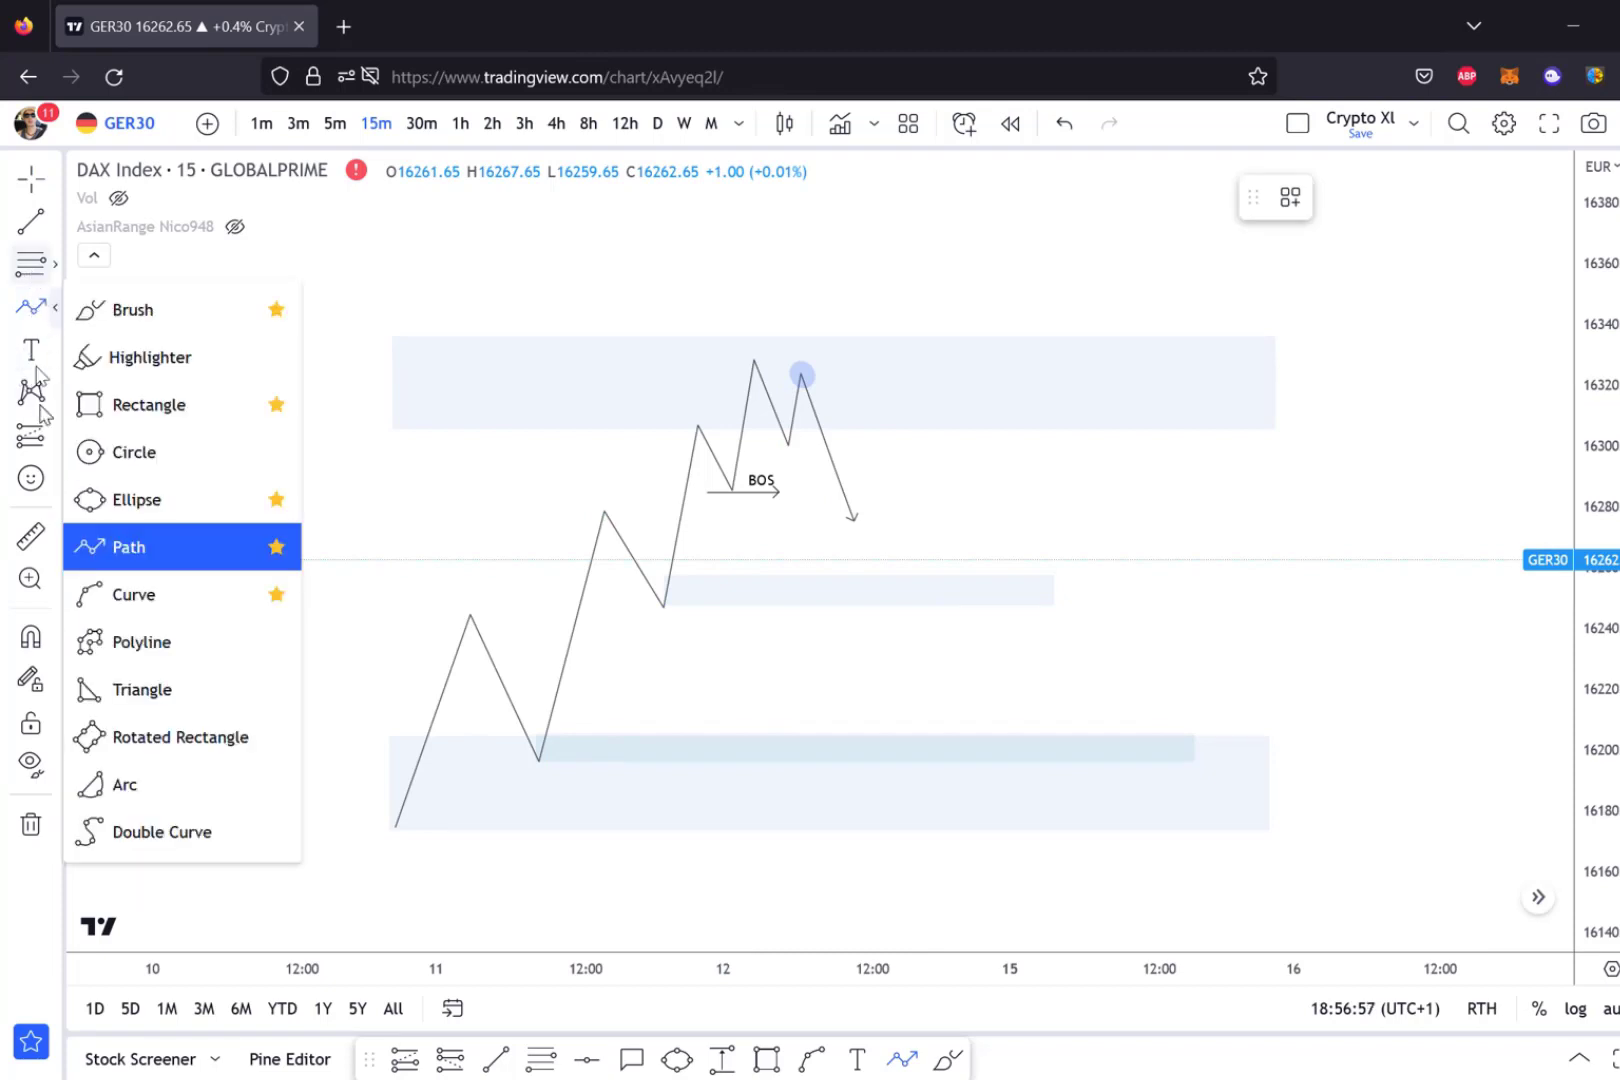
pyautogui.click(150, 405)
pyautogui.moveTo(795, 382); pyautogui.dragTo(1144, 405)
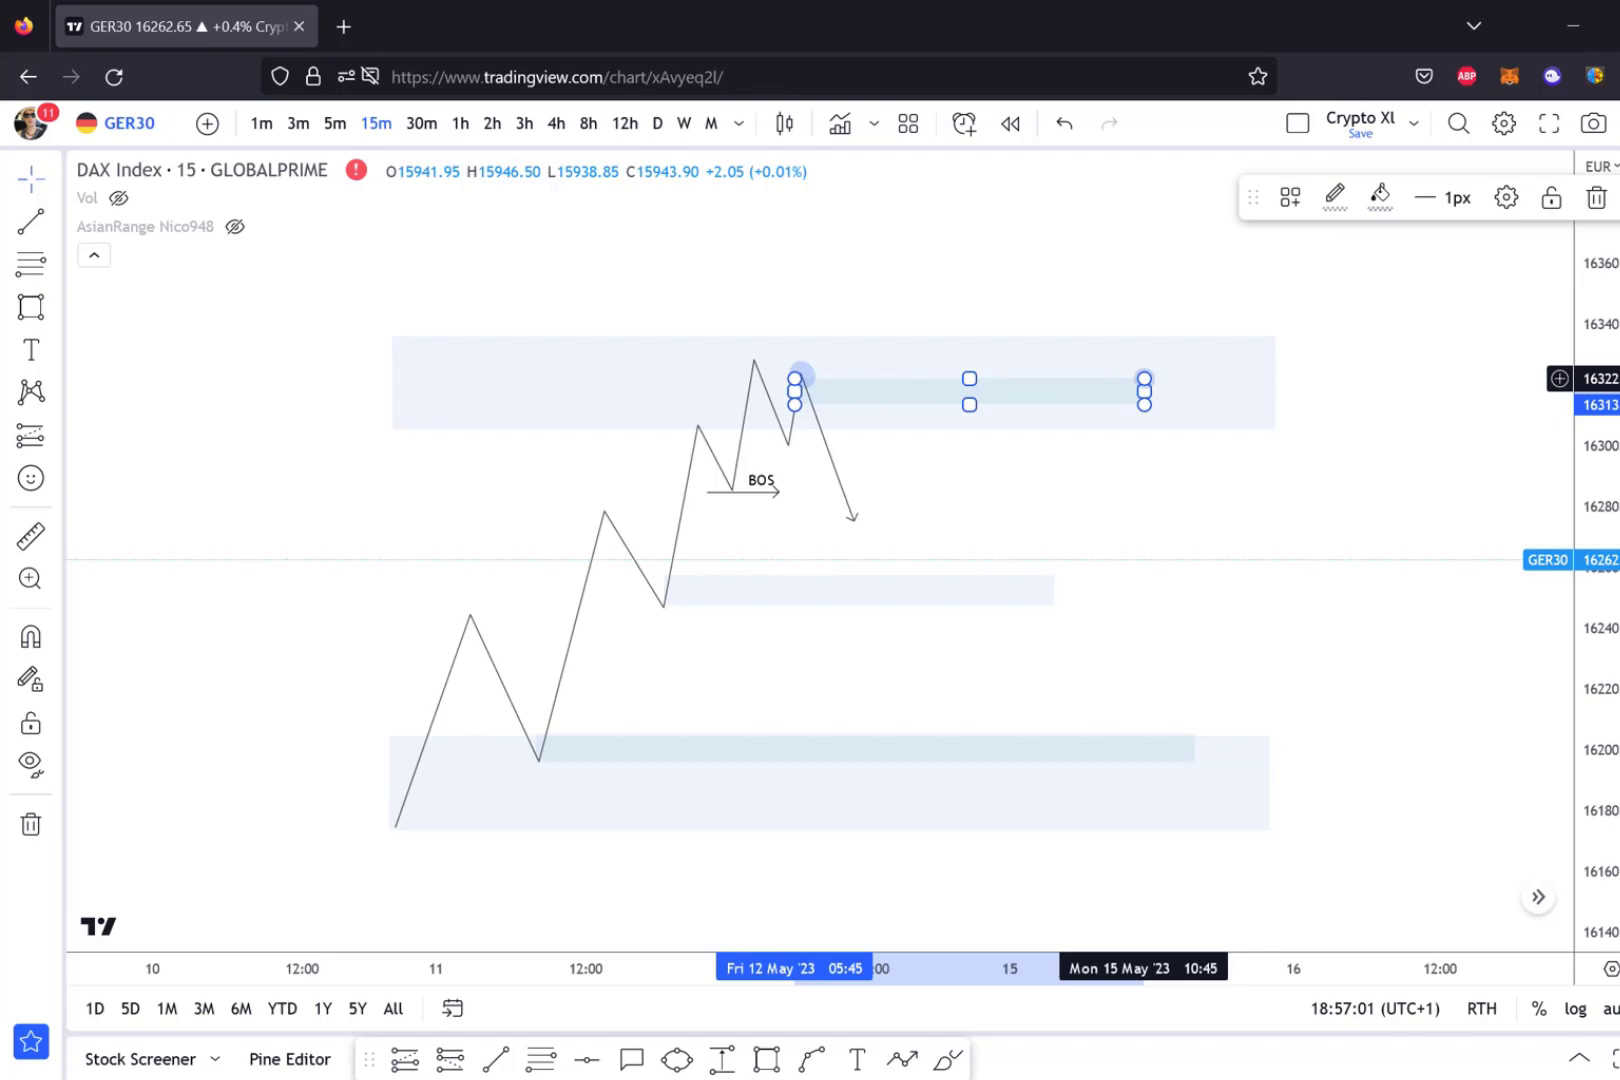
pyautogui.click(1184, 519)
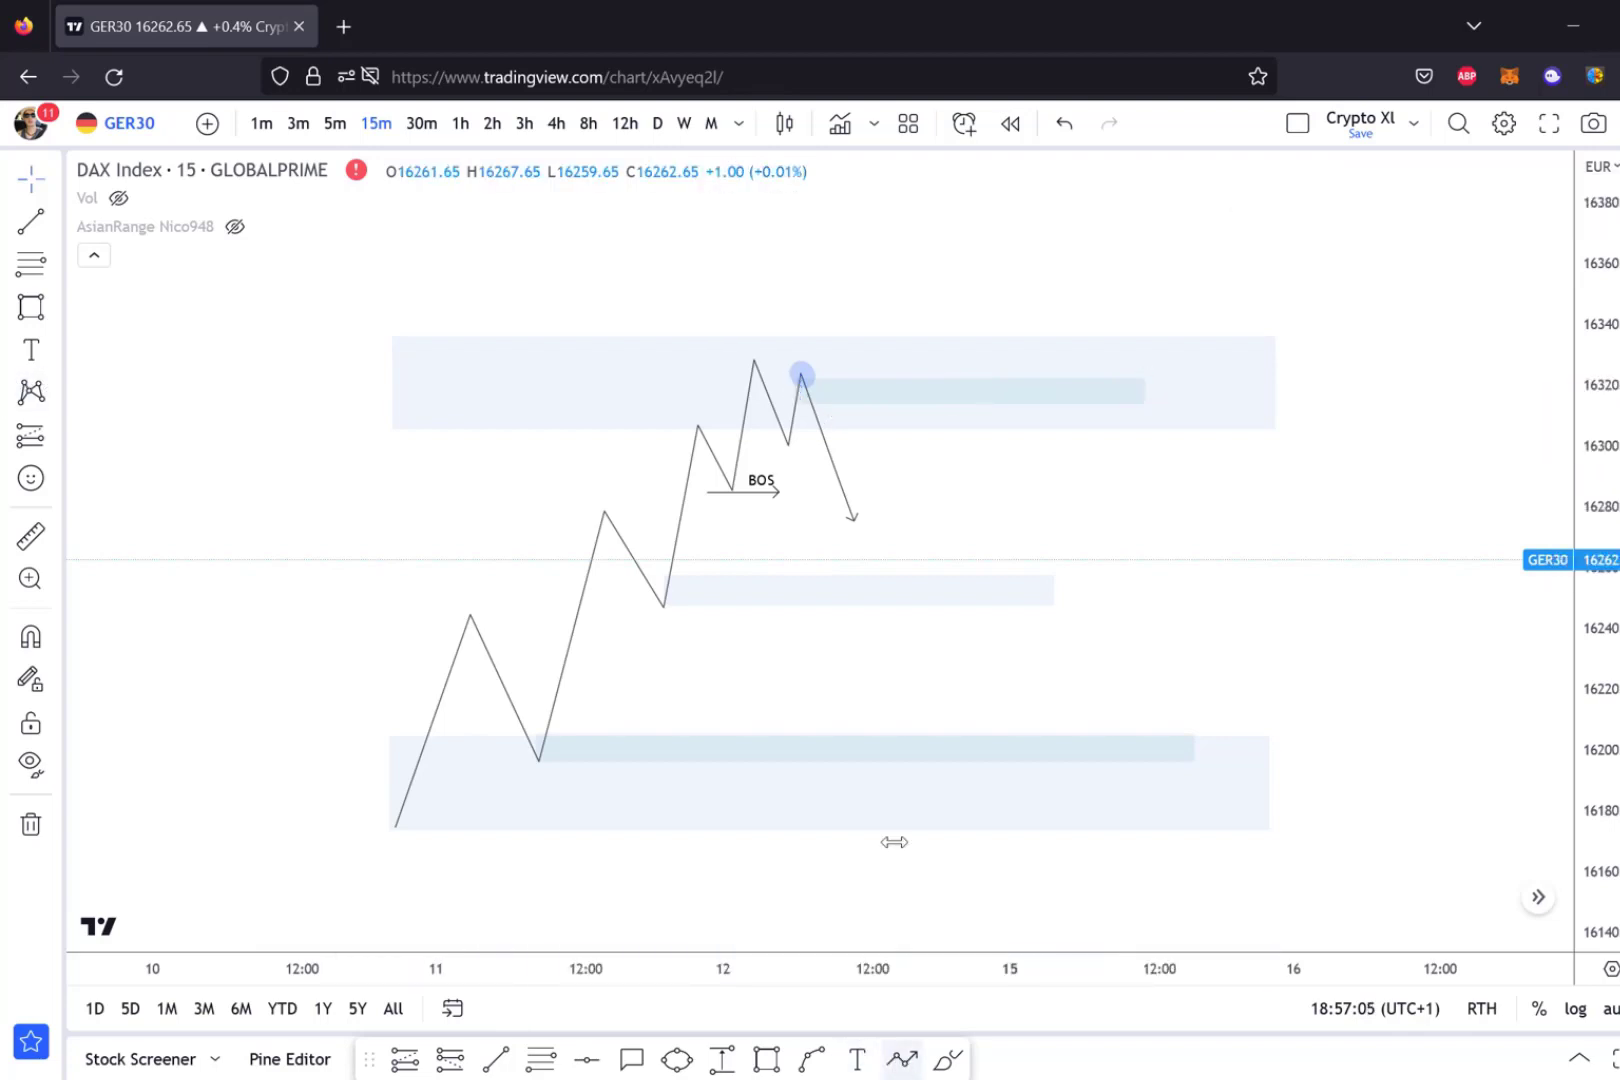
# Draw a path from the arrow end at about 16276 up to about 16300 and back down to about 16291.
pyautogui.click(902, 1060)
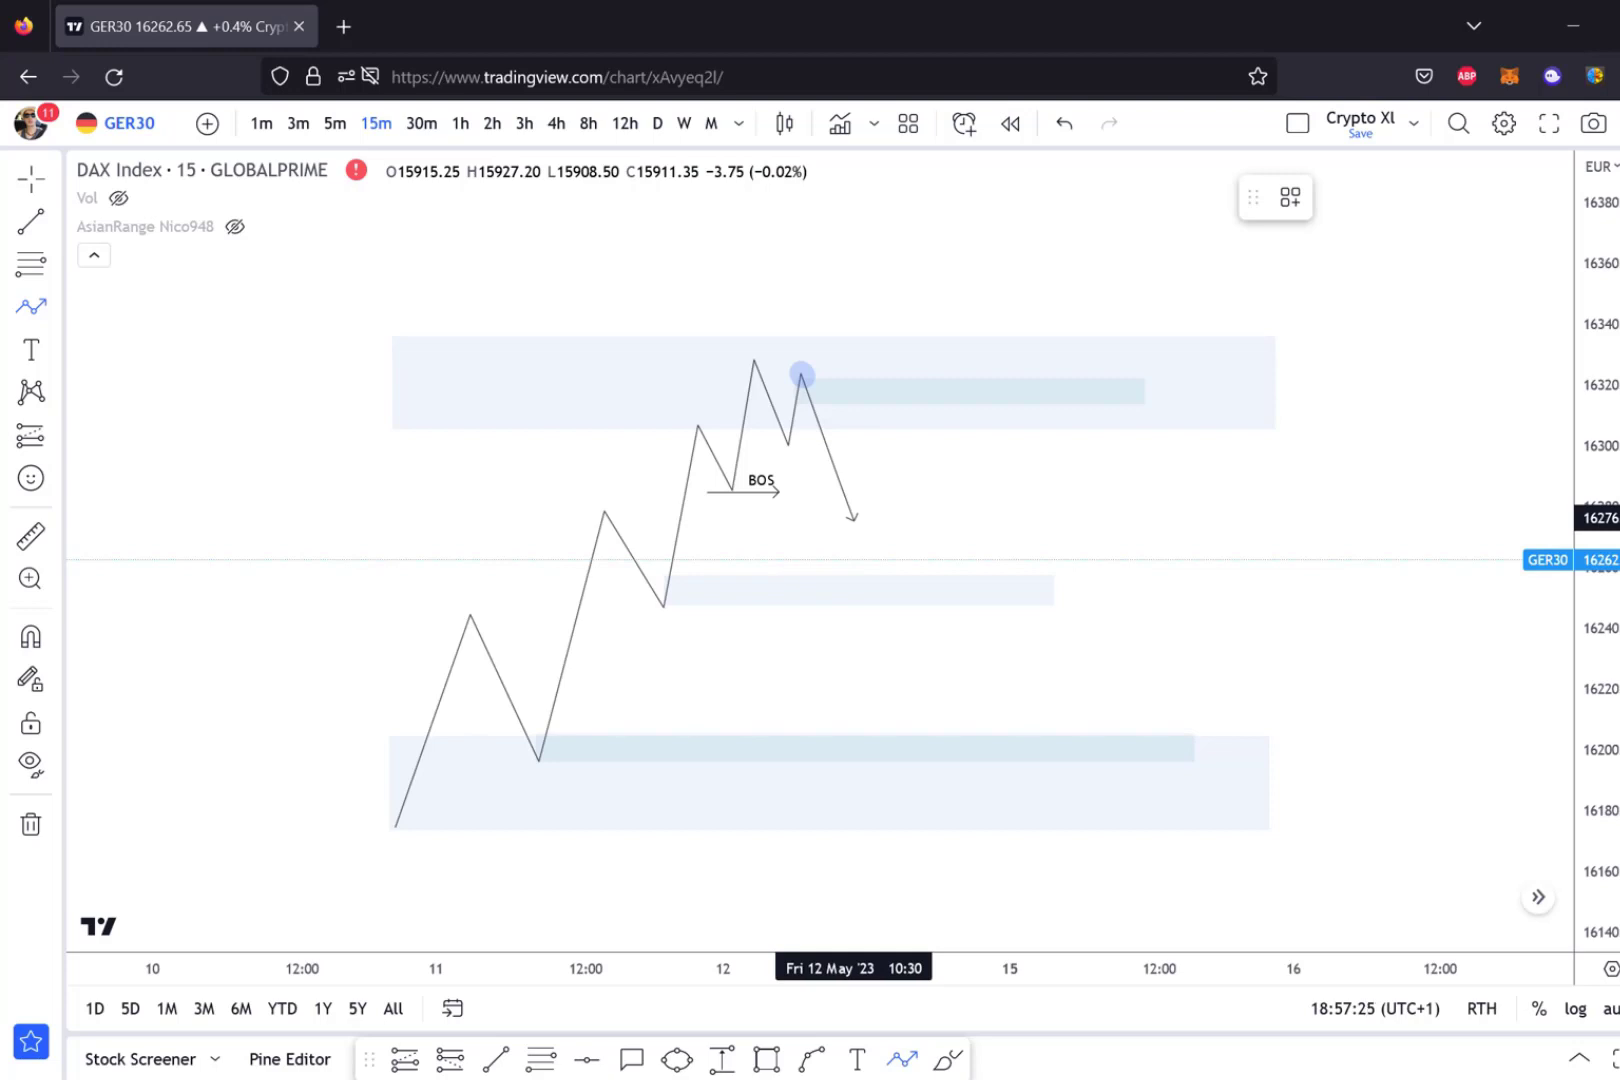
pyautogui.click(853, 518)
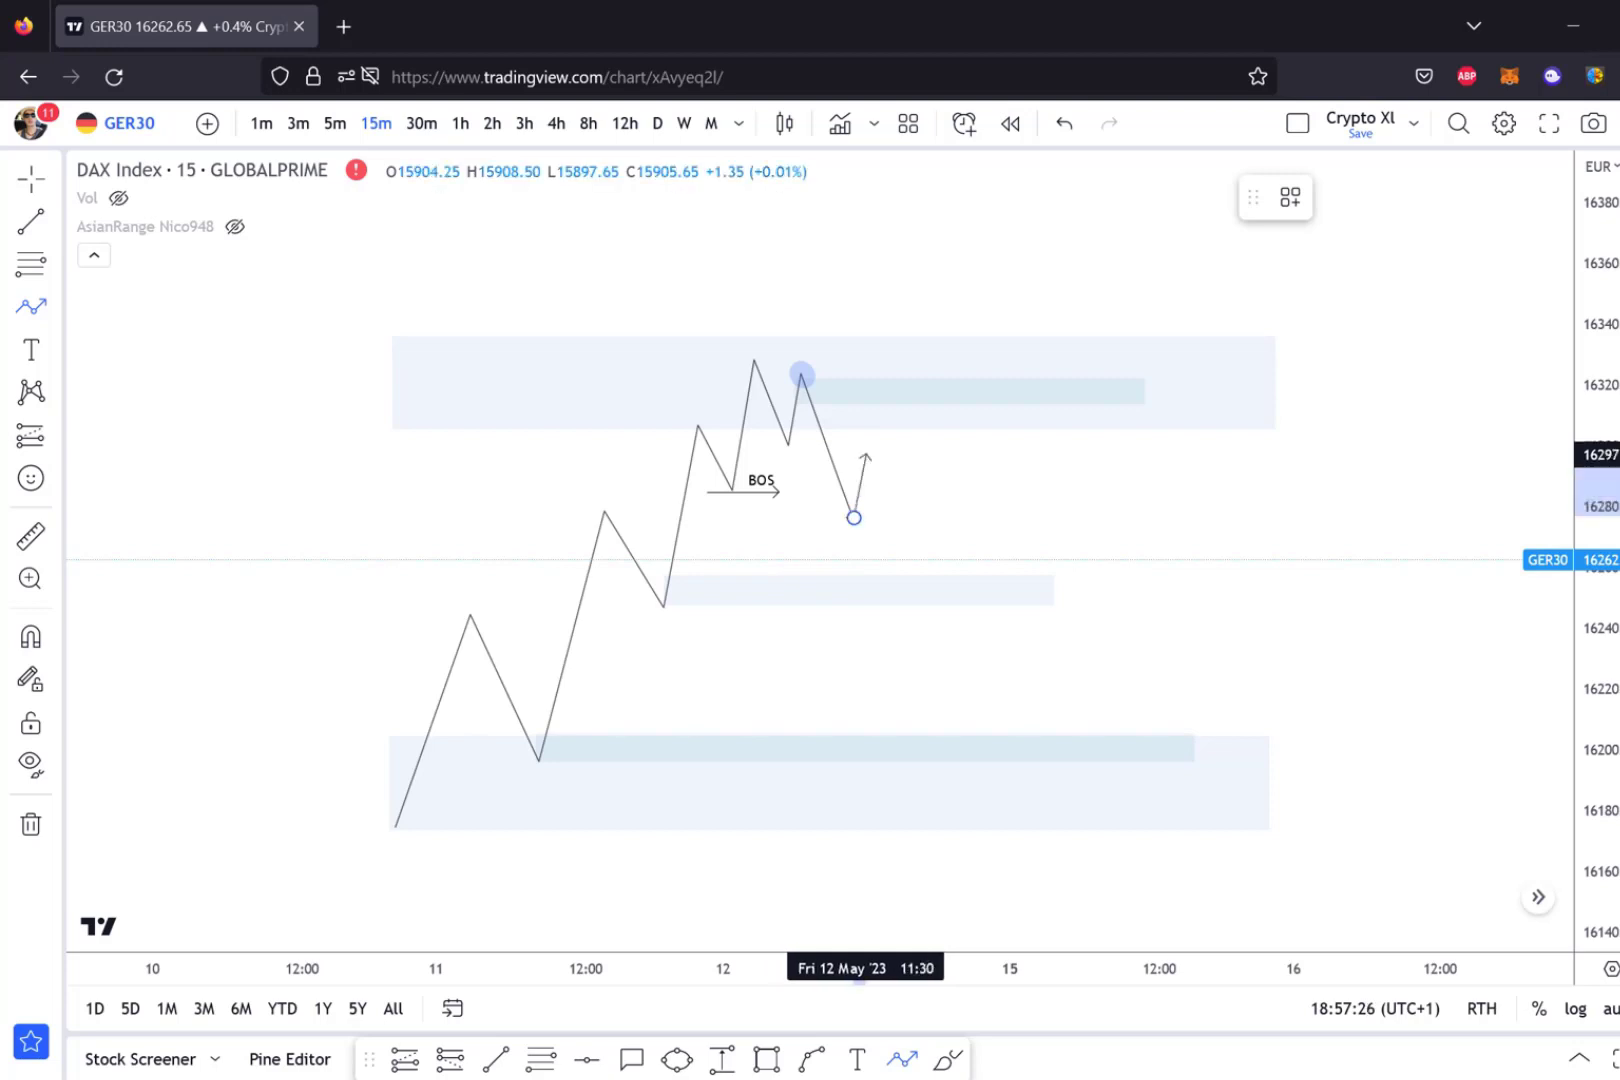
pyautogui.click(867, 445)
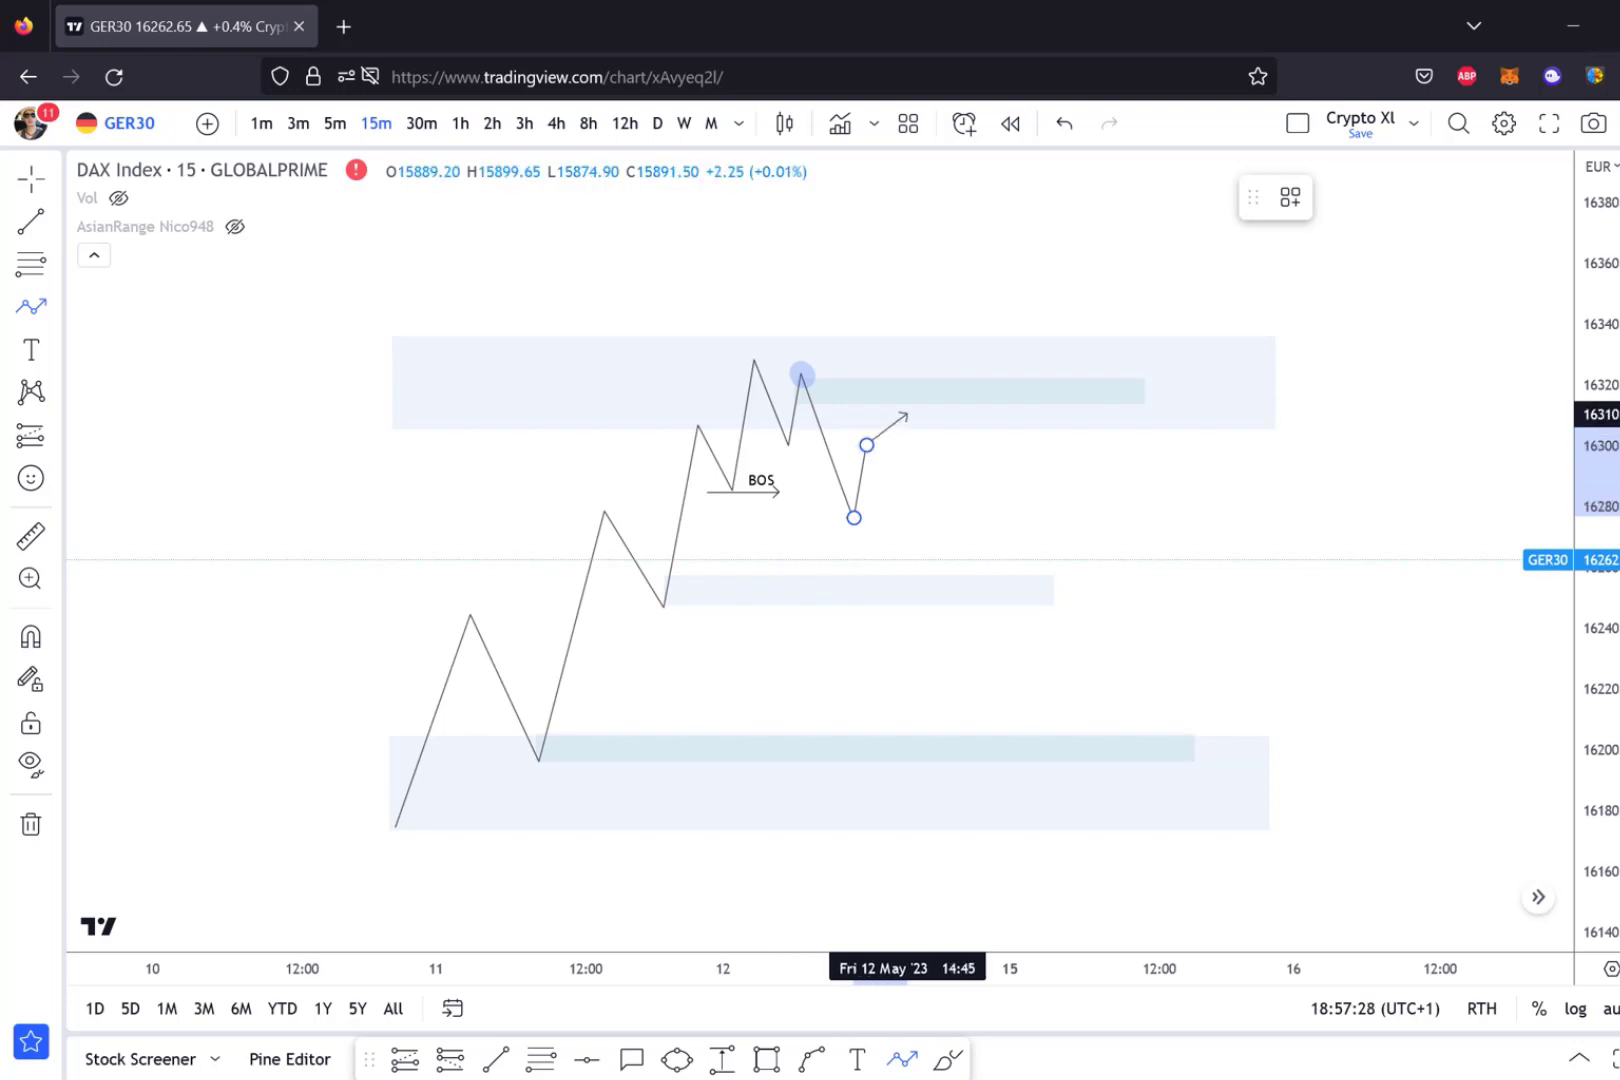
pyautogui.press('Escape')
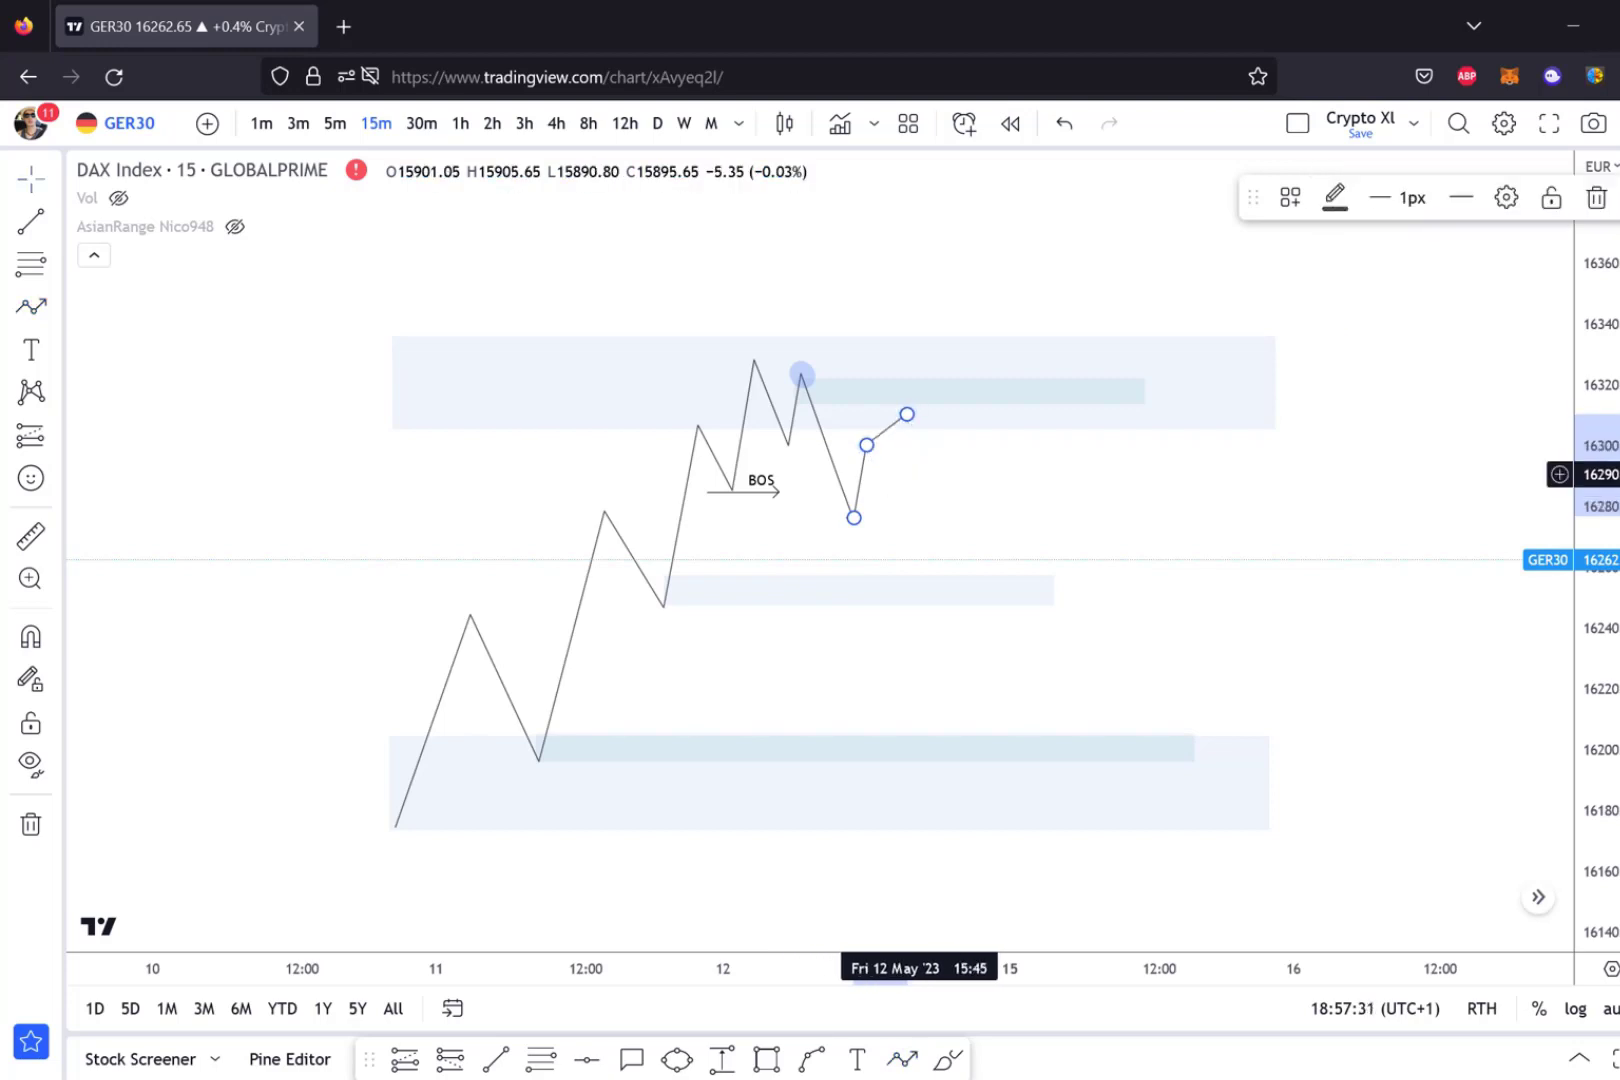
pyautogui.moveTo(907, 414); pyautogui.dragTo(894, 472)
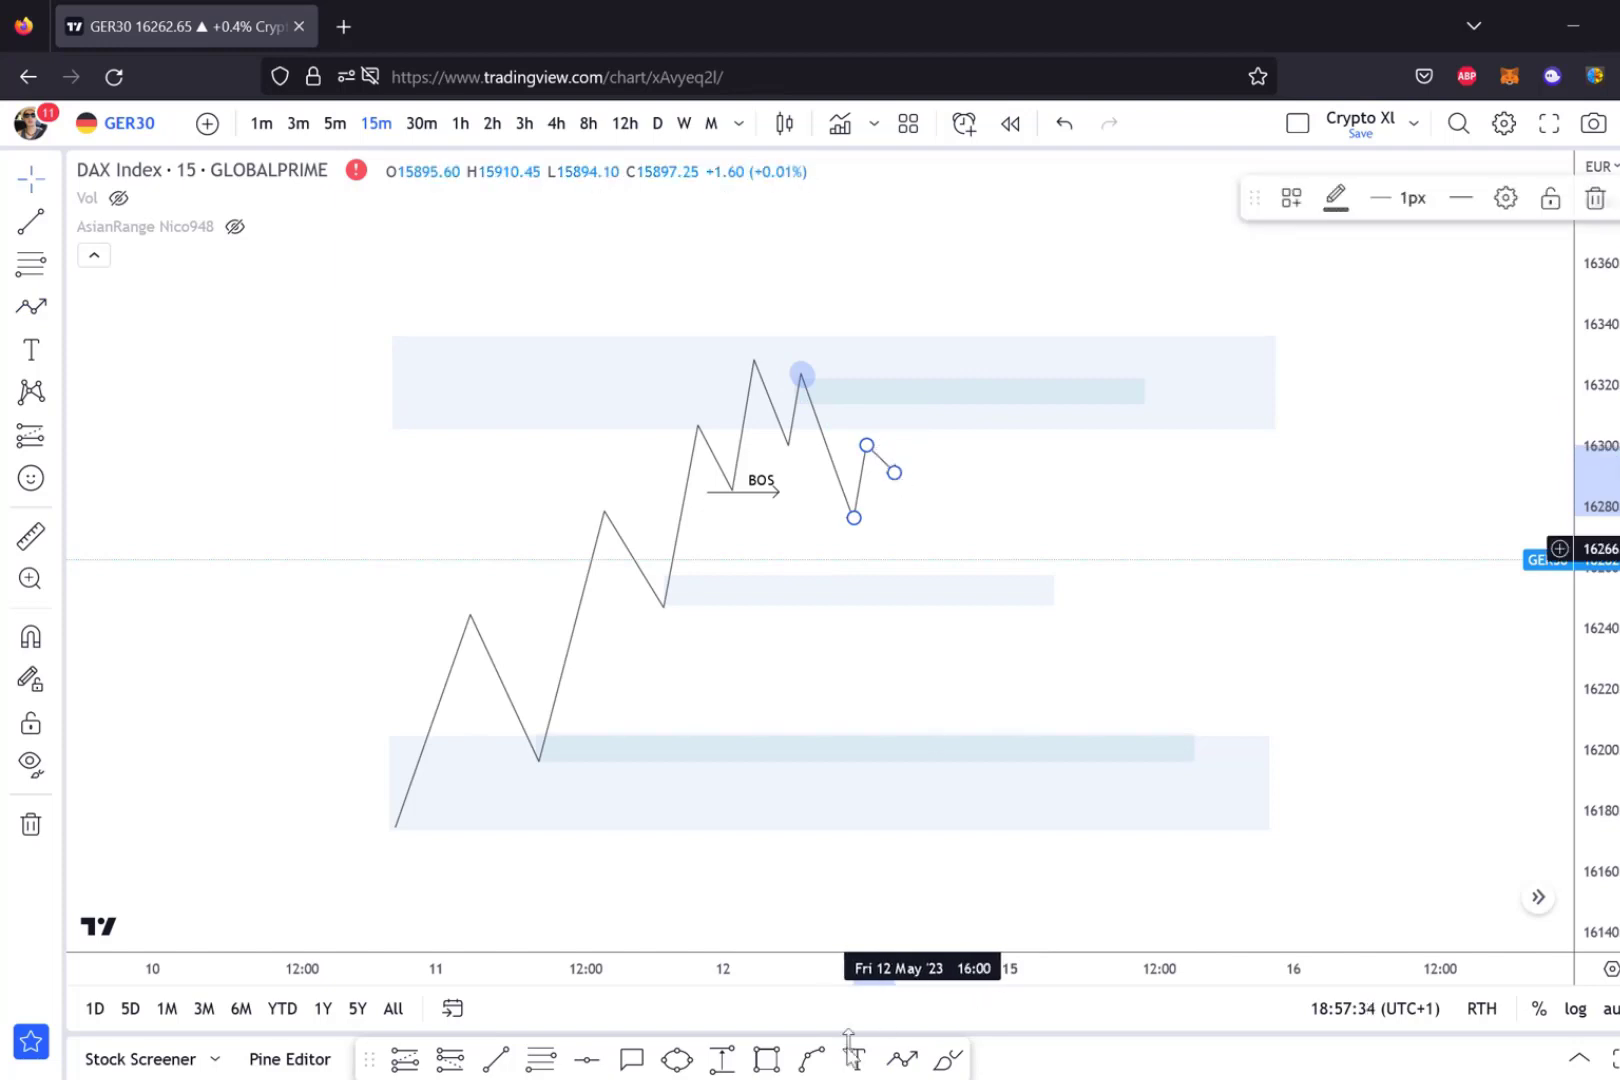
# Continue with a second zigzag path from about 16291, peaking twice in the upper thin zone and dropping into the middle zone.
pyautogui.click(902, 1058)
pyautogui.click(891, 472)
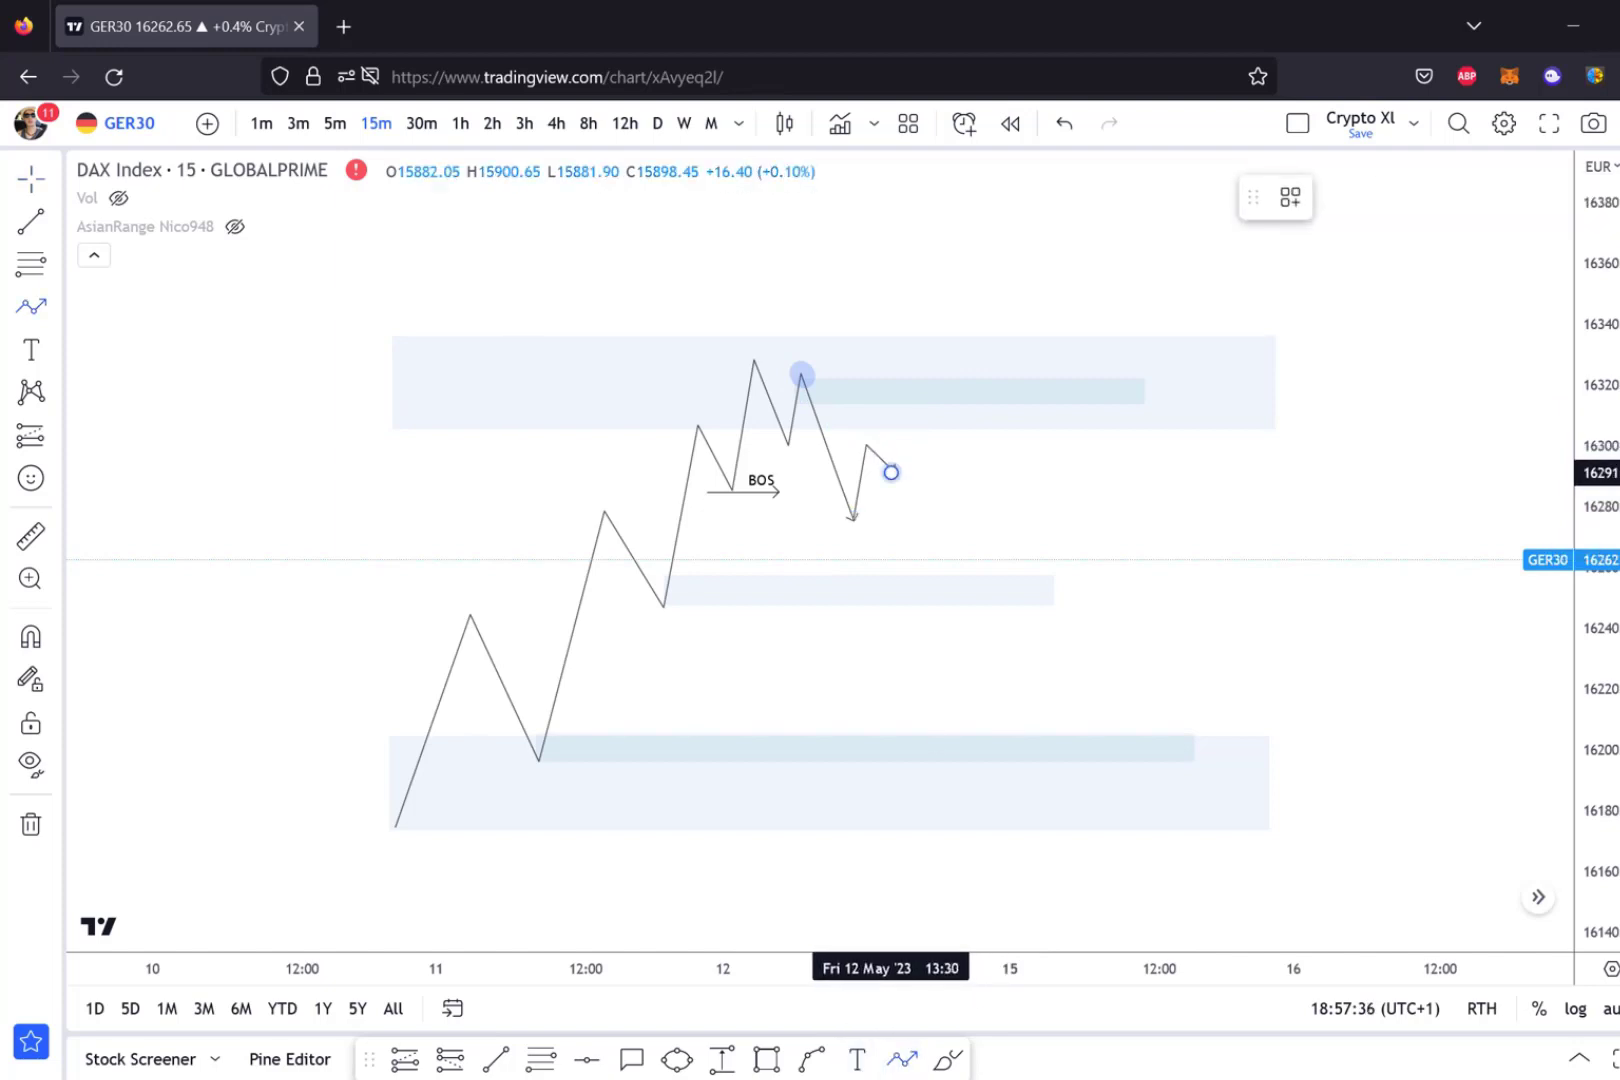
pyautogui.click(910, 410)
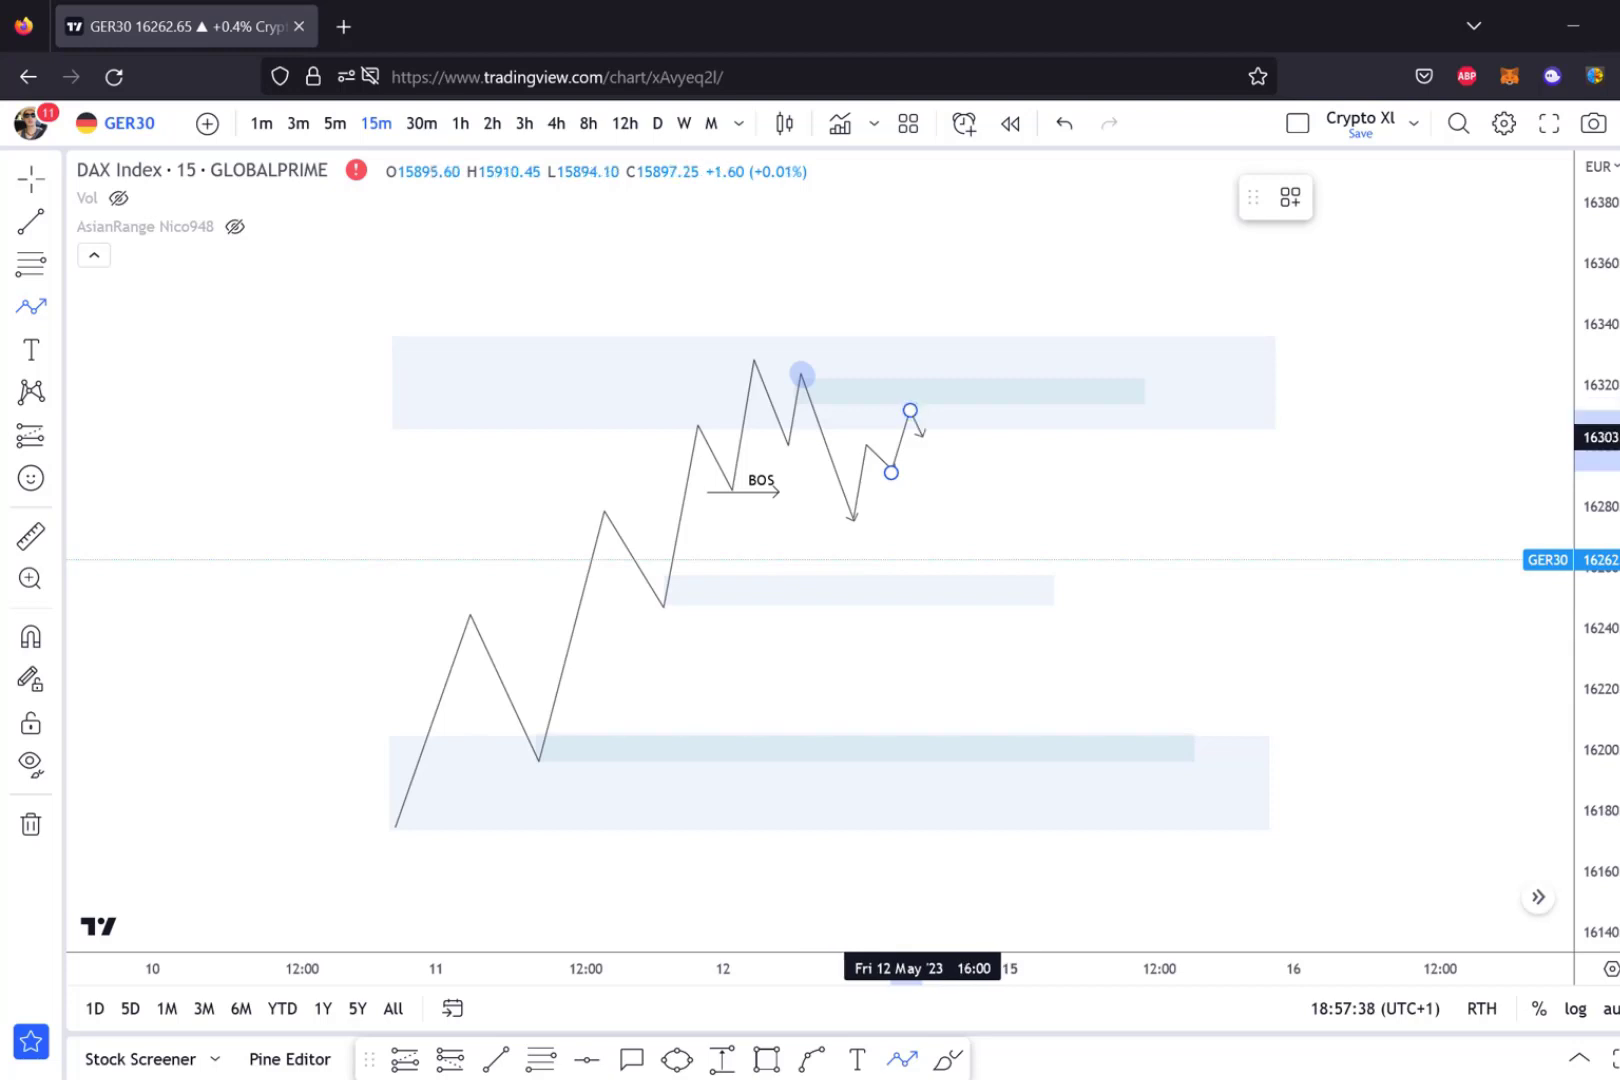
pyautogui.click(935, 452)
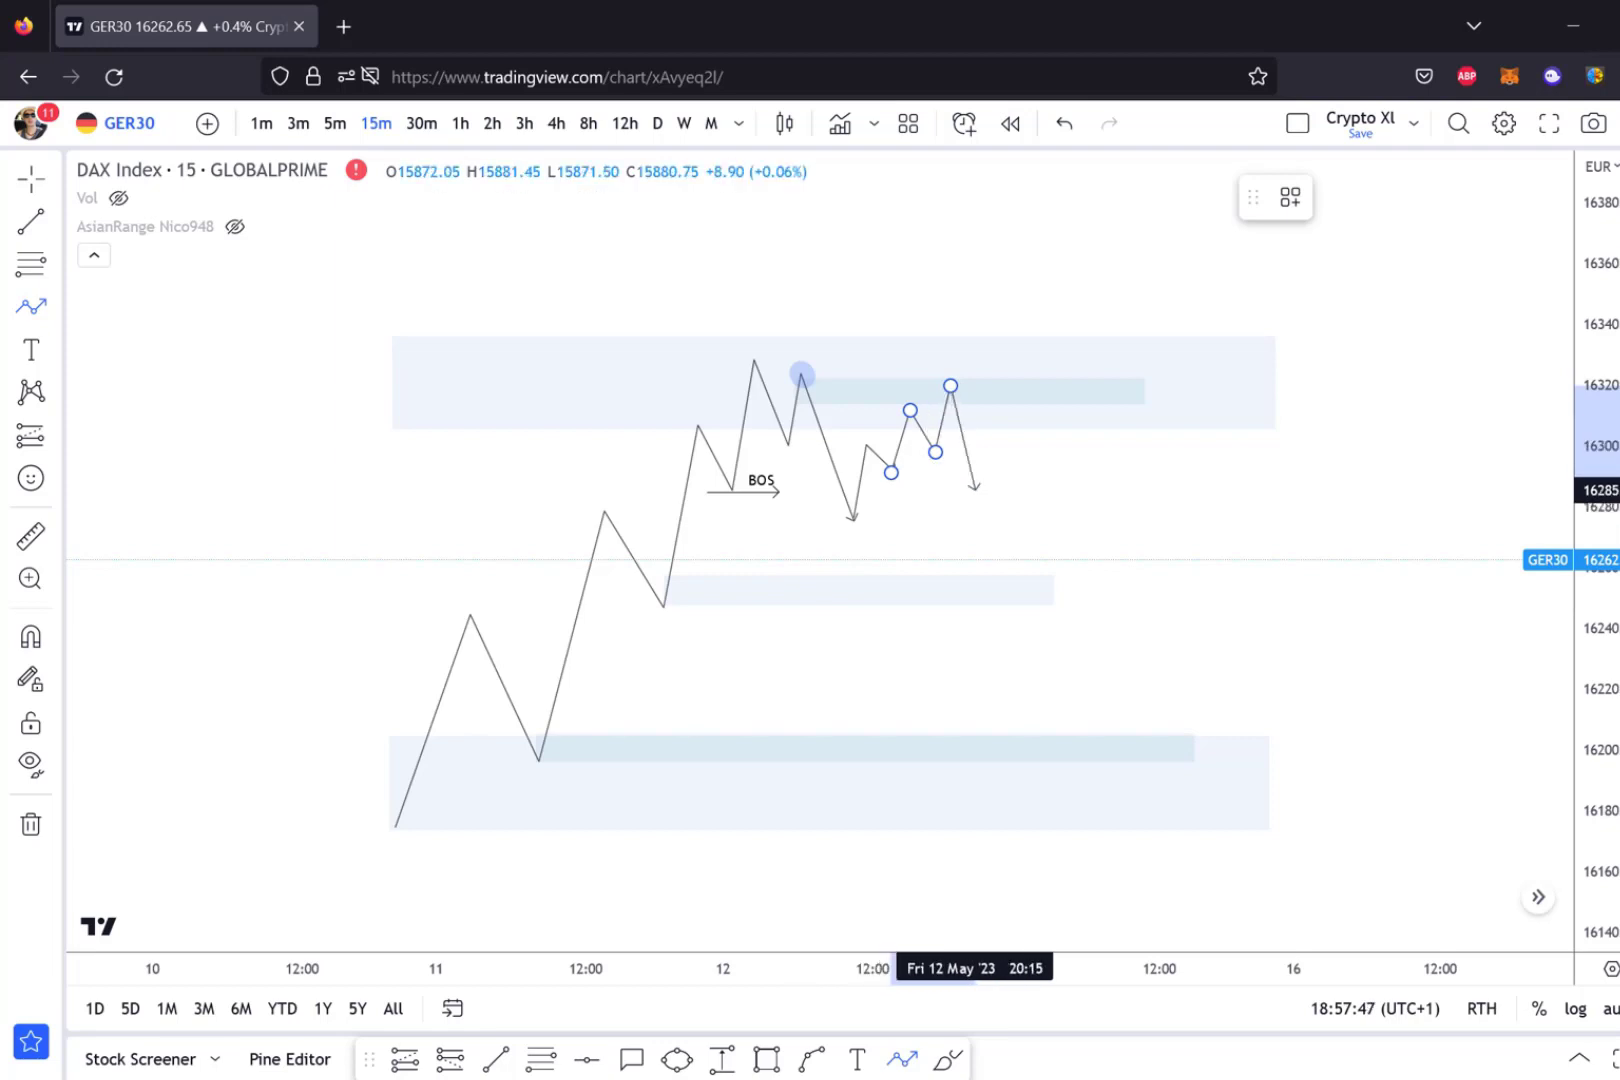
pyautogui.click(975, 482)
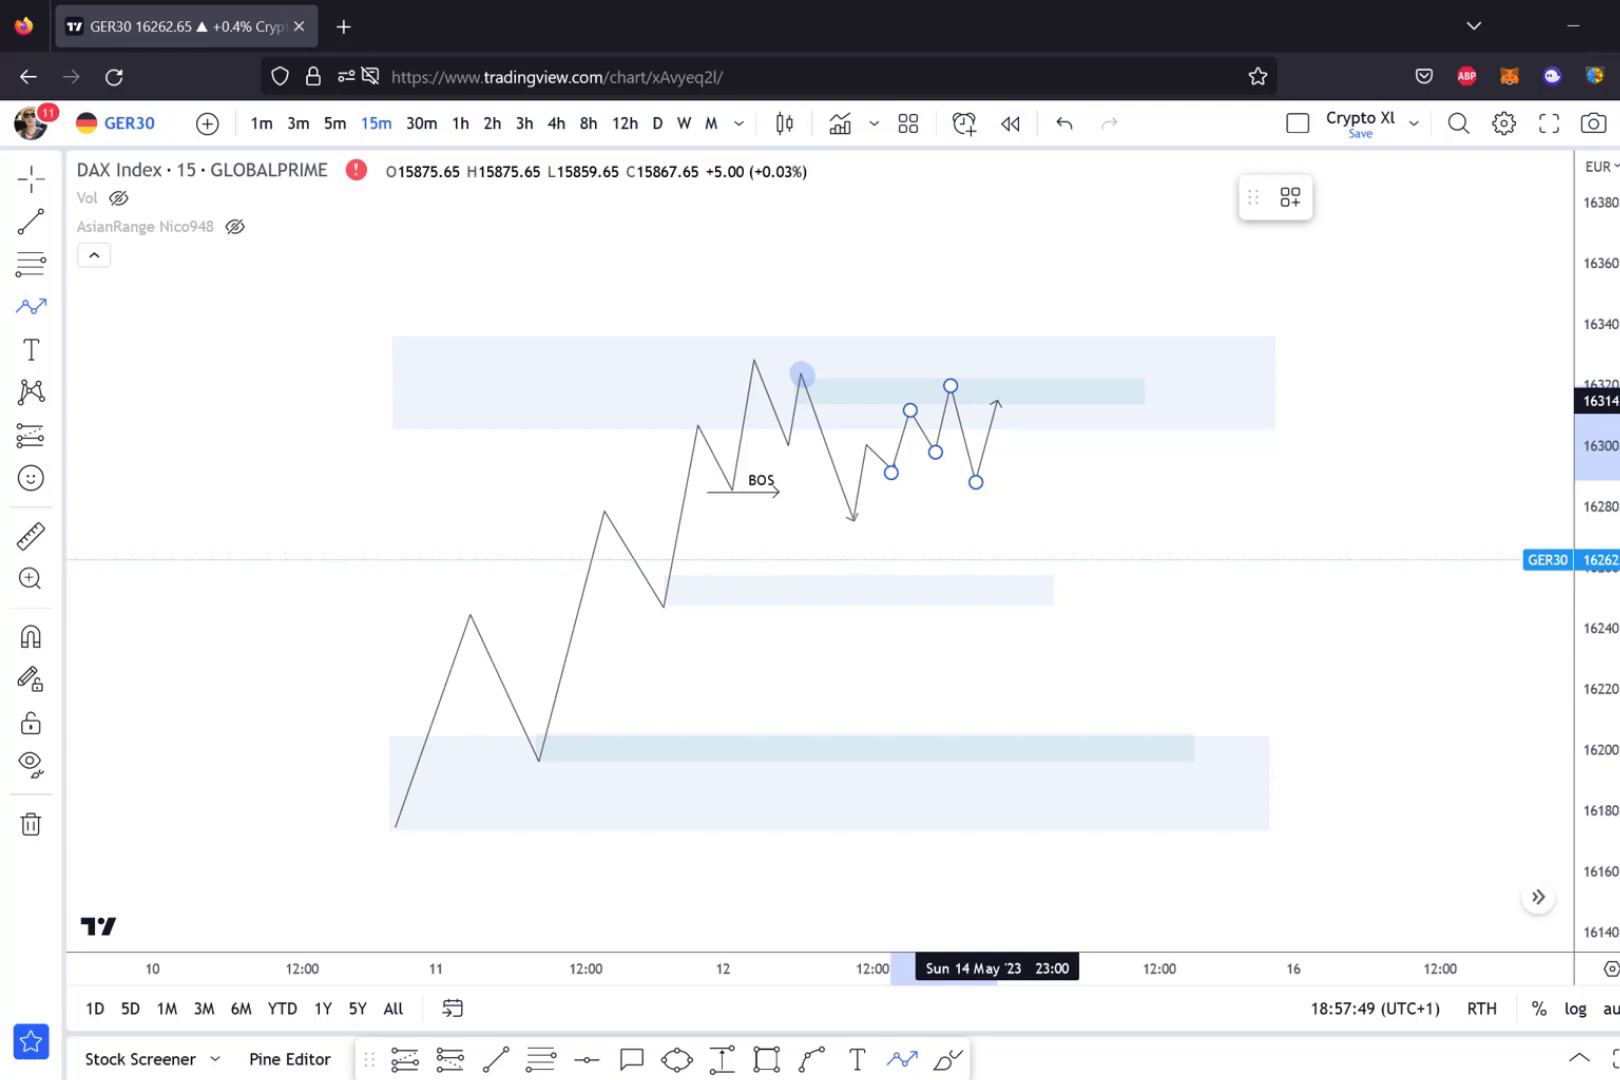
pyautogui.click(997, 401)
pyautogui.doubleClick(1041, 603)
pyautogui.click(1108, 571)
# Draw a rectangle over the rising zigzag from about 16276 at the low to about 16319 at the peak, 12 May 18:15.
pyautogui.moveTo(1613, 652); pyautogui.dragTo(1617, 468)
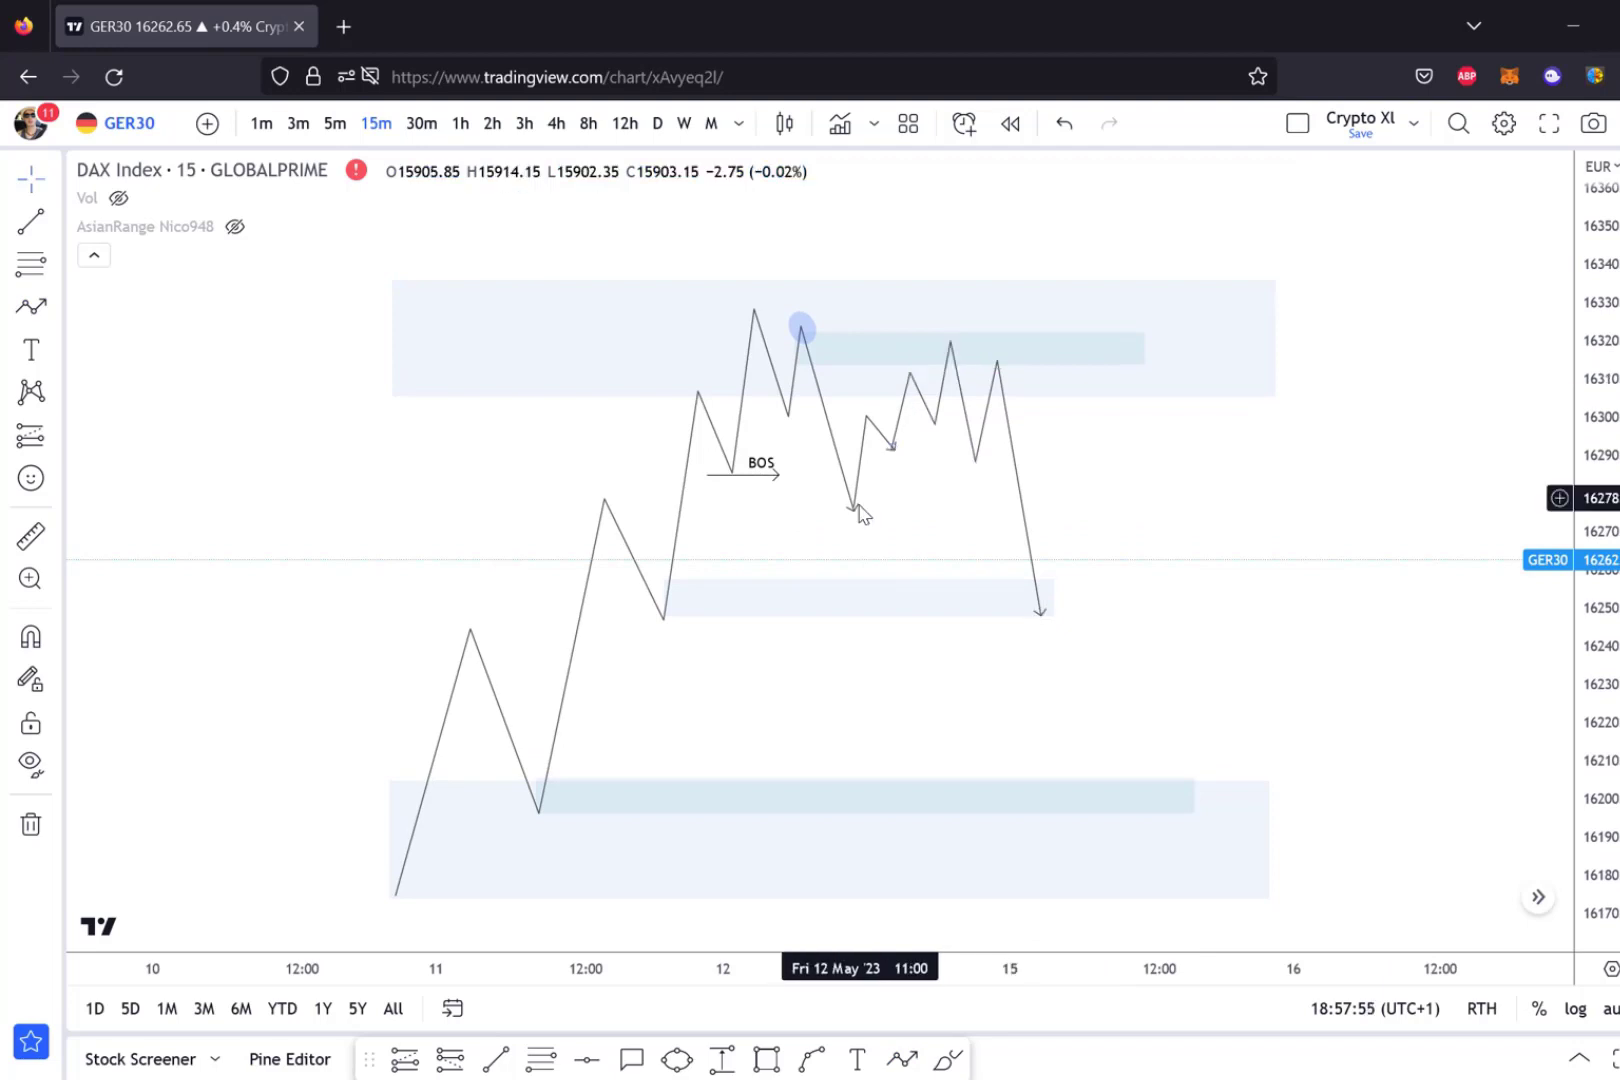
pyautogui.click(30, 314)
pyautogui.click(145, 406)
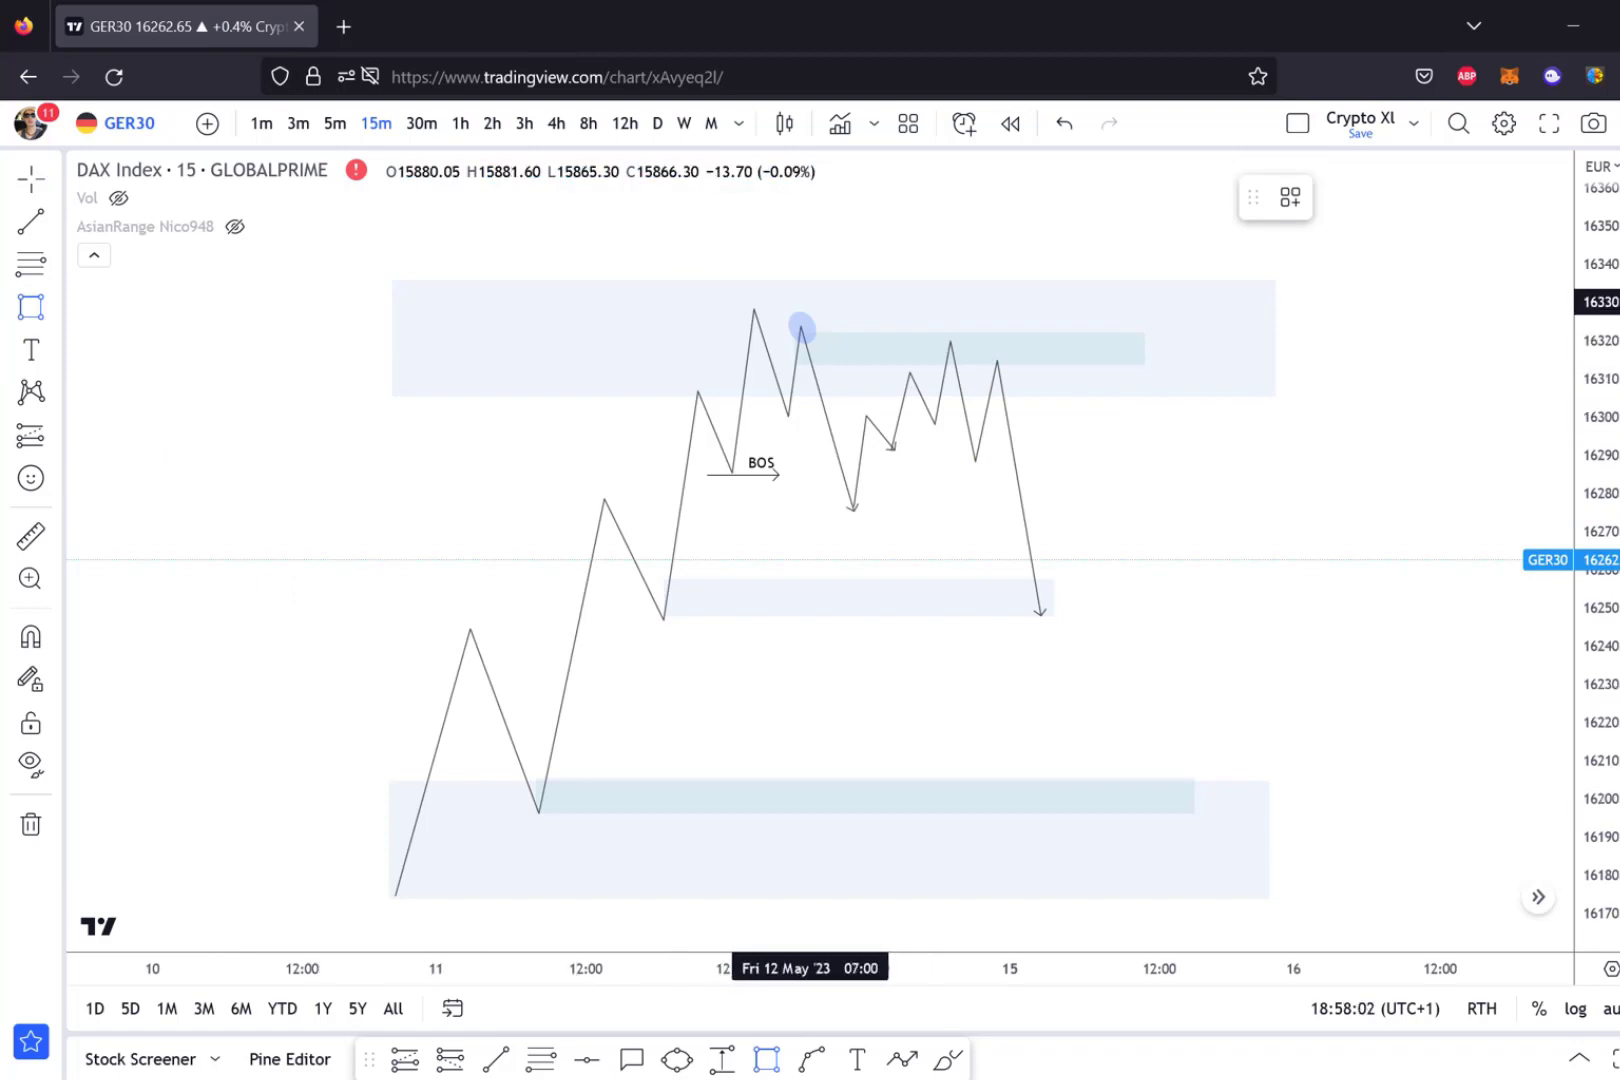
pyautogui.moveTo(853, 508); pyautogui.dragTo(950, 344)
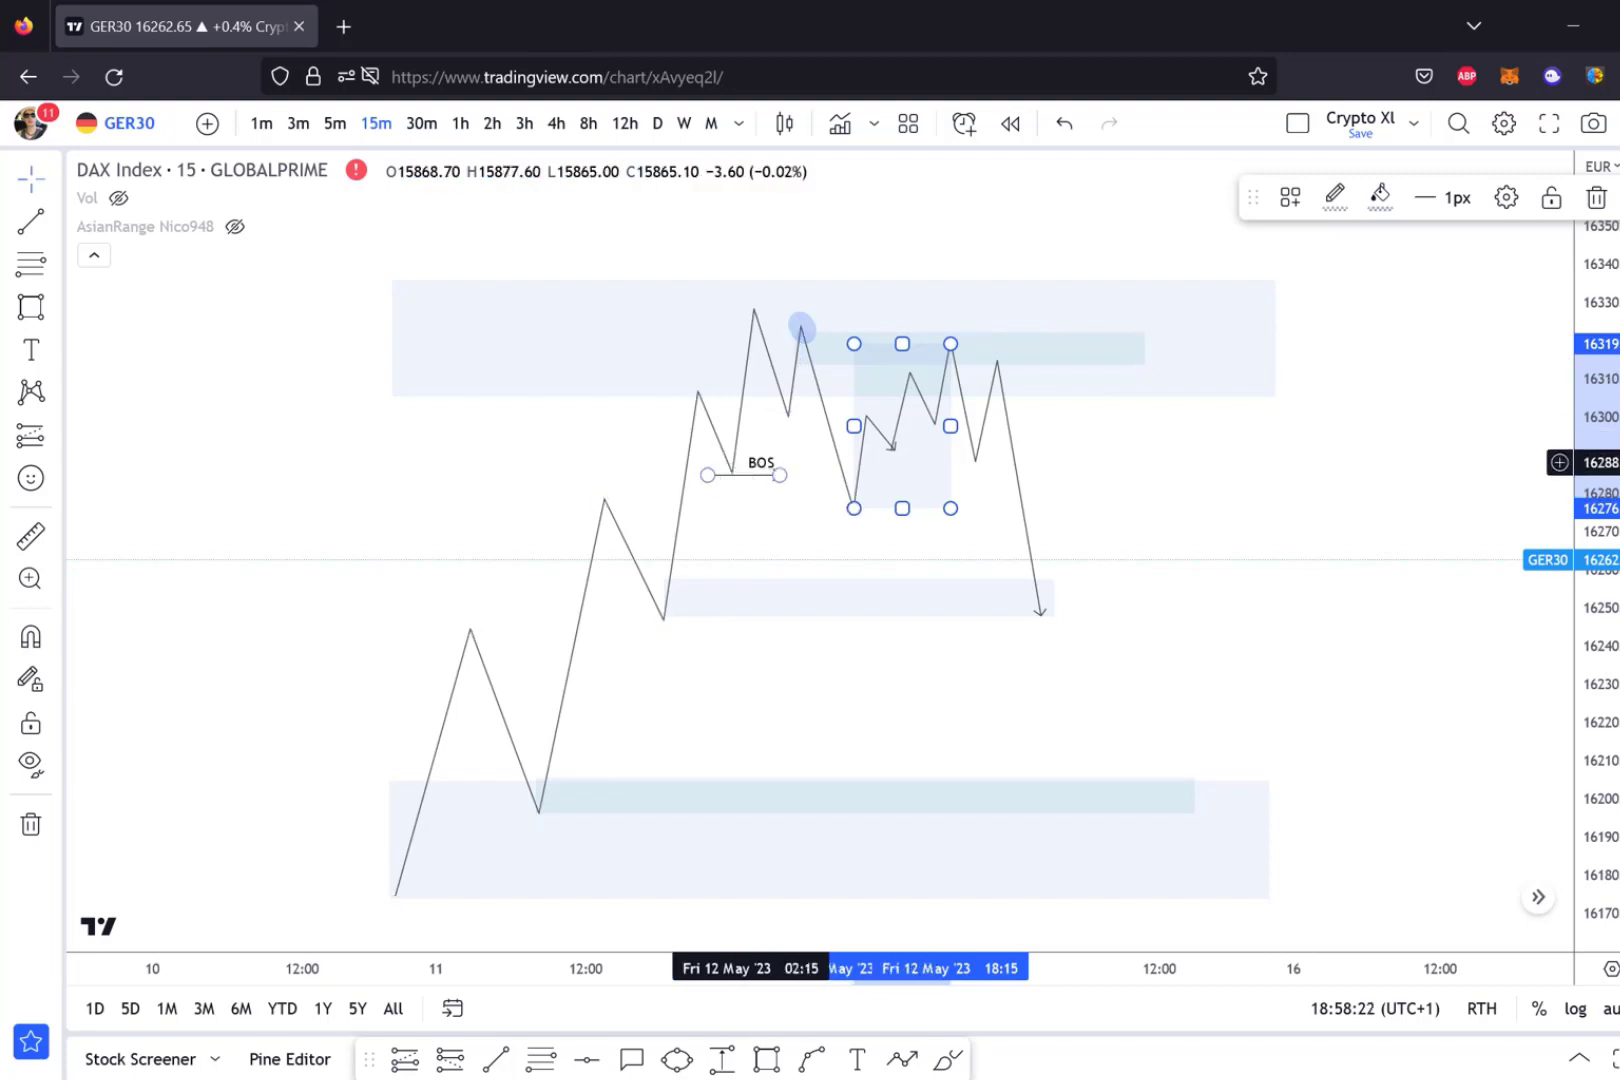
pyautogui.click(1049, 510)
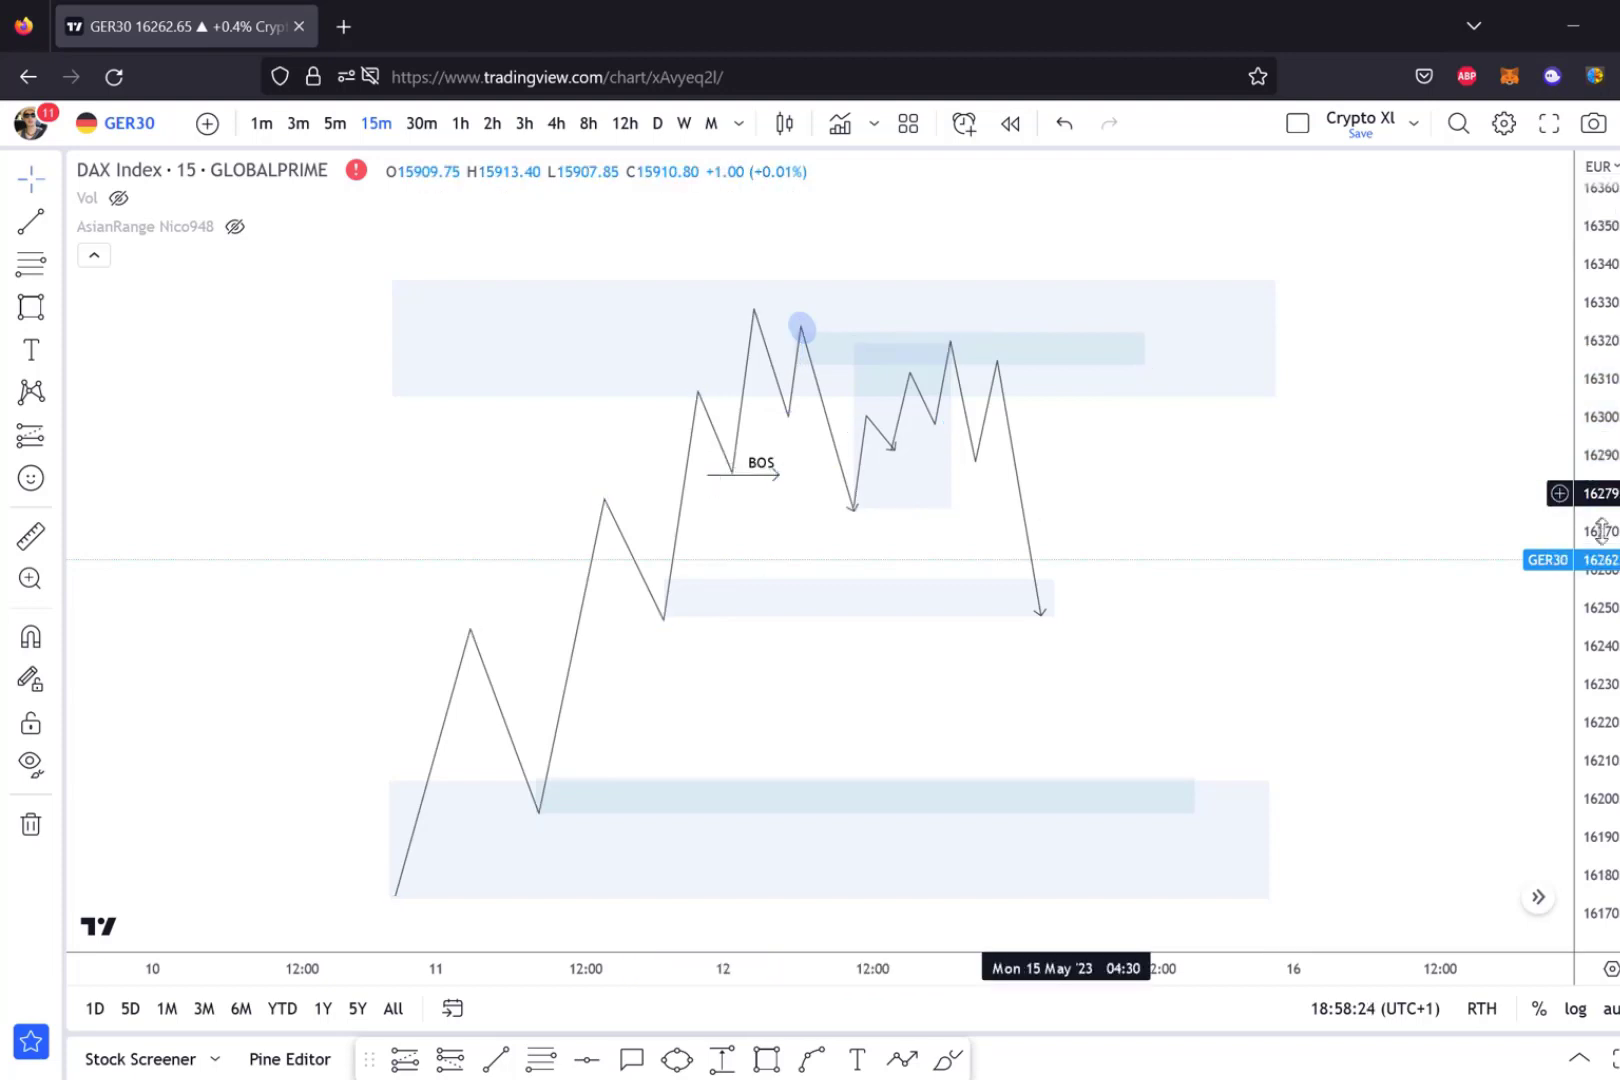
# Place a short position at the last peak with entry at about 16313, and lower its stop to about 16325.
pyautogui.moveTo(1614, 493); pyautogui.dragTo(1612, 450)
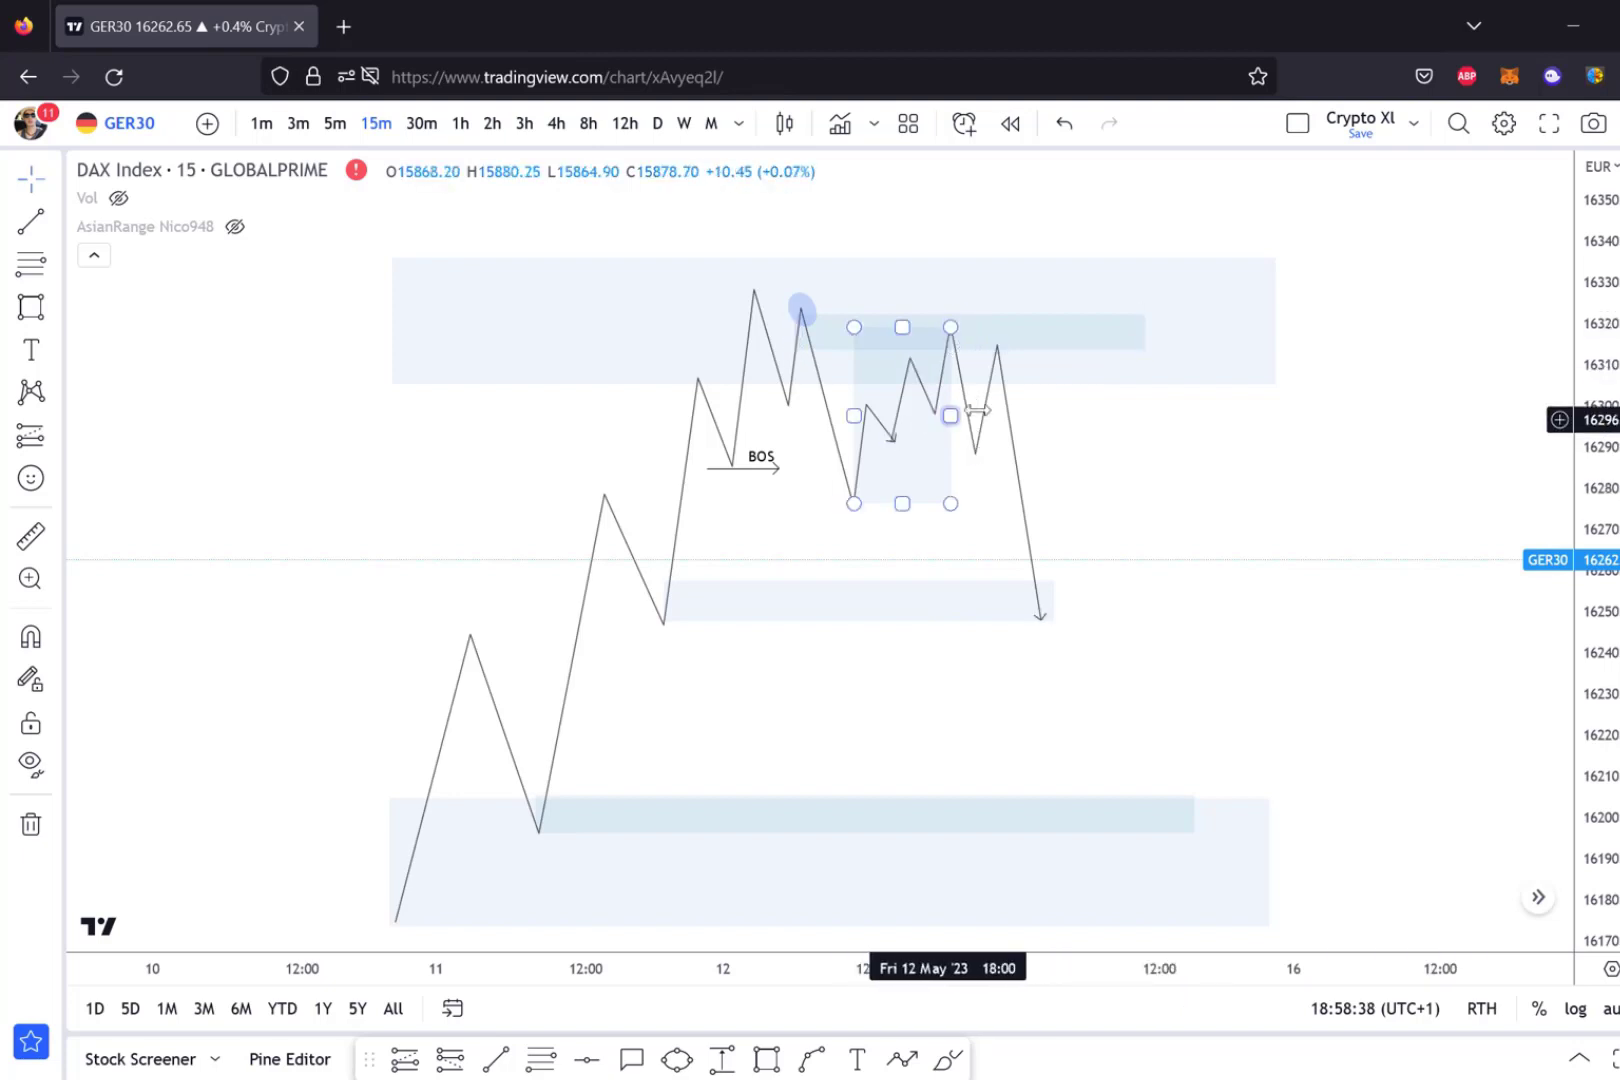
pyautogui.click(922, 340)
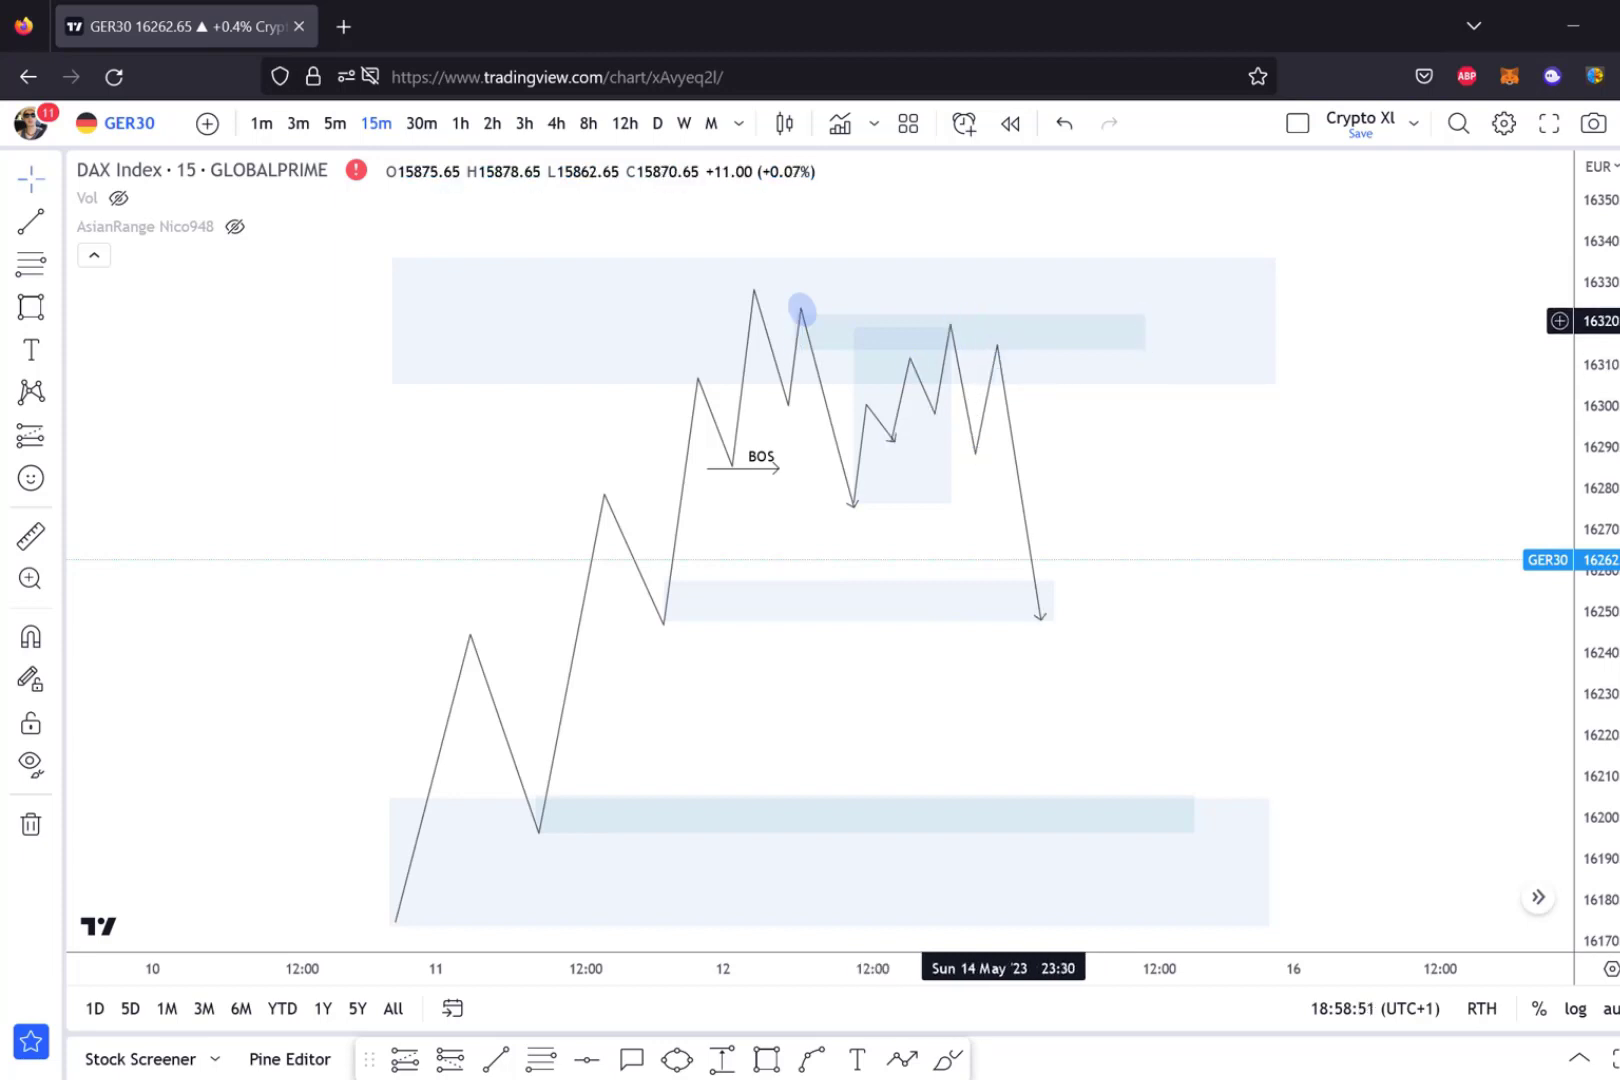
pyautogui.click(33, 440)
pyautogui.click(140, 482)
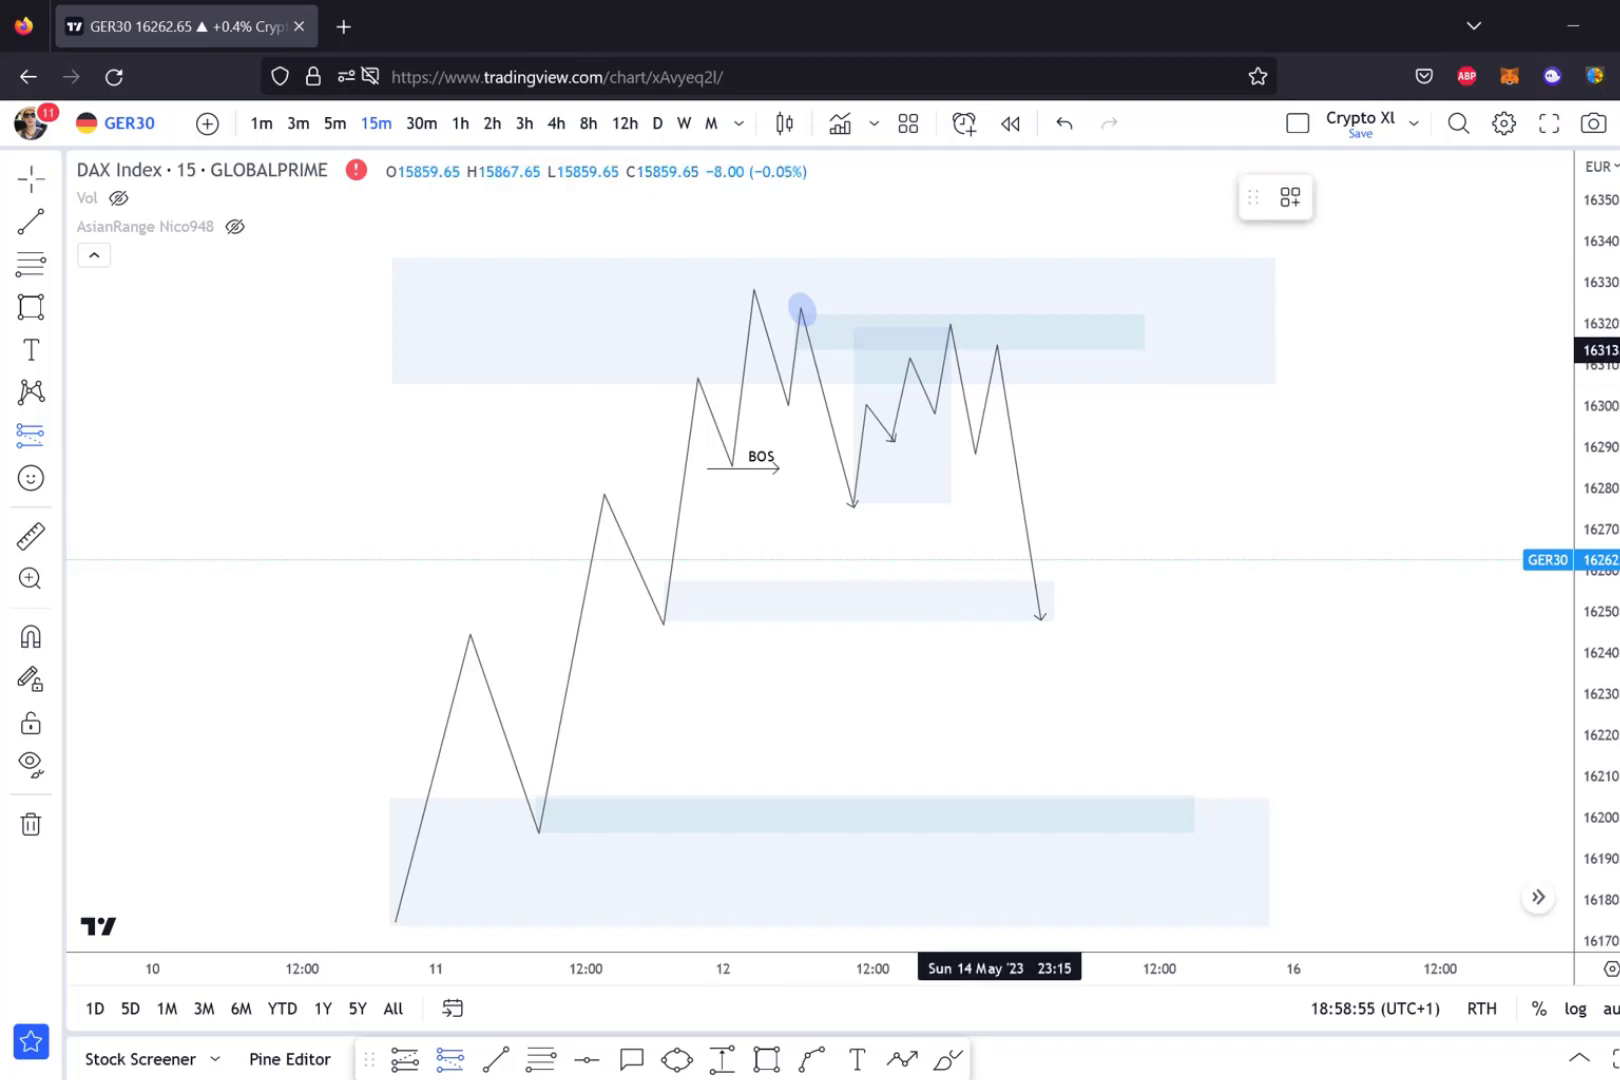
pyautogui.click(1000, 350)
pyautogui.moveTo(1000, 155); pyautogui.dragTo(978, 393)
pyautogui.click(1122, 578)
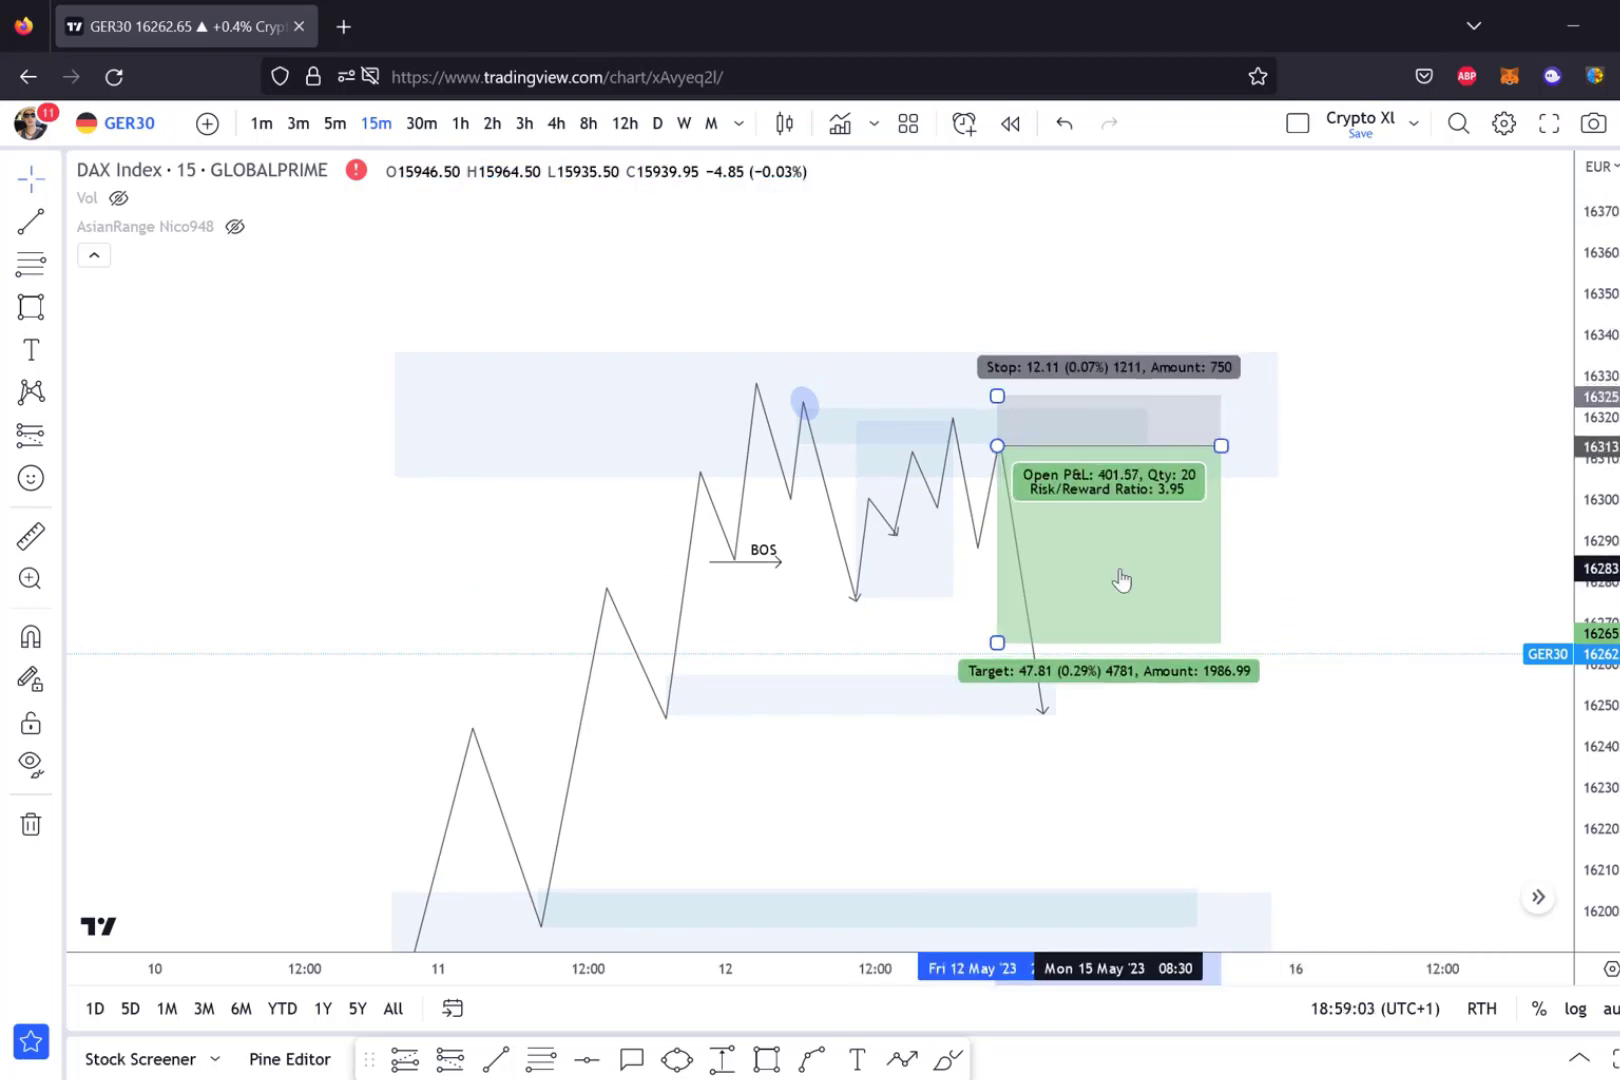
# Lower the short position's target to about 16255, inside the middle zone.
pyautogui.click(1383, 571)
pyautogui.moveTo(1383, 571); pyautogui.dragTo(1462, 361)
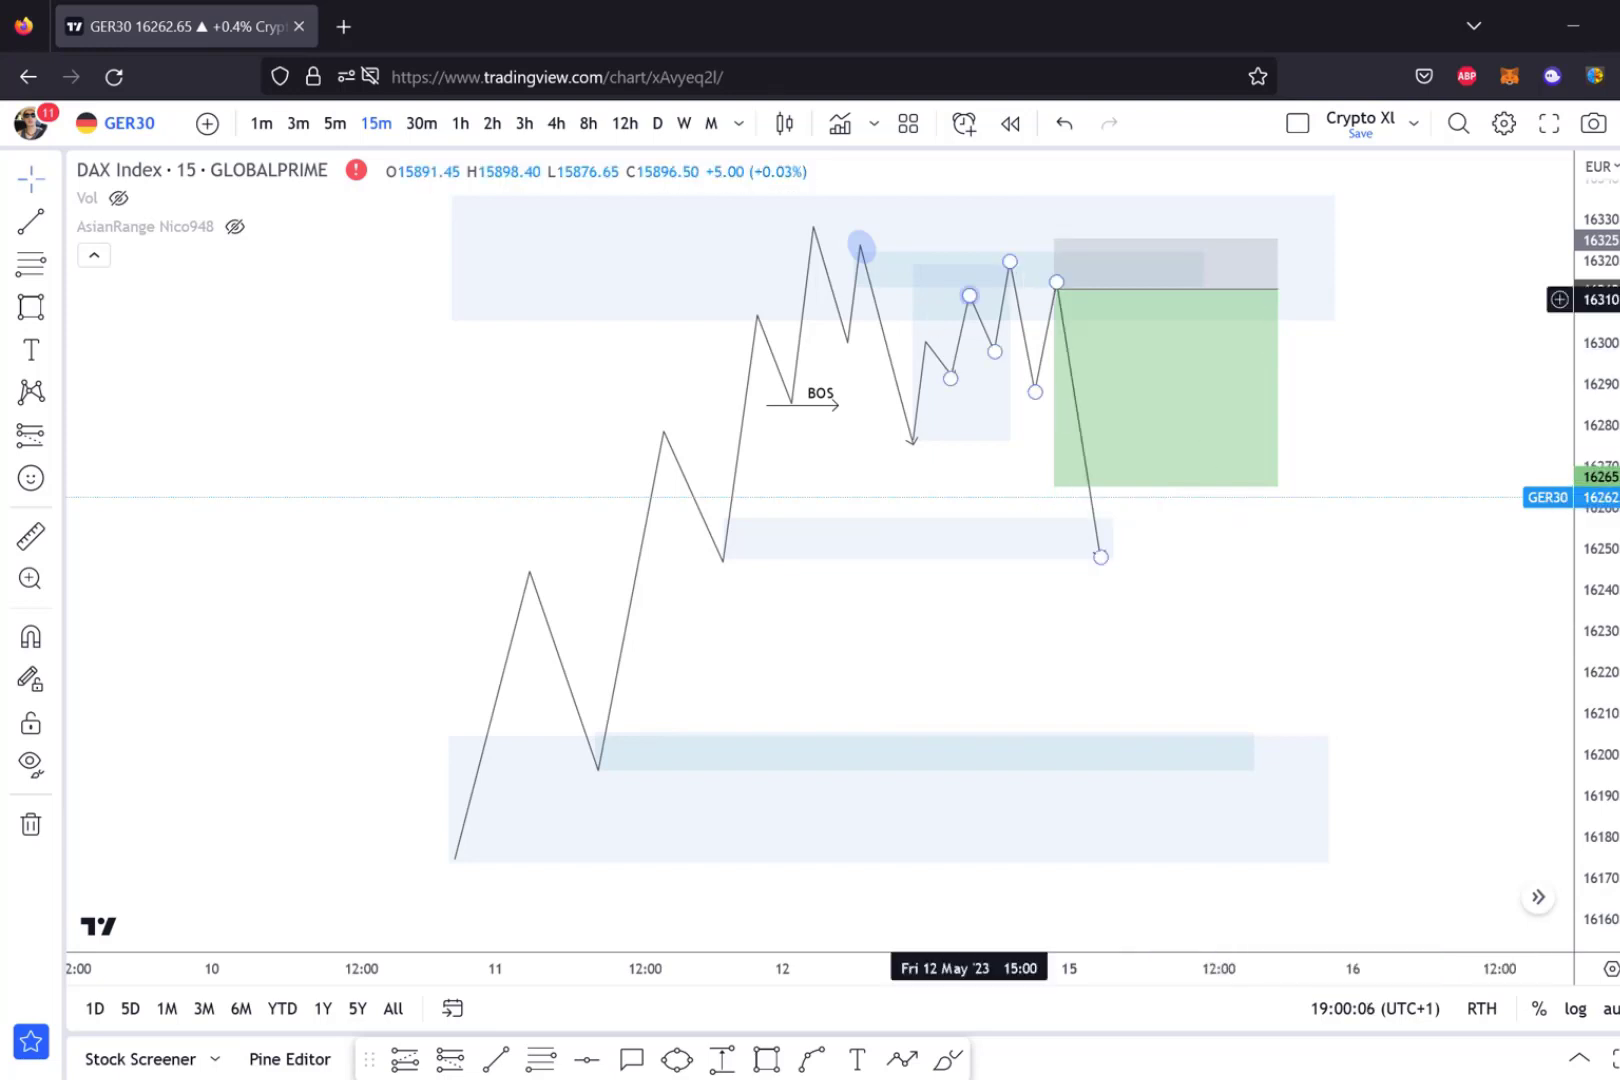
pyautogui.click(1060, 318)
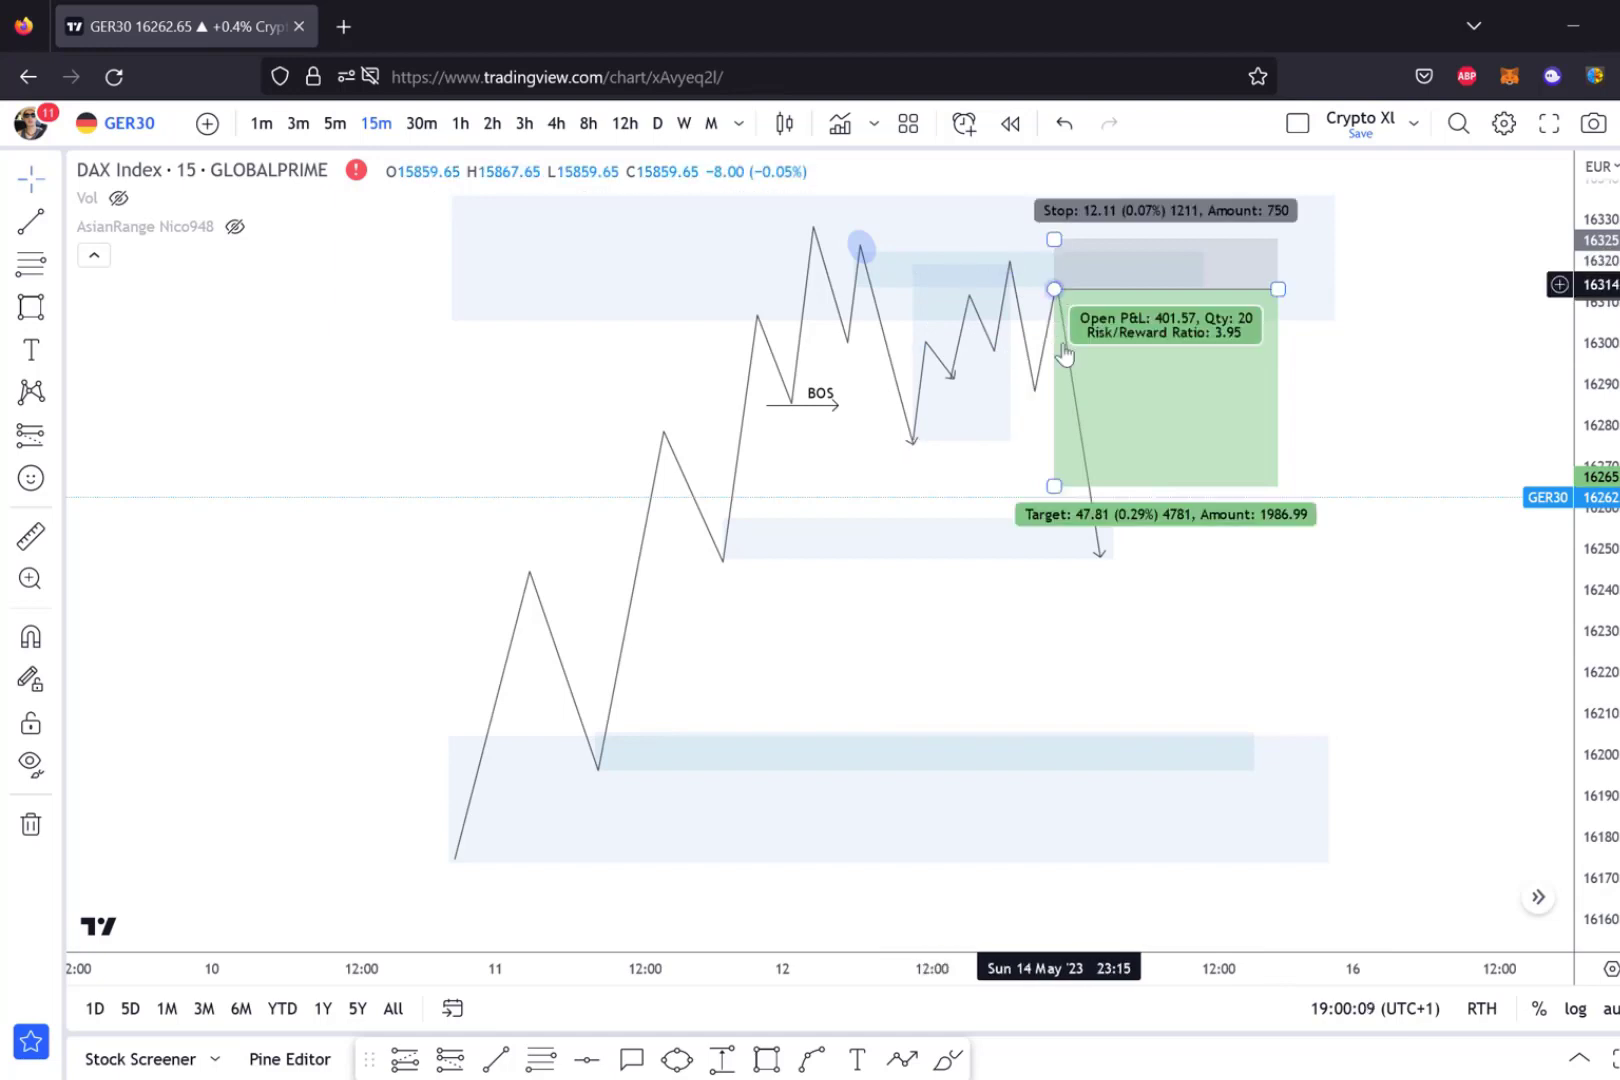
pyautogui.moveTo(1054, 486); pyautogui.dragTo(1055, 527)
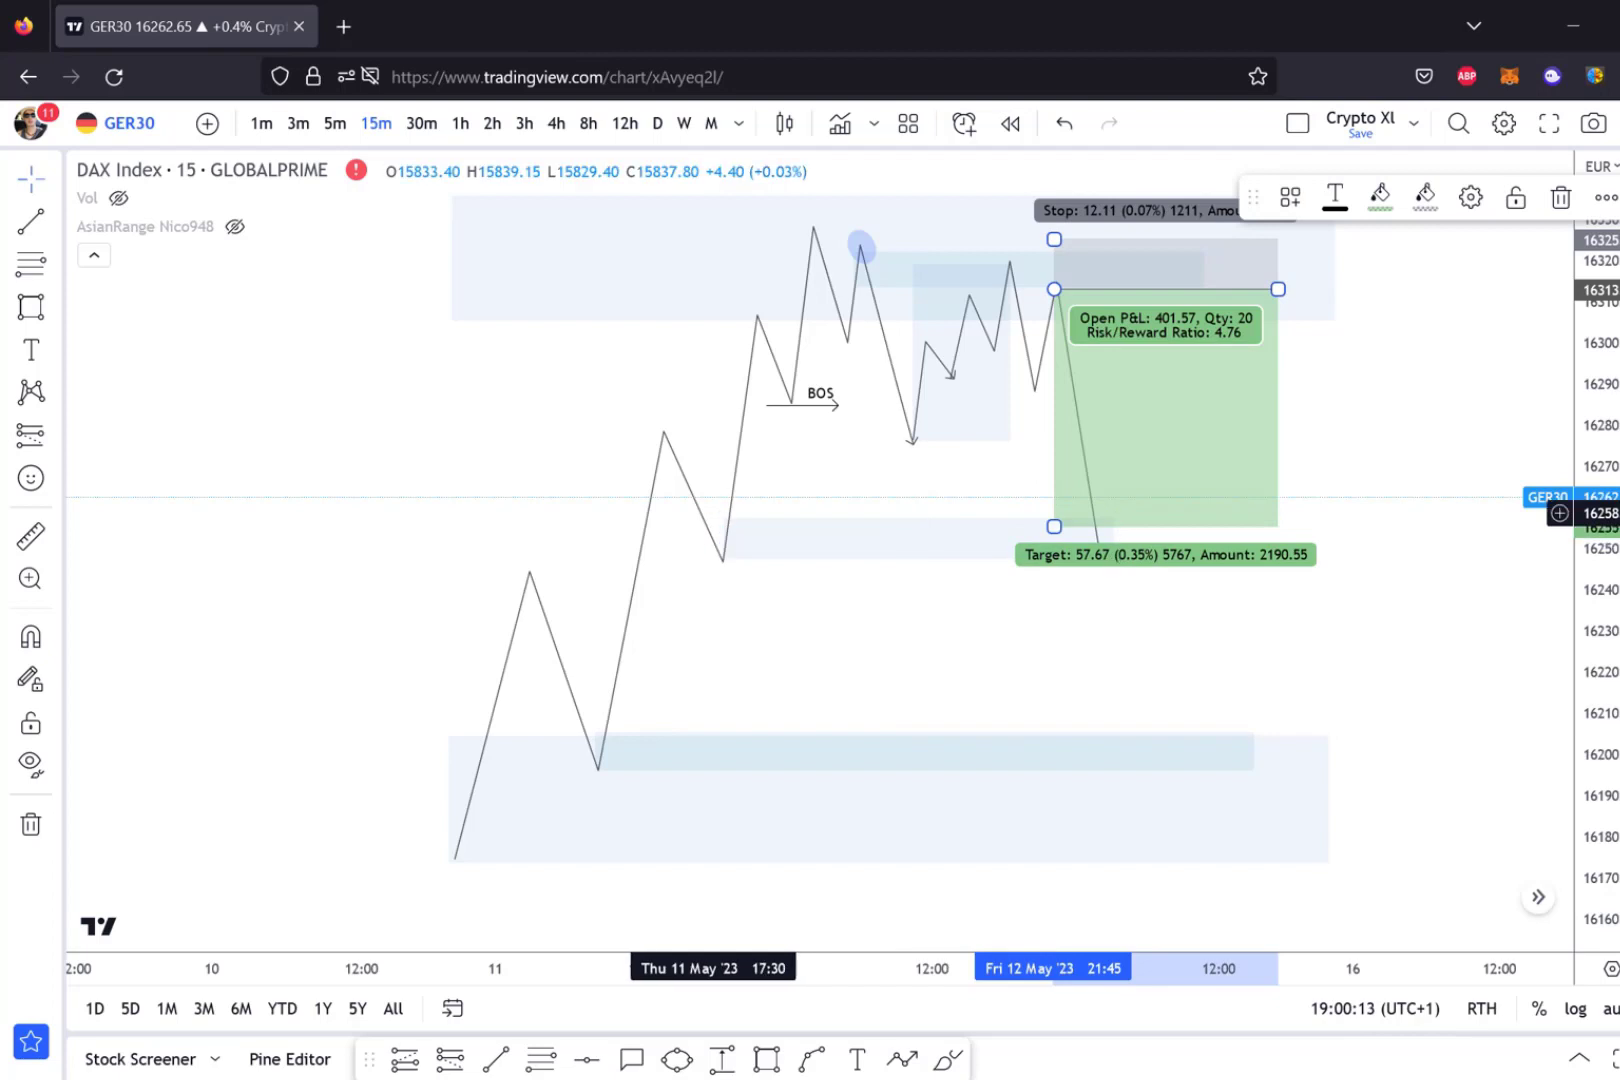
pyautogui.click(1096, 547)
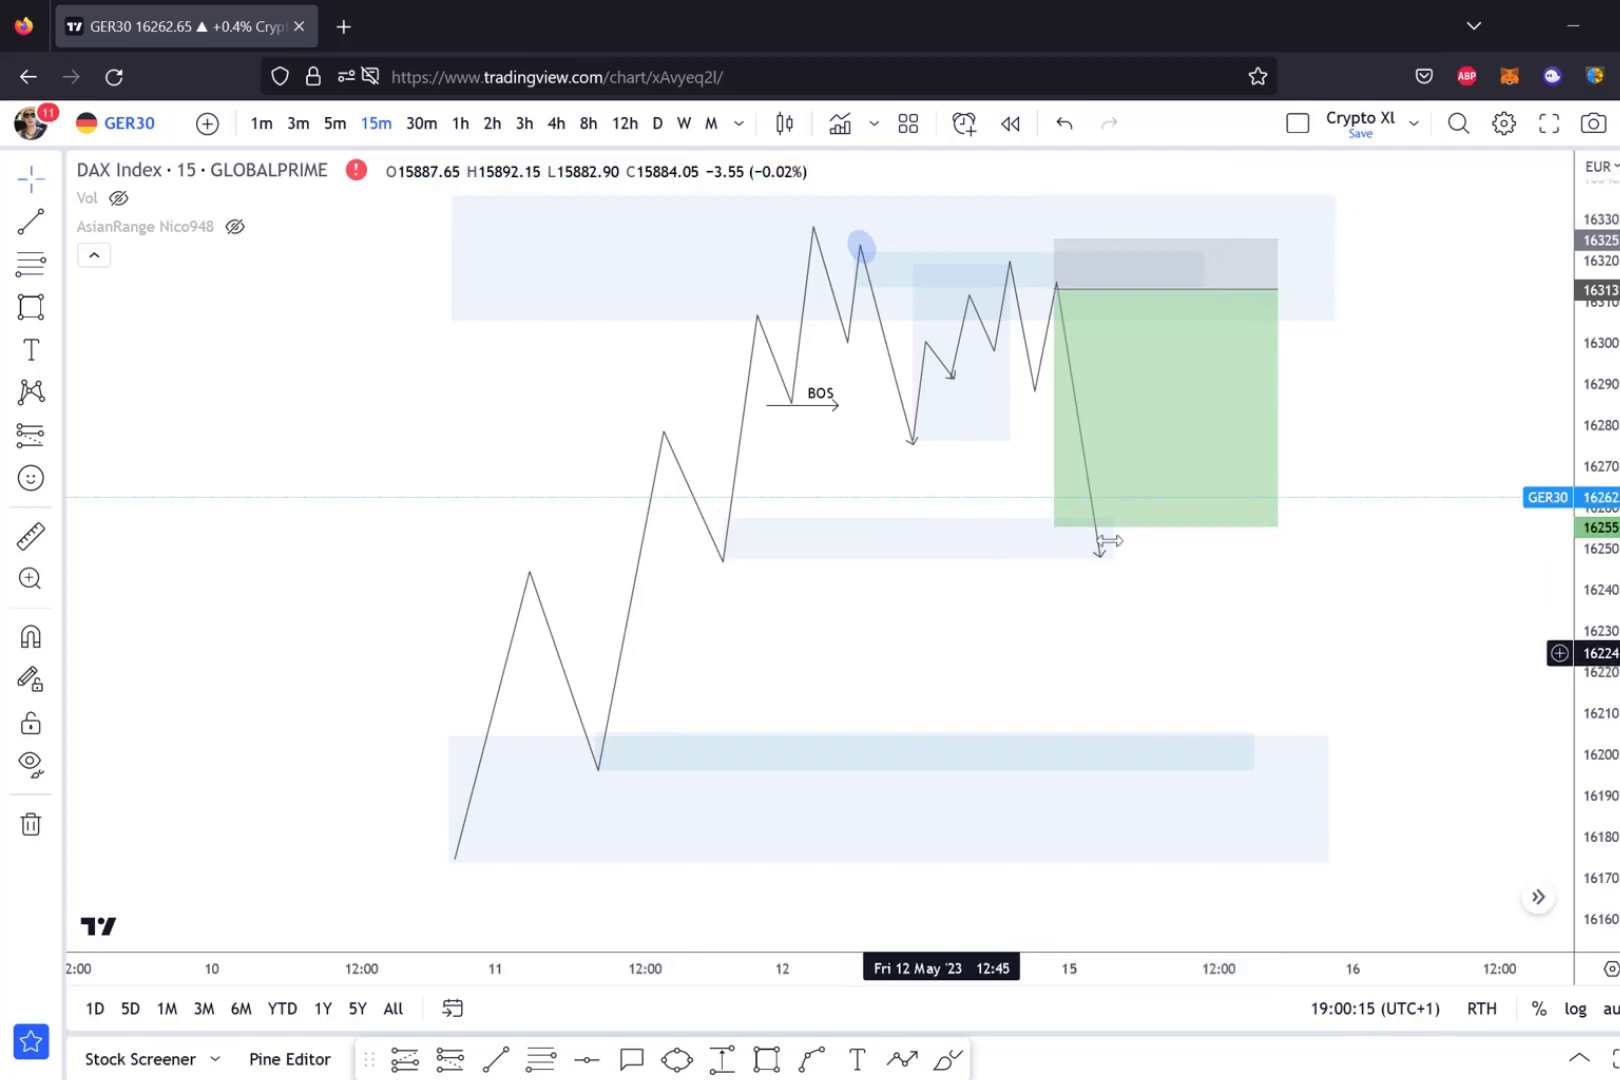
pyautogui.moveTo(1143, 441)
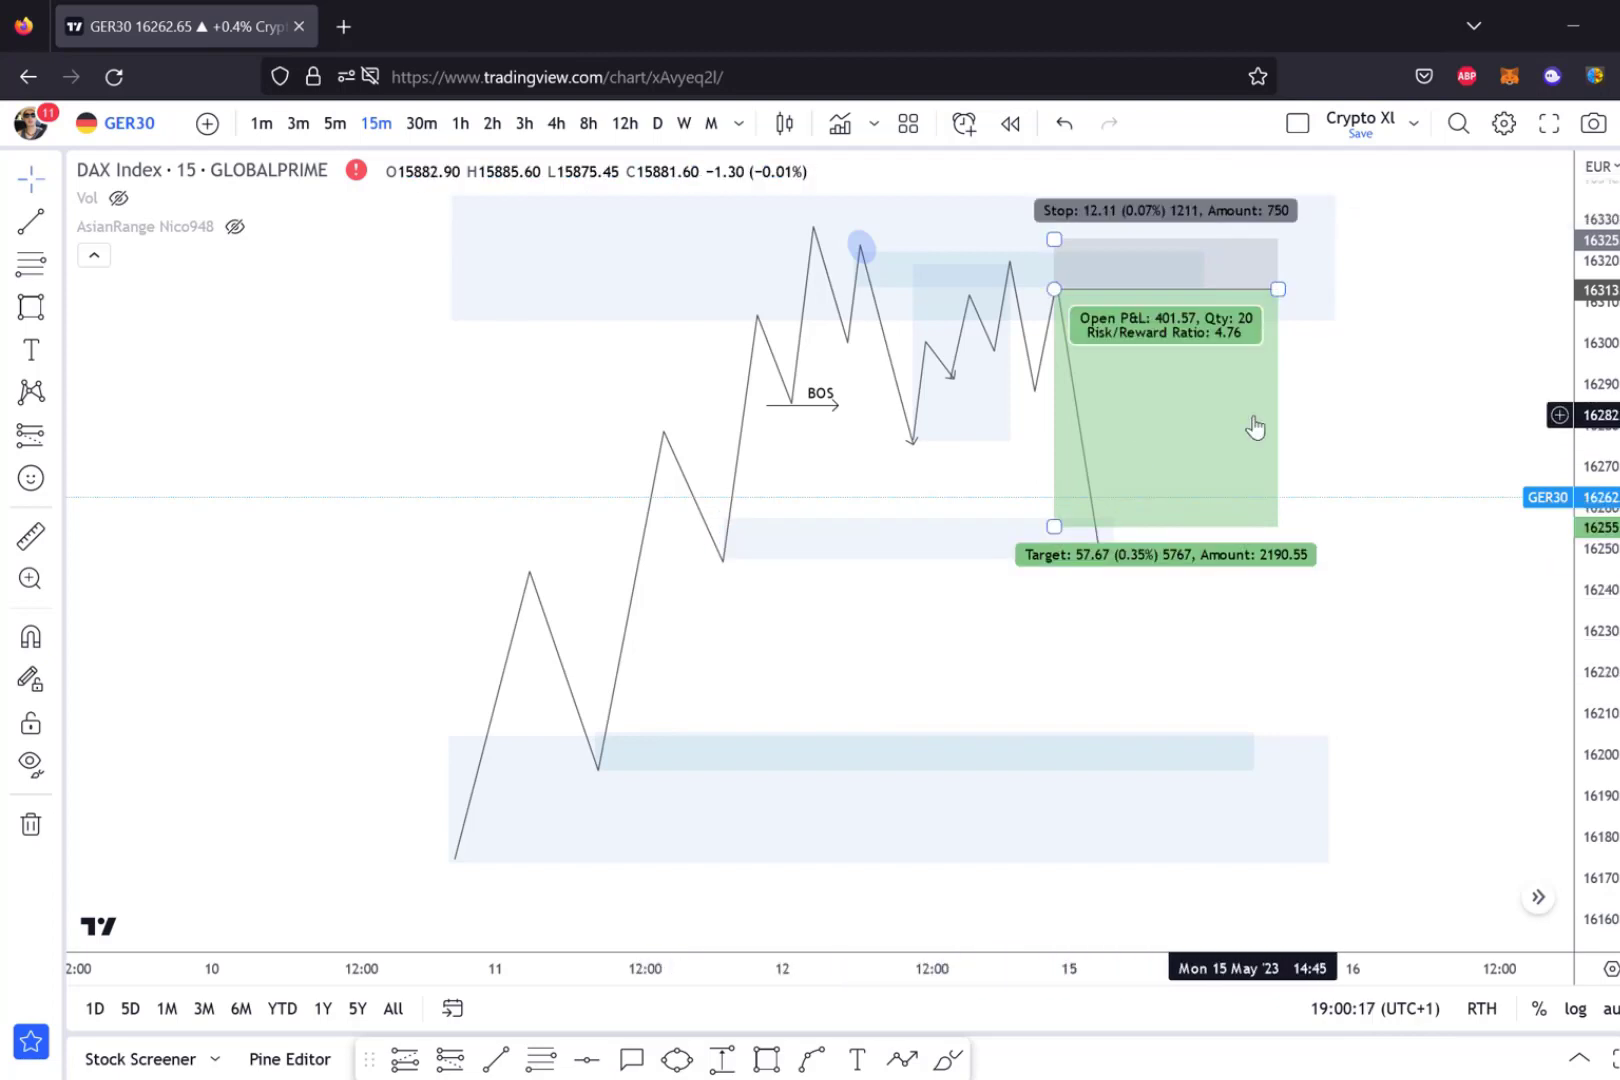
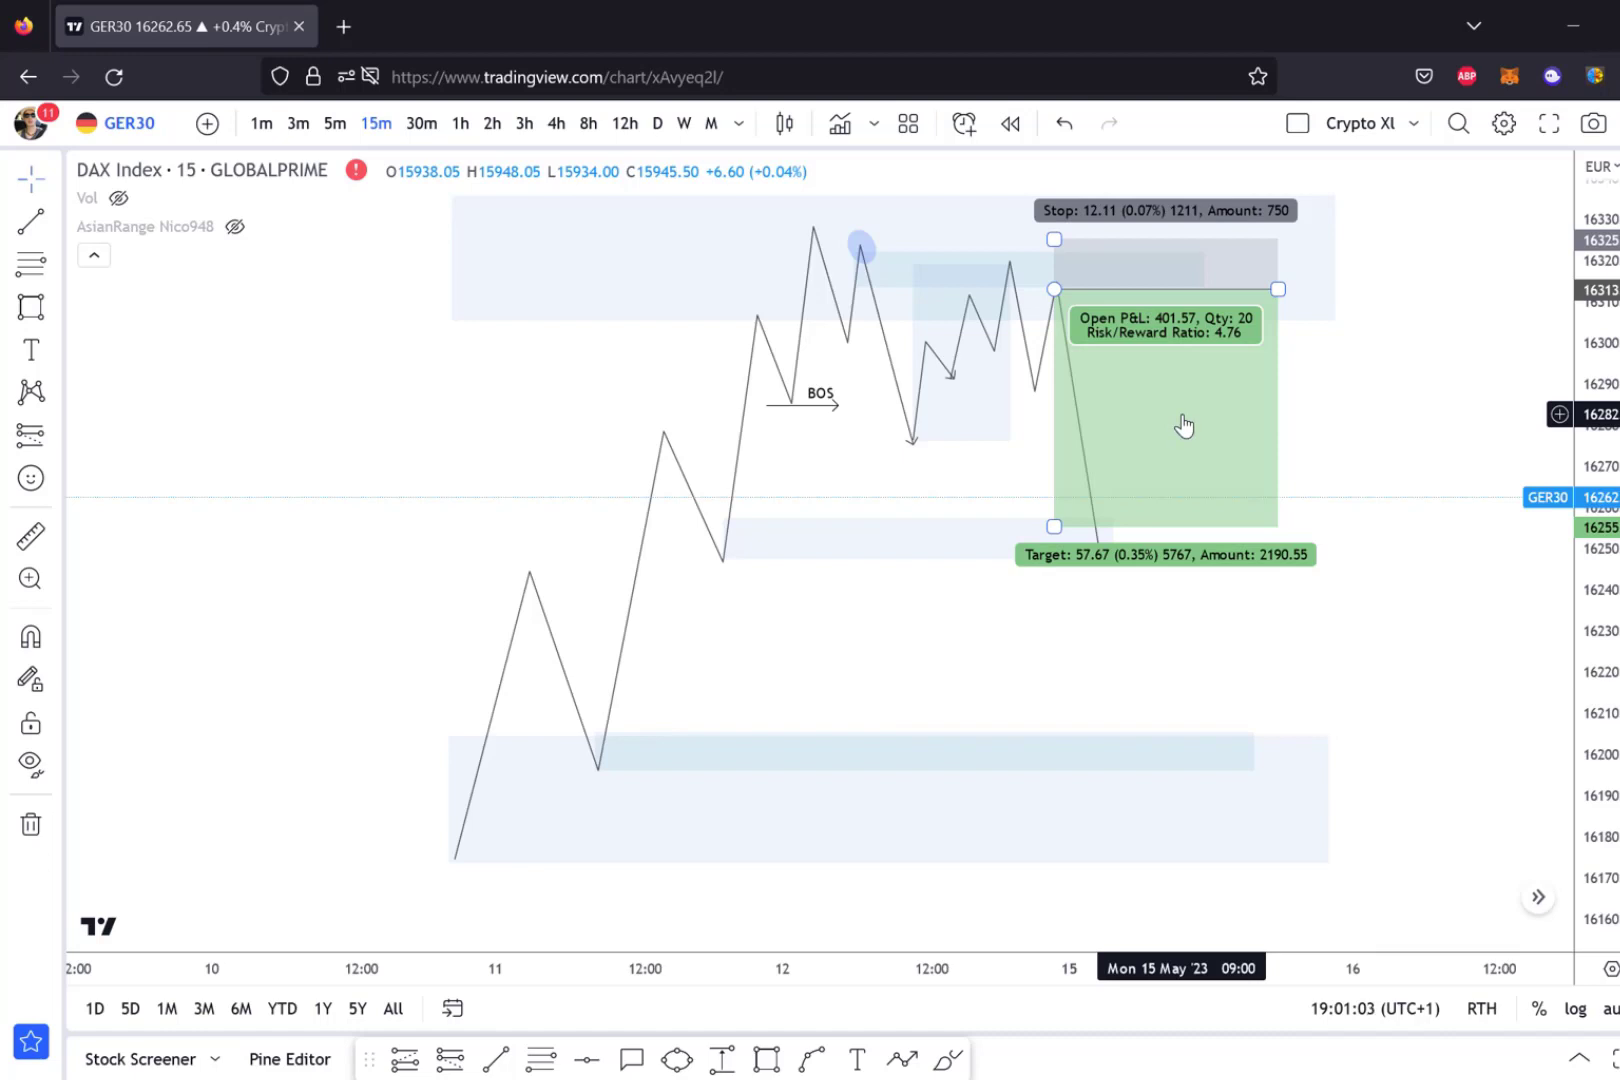
# Extend the wide upper zone's left edge back to about the morning of 10 May.
pyautogui.click(980, 545)
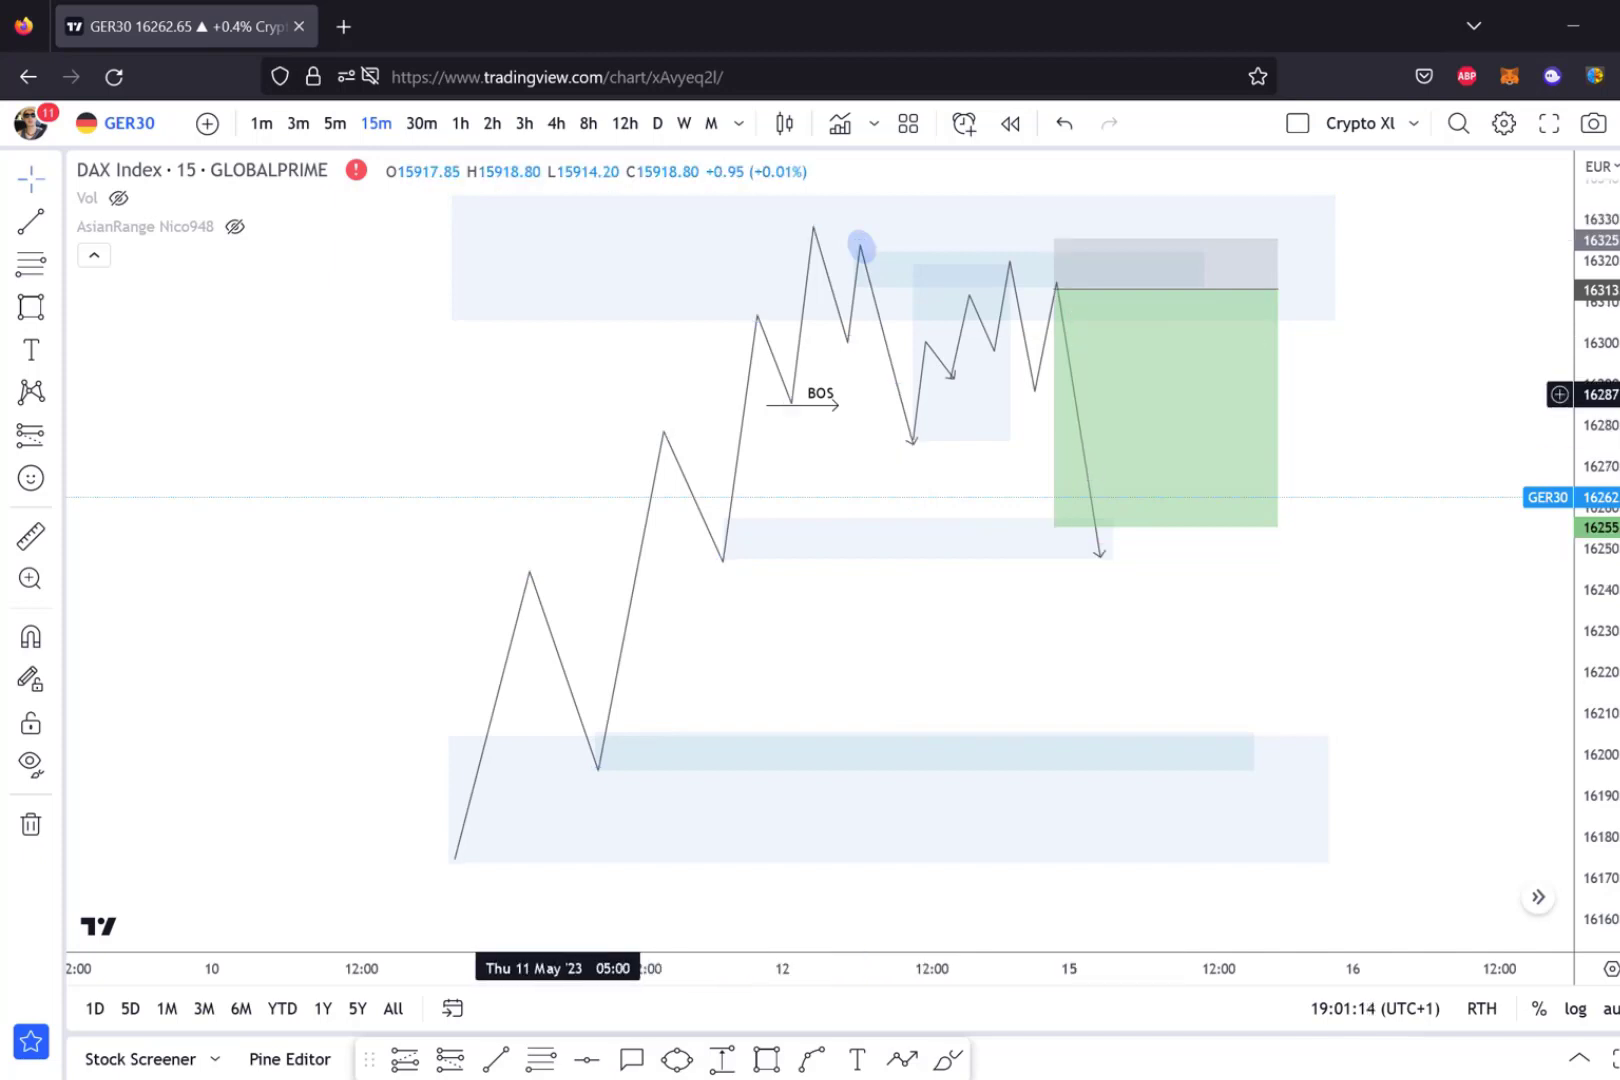
pyautogui.moveTo(508, 509); pyautogui.dragTo(508, 572)
pyautogui.moveTo(451, 321); pyautogui.dragTo(273, 321)
pyautogui.click(345, 387)
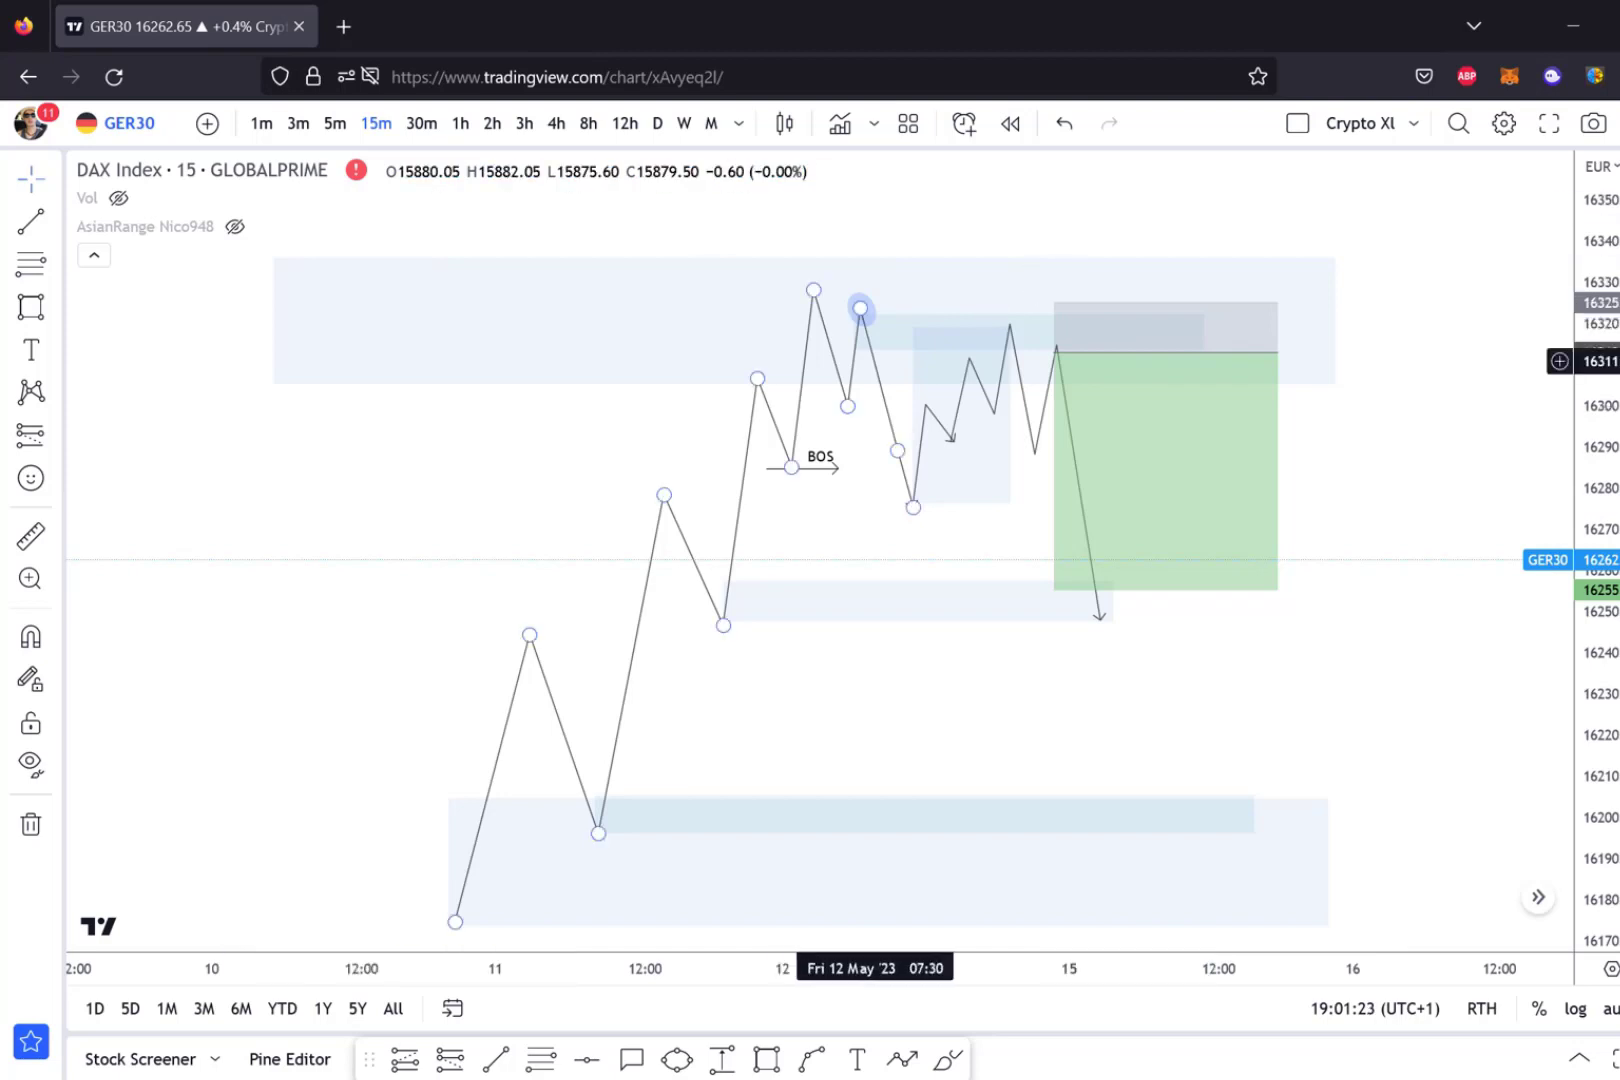
# Stretch the final drop of the second zigzag path below the bottom zone to about 16154, 15 May 11:45.
pyautogui.moveTo(1295, 680); pyautogui.dragTo(1257, 413)
pyautogui.moveTo(1055, 447); pyautogui.dragTo(1198, 724)
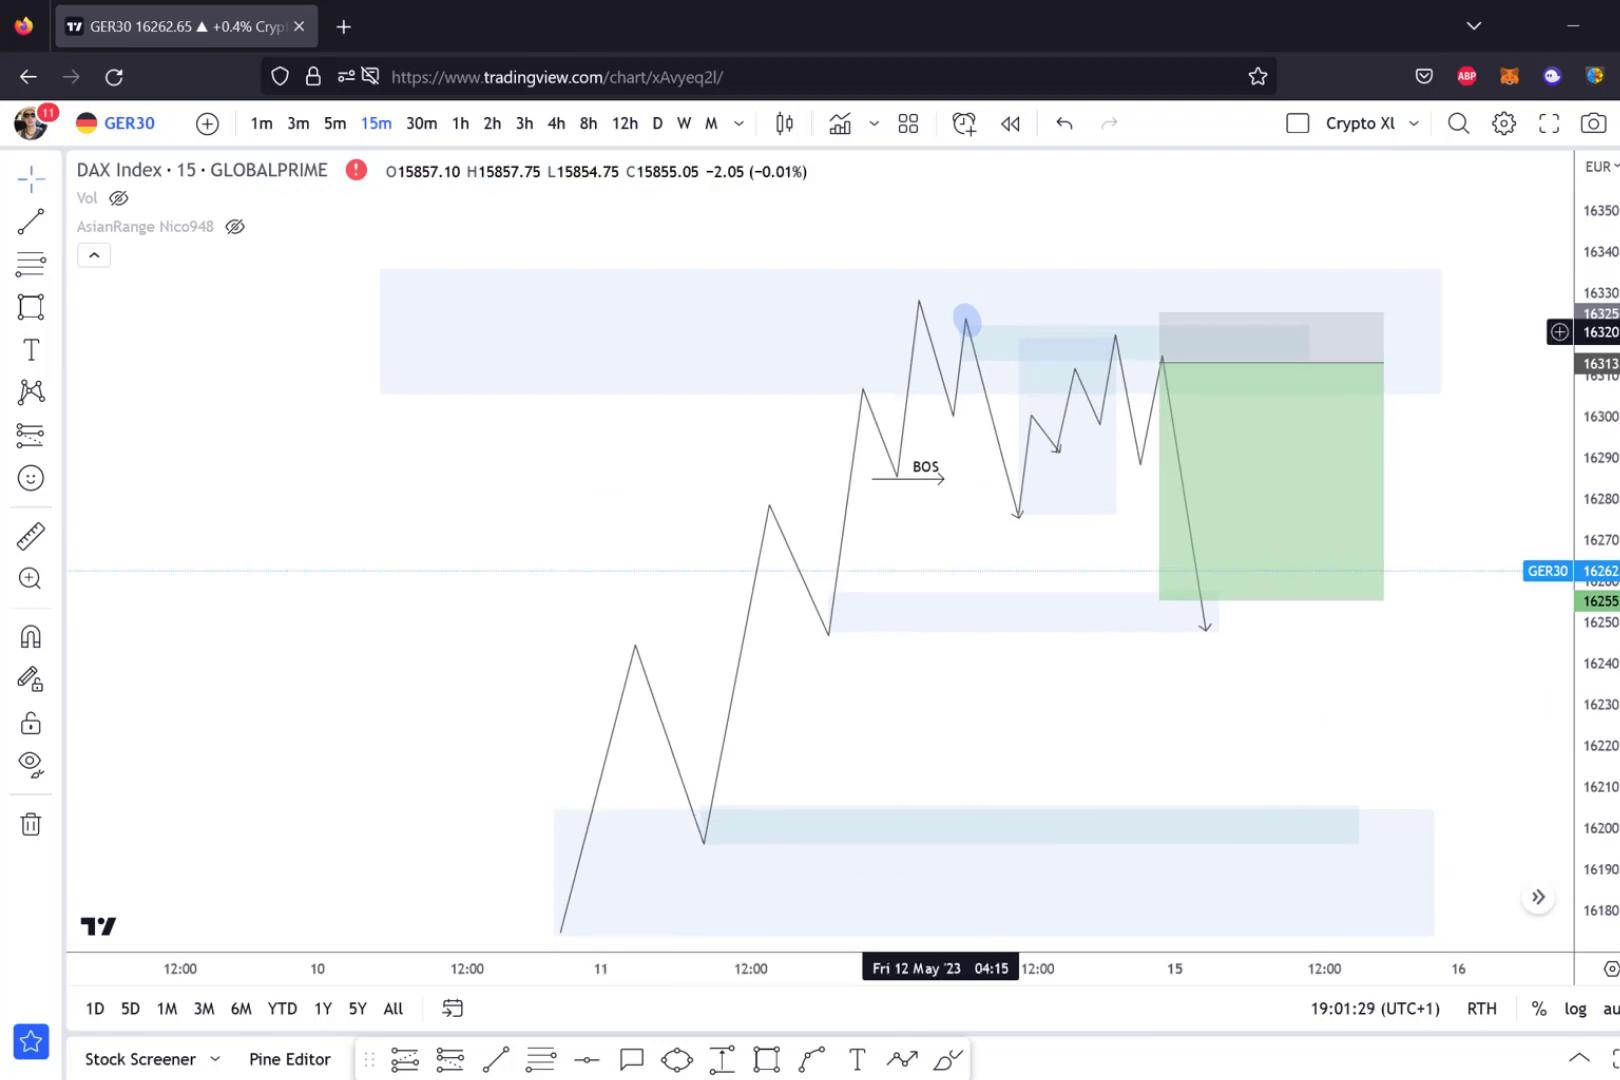
pyautogui.moveTo(978, 578); pyautogui.dragTo(923, 469)
pyautogui.moveTo(1603, 664); pyautogui.dragTo(1602, 717)
pyautogui.moveTo(1153, 531); pyautogui.dragTo(1125, 440)
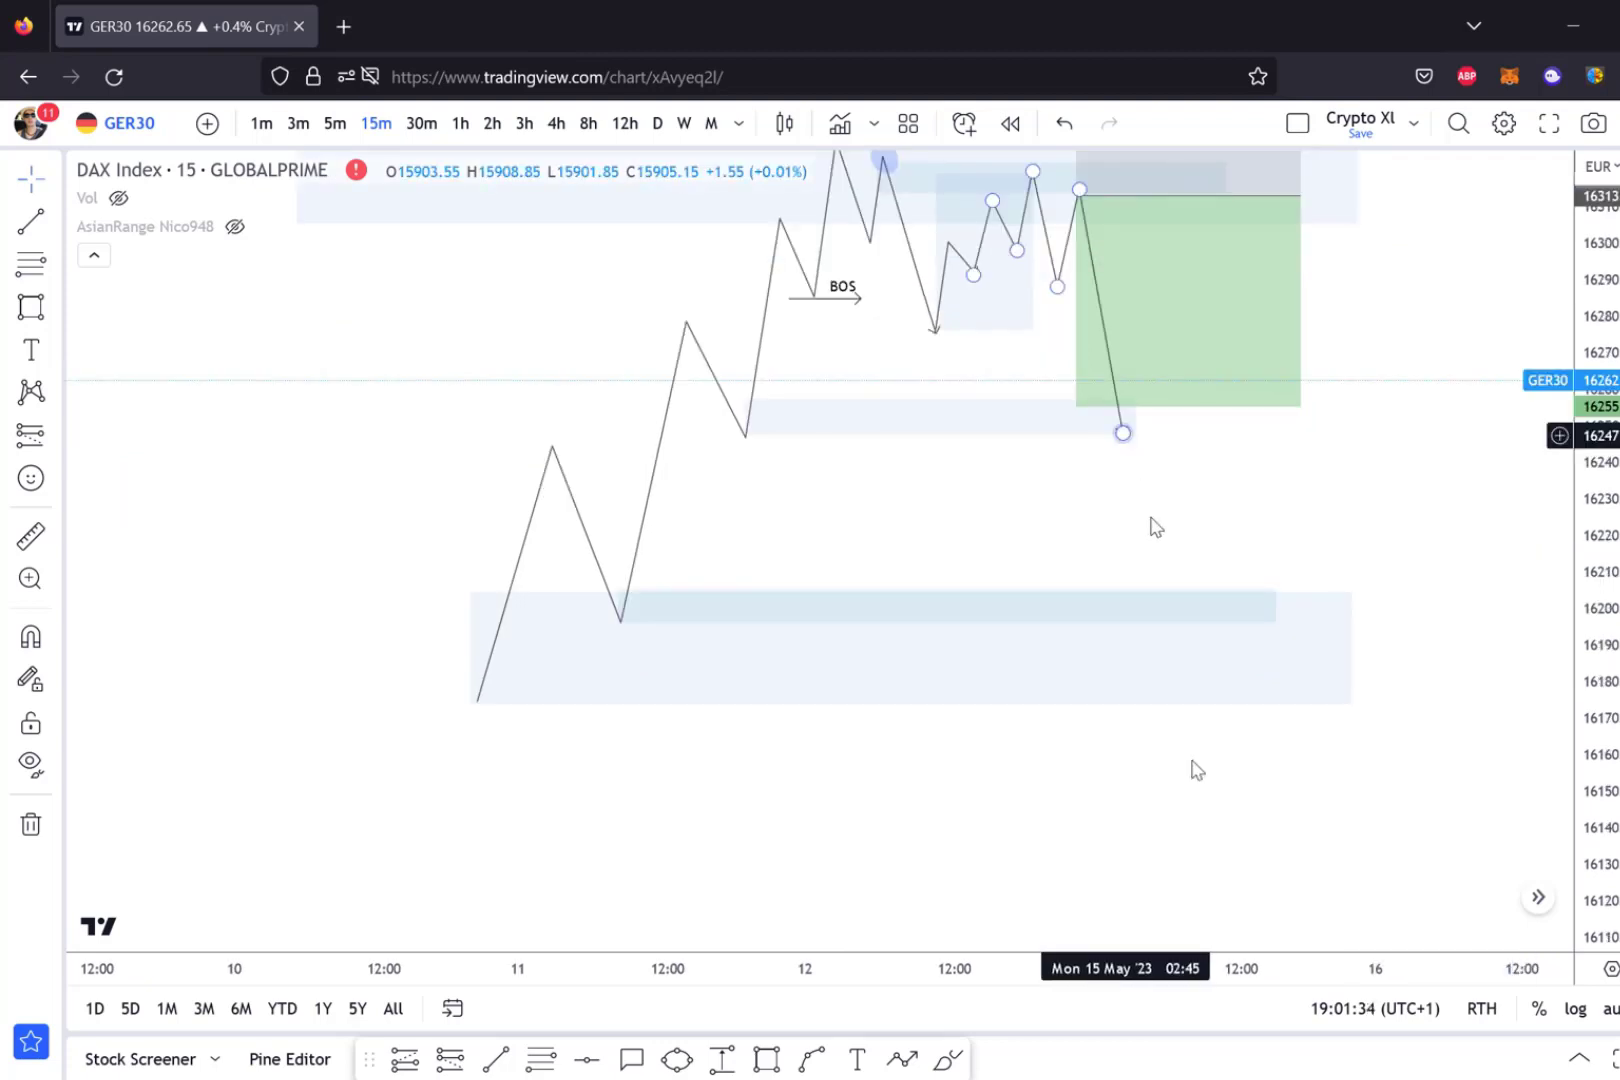
pyautogui.moveTo(1122, 433); pyautogui.dragTo(1192, 775)
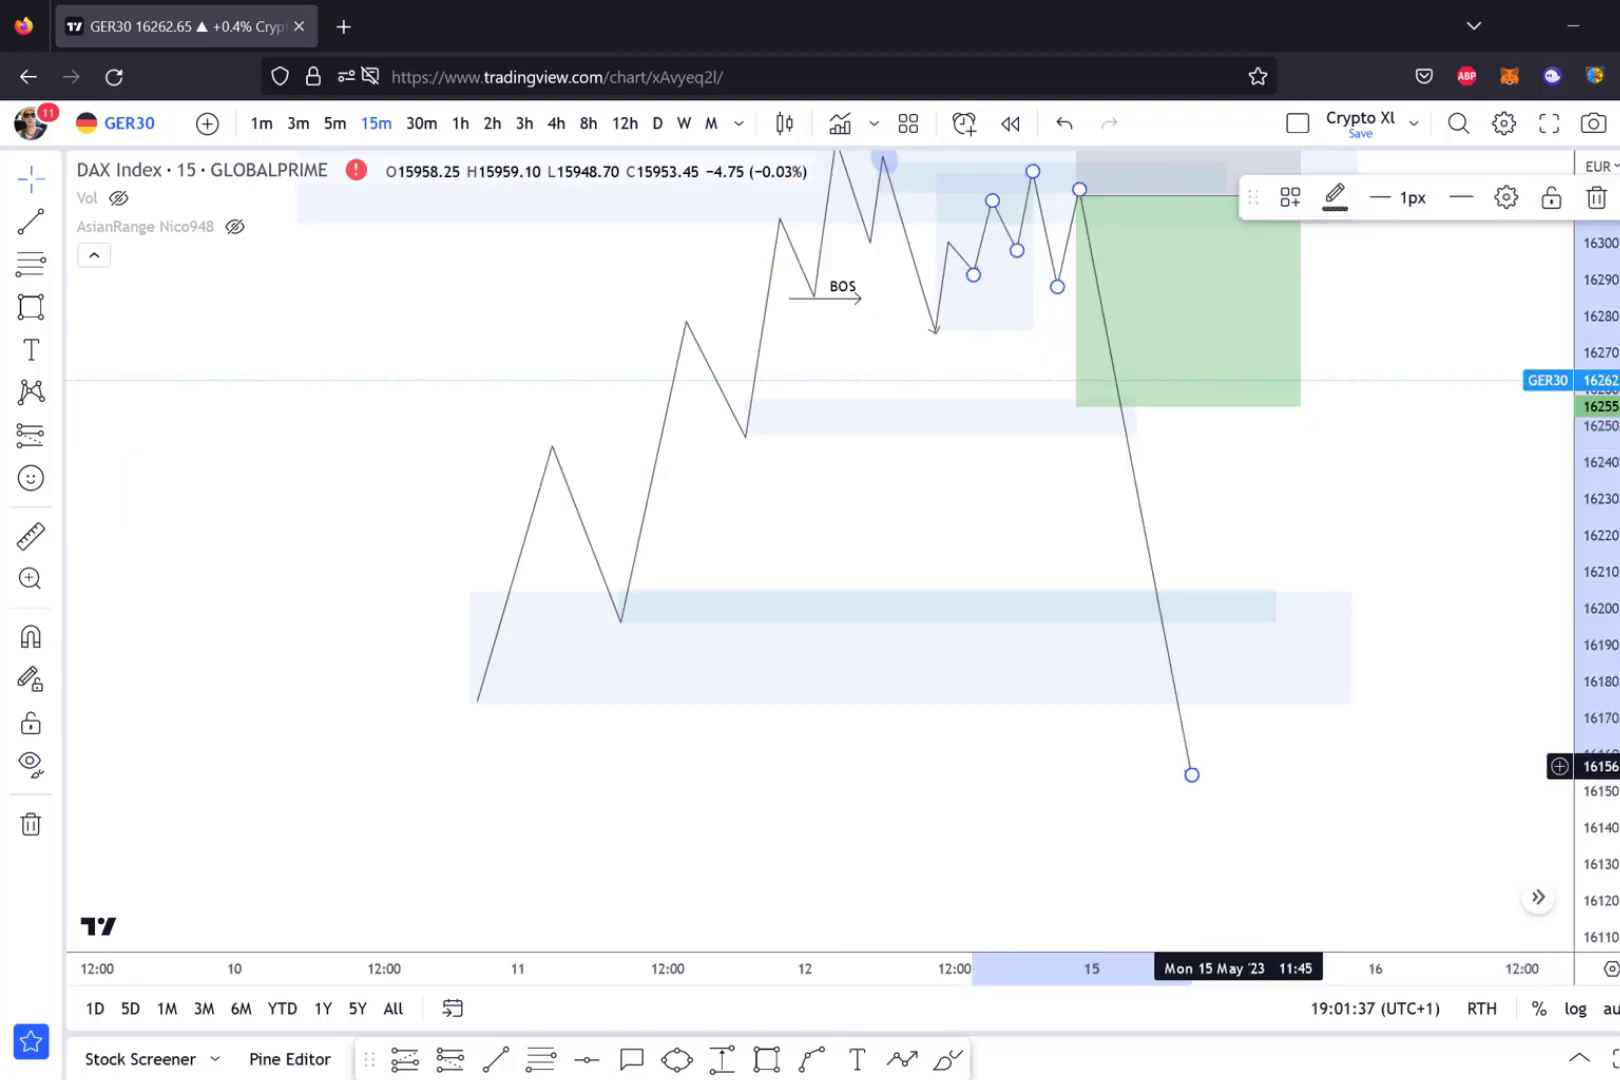
# Lower the short position's target to about 16155, then undo the target and path extensions.
pyautogui.moveTo(1076, 405); pyautogui.dragTo(1076, 635)
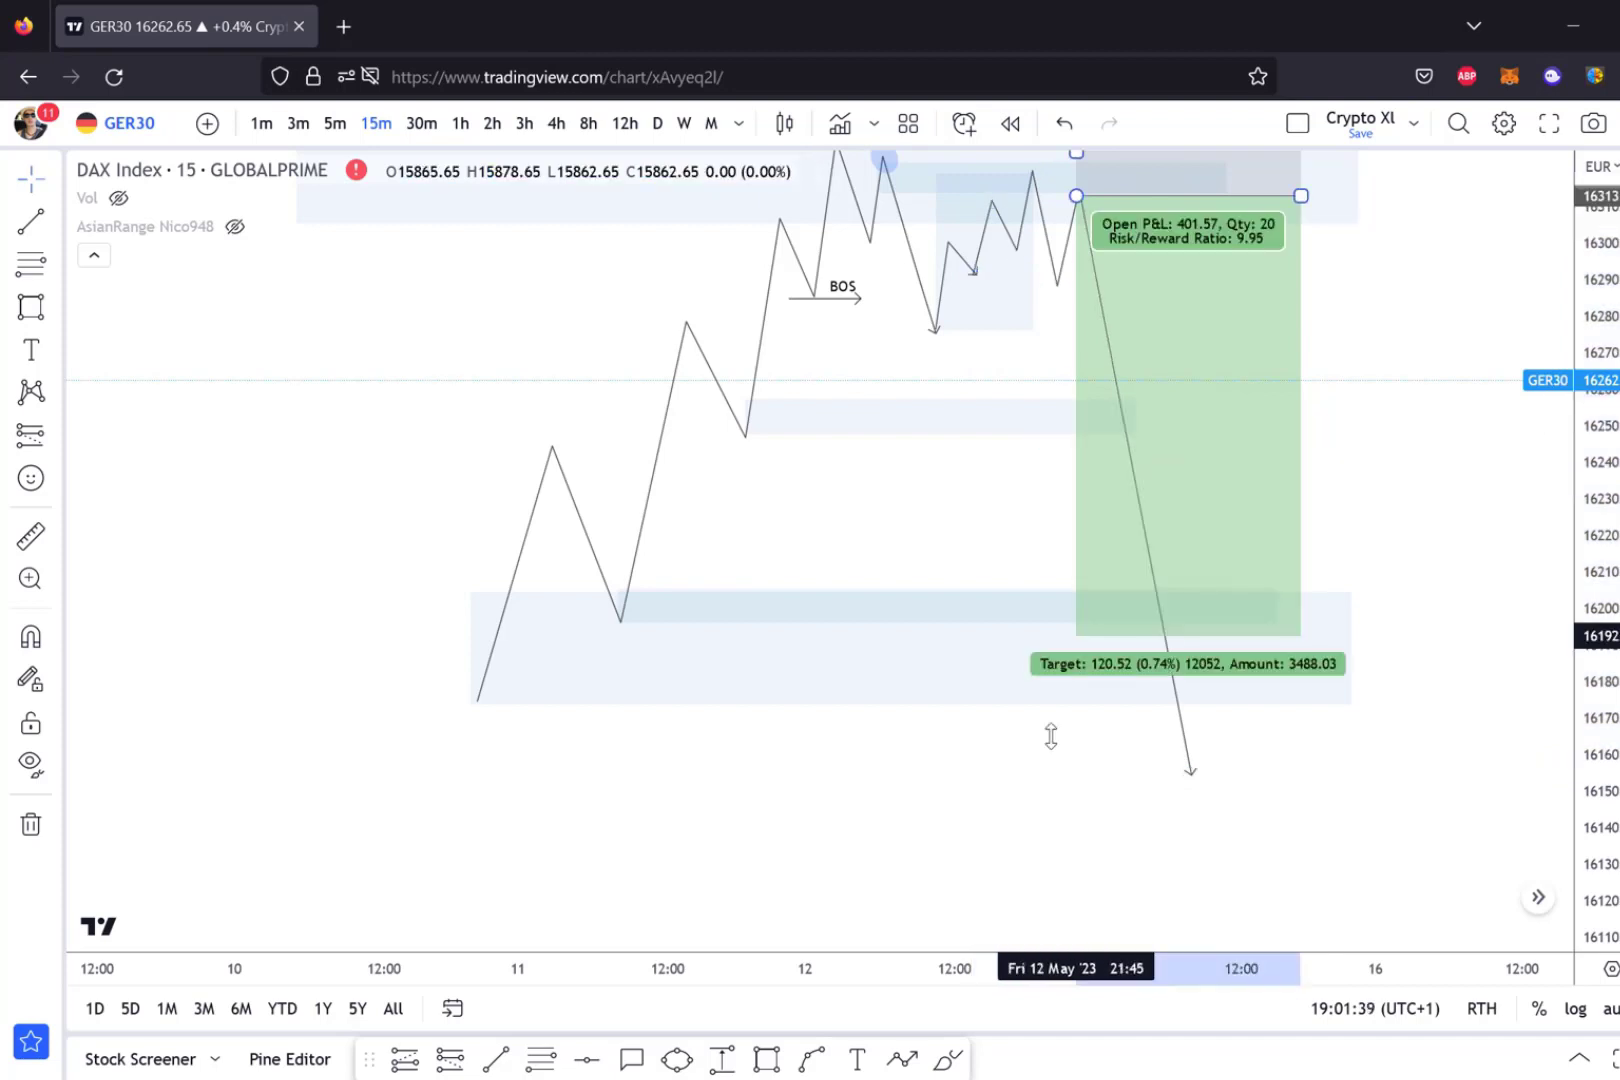
pyautogui.moveTo(1051, 736); pyautogui.dragTo(1055, 770)
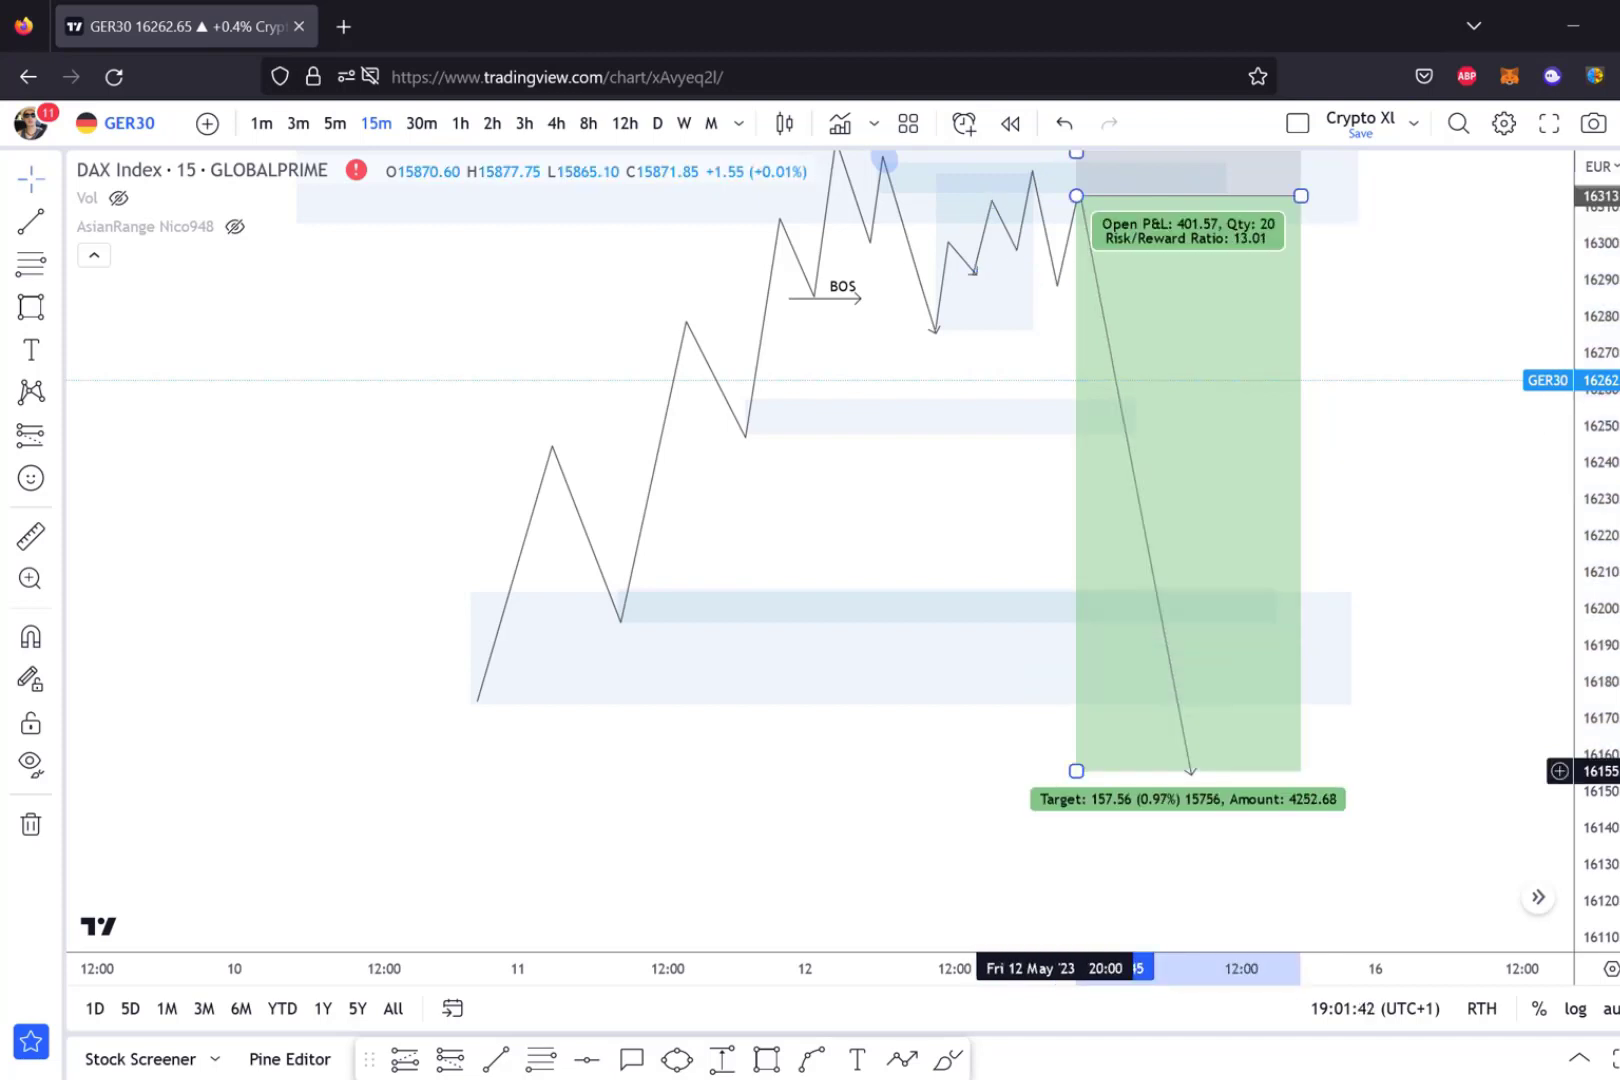
pyautogui.hotkey('ctrl', 'z')
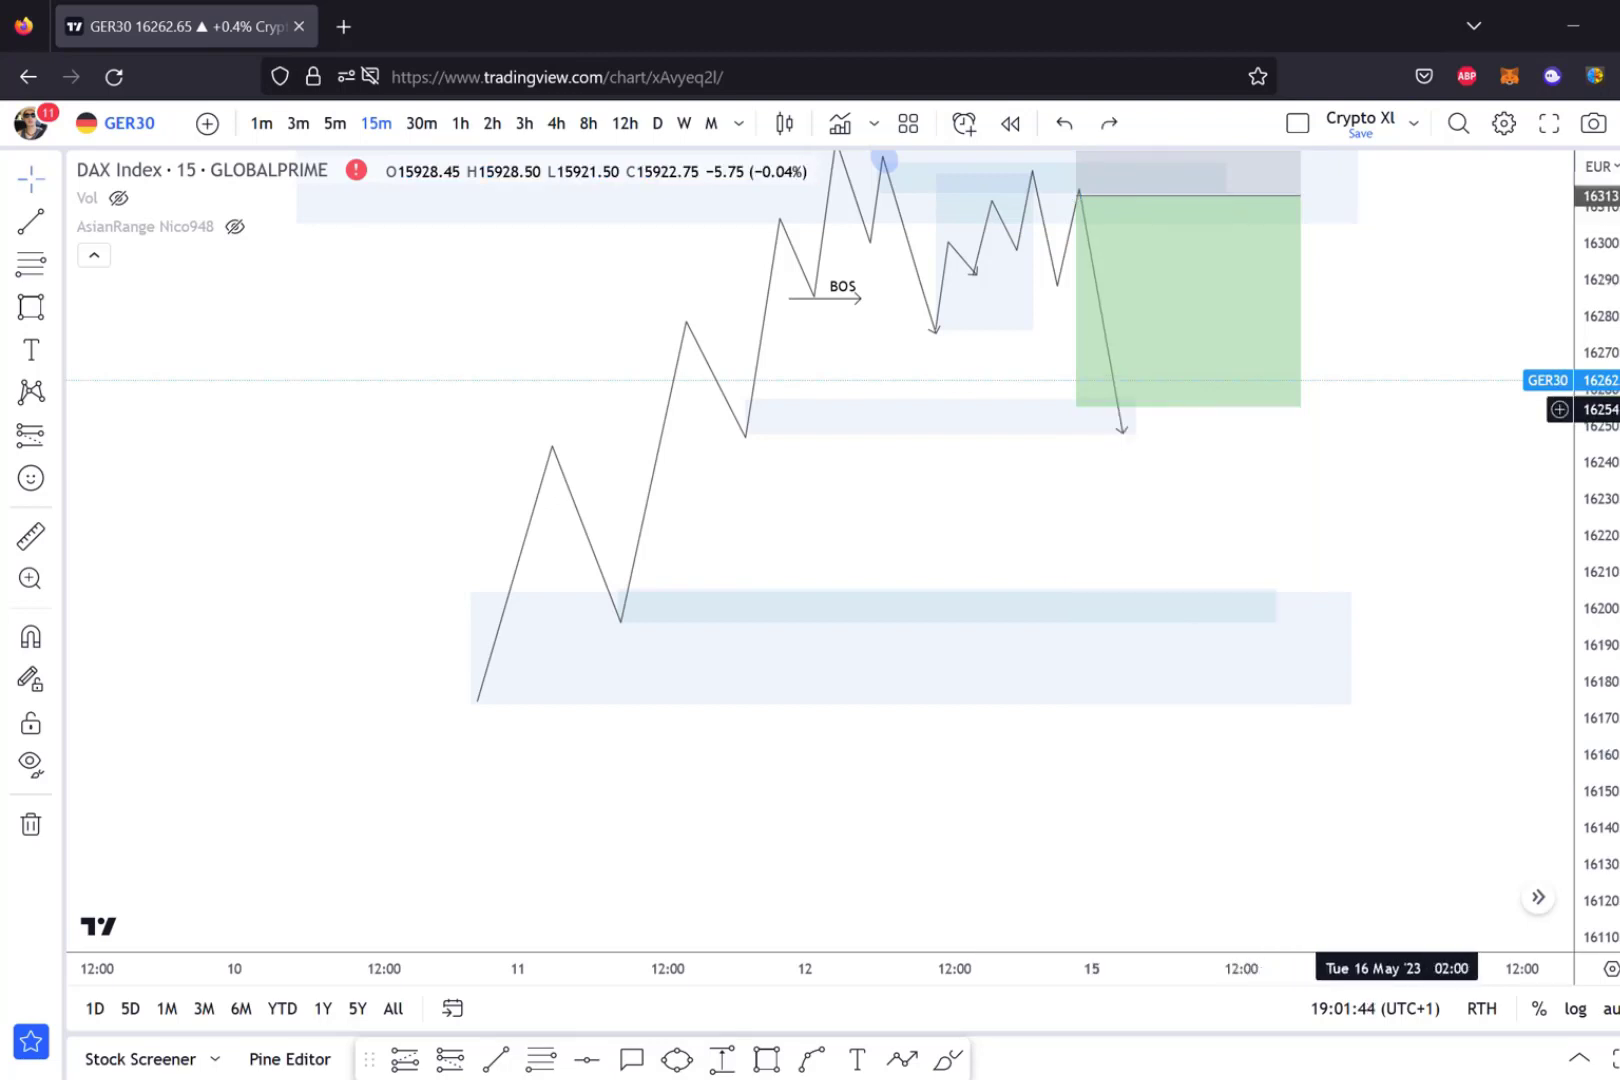
pyautogui.moveTo(1397, 409); pyautogui.dragTo(1427, 635)
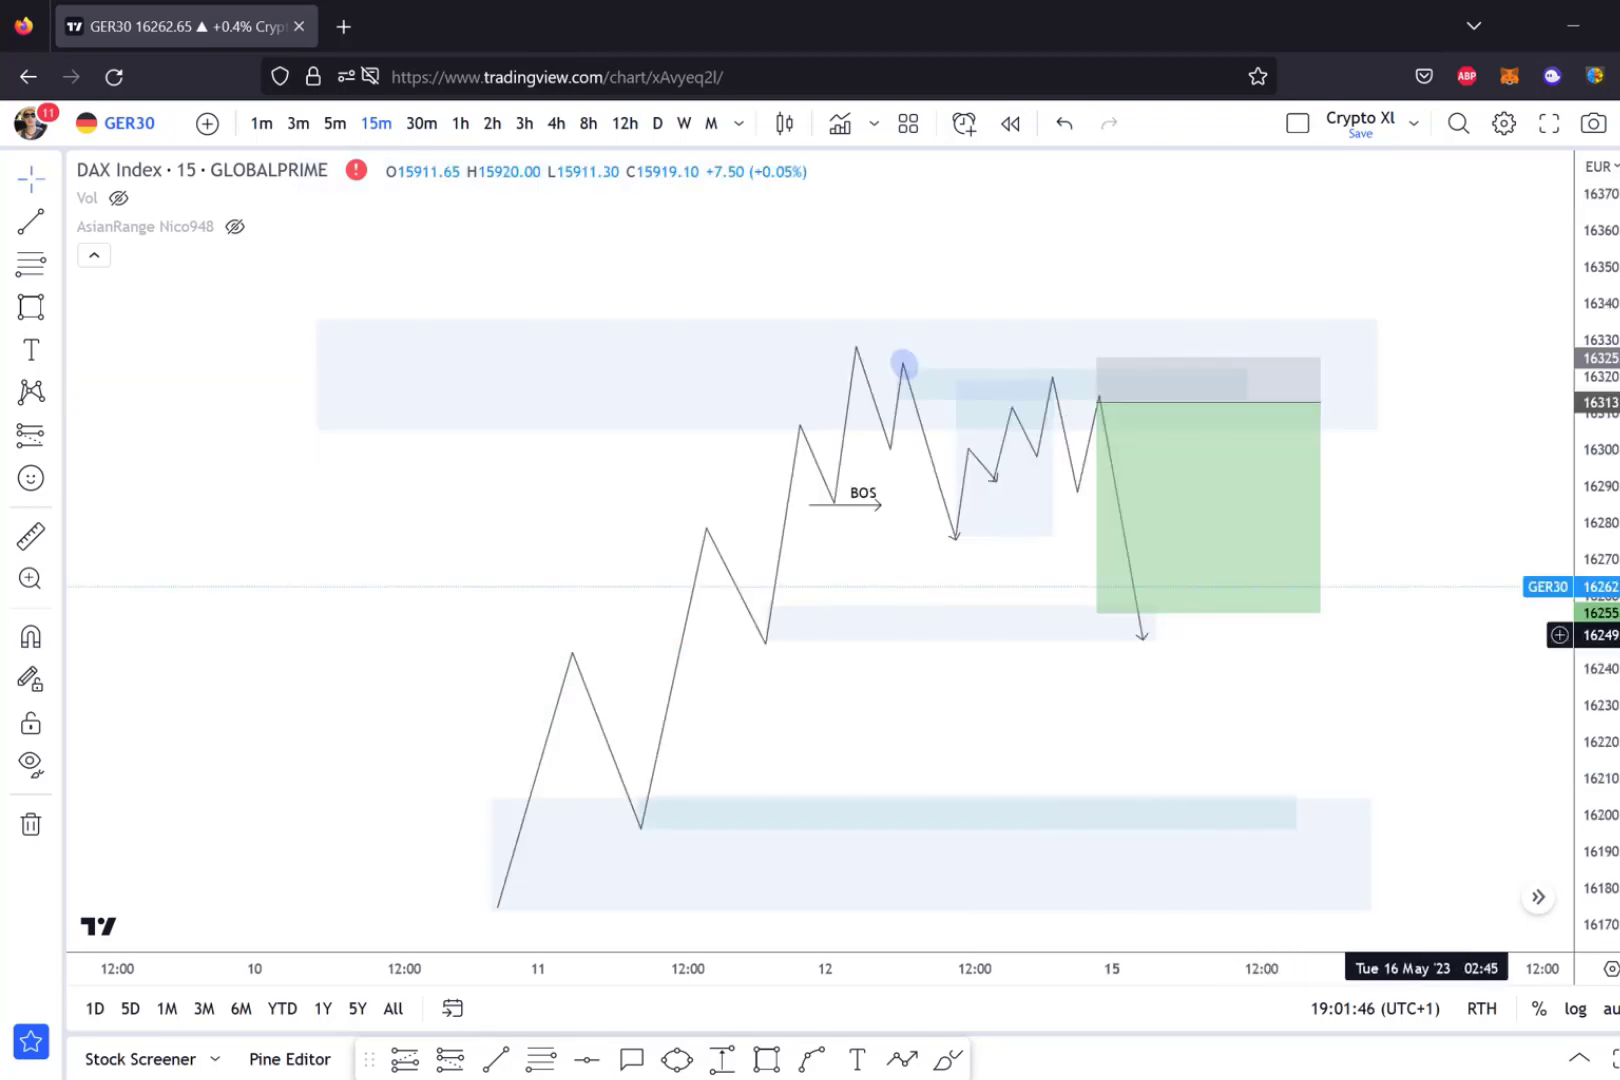
pyautogui.click(1193, 586)
pyautogui.press('Escape')
pyautogui.click(1208, 460)
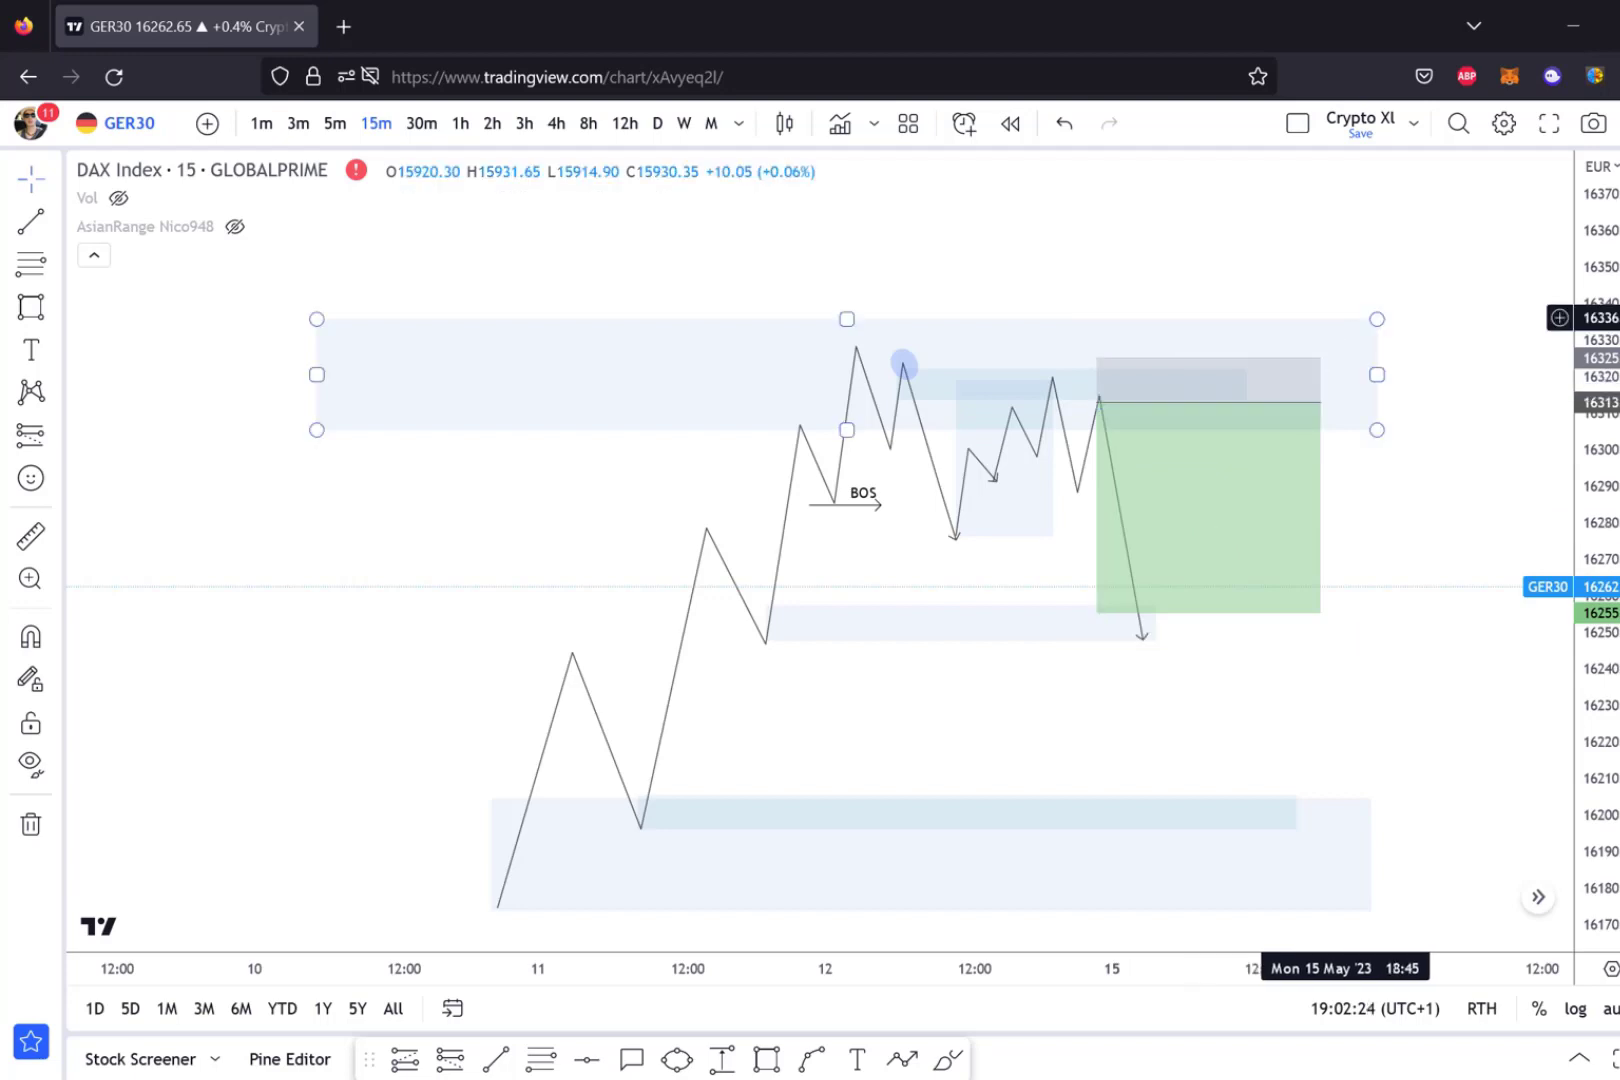
pyautogui.moveTo(1392, 441); pyautogui.dragTo(1292, 396)
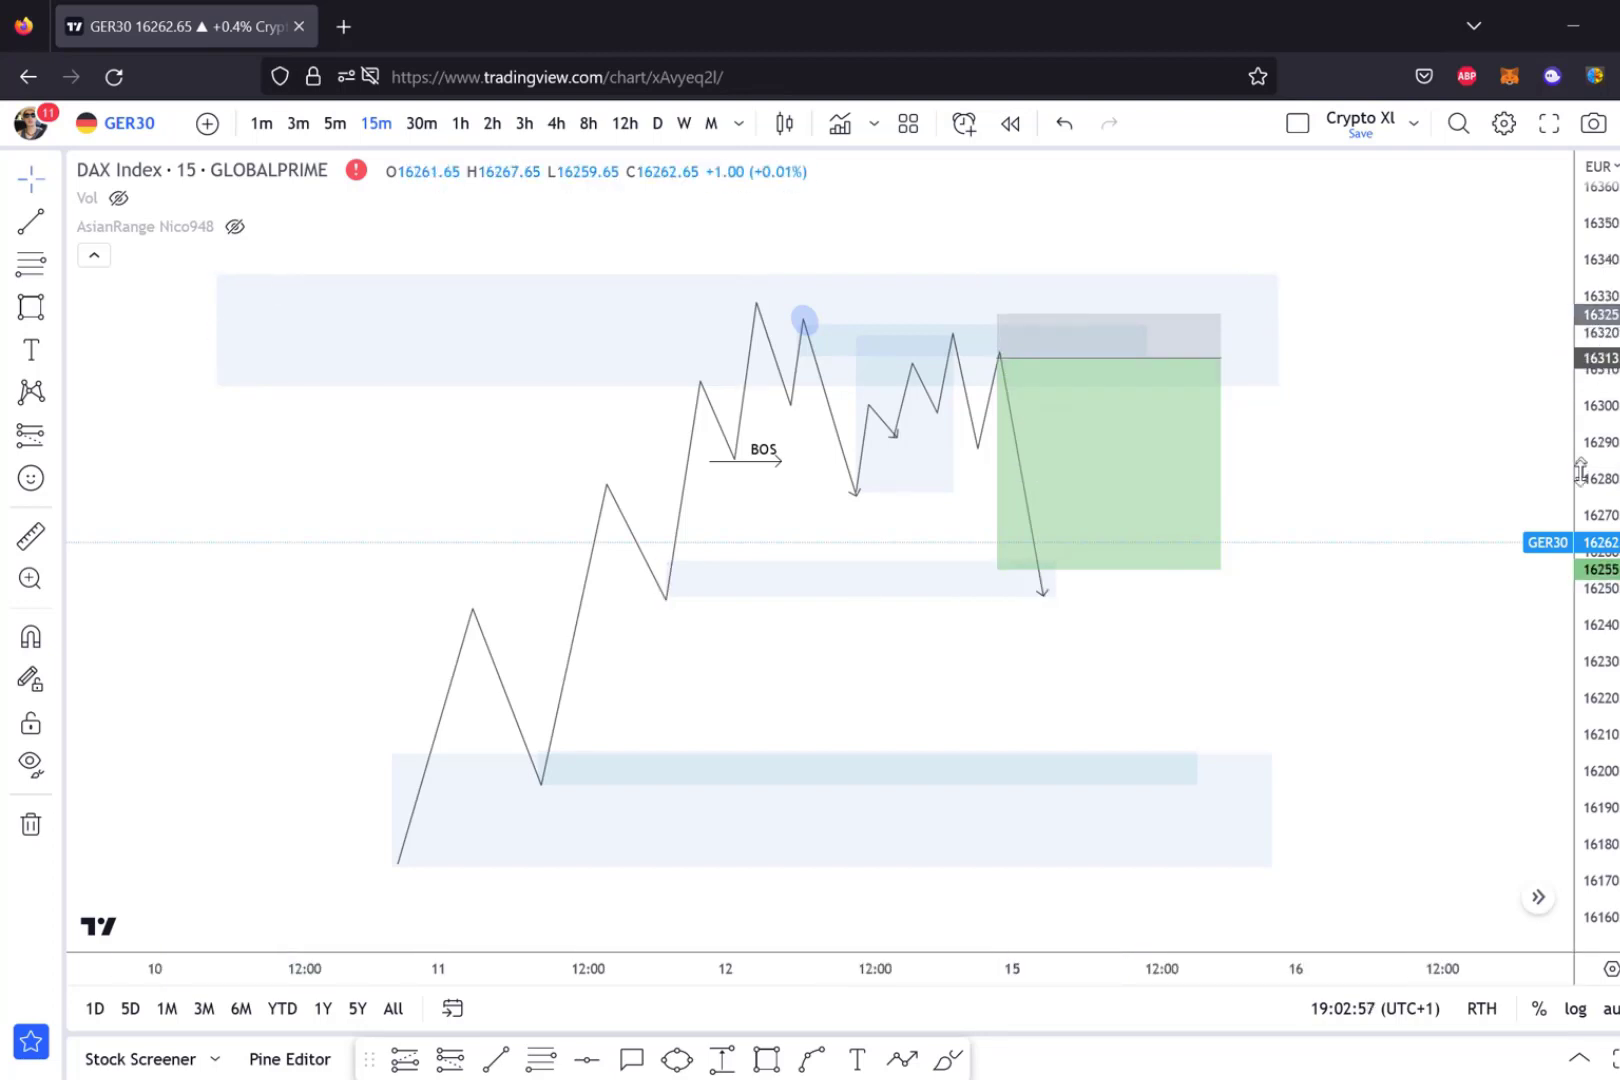
# Select all the zones, paths, labels and the short position on the chart and delete them.
pyautogui.moveTo(1581, 472); pyautogui.dragTo(1450, 588)
pyautogui.moveTo(1371, 646); pyautogui.dragTo(1370, 618)
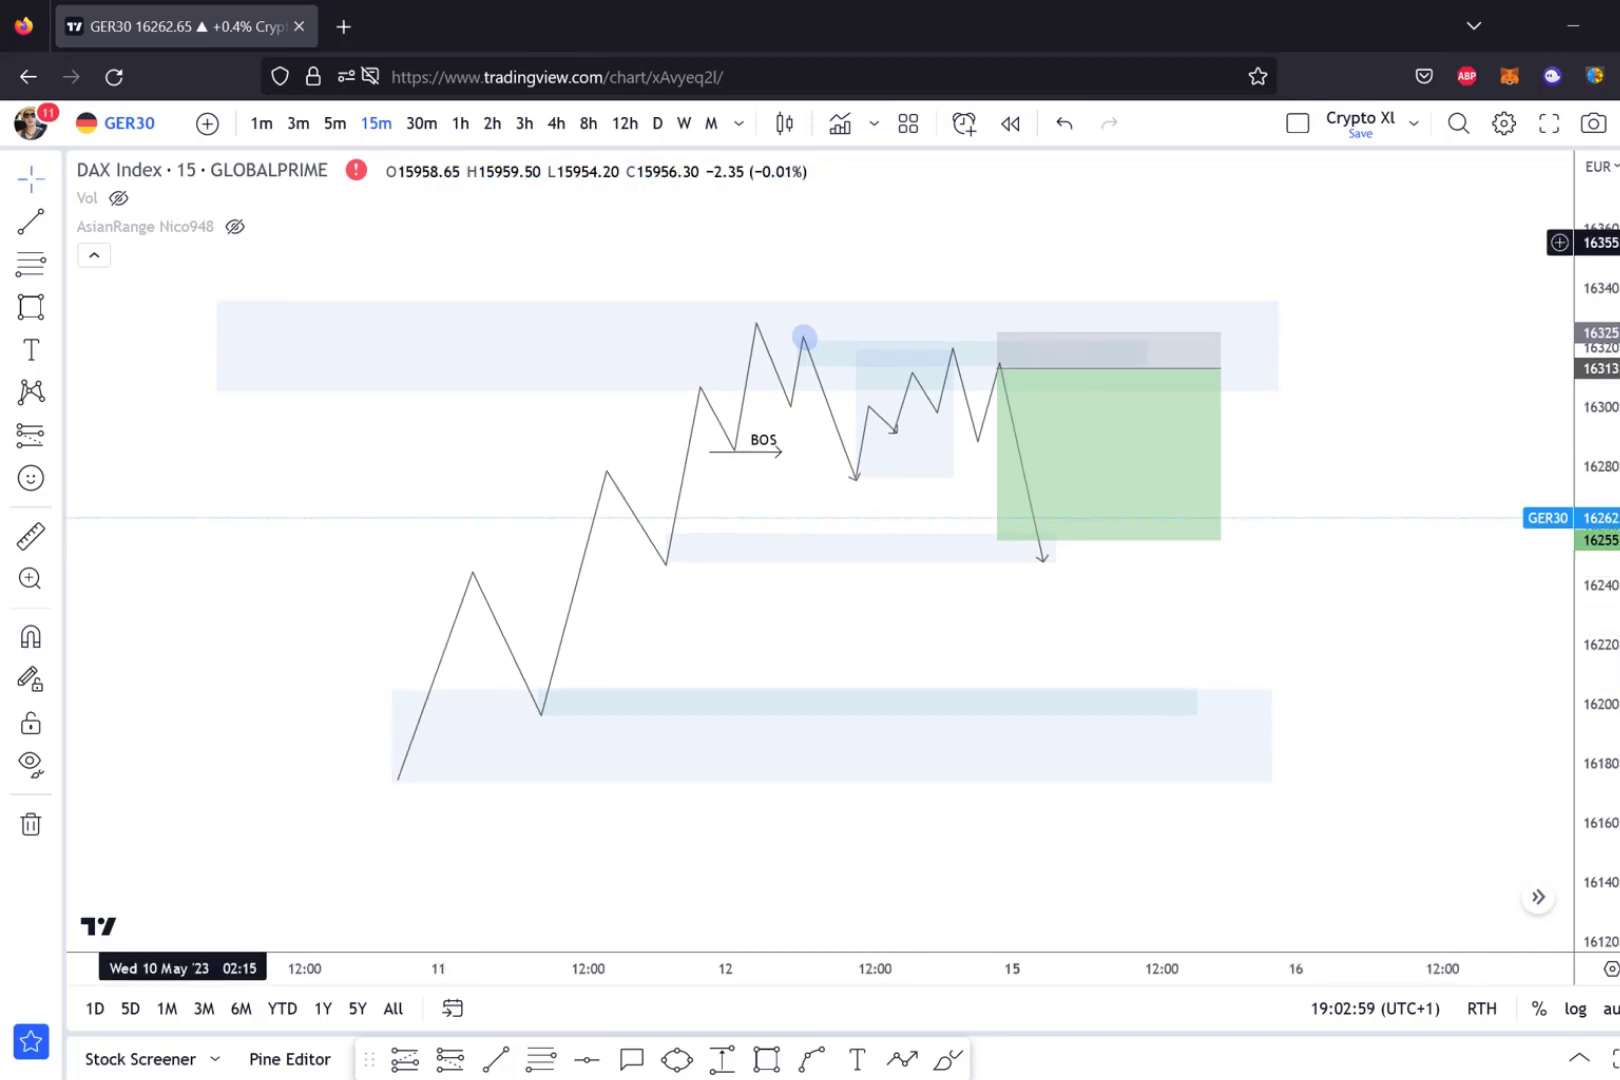
pyautogui.moveTo(202, 285)
pyautogui.mouseDown()
pyautogui.moveTo(1522, 862)
pyautogui.moveTo(1499, 864)
pyautogui.mouseUp()
pyautogui.press('Delete')
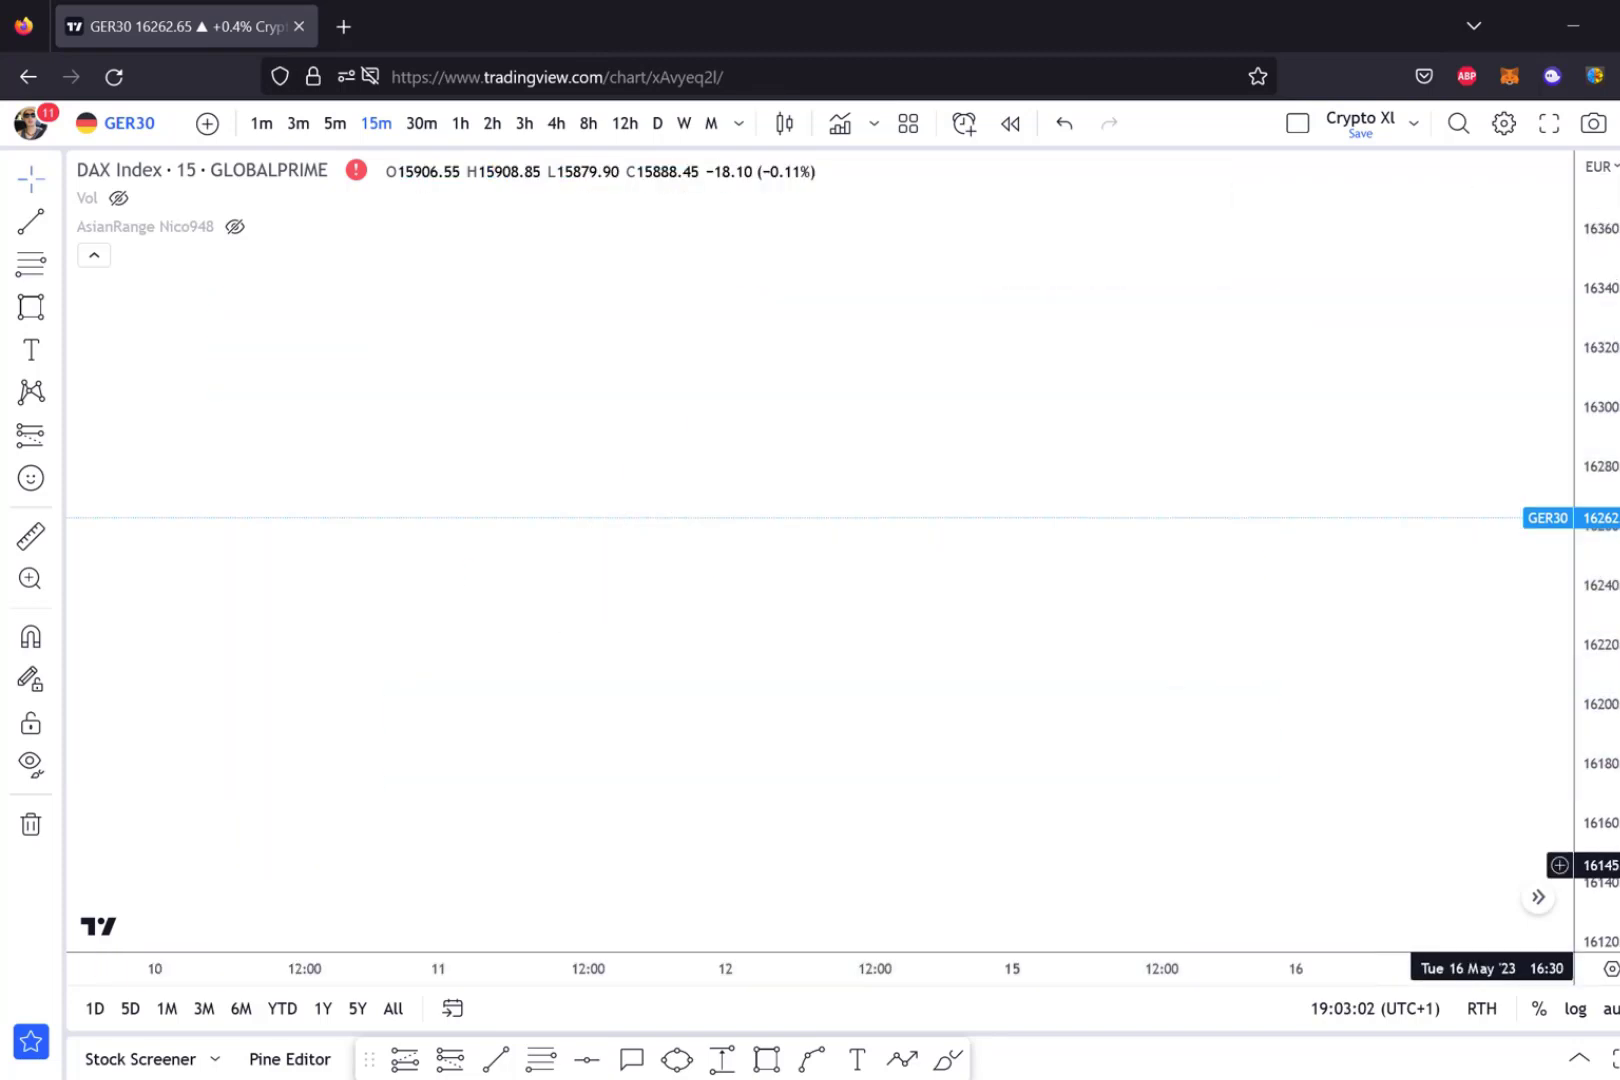
# Examine the 15-minute DAX price history from March through late April for structure examples.
pyautogui.moveTo(1315, 711); pyautogui.dragTo(1331, 674)
pyautogui.scroll(-5, 1030, 668)
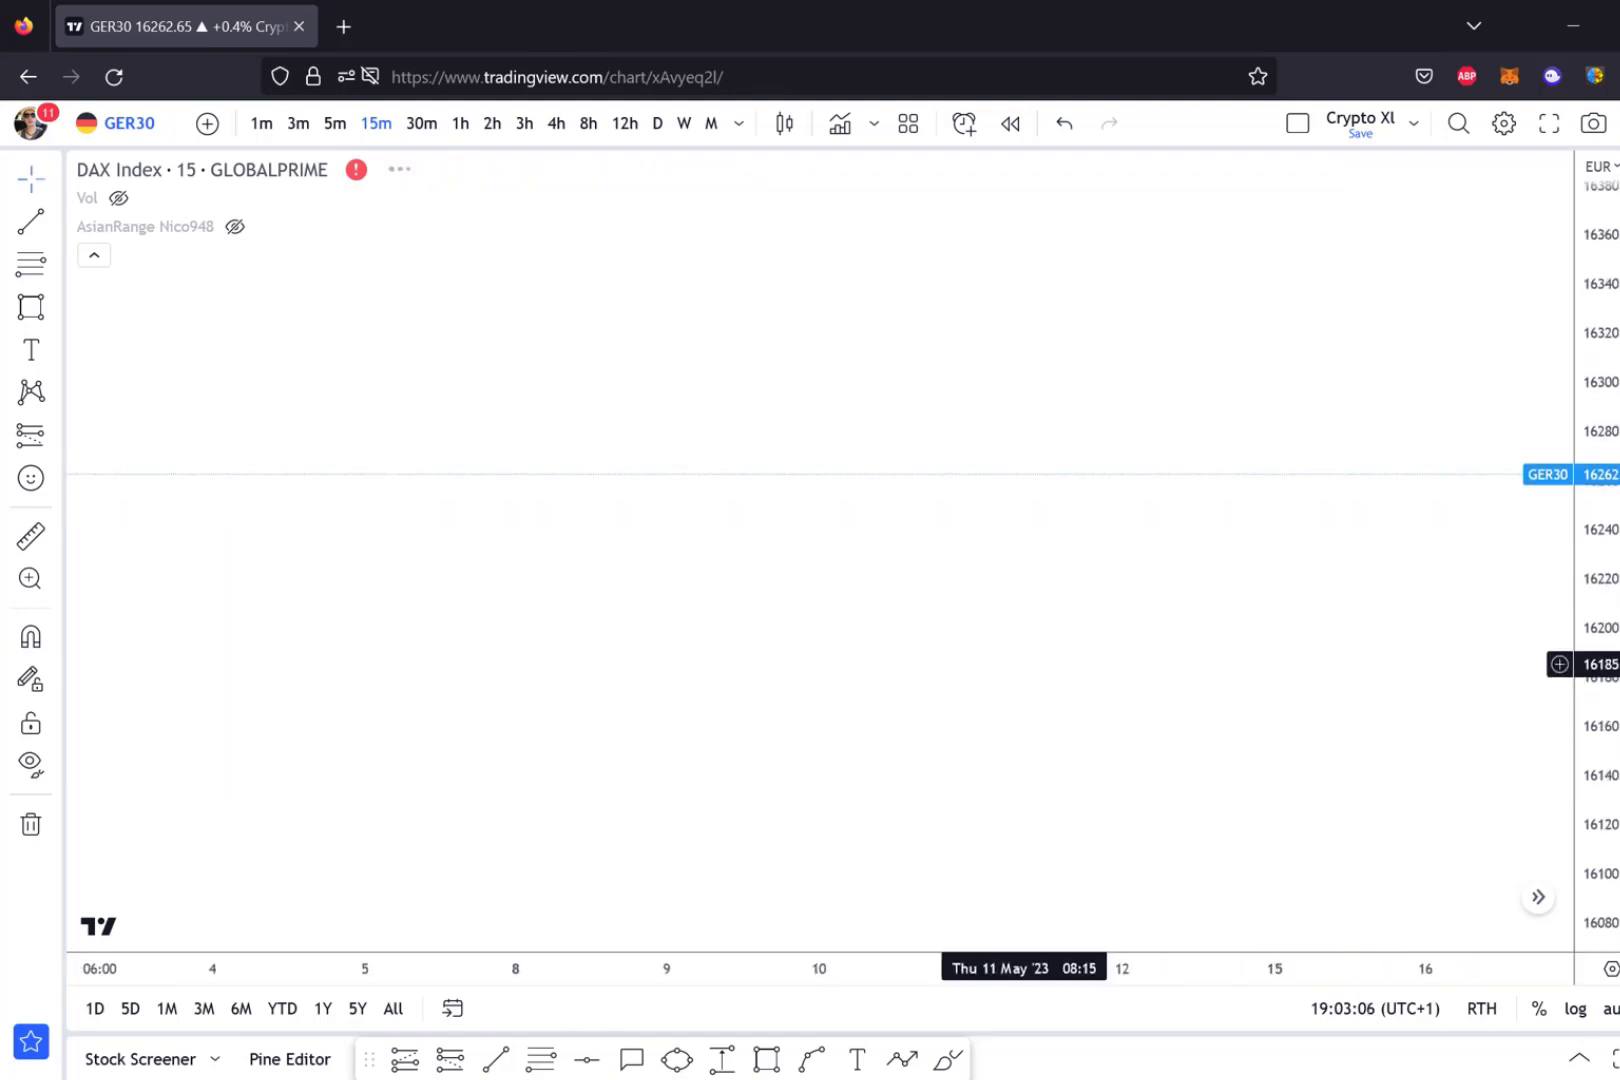
pyautogui.scroll(-5, 1030, 668)
pyautogui.moveTo(1085, 595); pyautogui.dragTo(1594, 452)
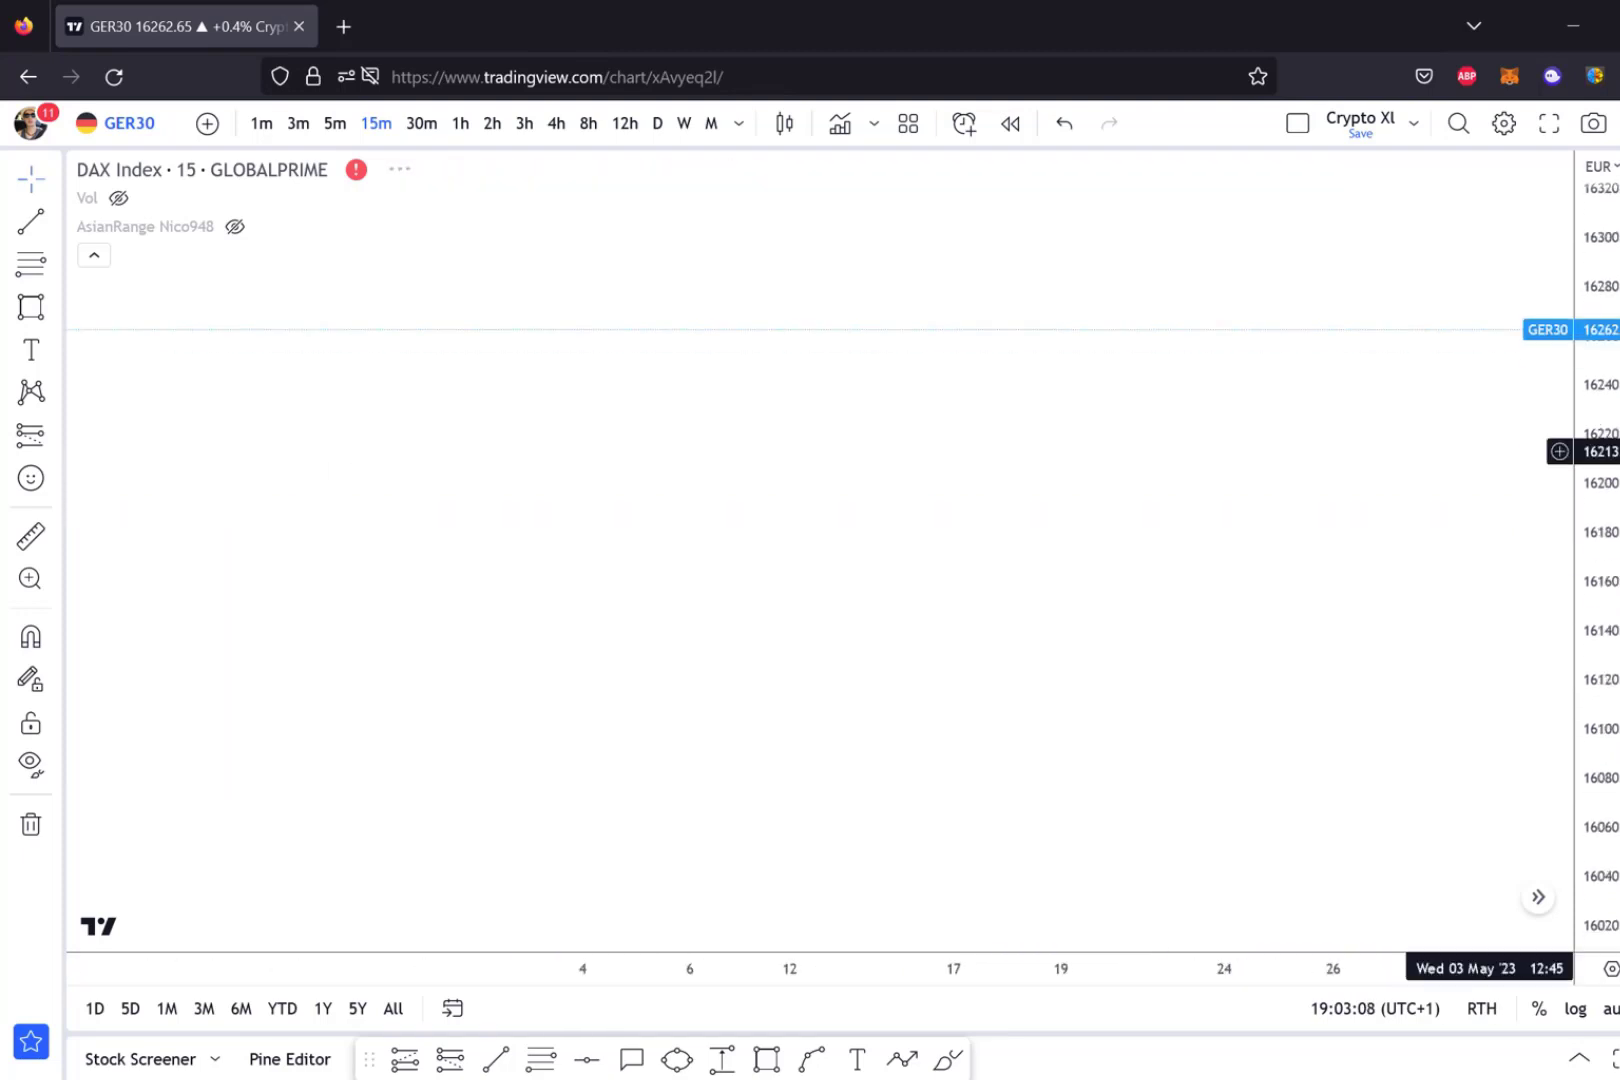
pyautogui.moveTo(1015, 643); pyautogui.dragTo(1582, 790)
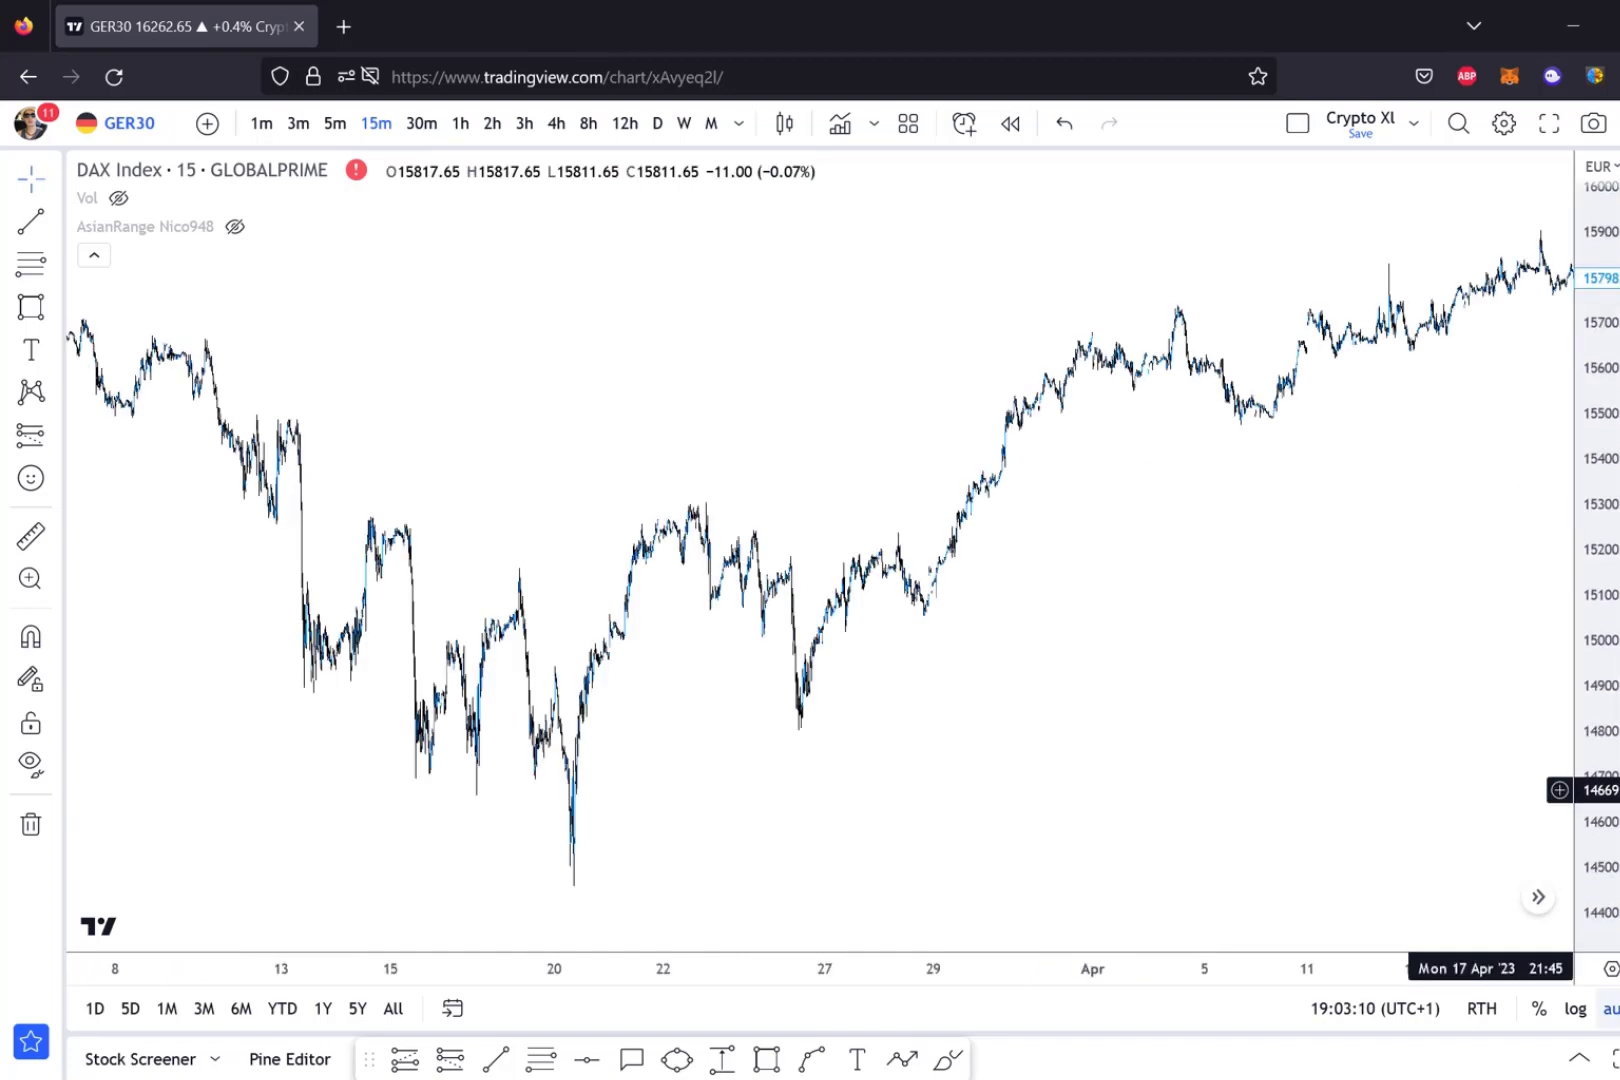
pyautogui.scroll(5, 1222, 751)
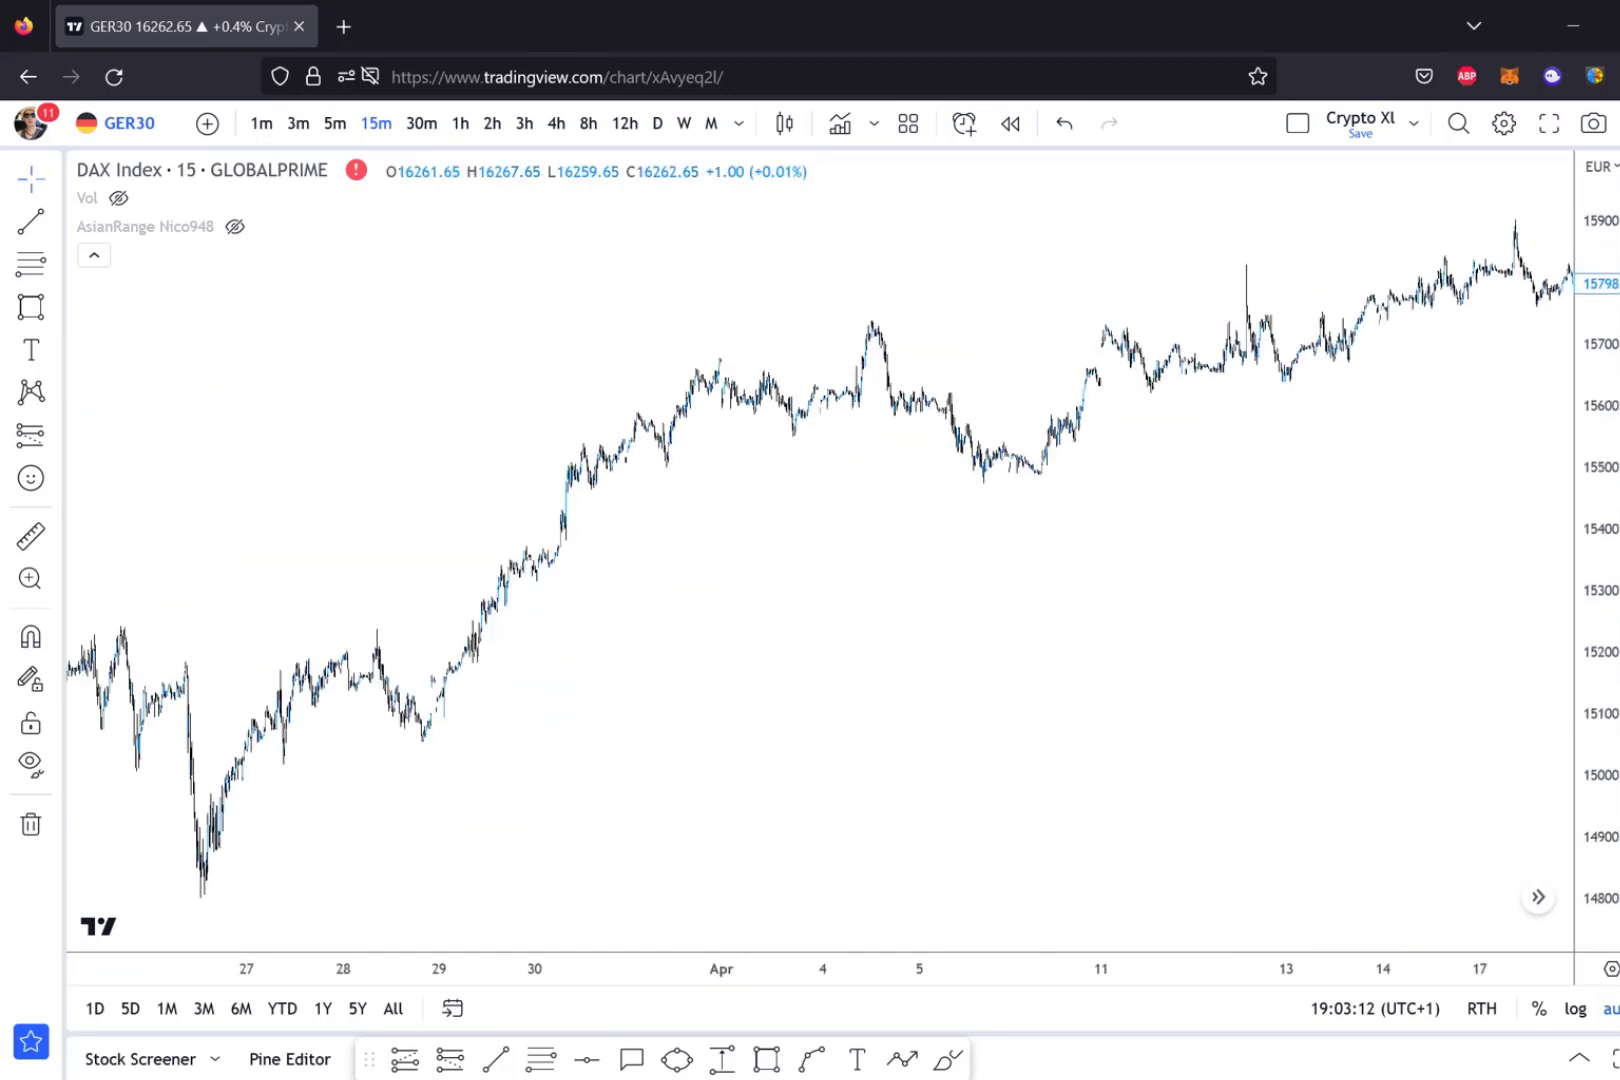
pyautogui.scroll(3, 1292, 440)
pyautogui.moveTo(1057, 693); pyautogui.dragTo(1303, 918)
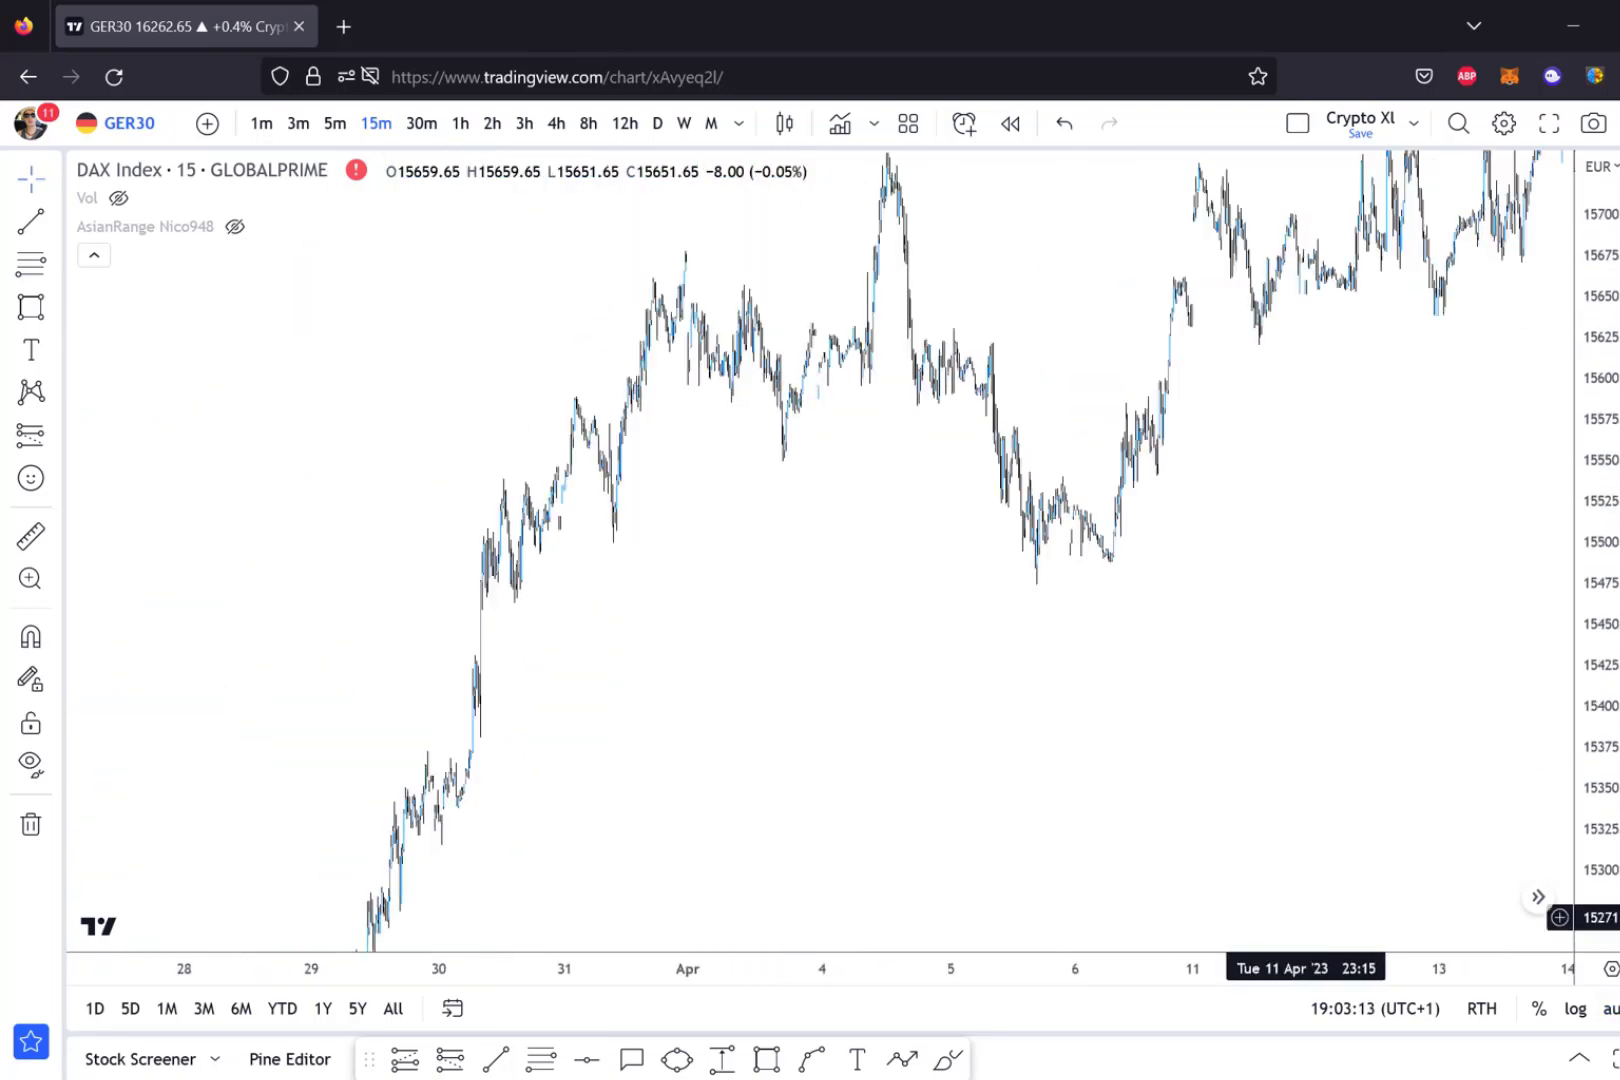
pyautogui.moveTo(1142, 786); pyautogui.dragTo(1172, 991)
pyautogui.scroll(4, 1363, 665)
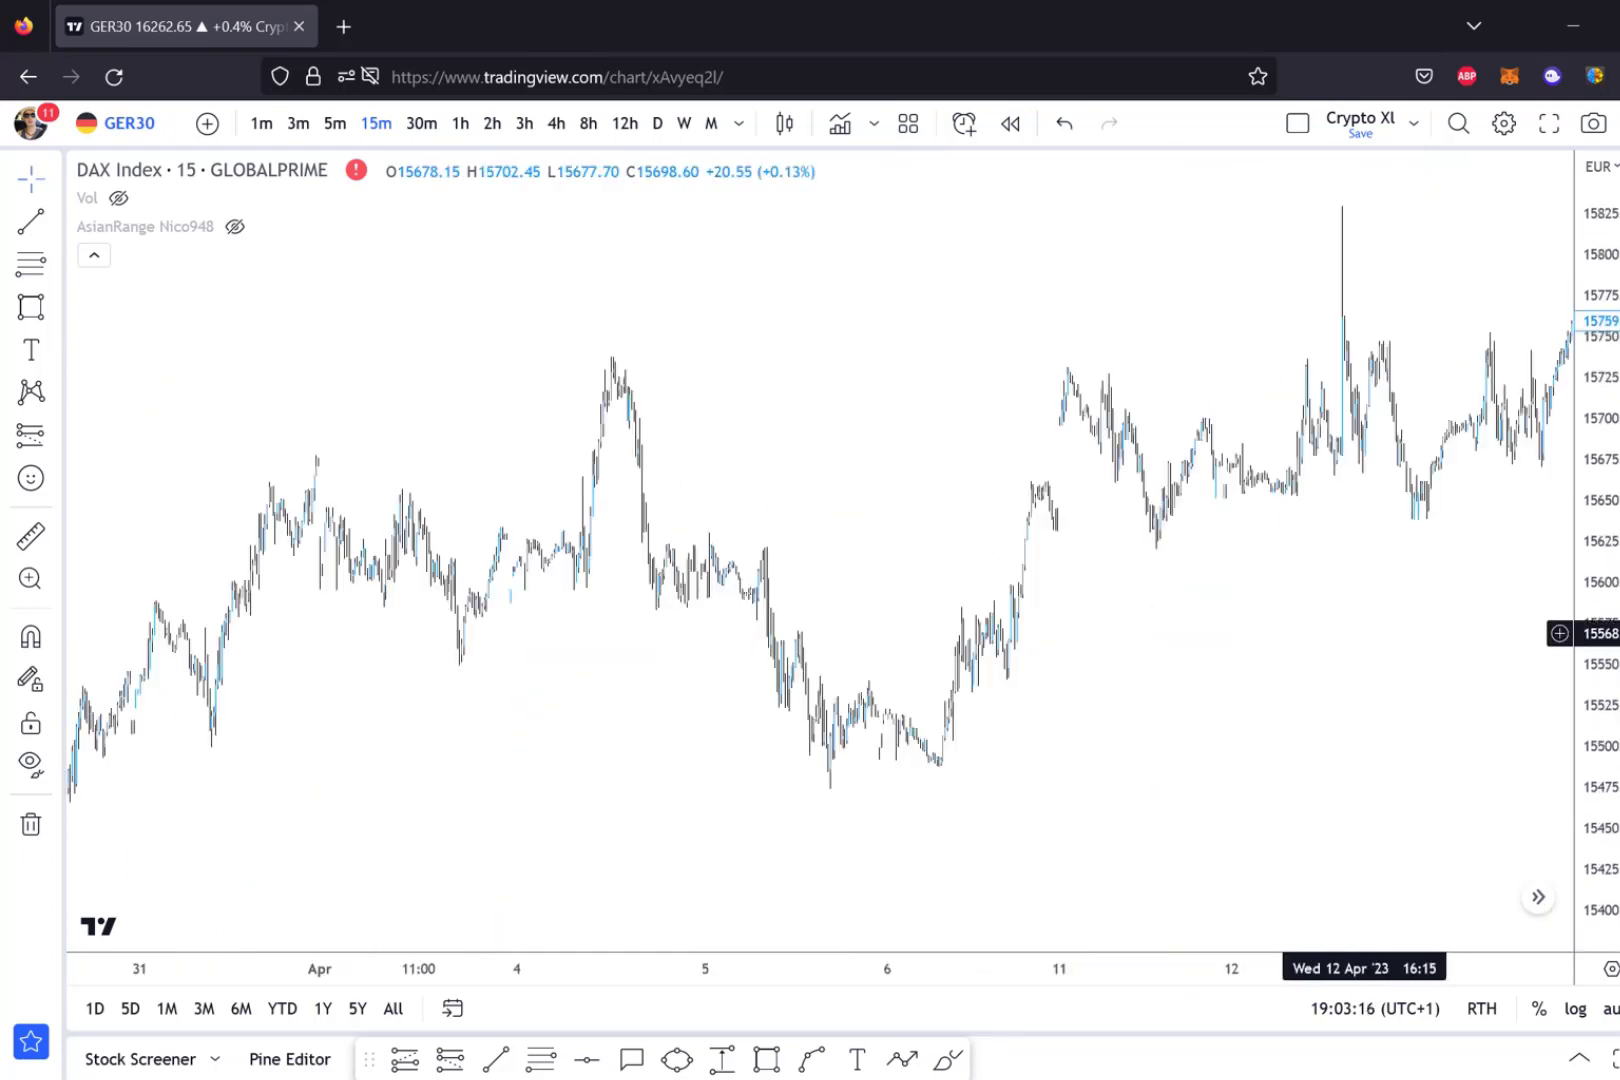
pyautogui.moveTo(930, 713); pyautogui.dragTo(10, 880)
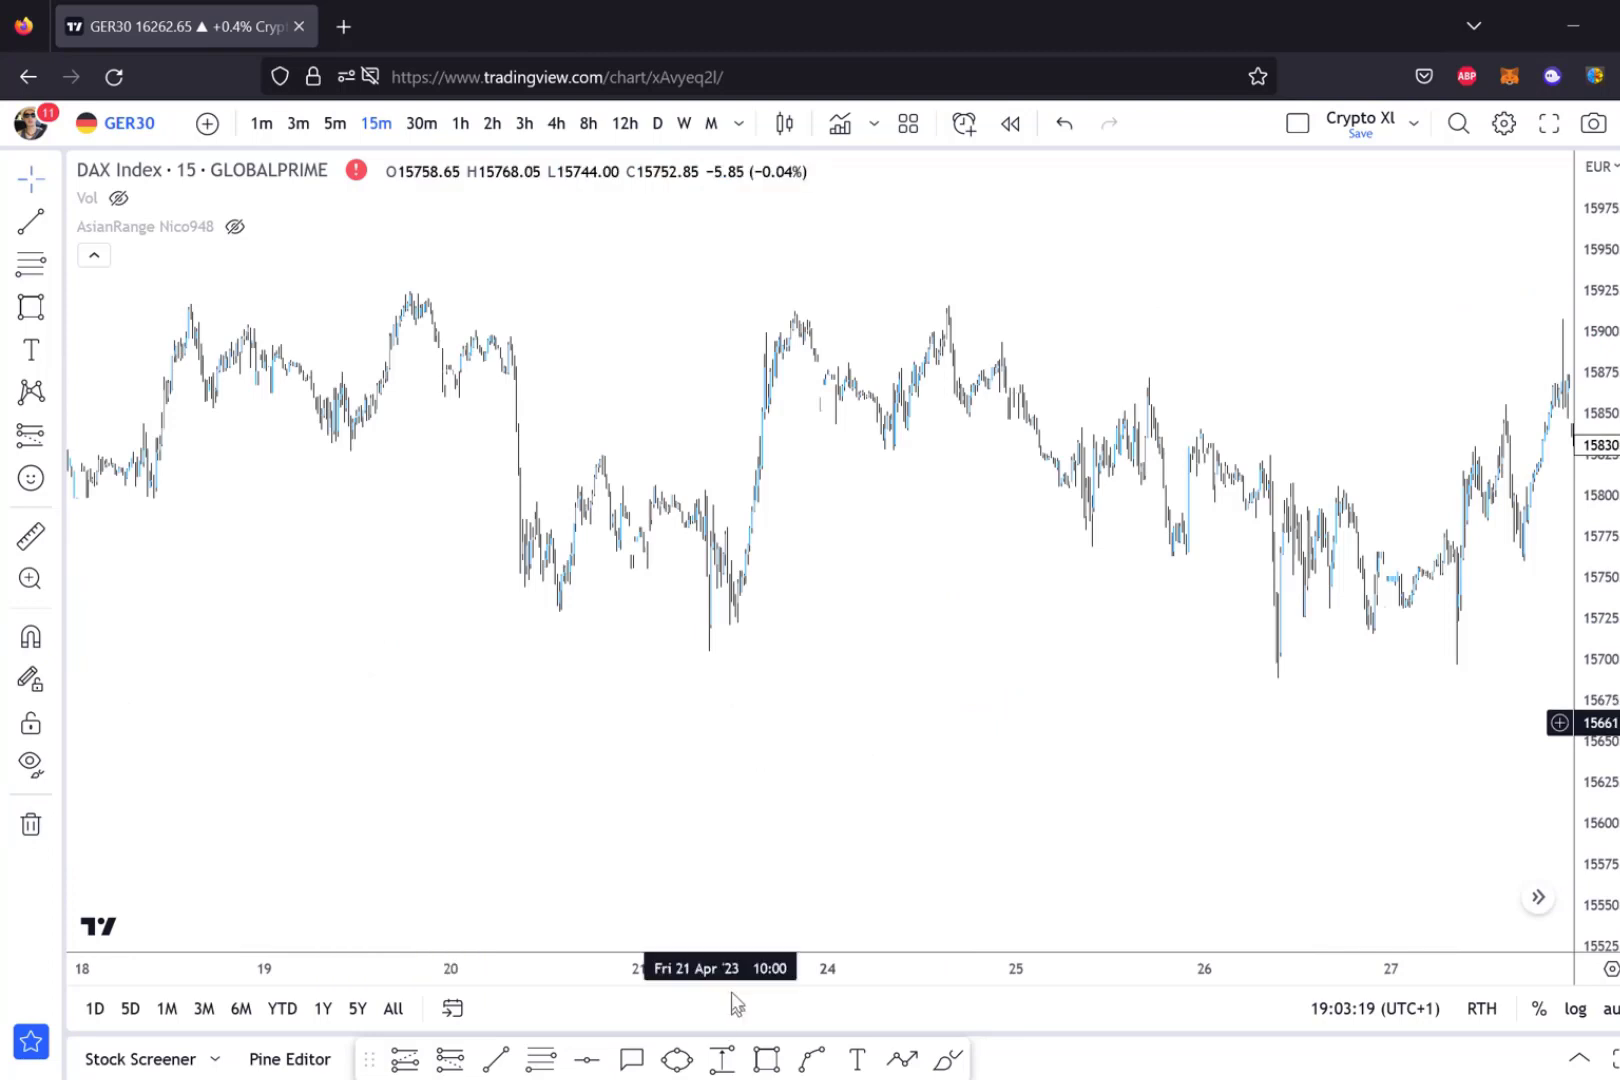
# Return to the most recent DAX candles and examine the swings from 18 May back to 5 May.
pyautogui.click(1540, 898)
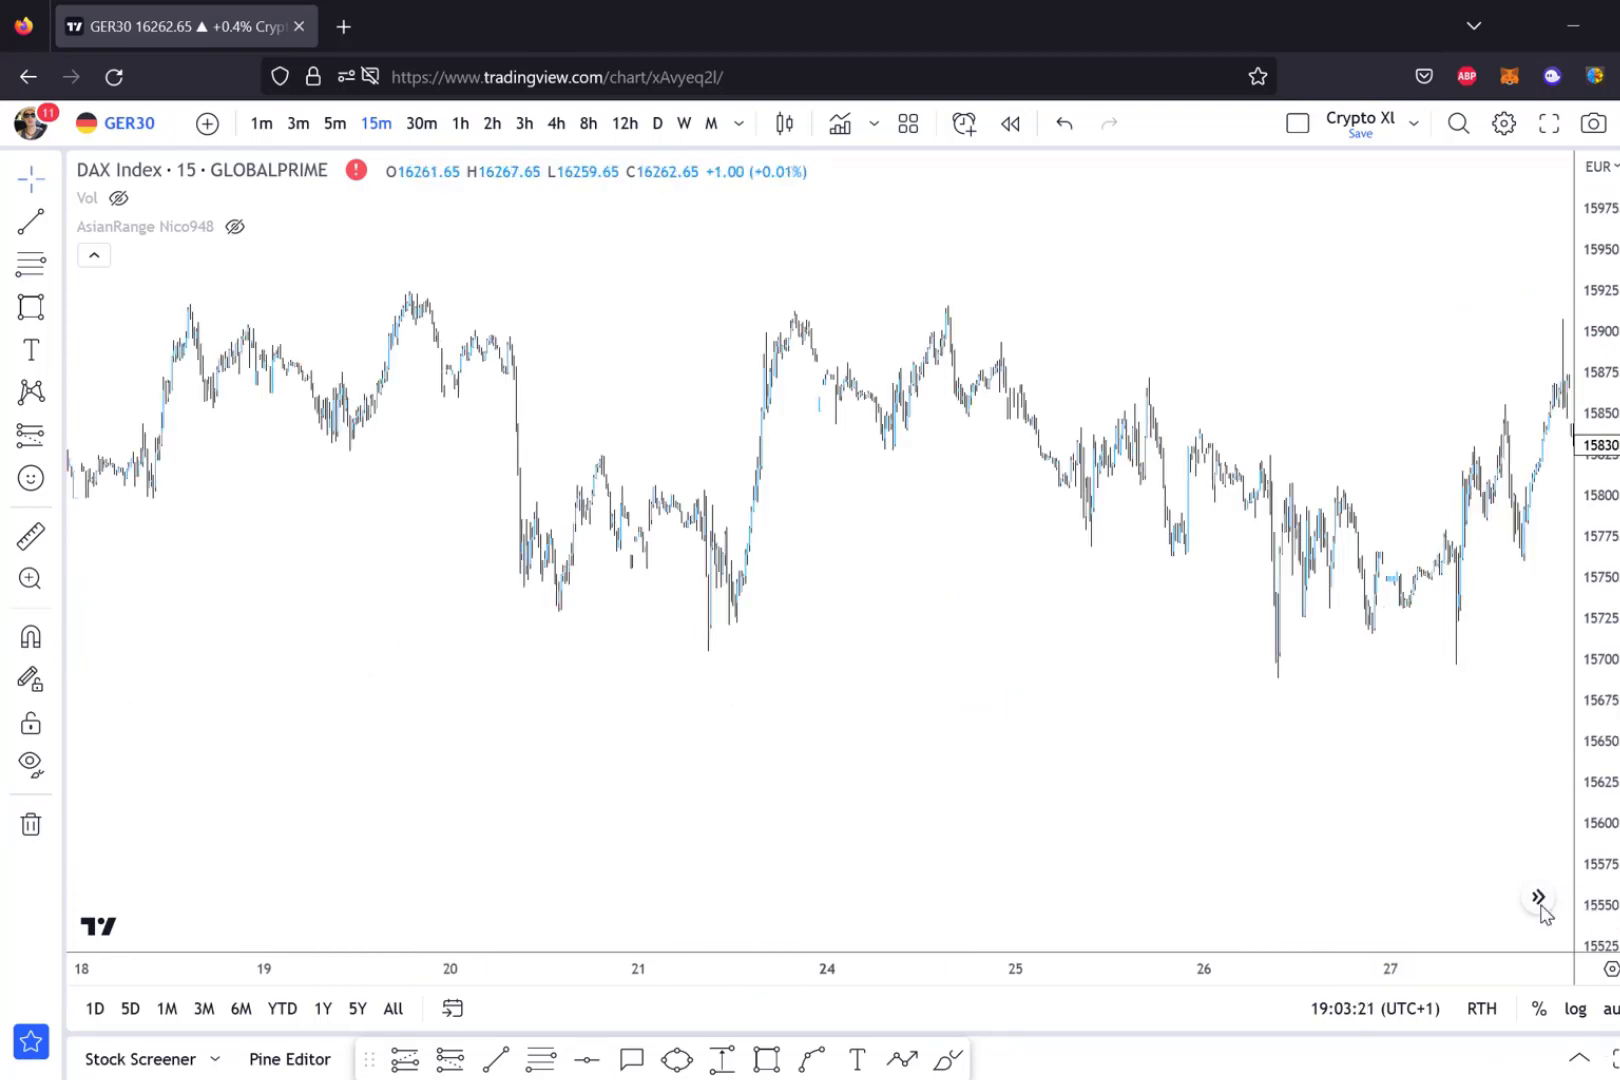
pyautogui.moveTo(1317, 458); pyautogui.dragTo(1419, 638)
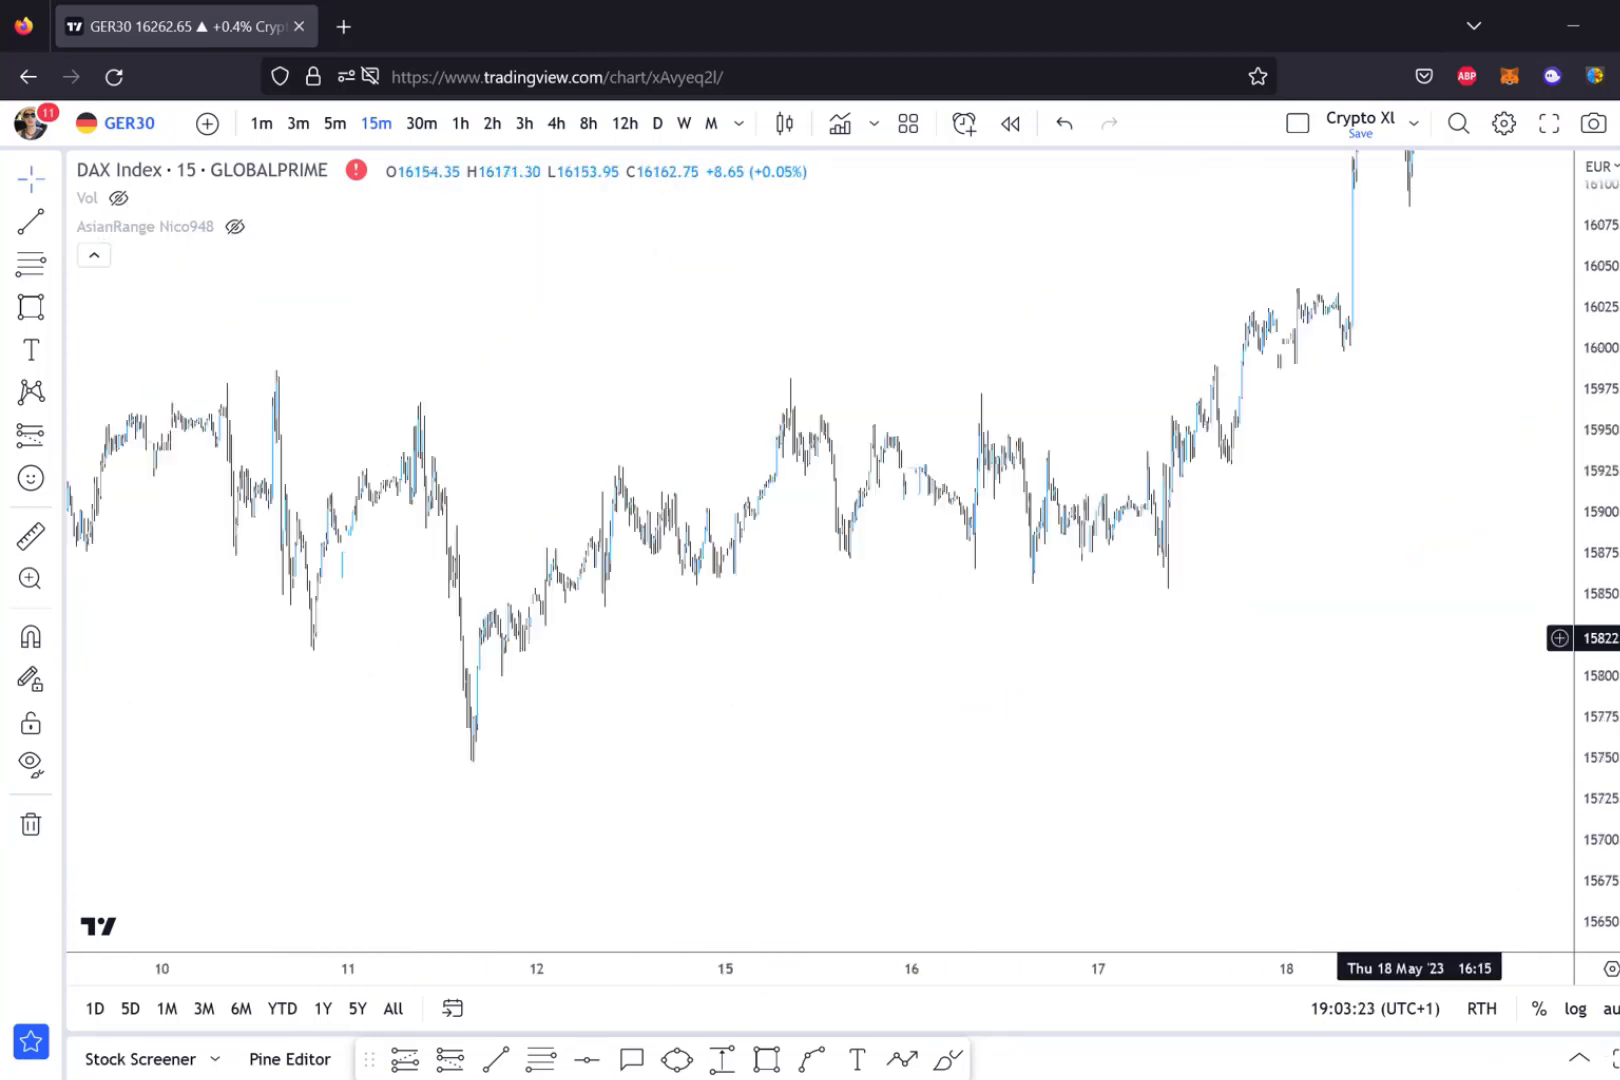
pyautogui.moveTo(1392, 893); pyautogui.dragTo(1468, 279)
pyautogui.moveTo(1361, 428); pyautogui.dragTo(1392, 325)
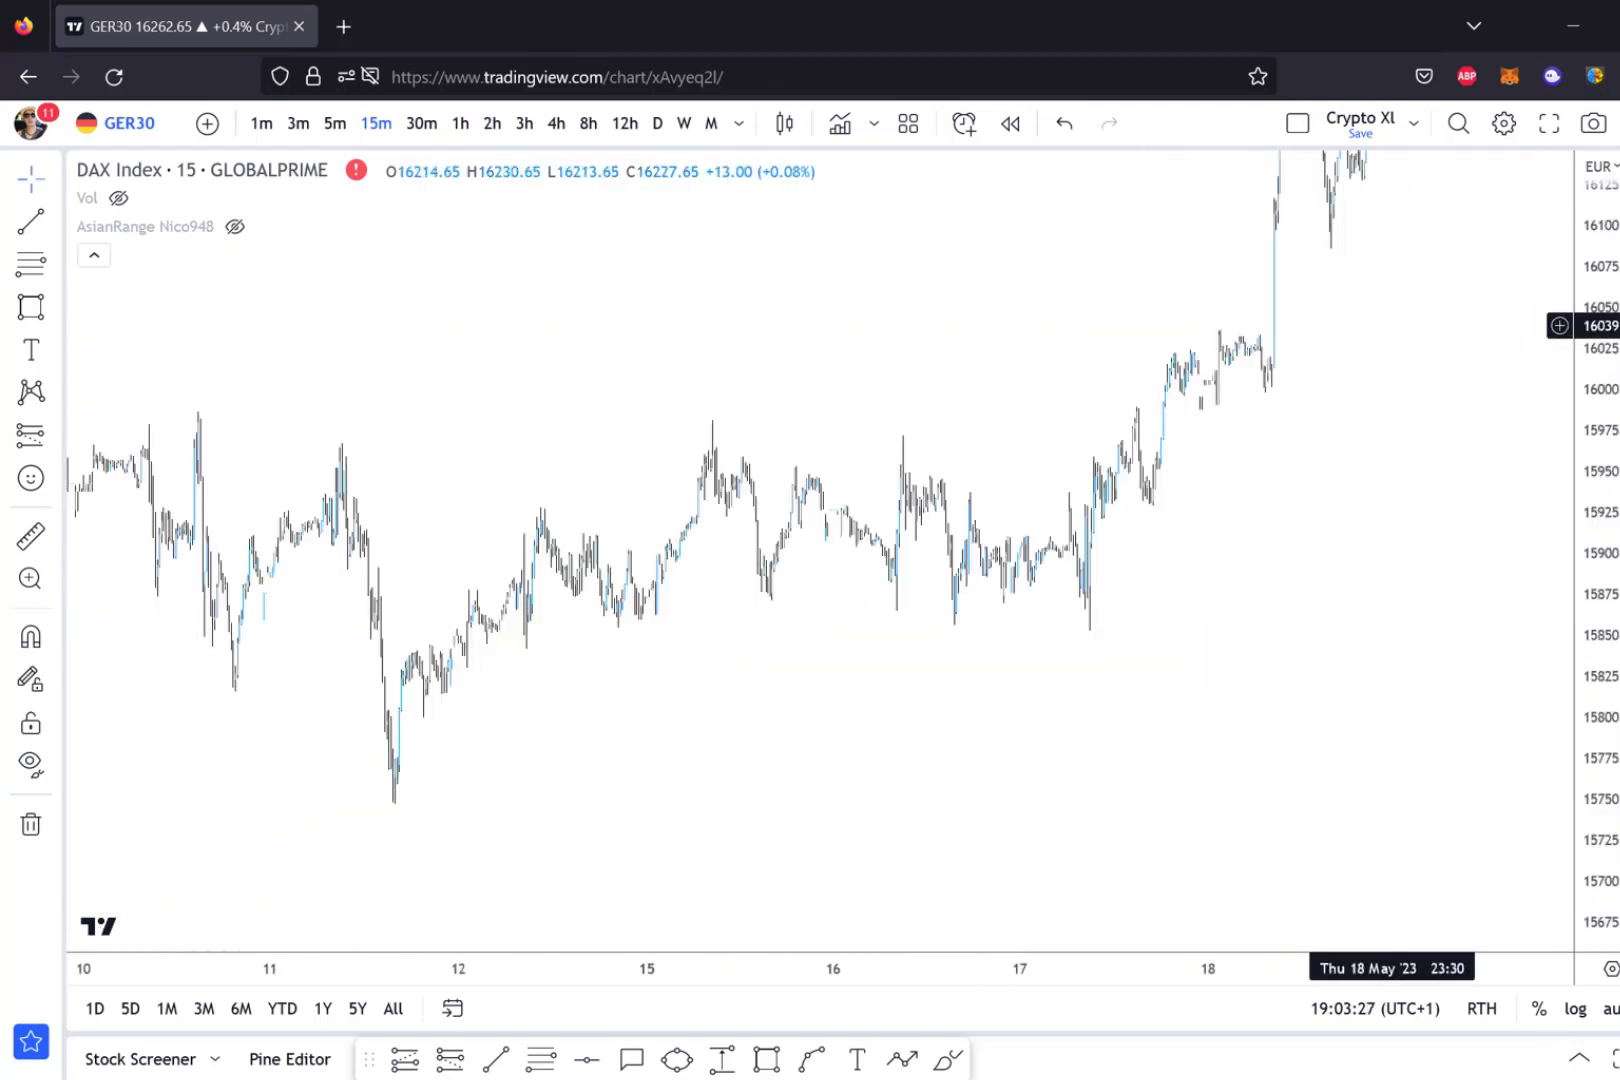
pyautogui.scroll(3, 1392, 325)
pyautogui.moveTo(1614, 790); pyautogui.dragTo(1602, 557)
pyautogui.moveTo(1103, 557); pyautogui.dragTo(1331, 551)
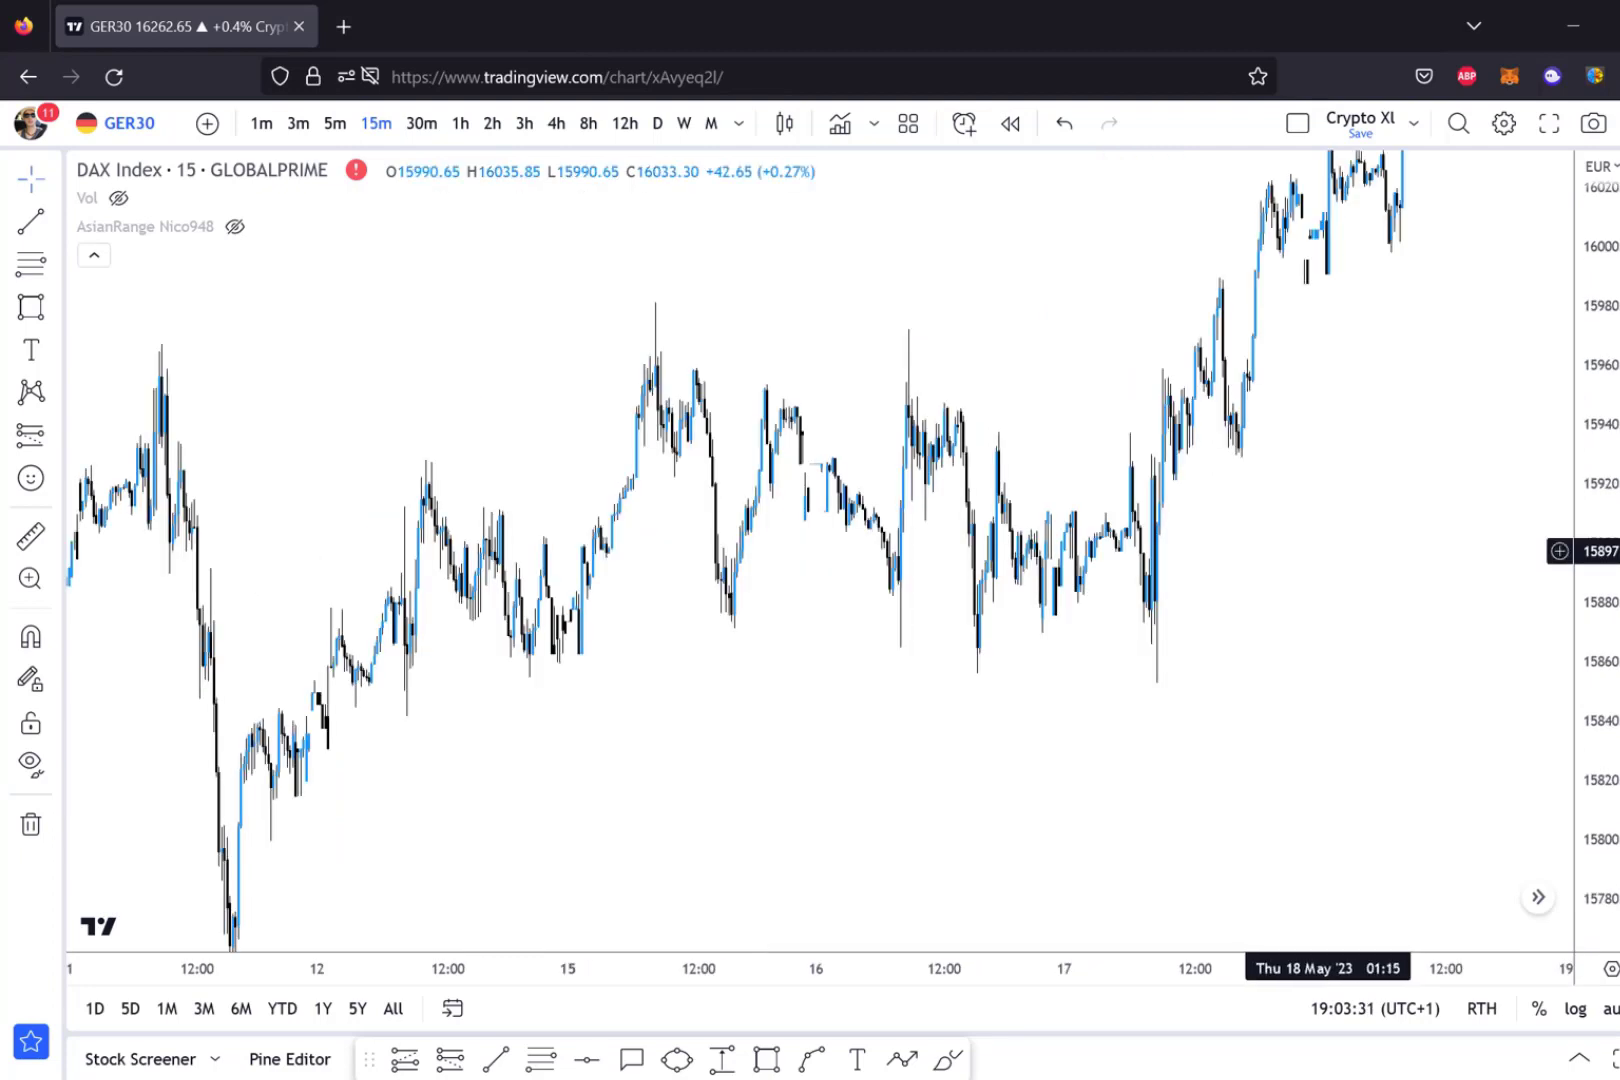
pyautogui.scroll(2, 506, 240)
pyautogui.scroll(2, 565, 242)
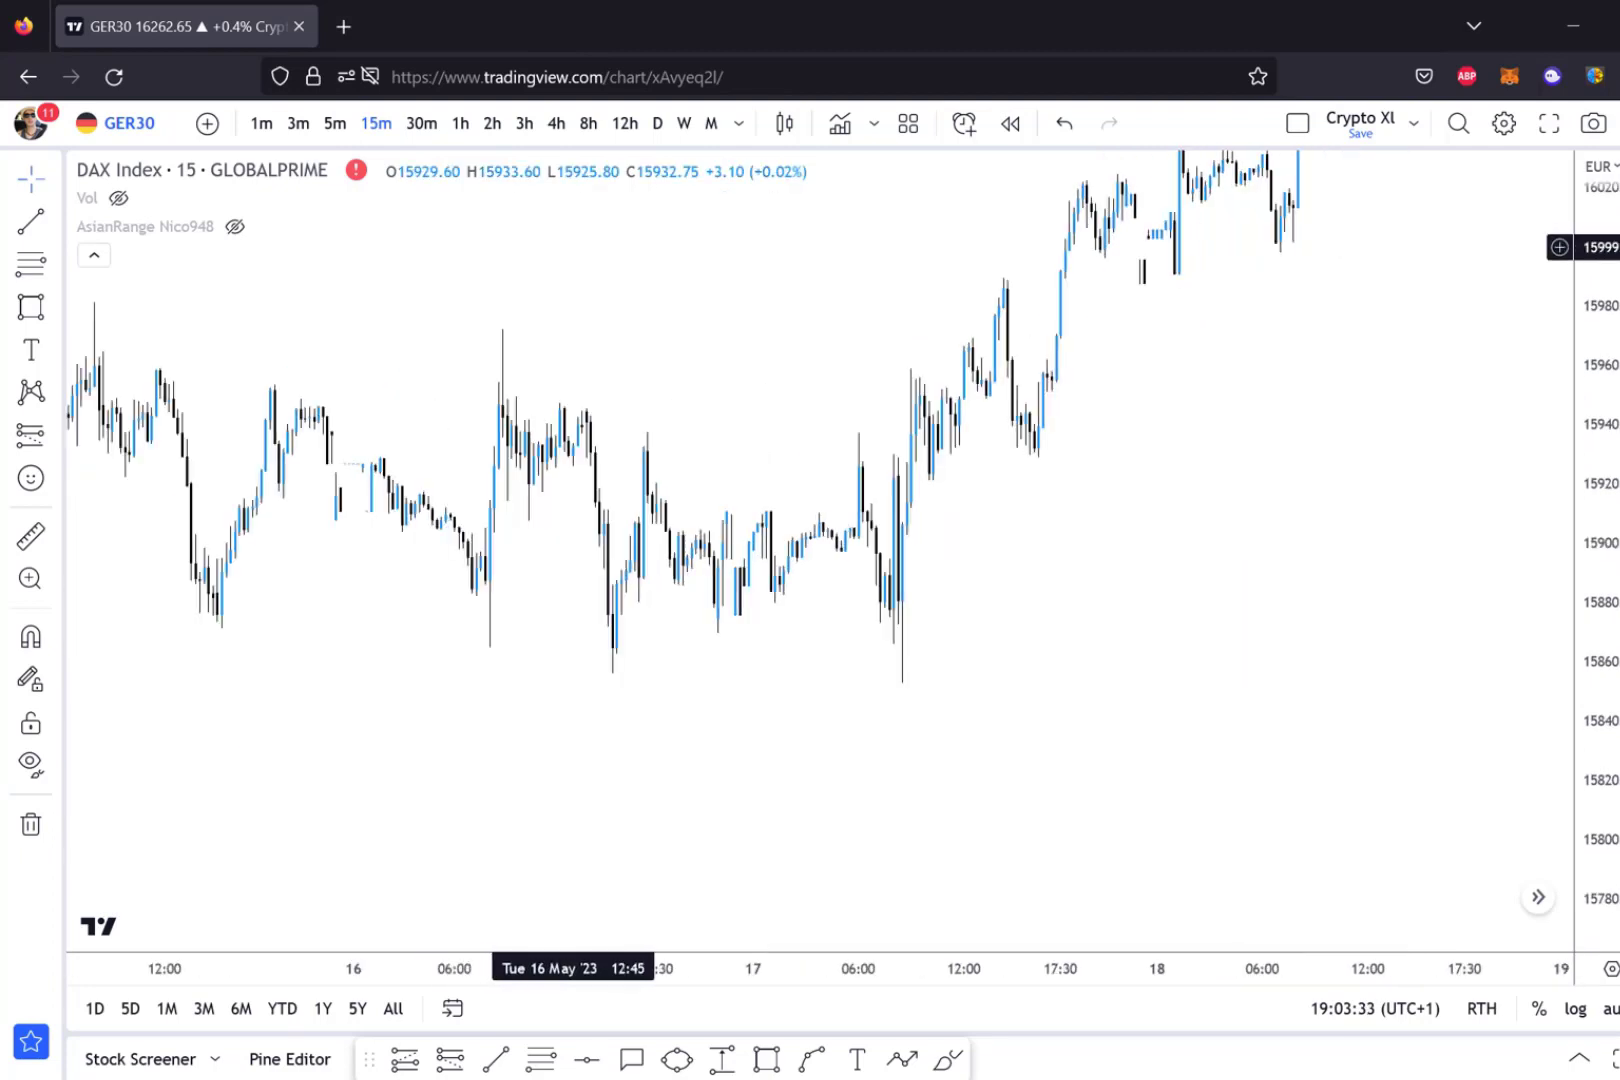
pyautogui.hscroll(-3, 955, 730)
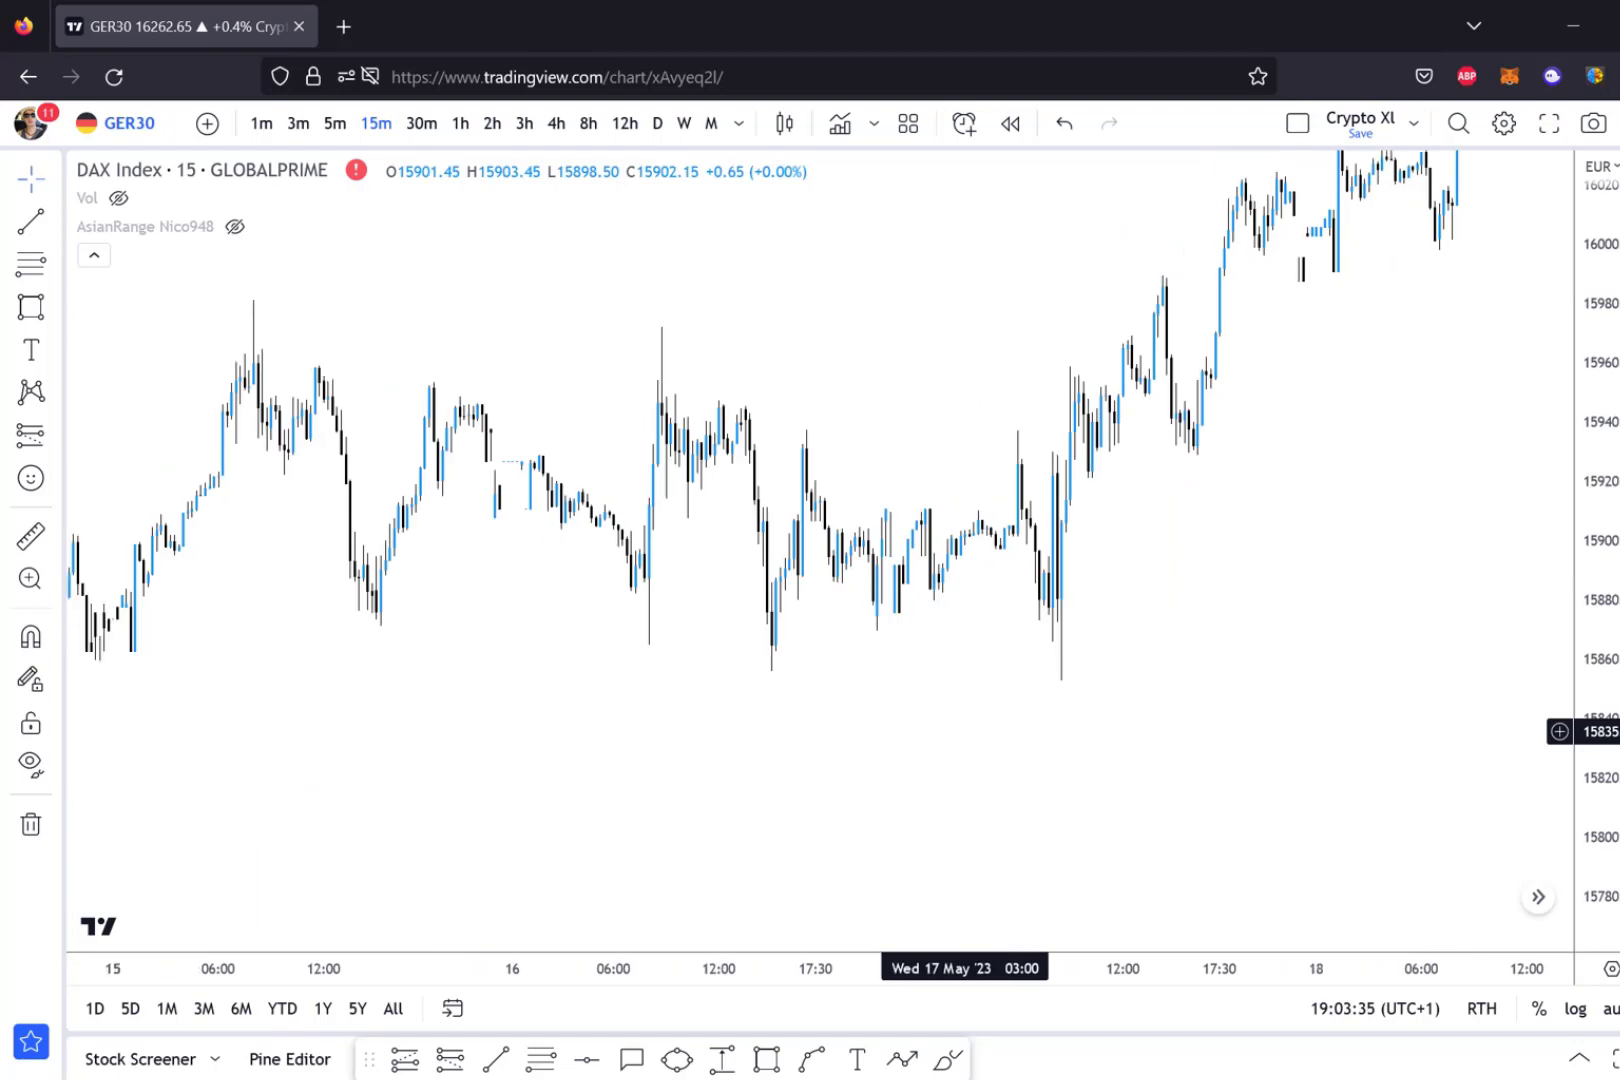
pyautogui.hscroll(-10, 965, 731)
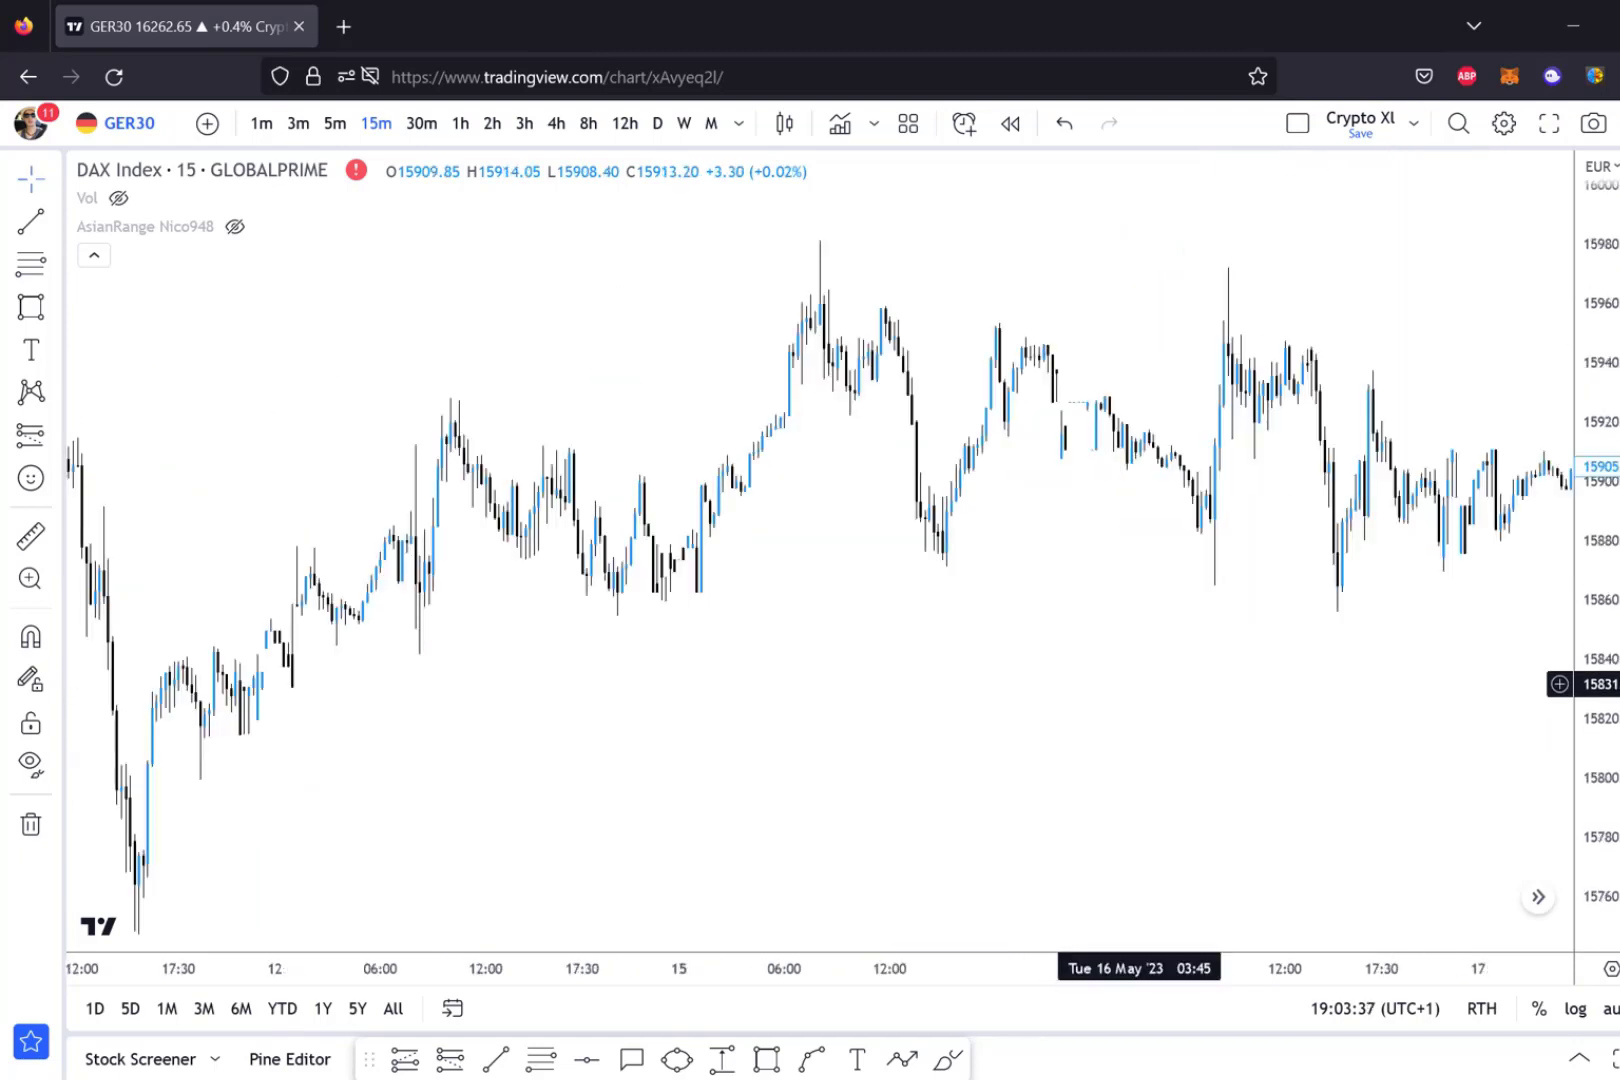
pyautogui.hscroll(-15, 860, 739)
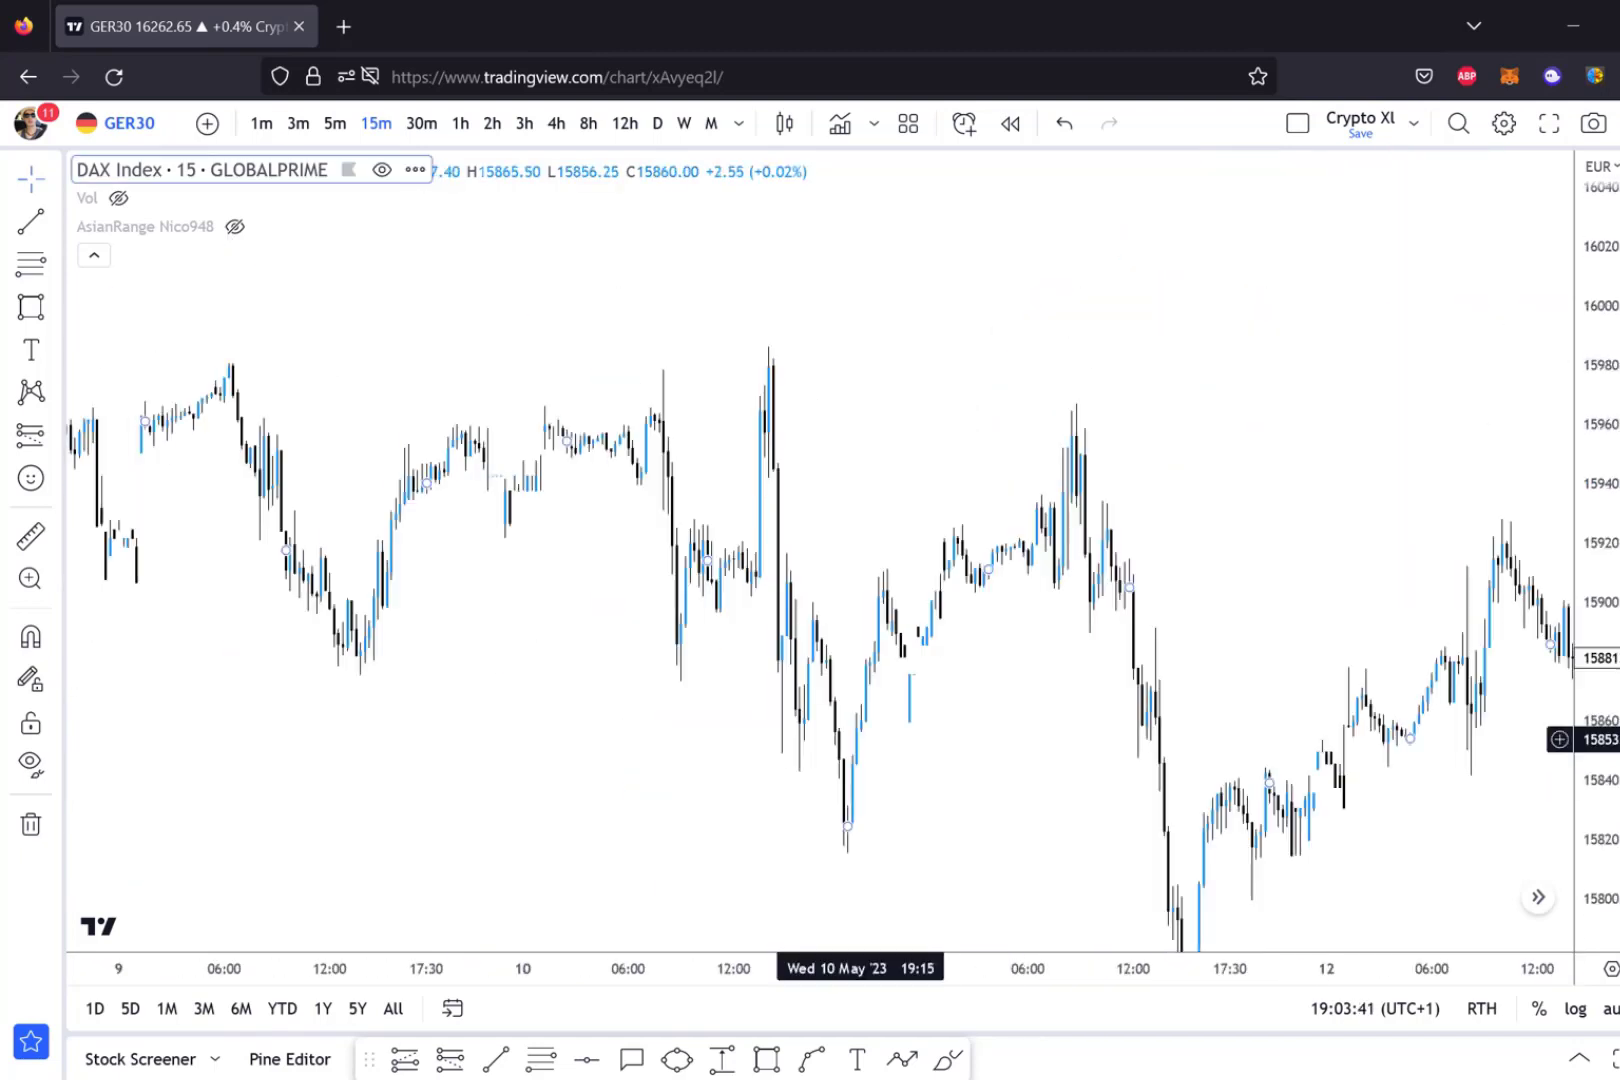
pyautogui.hscroll(-5, 860, 739)
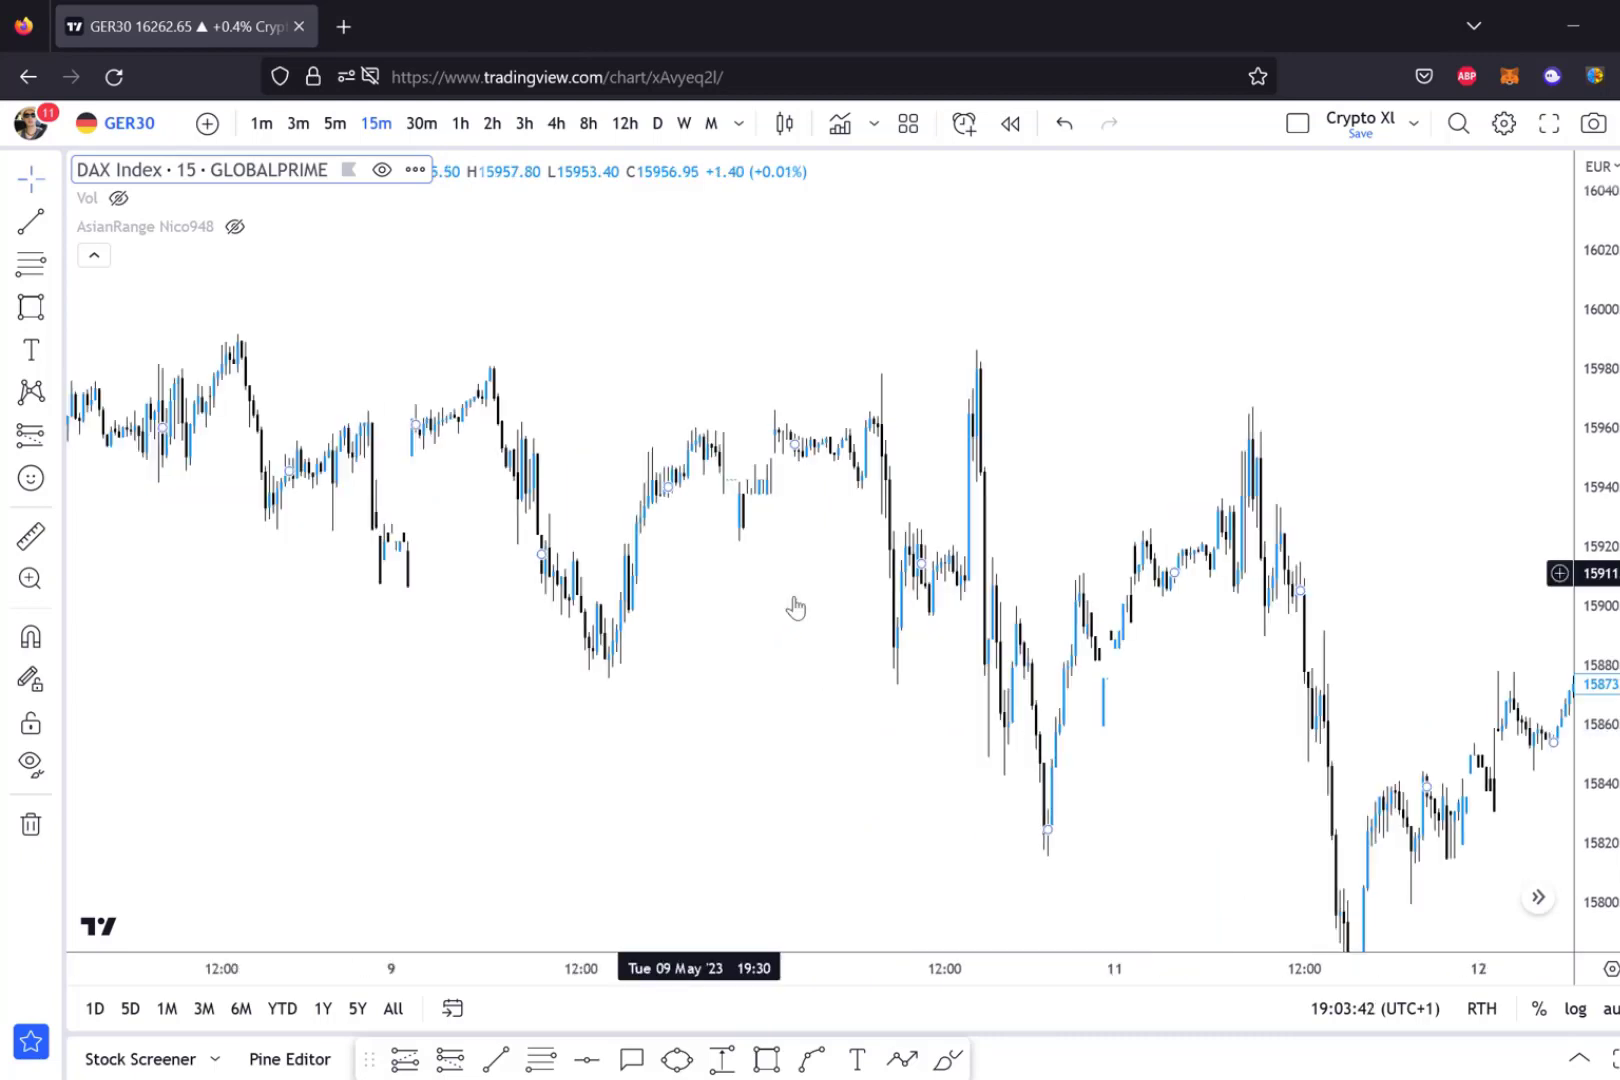
pyautogui.scroll(-3, 795, 596)
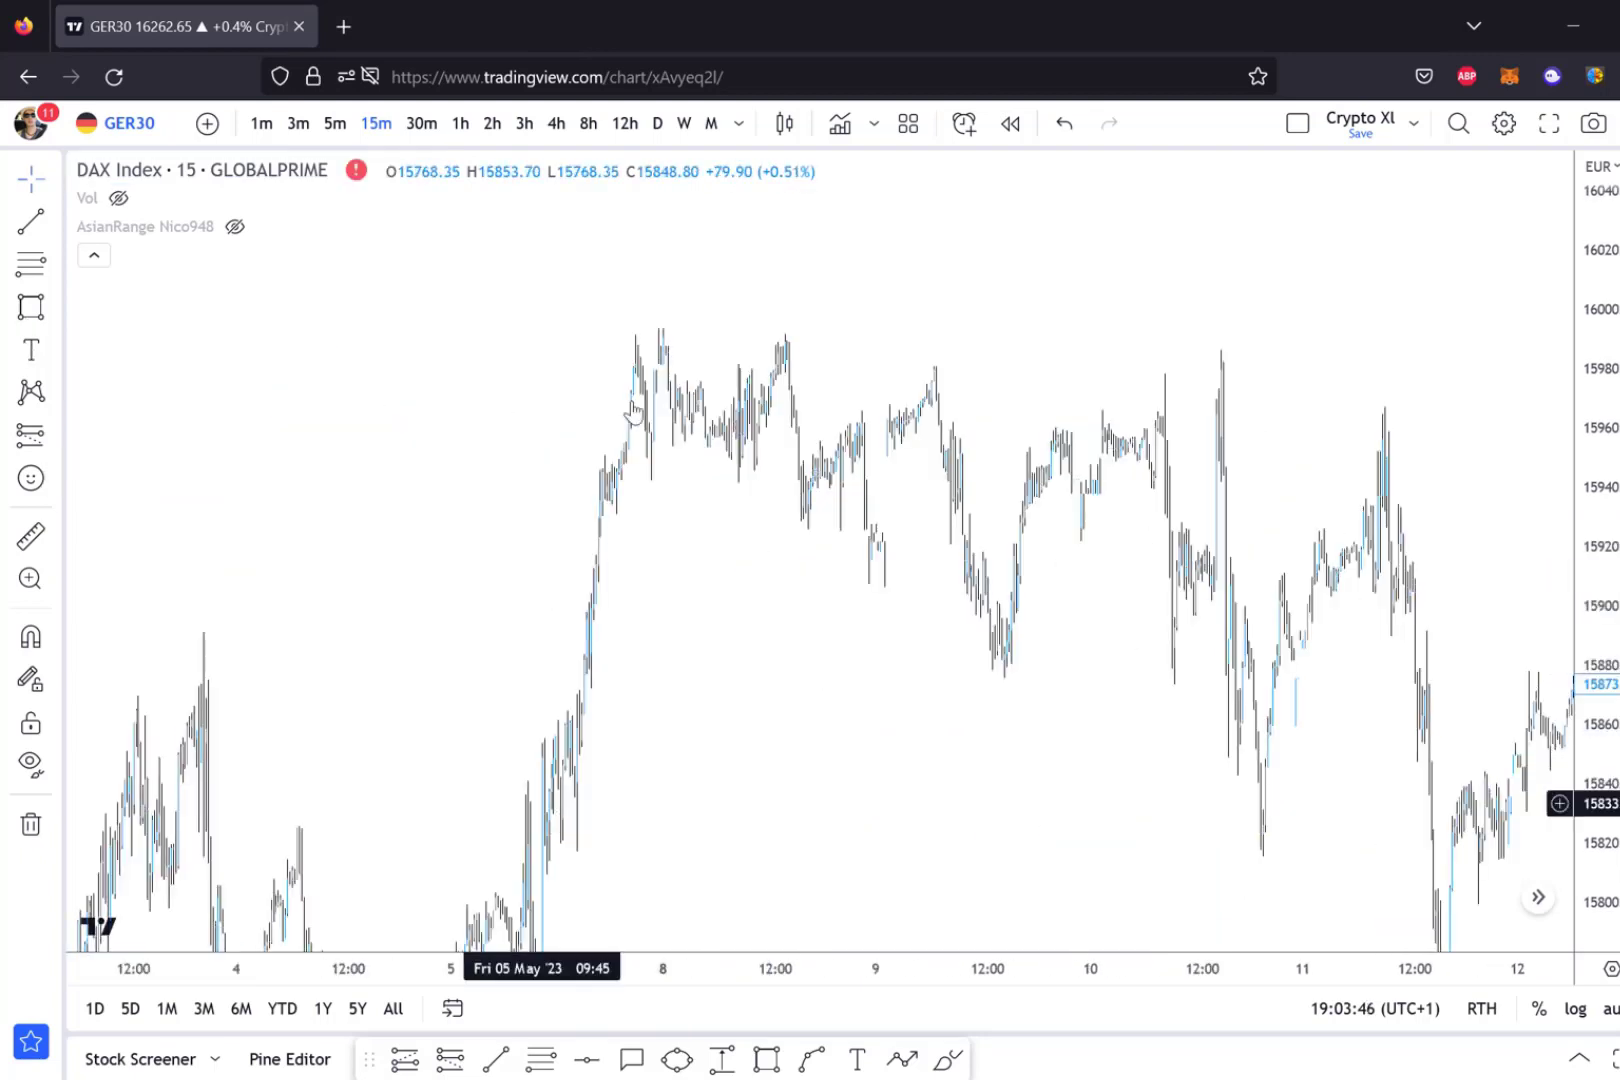
pyautogui.scroll(3, 625, 334)
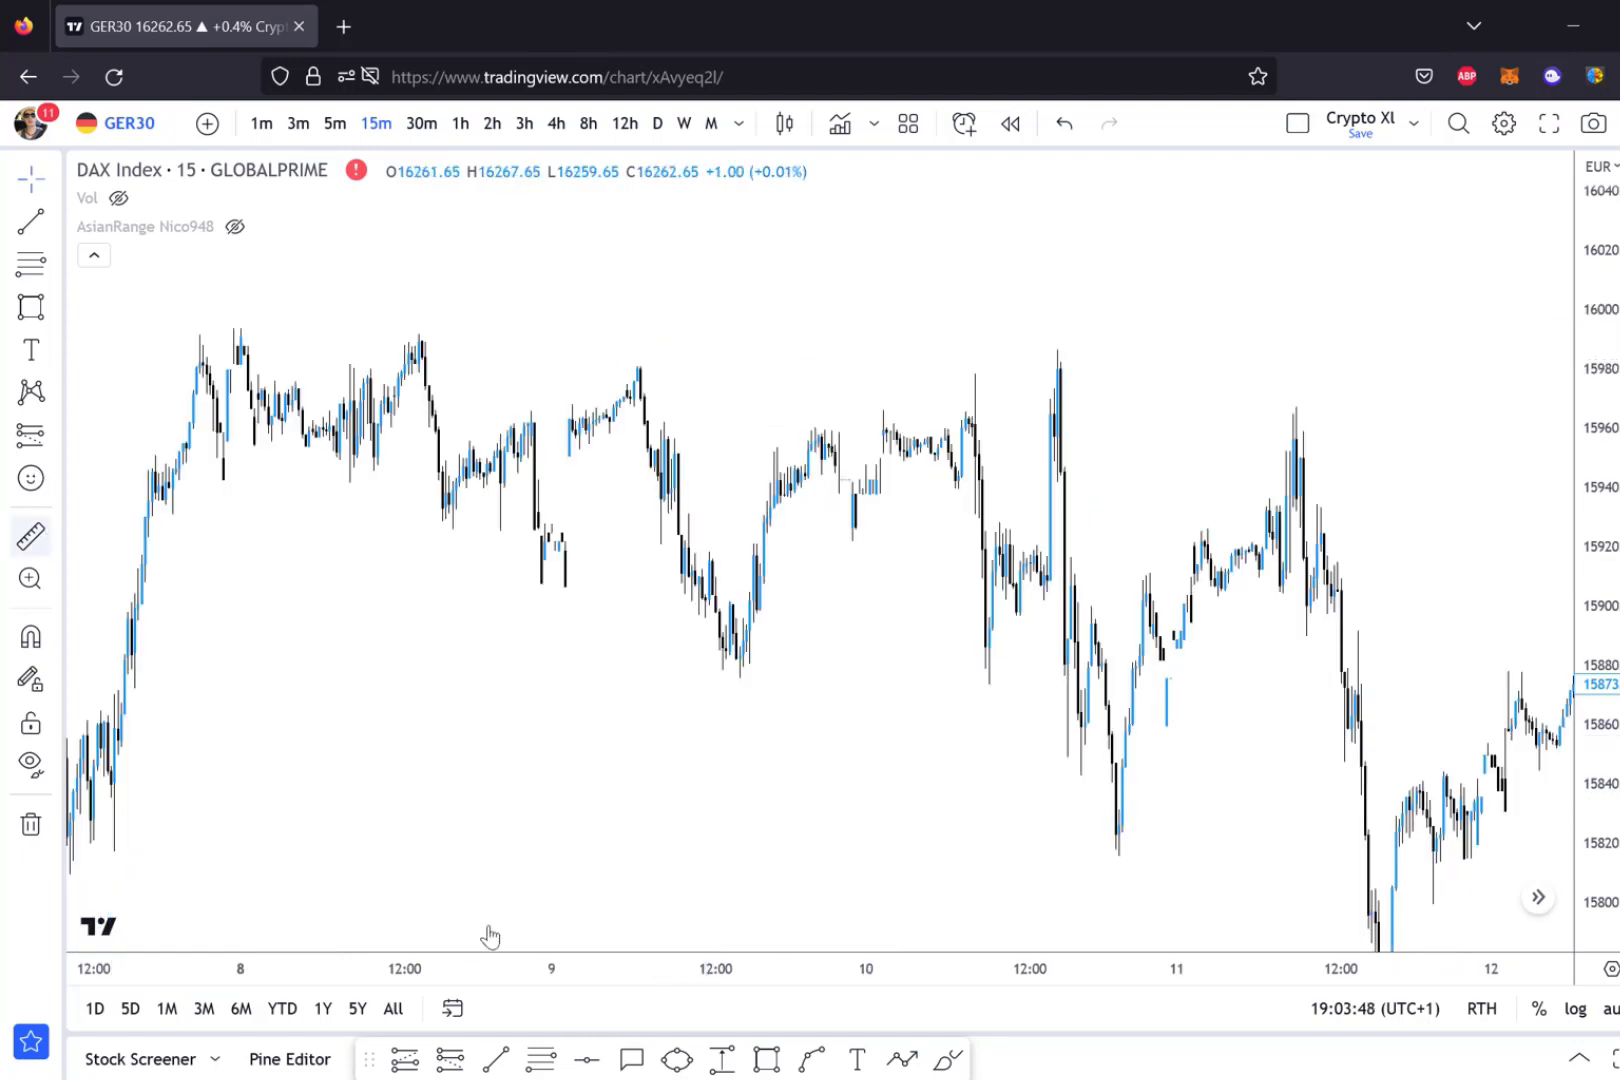
# Trace the alternating swing highs and lows from 8 to 11 May with a path, then delete the path.
pyautogui.click(902, 1059)
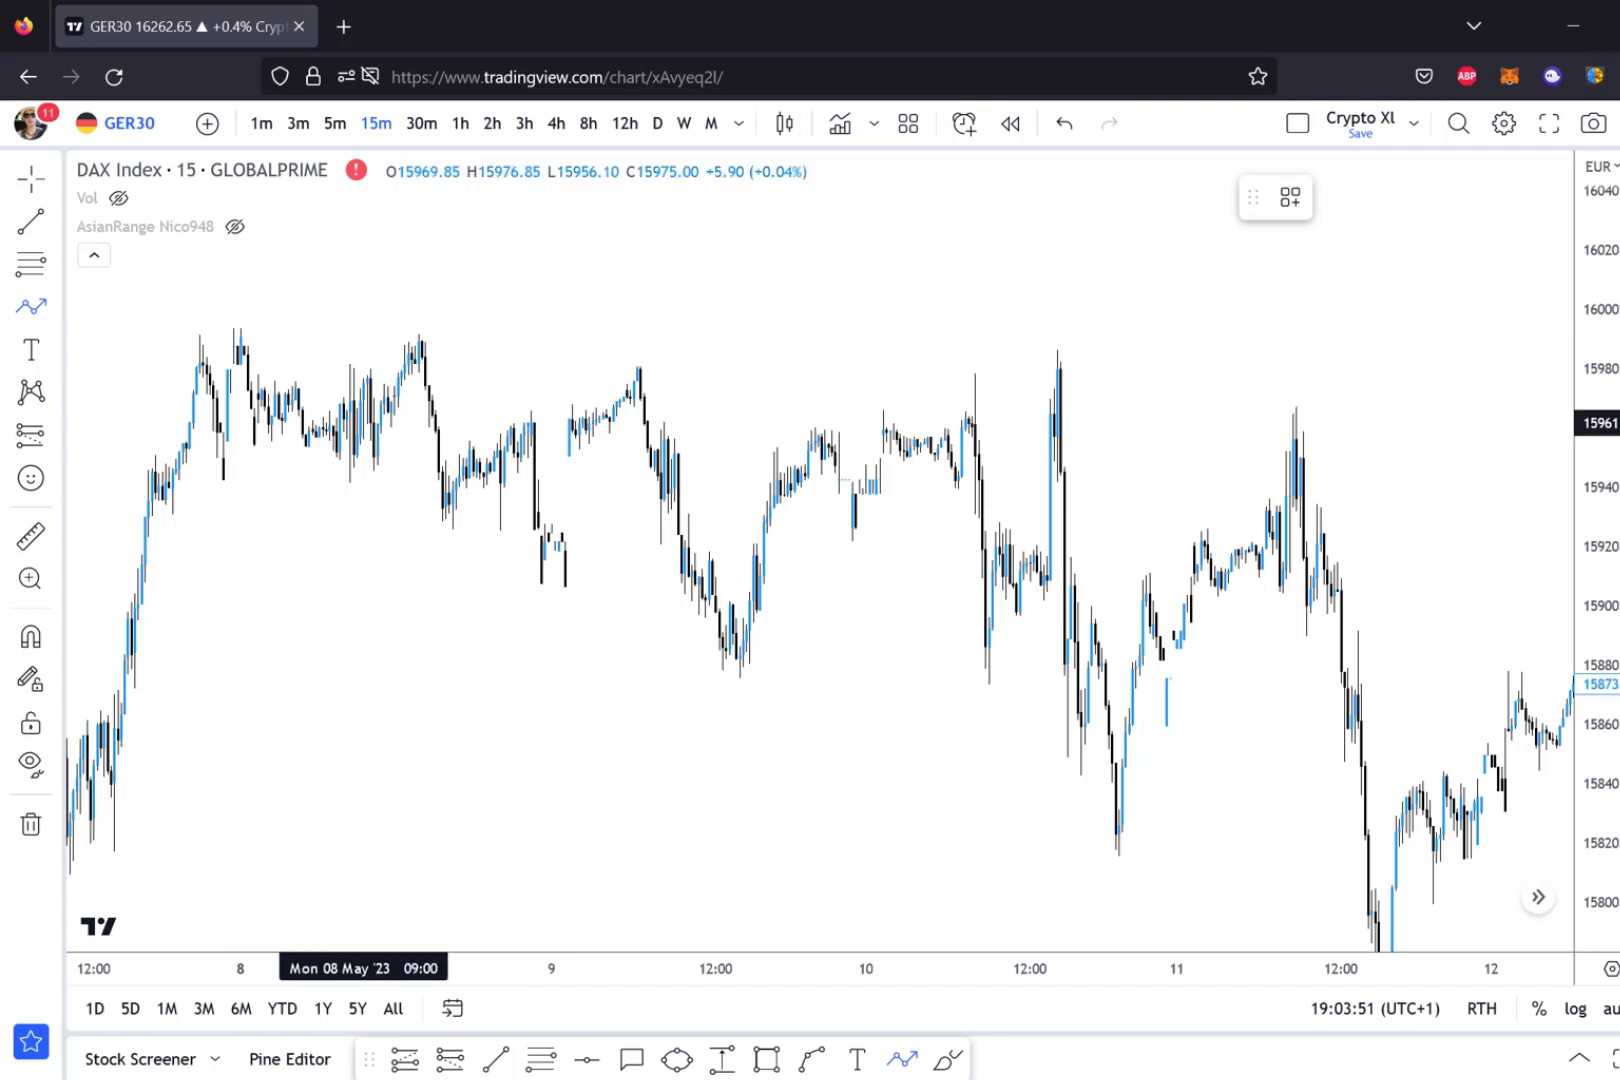
pyautogui.click(237, 334)
pyautogui.click(346, 483)
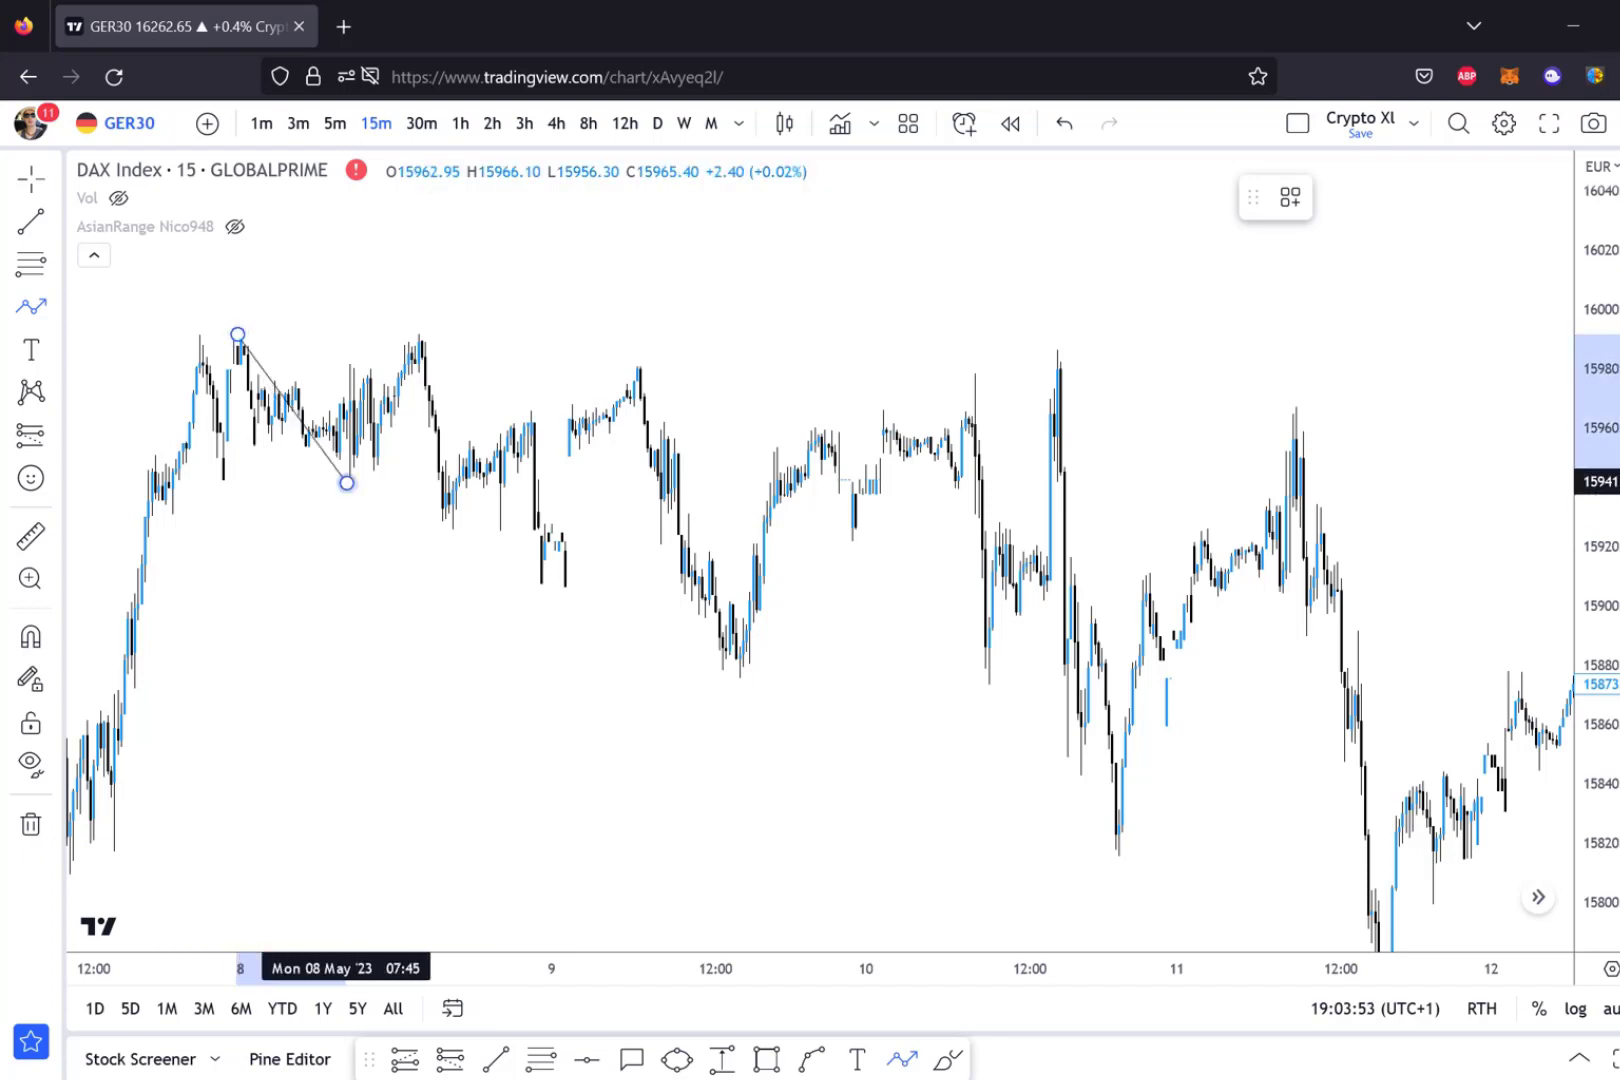
pyautogui.click(408, 338)
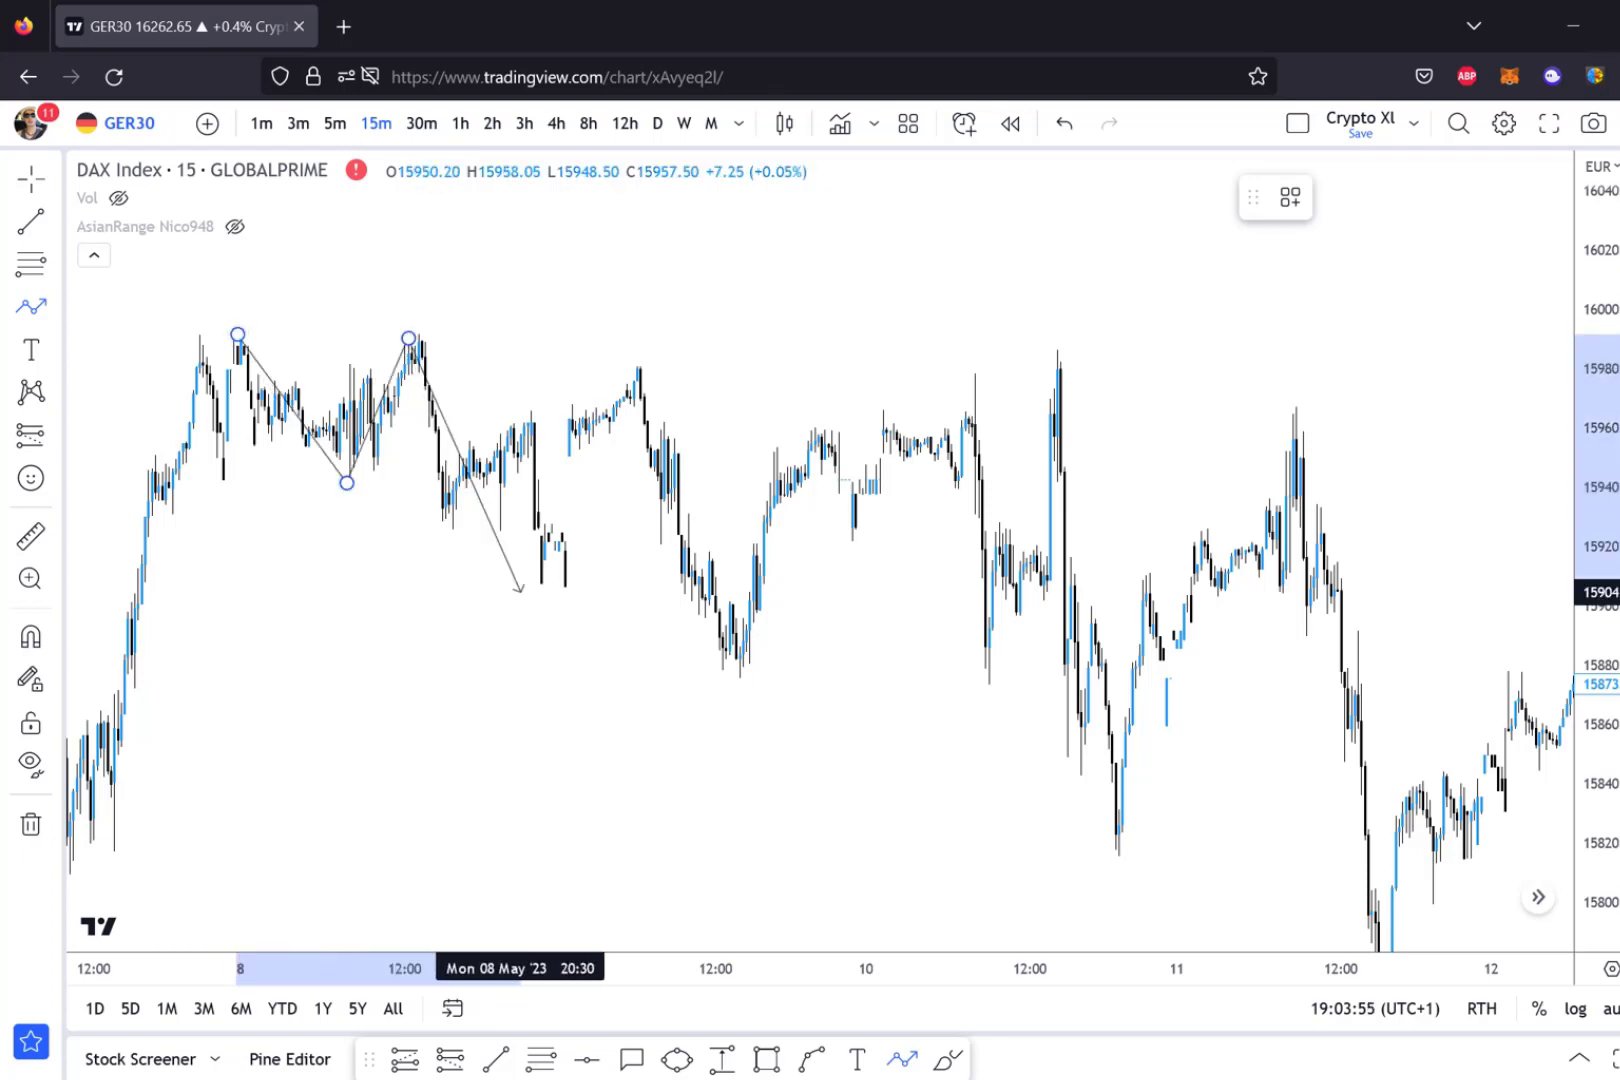
pyautogui.click(521, 592)
pyautogui.click(626, 371)
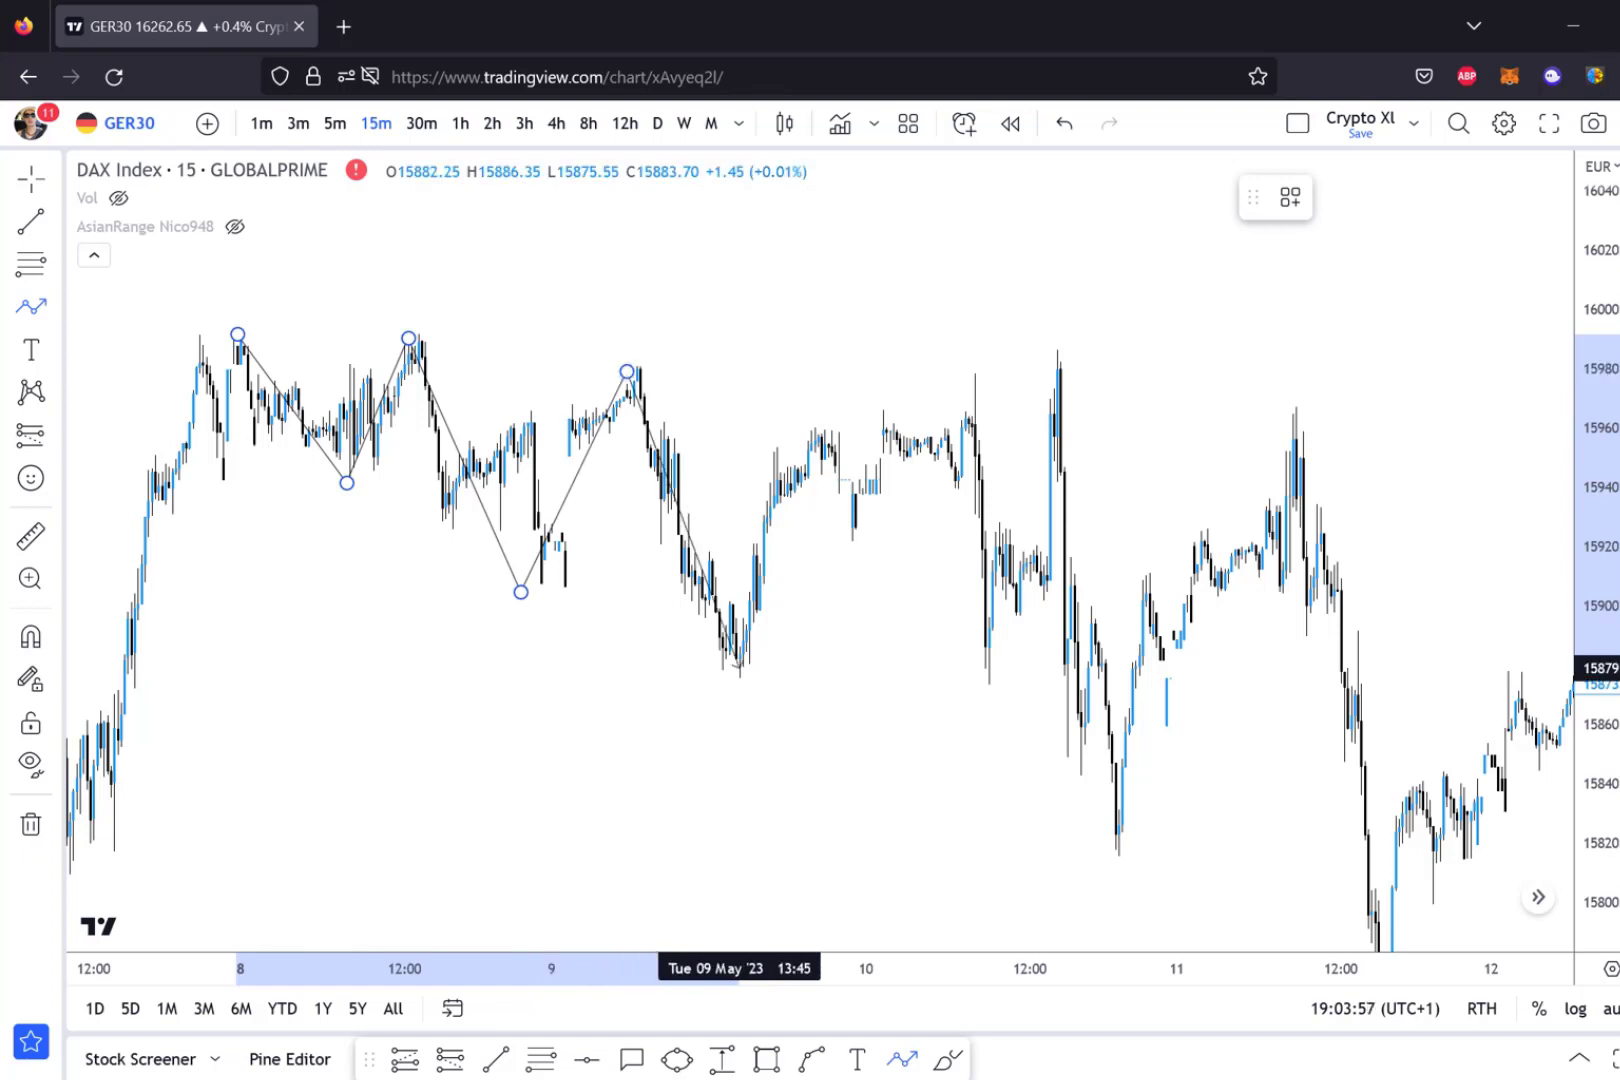
pyautogui.click(740, 671)
pyautogui.click(1040, 348)
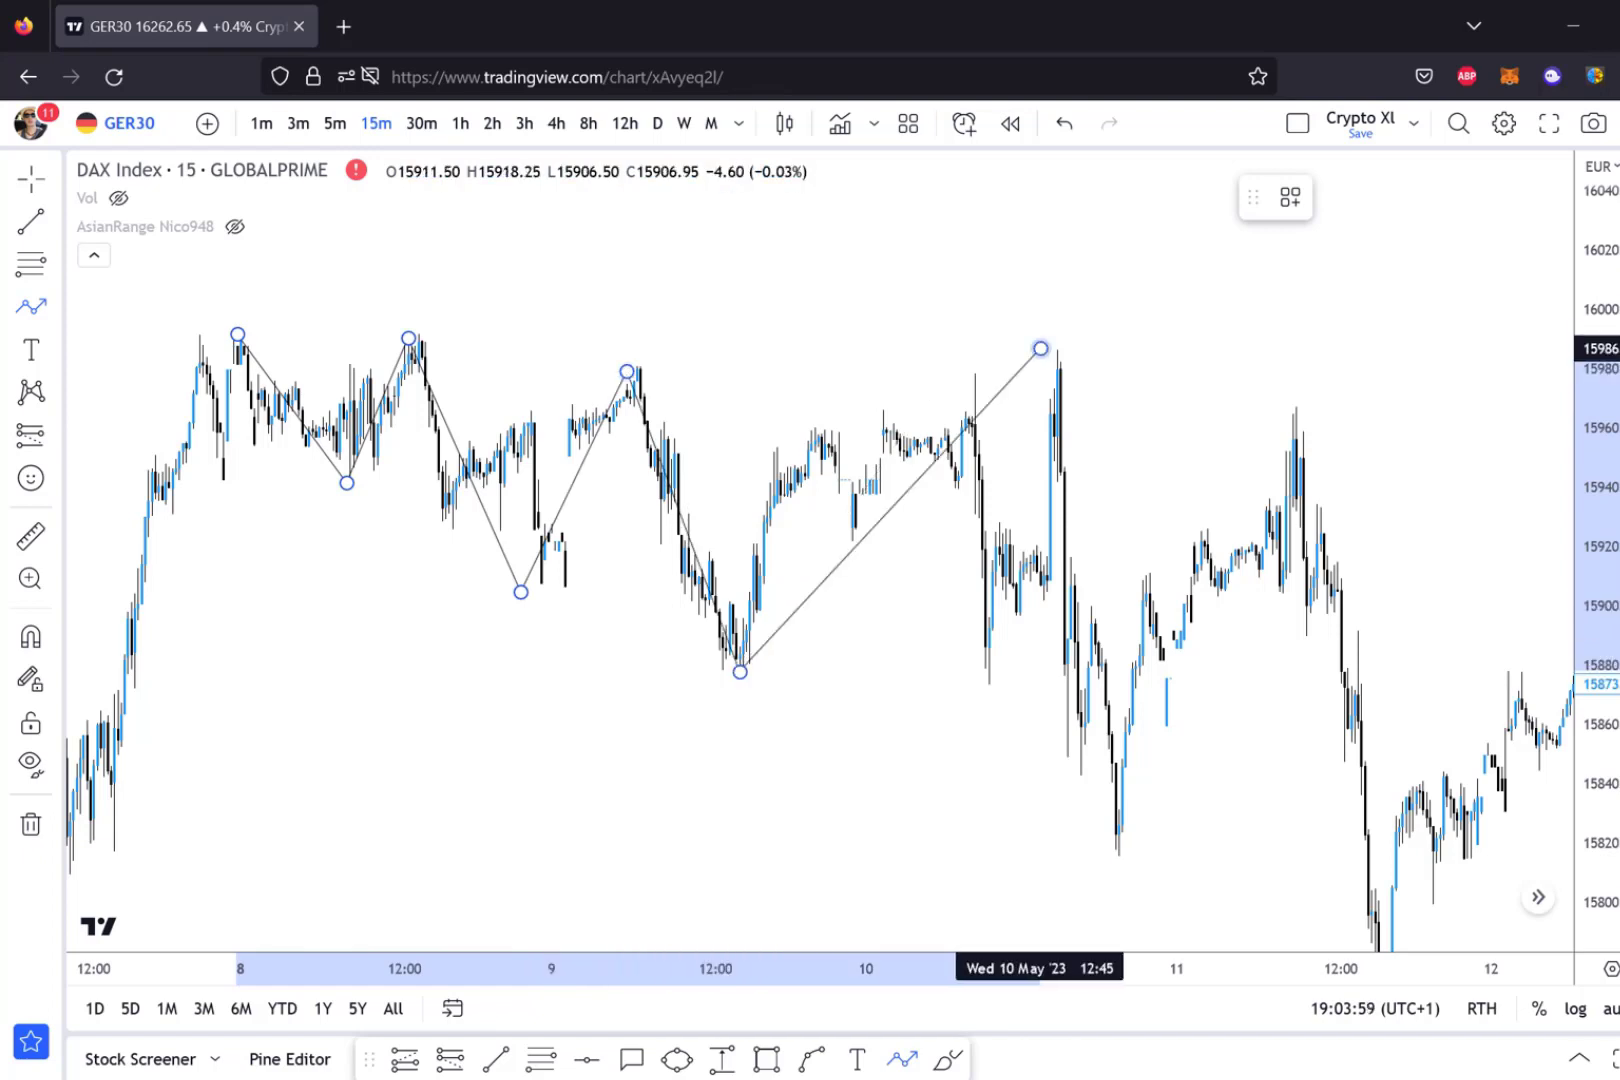
pyautogui.click(1125, 835)
pyautogui.click(1289, 397)
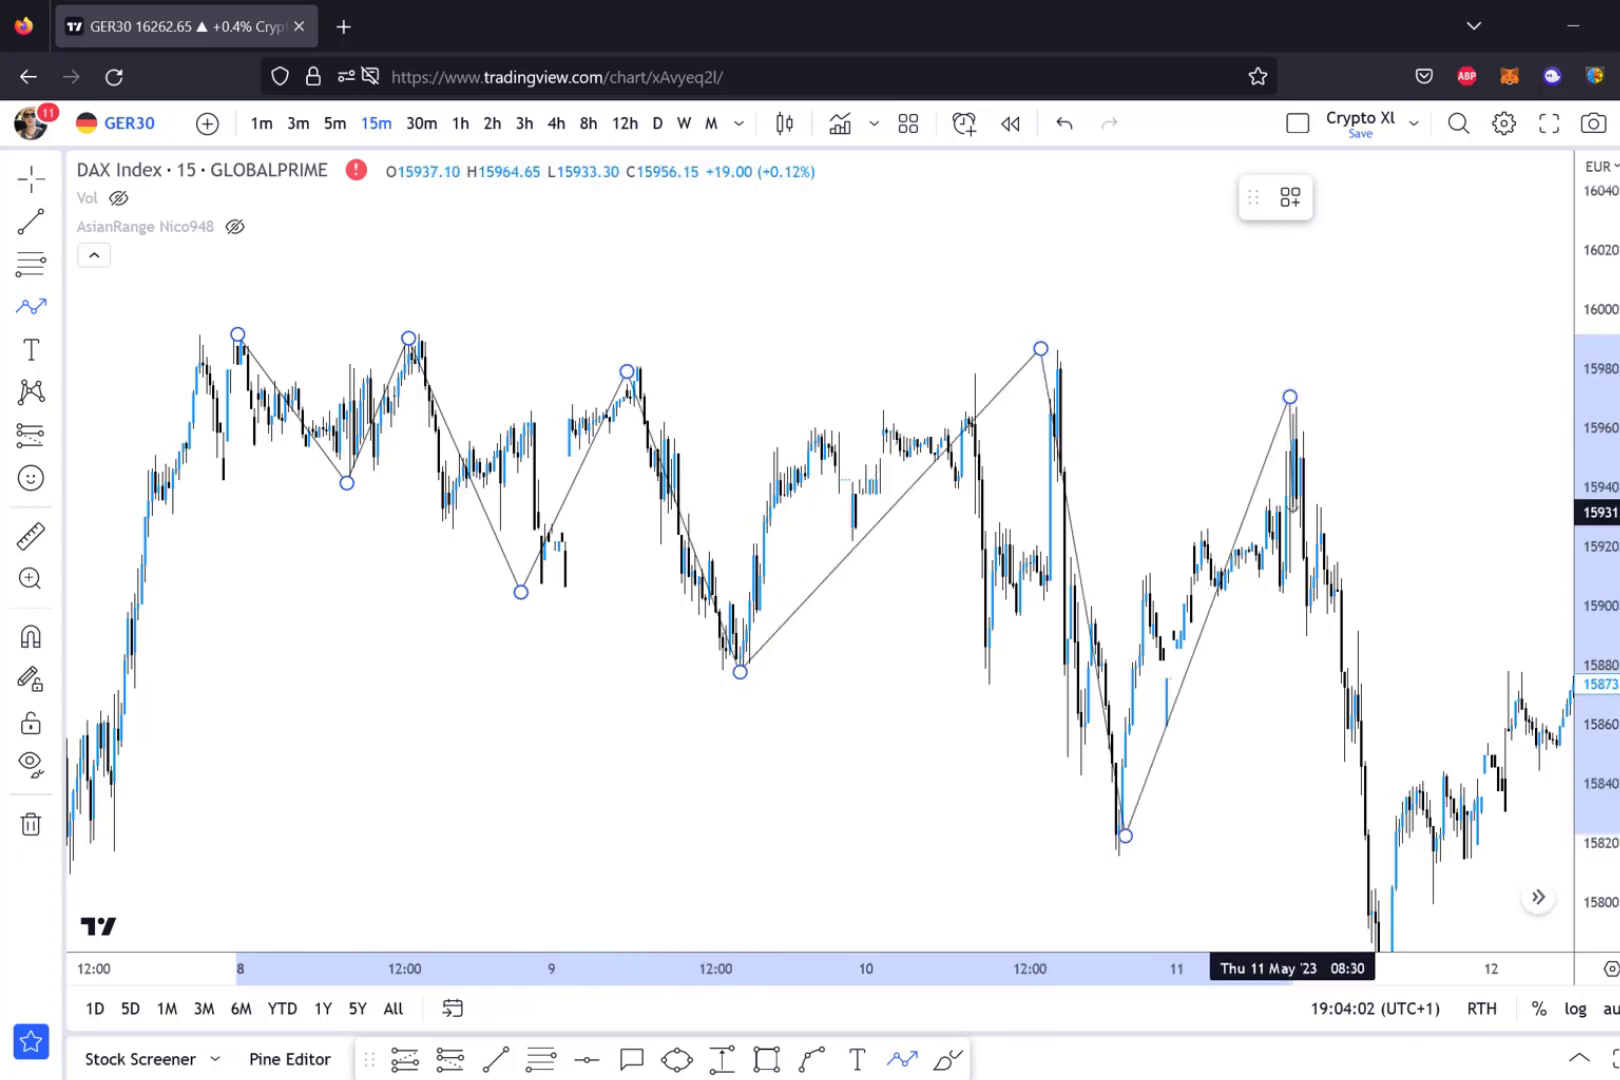
pyautogui.doubleClick(1385, 880)
pyautogui.press('Delete')
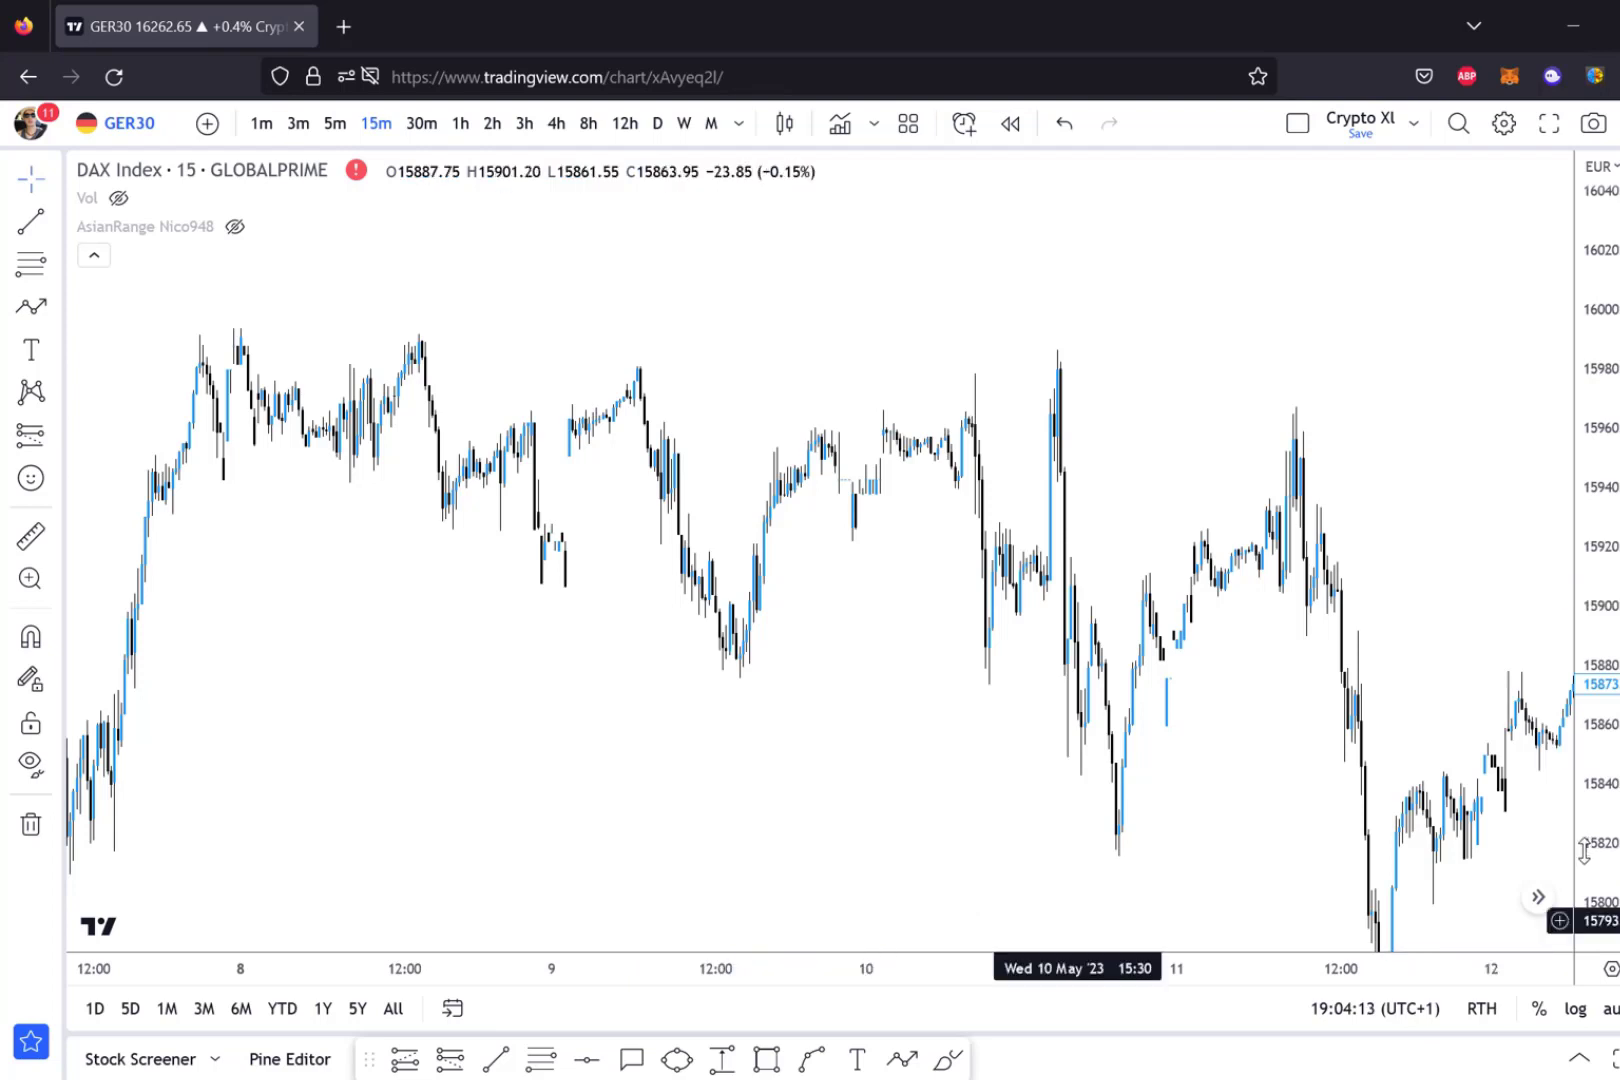
# Mark the wick high on the morning of 10 May with a short horizontal trend line at about 15978.
pyautogui.moveTo(1583, 798); pyautogui.dragTo(1557, 750)
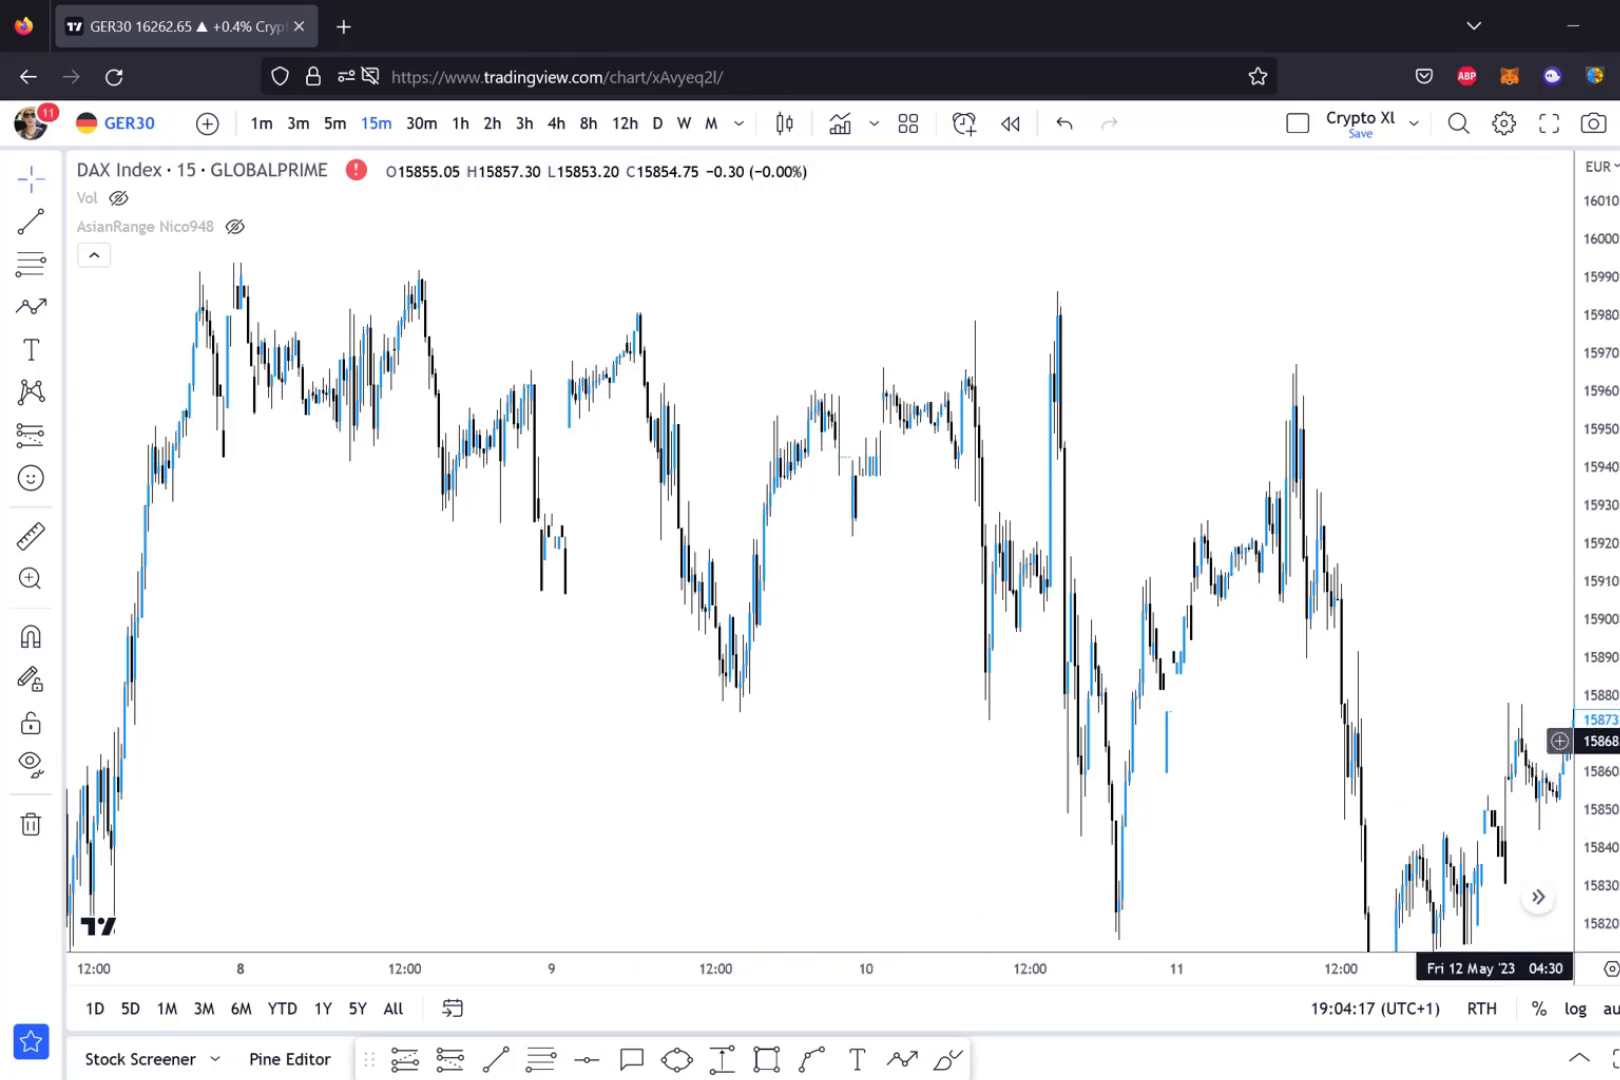
pyautogui.scroll(1, 904, 513)
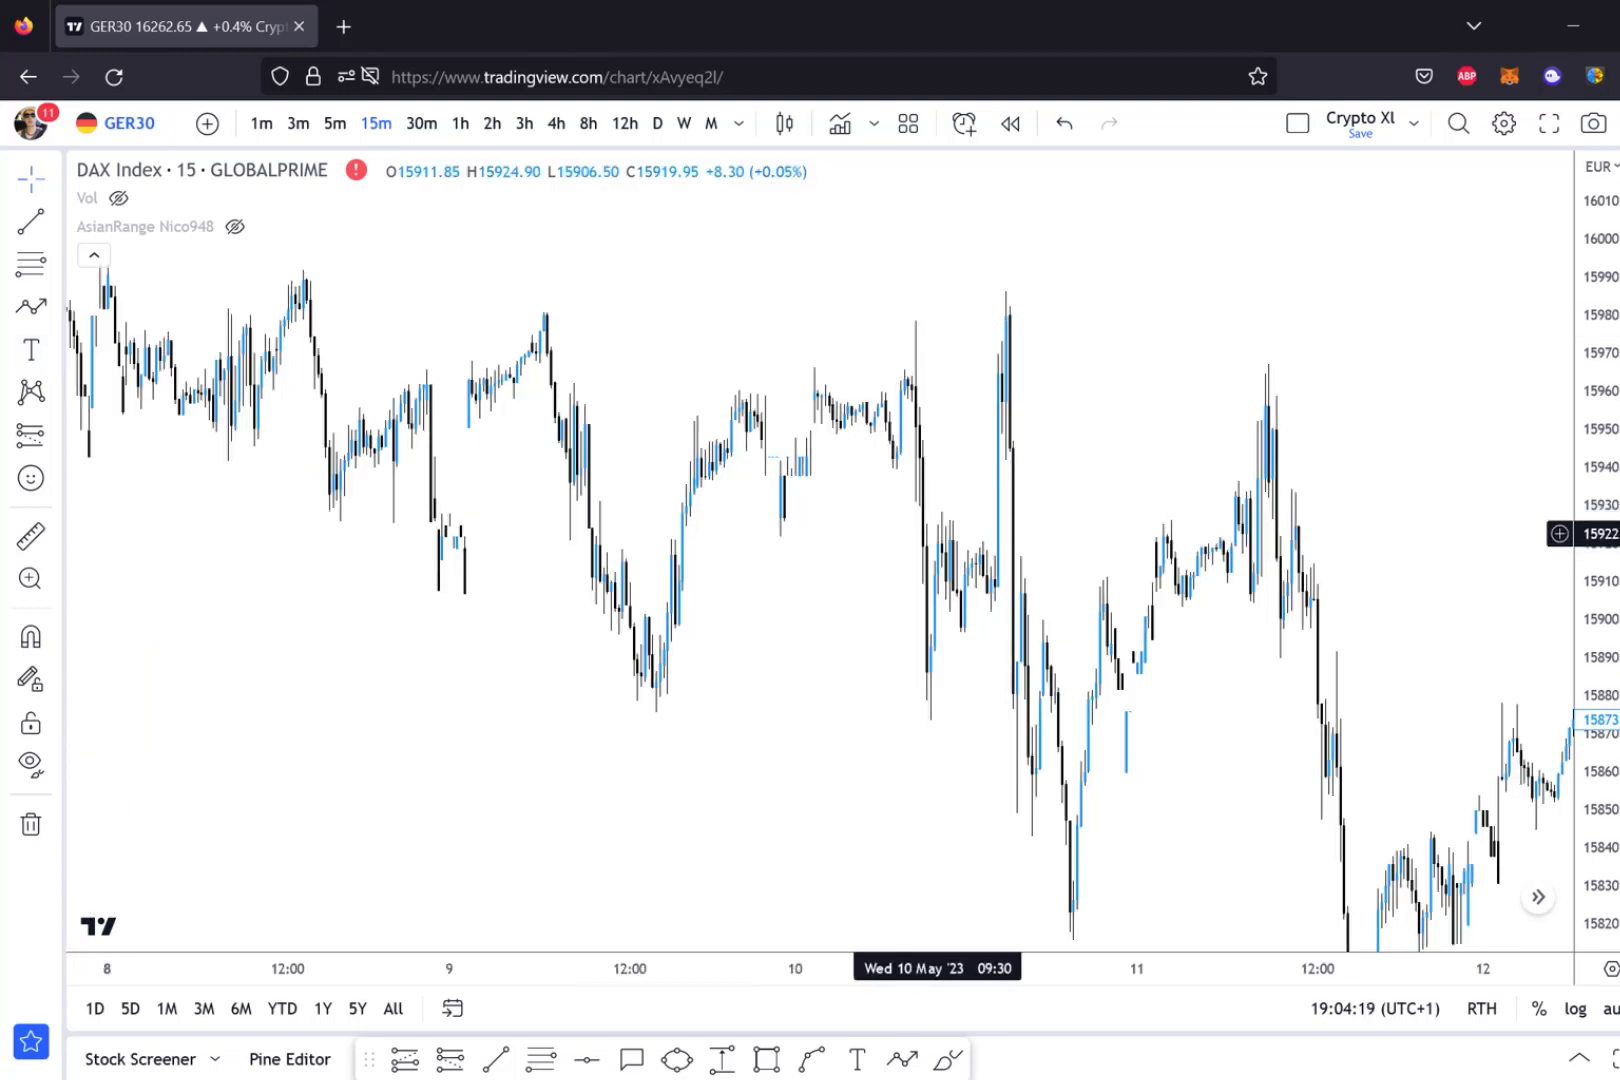
pyautogui.click(31, 221)
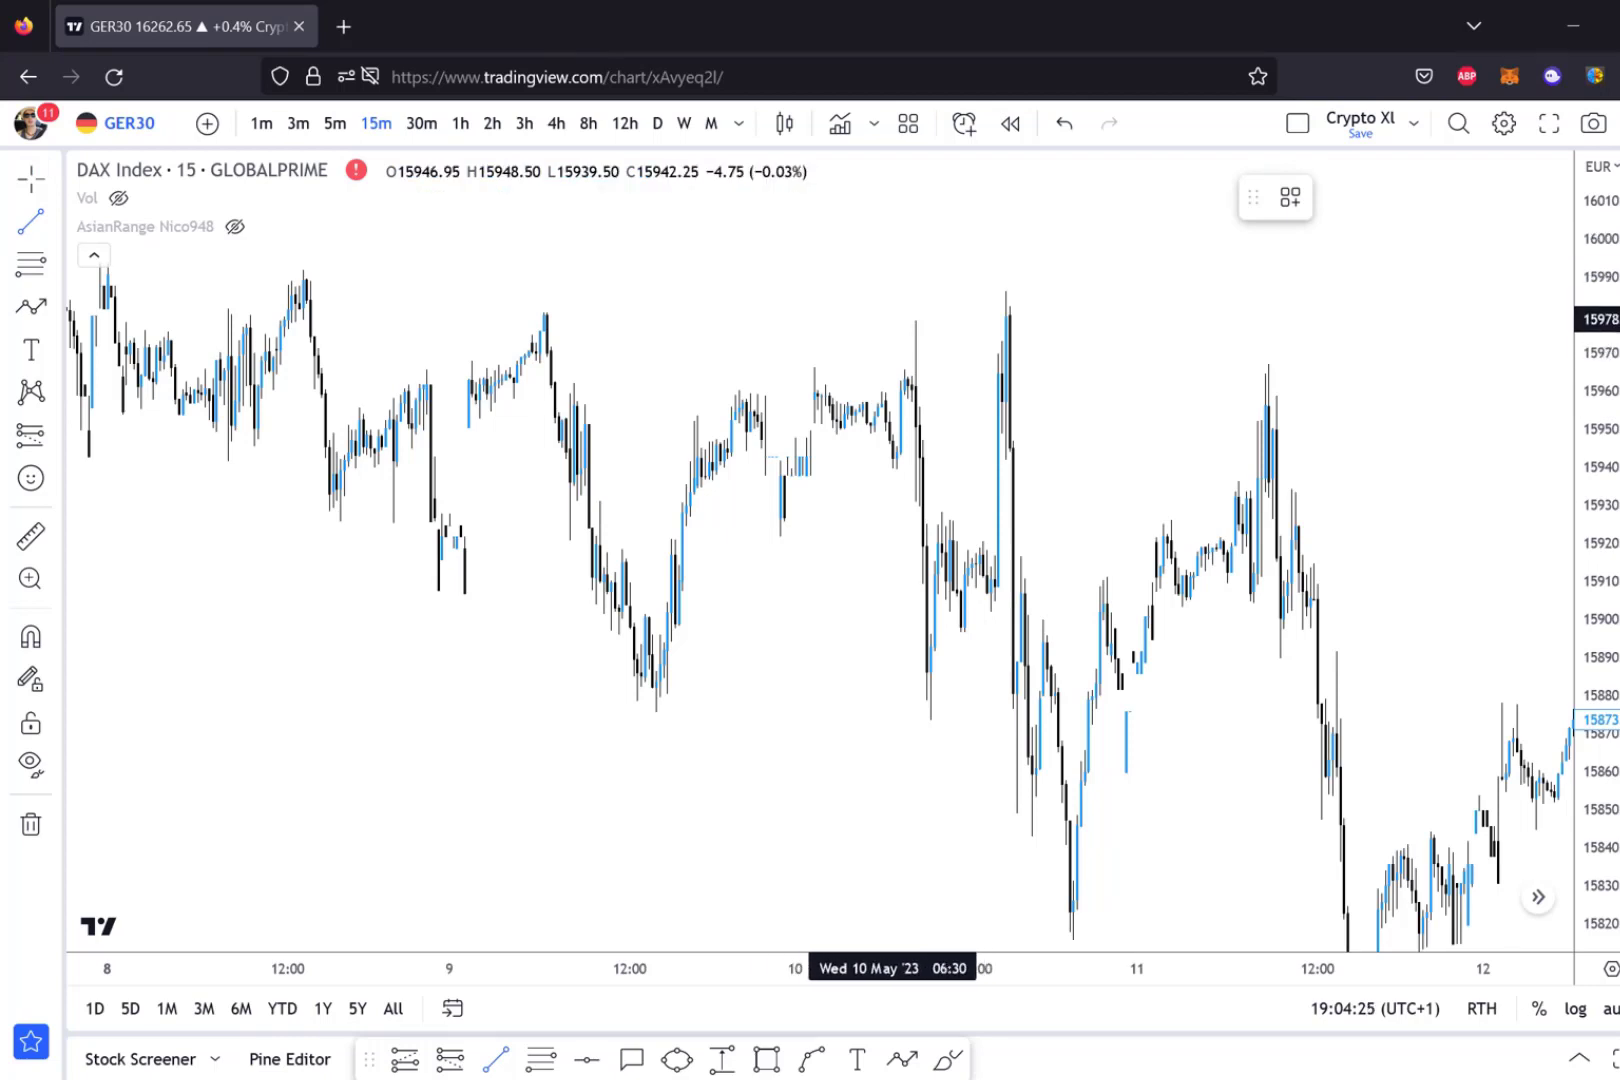
pyautogui.click(886, 315)
pyautogui.click(960, 315)
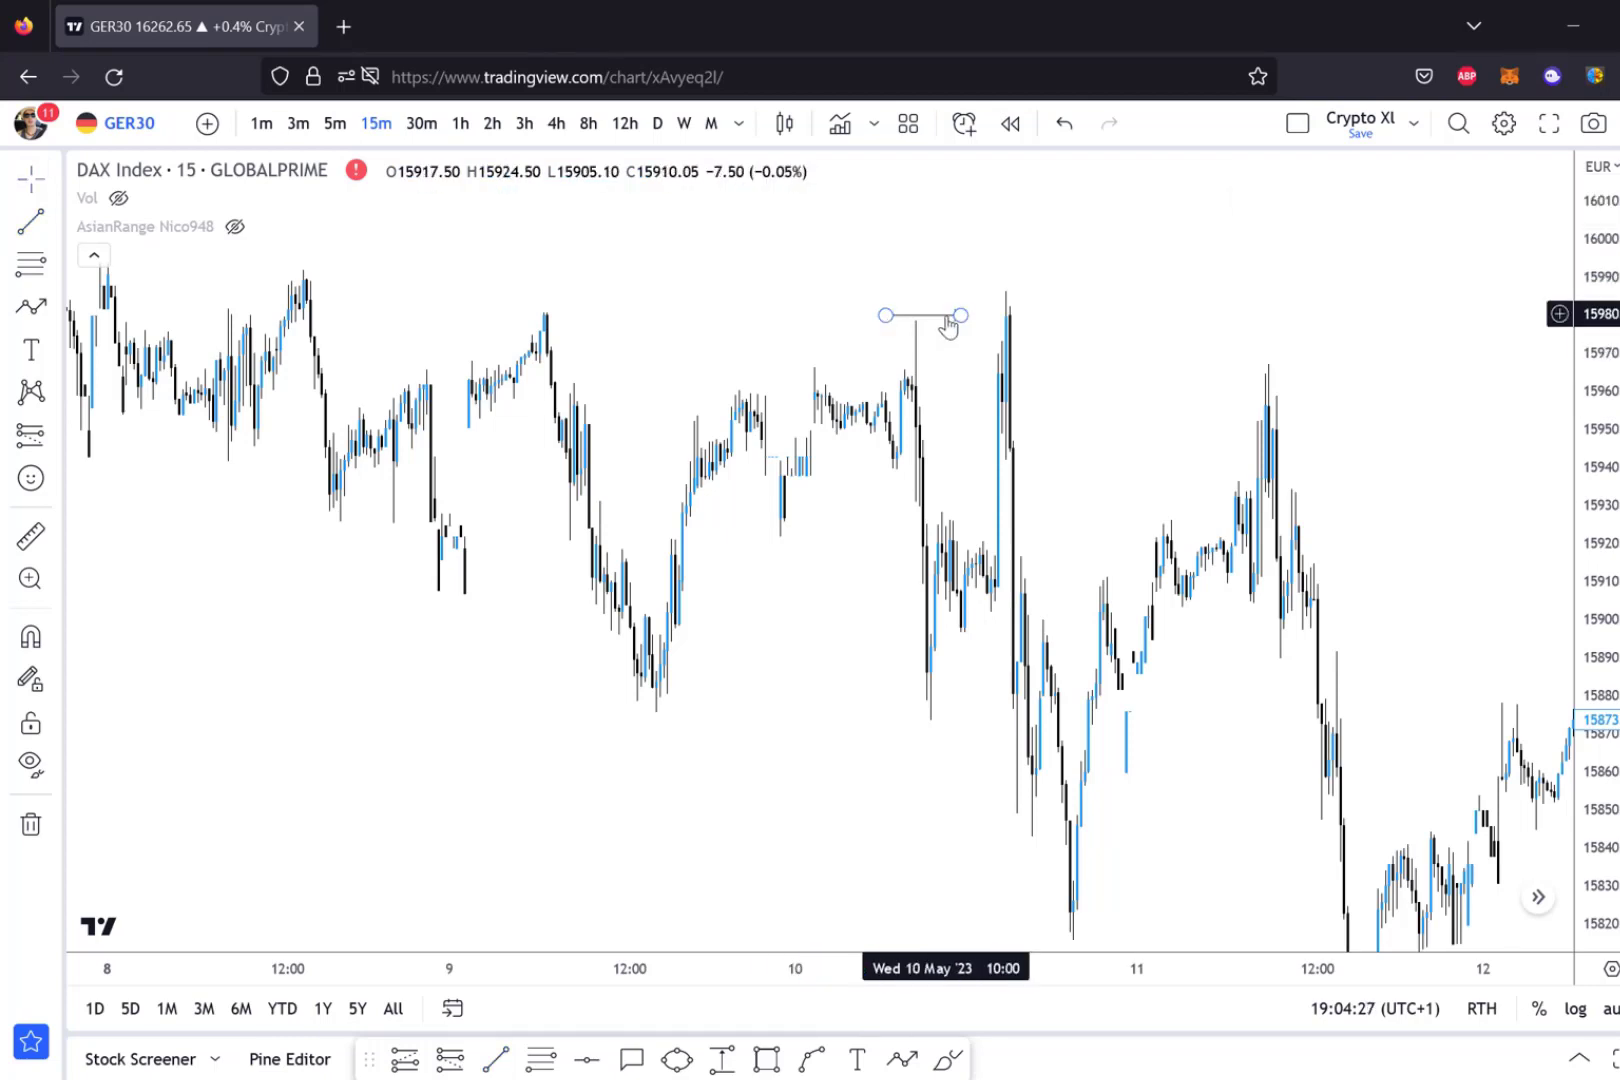
pyautogui.moveTo(947, 315); pyautogui.dragTo(951, 322)
pyautogui.click(918, 285)
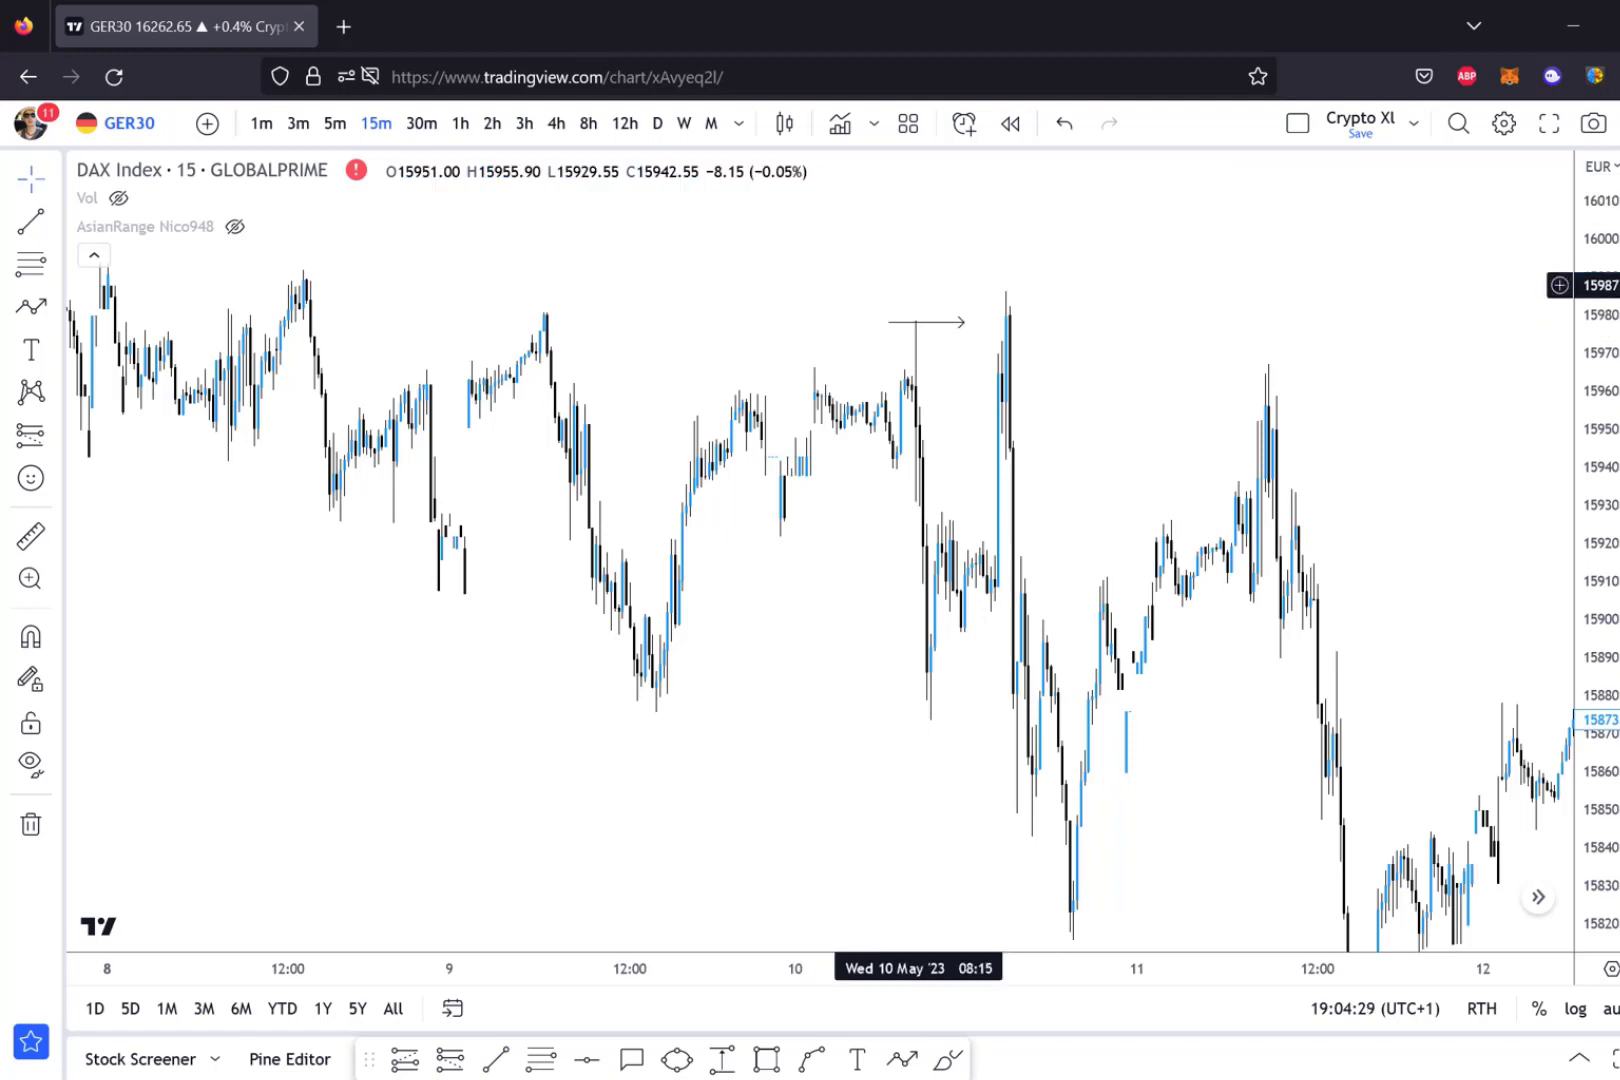
# Trace the drop from the 10 May high and the stepped recovery into 11 May with a path, then delete it.
pyautogui.moveTo(1167, 371); pyautogui.dragTo(1240, 343)
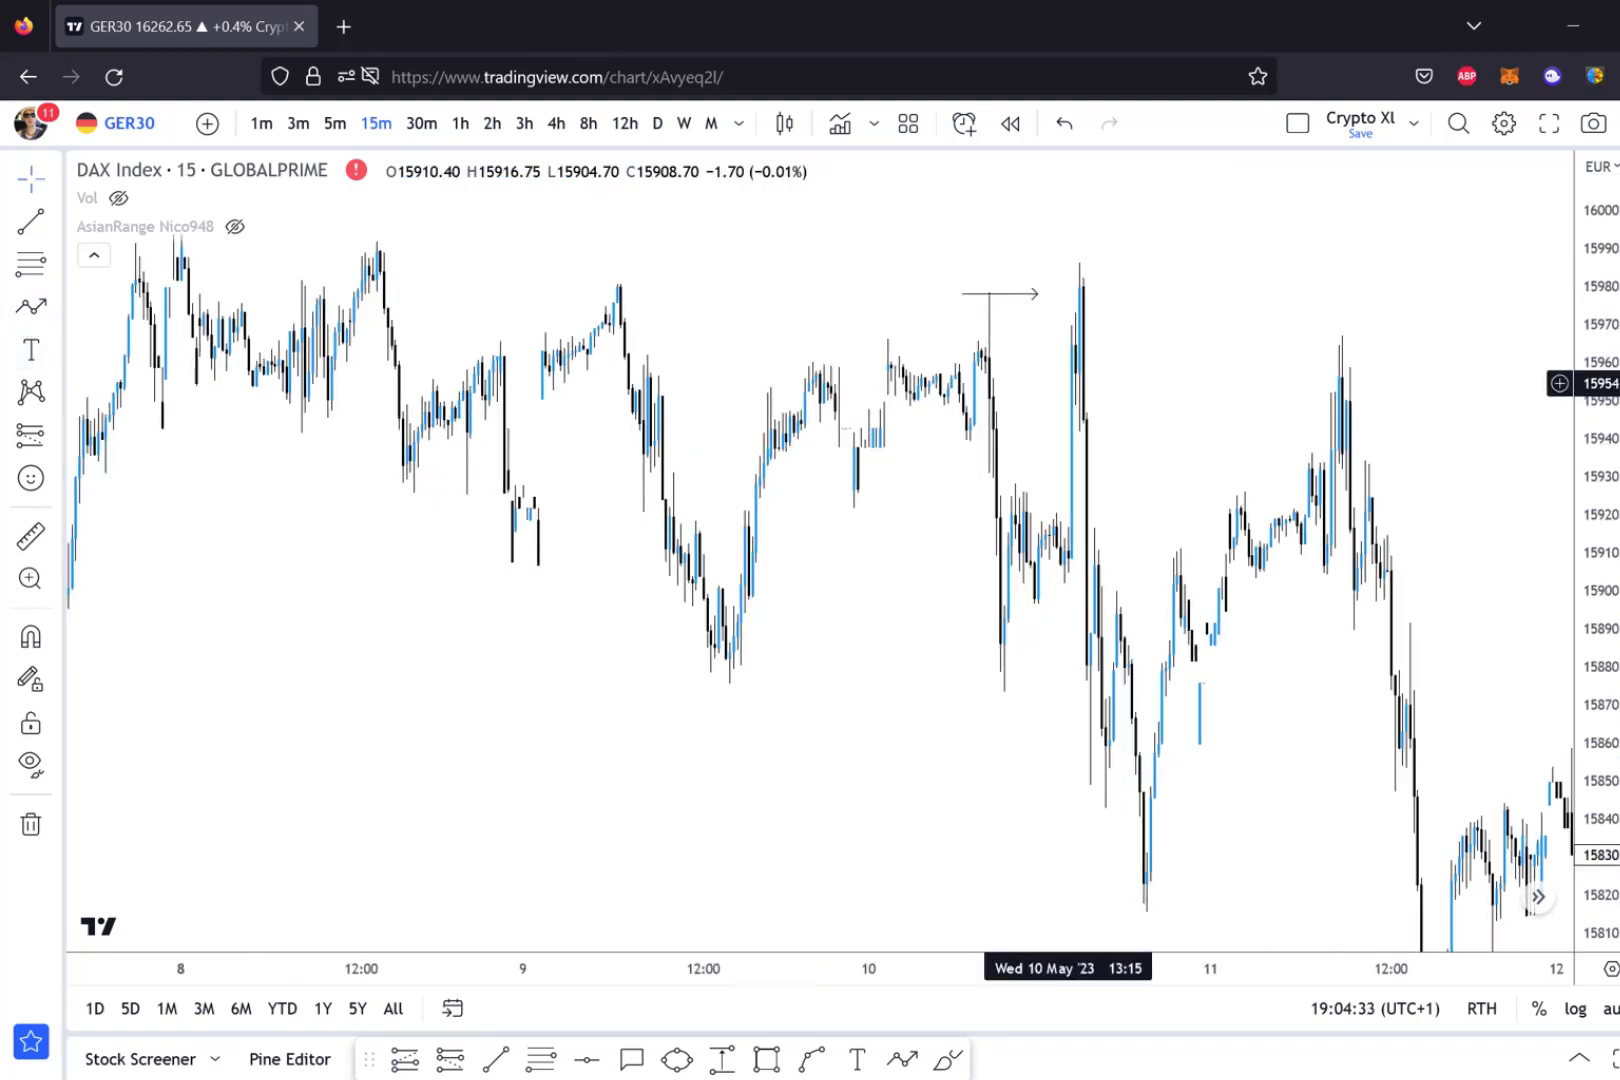
pyautogui.moveTo(974, 324); pyautogui.dragTo(755, 340)
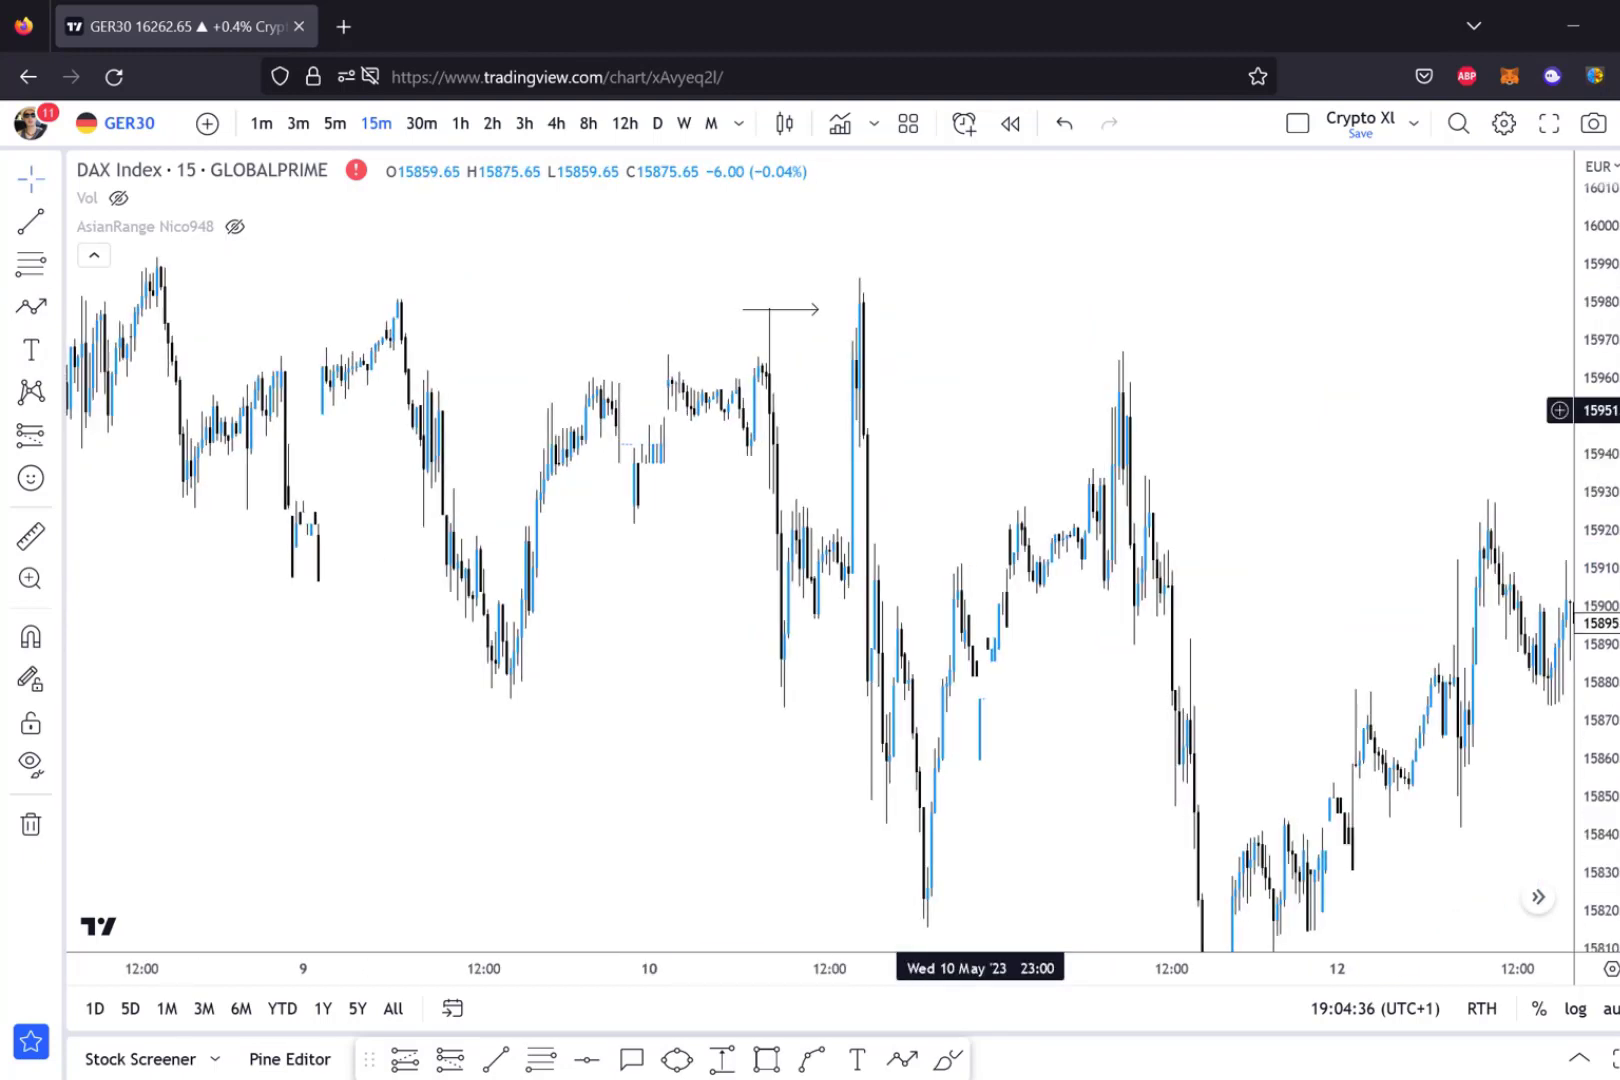
pyautogui.moveTo(980, 410); pyautogui.dragTo(983, 376)
pyautogui.click(31, 307)
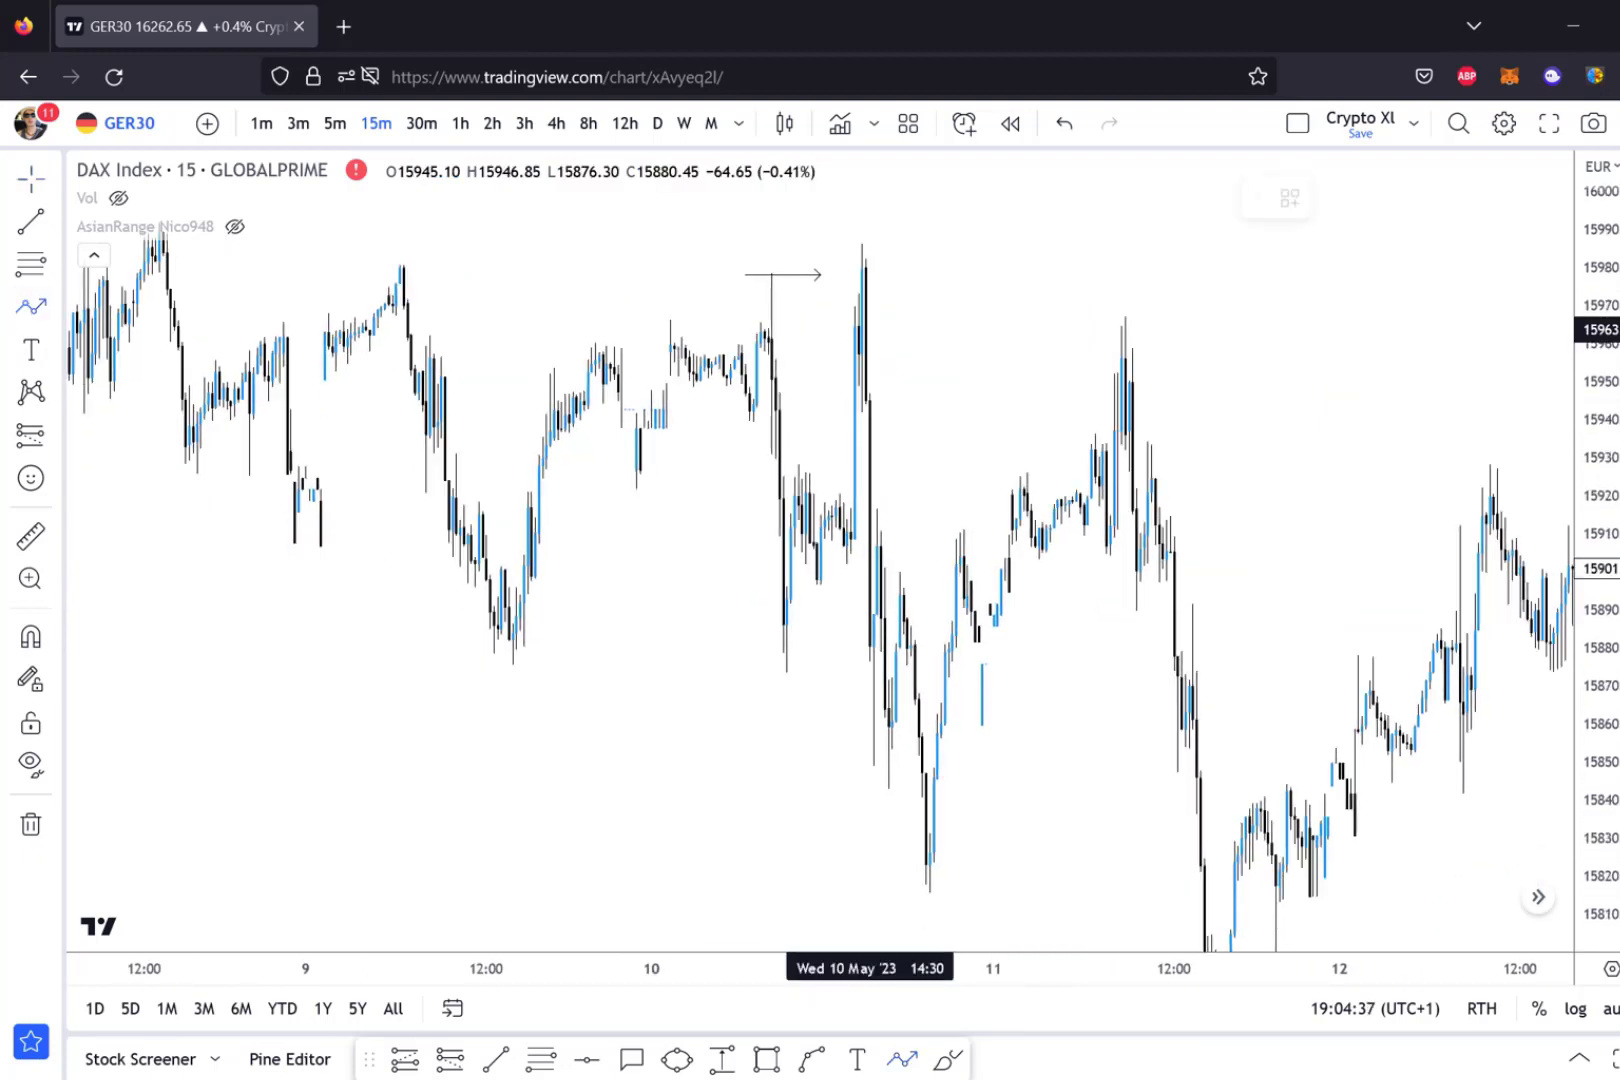
pyautogui.click(854, 264)
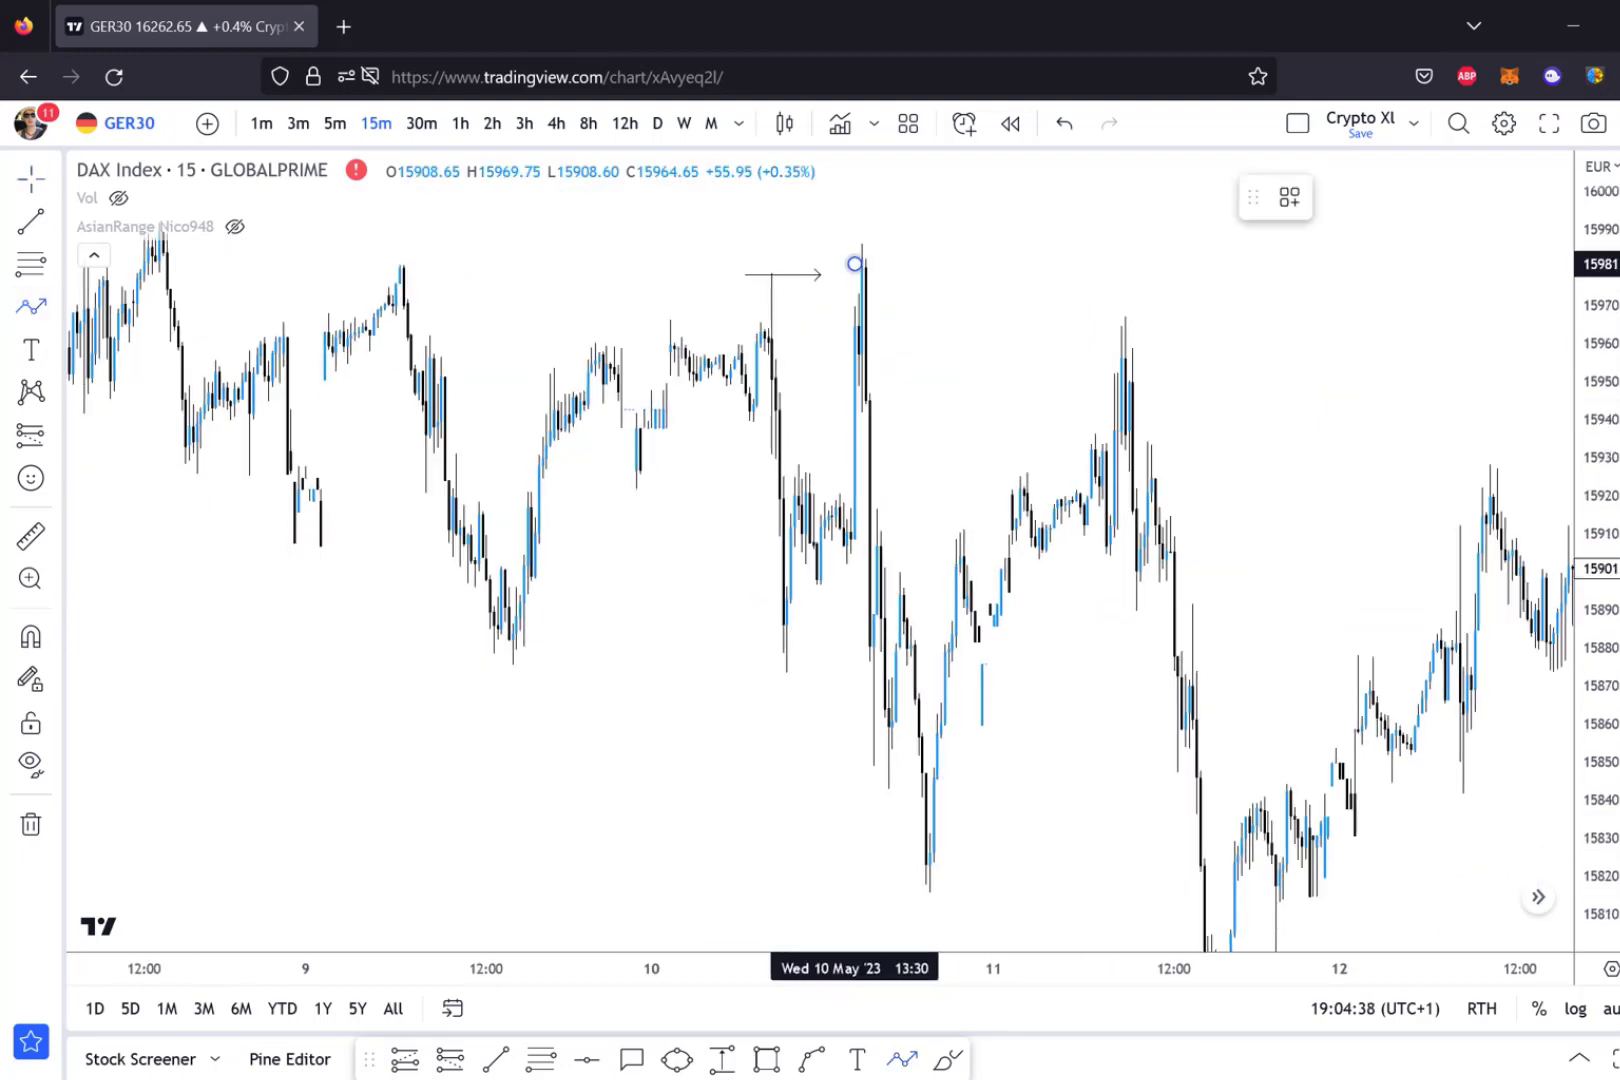
pyautogui.click(933, 883)
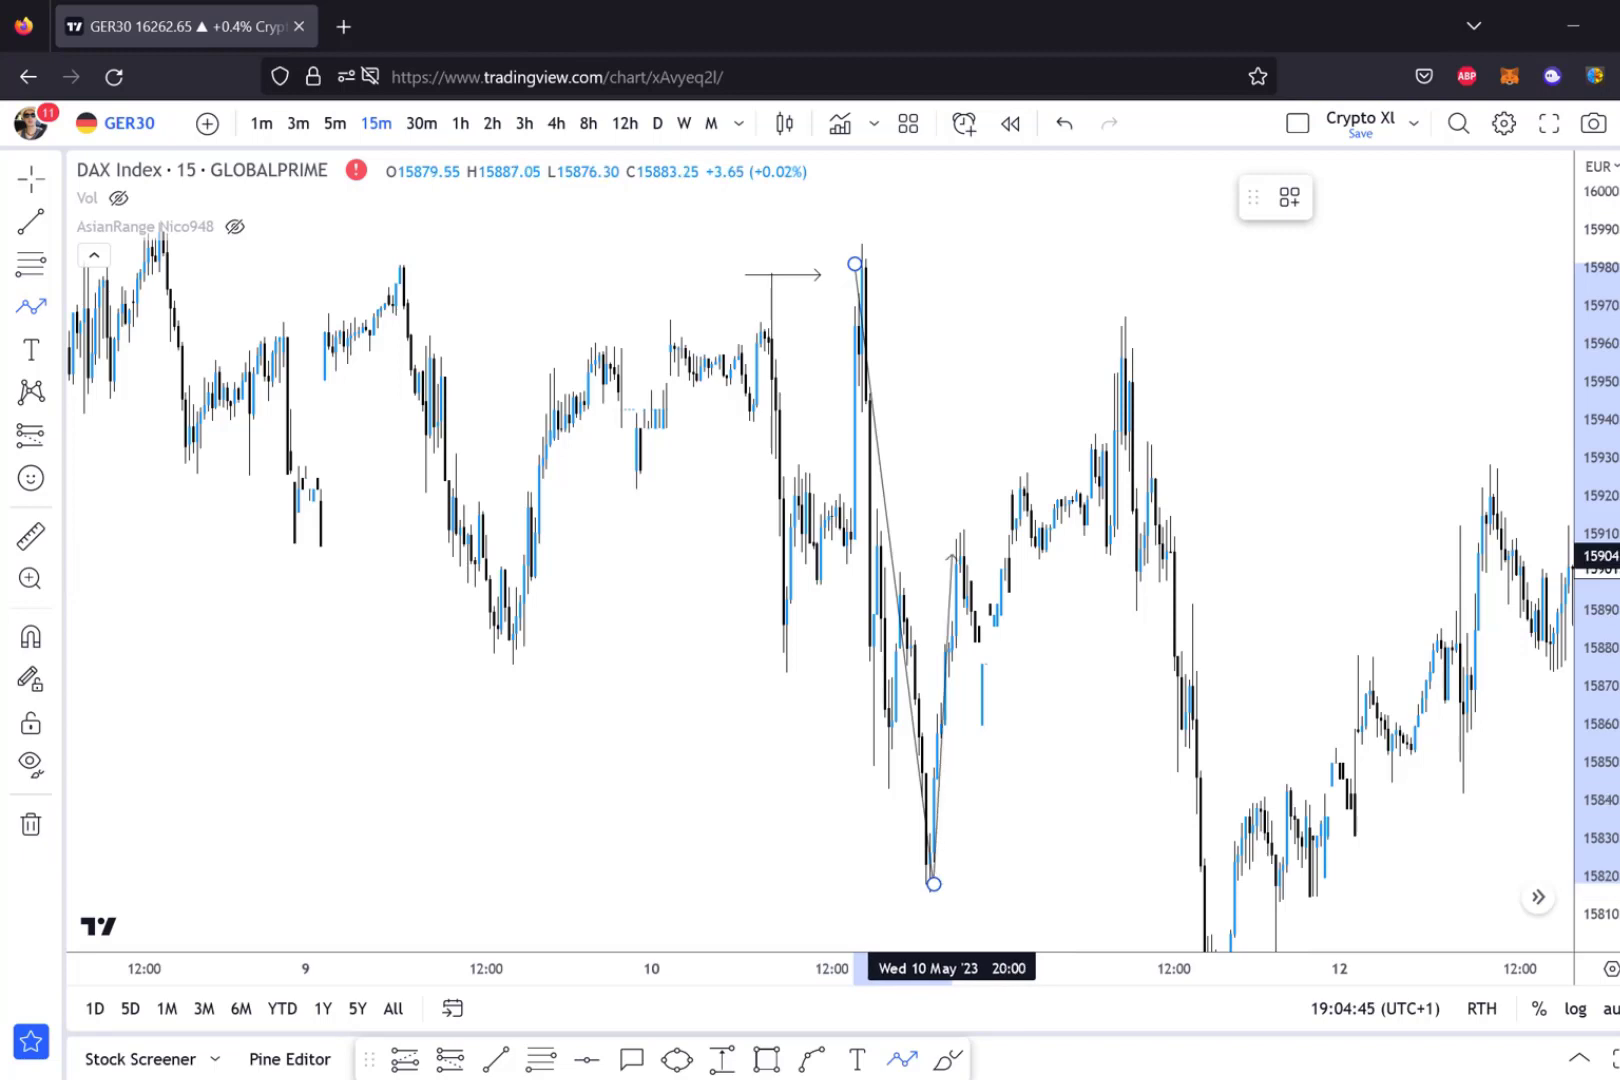
pyautogui.click(956, 552)
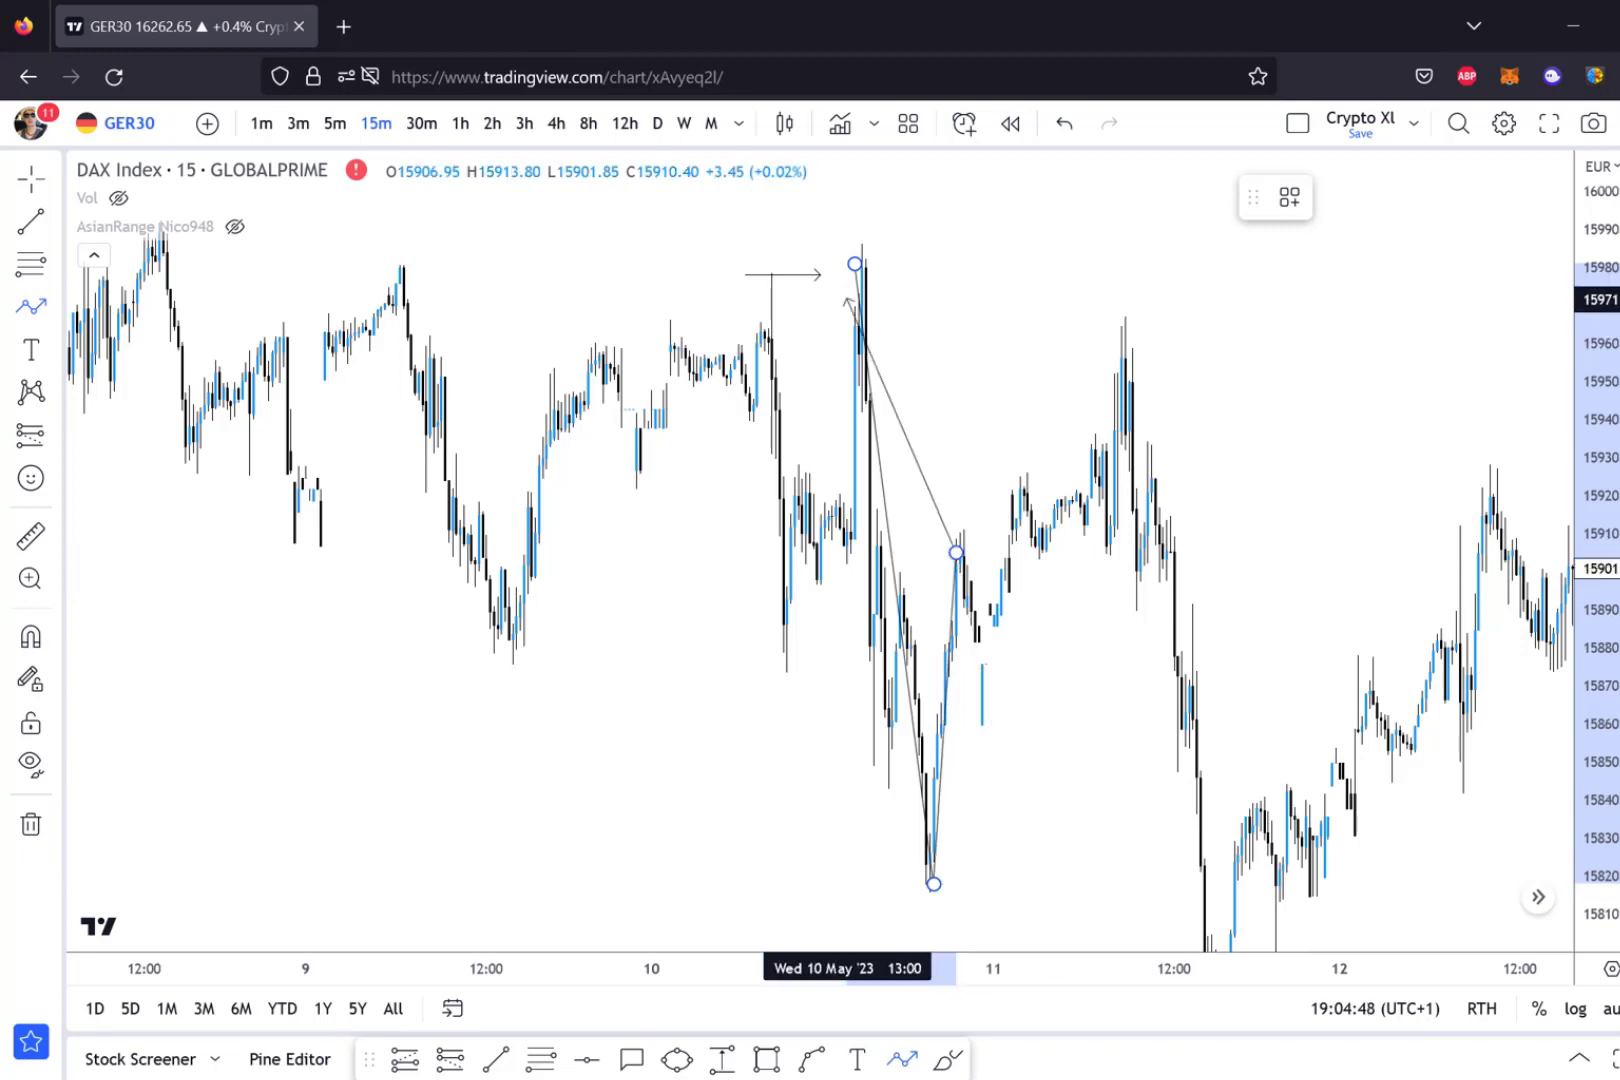
pyautogui.click(982, 708)
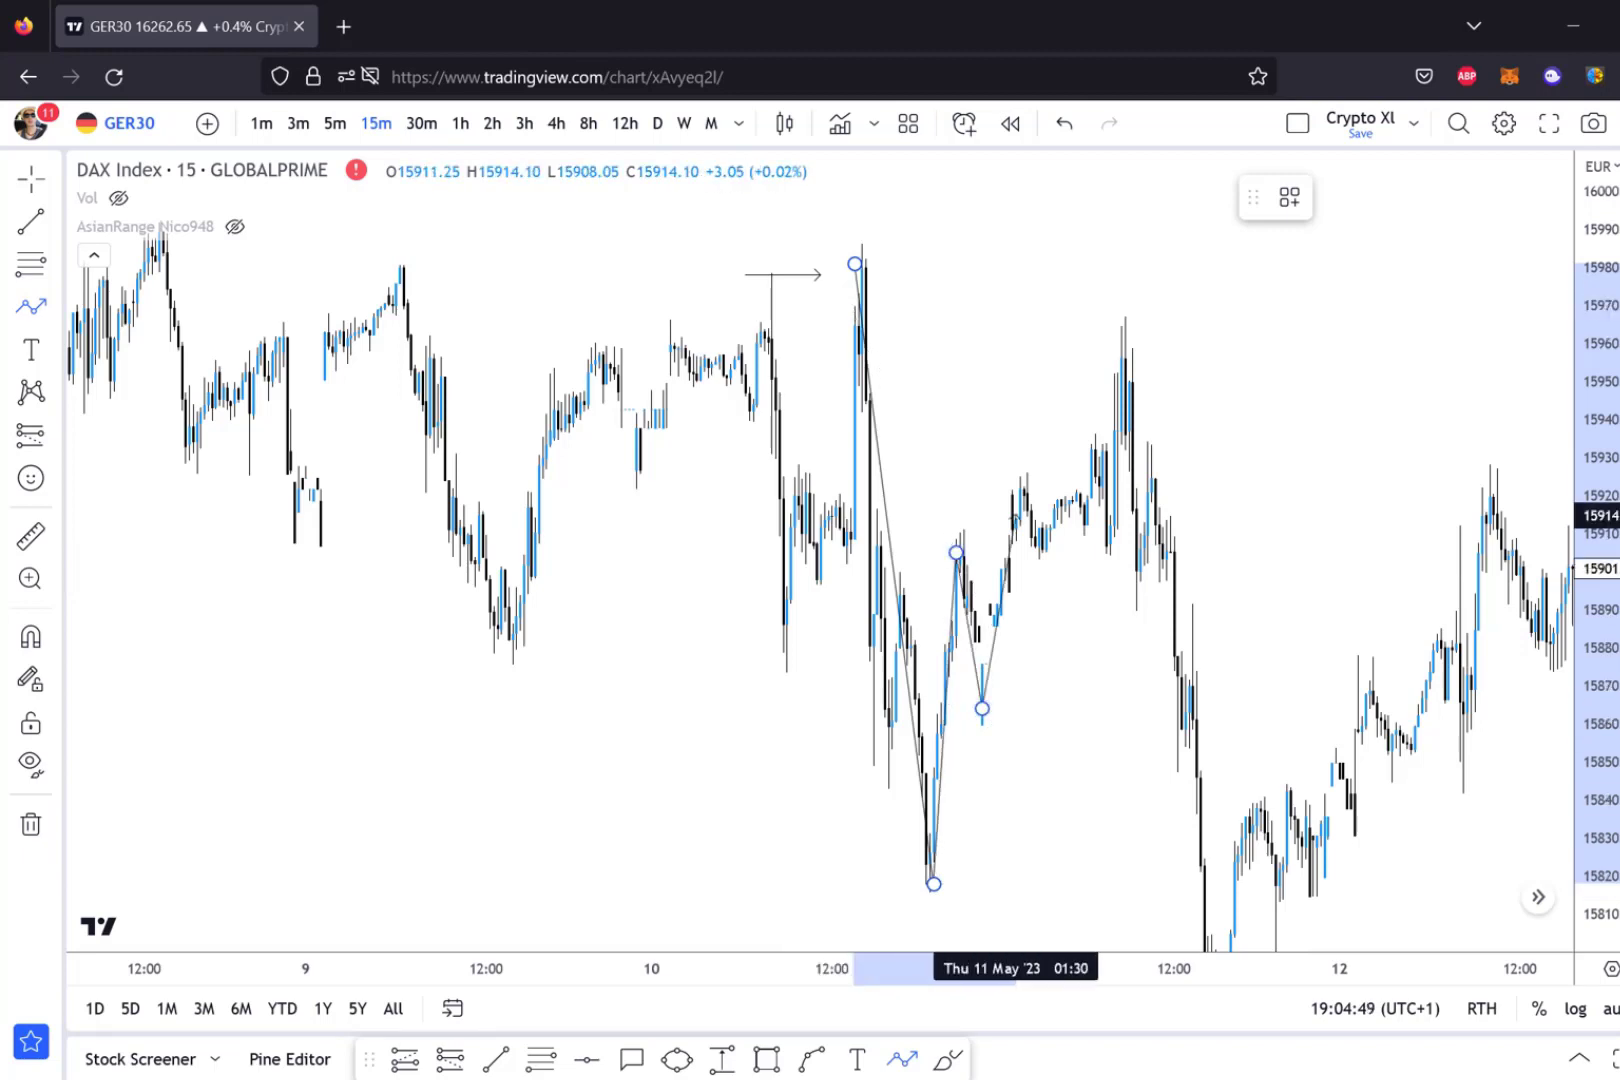
pyautogui.click(1020, 479)
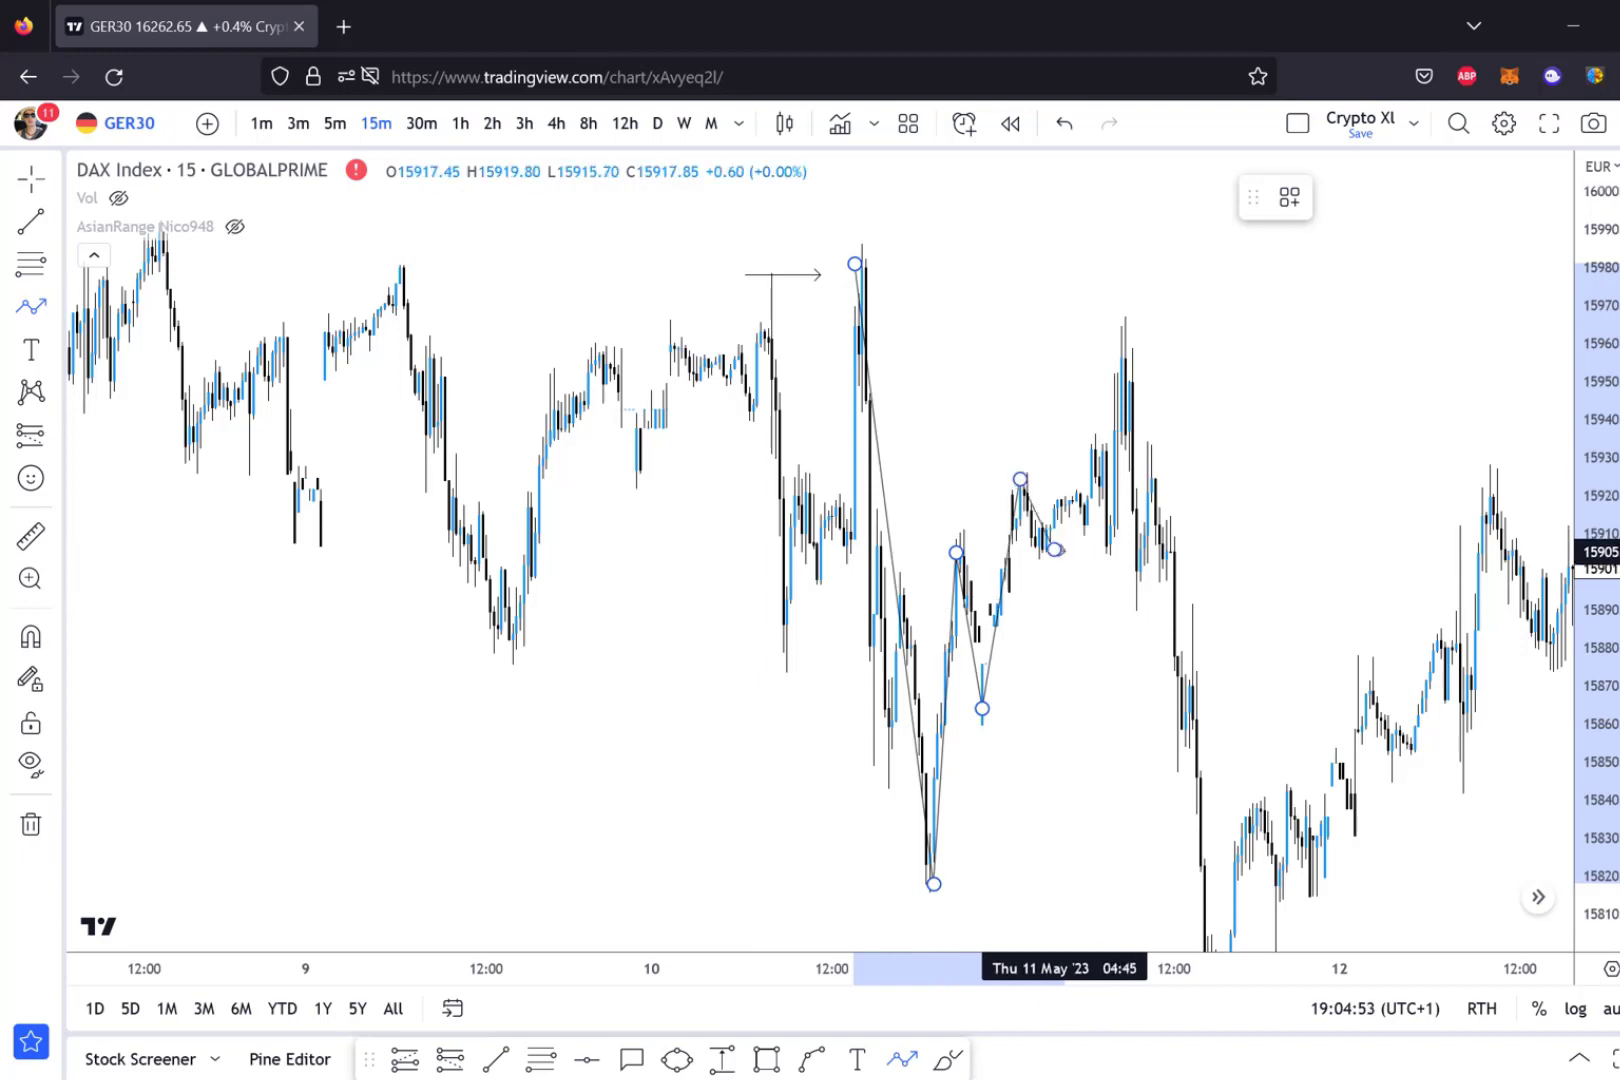
pyautogui.click(1055, 549)
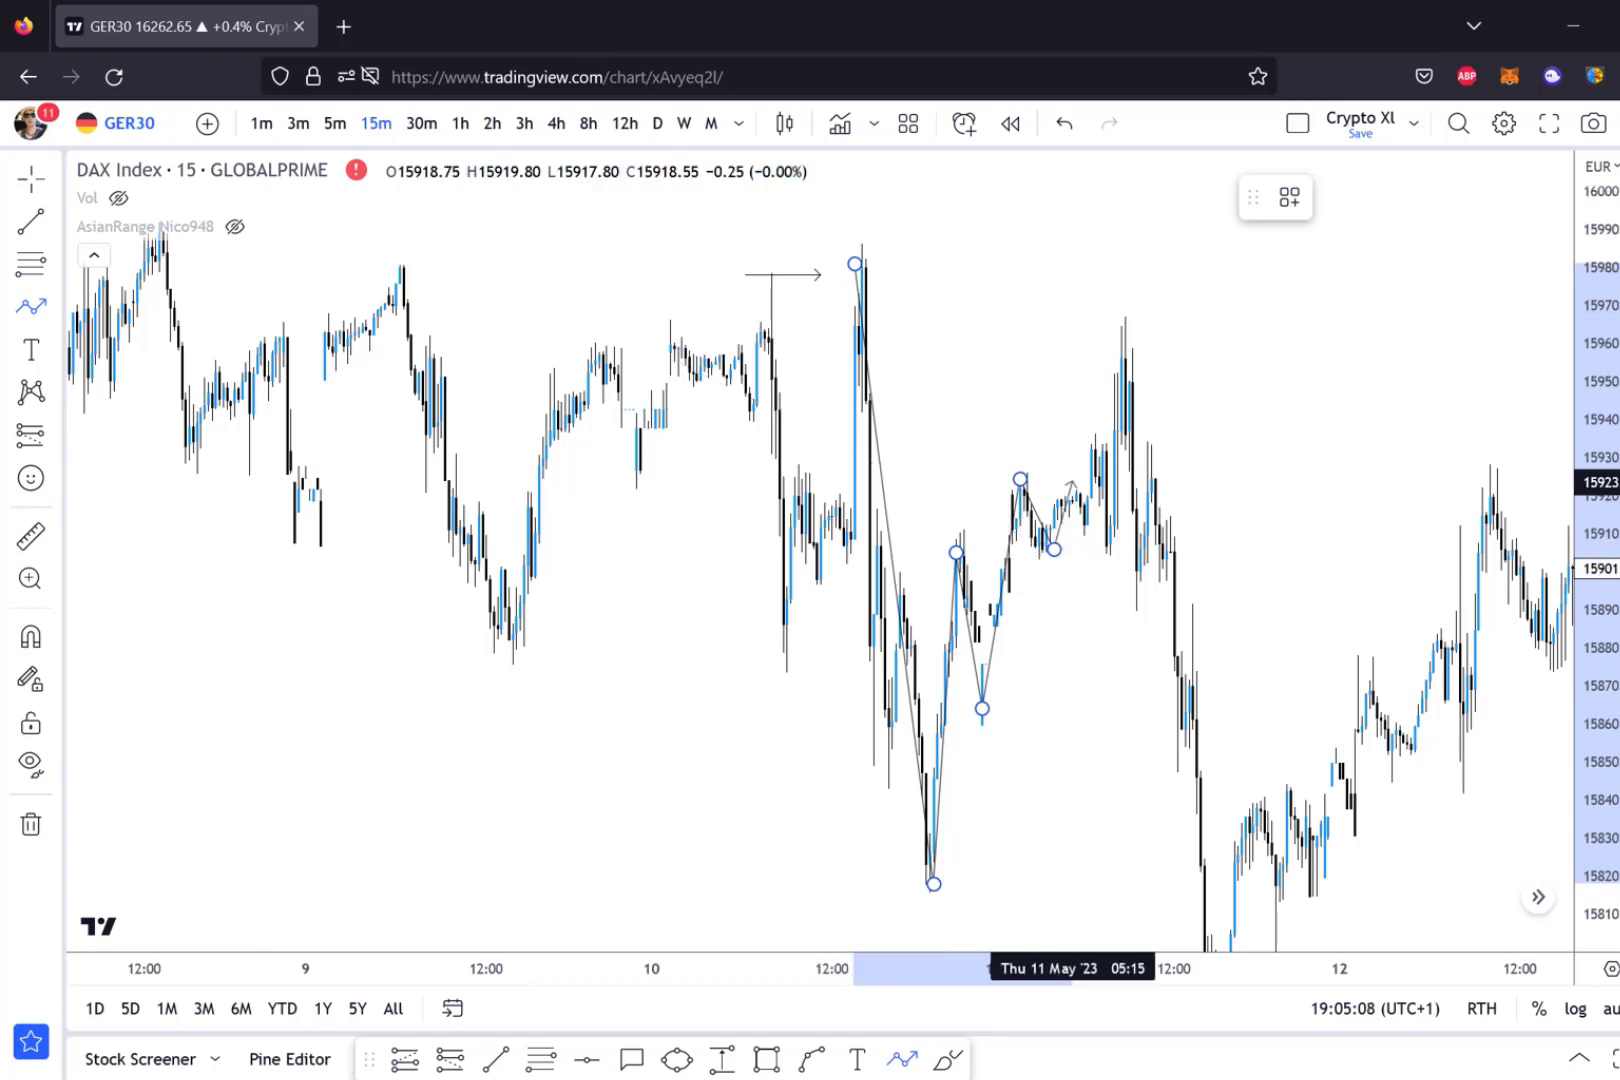
pyautogui.press('Escape')
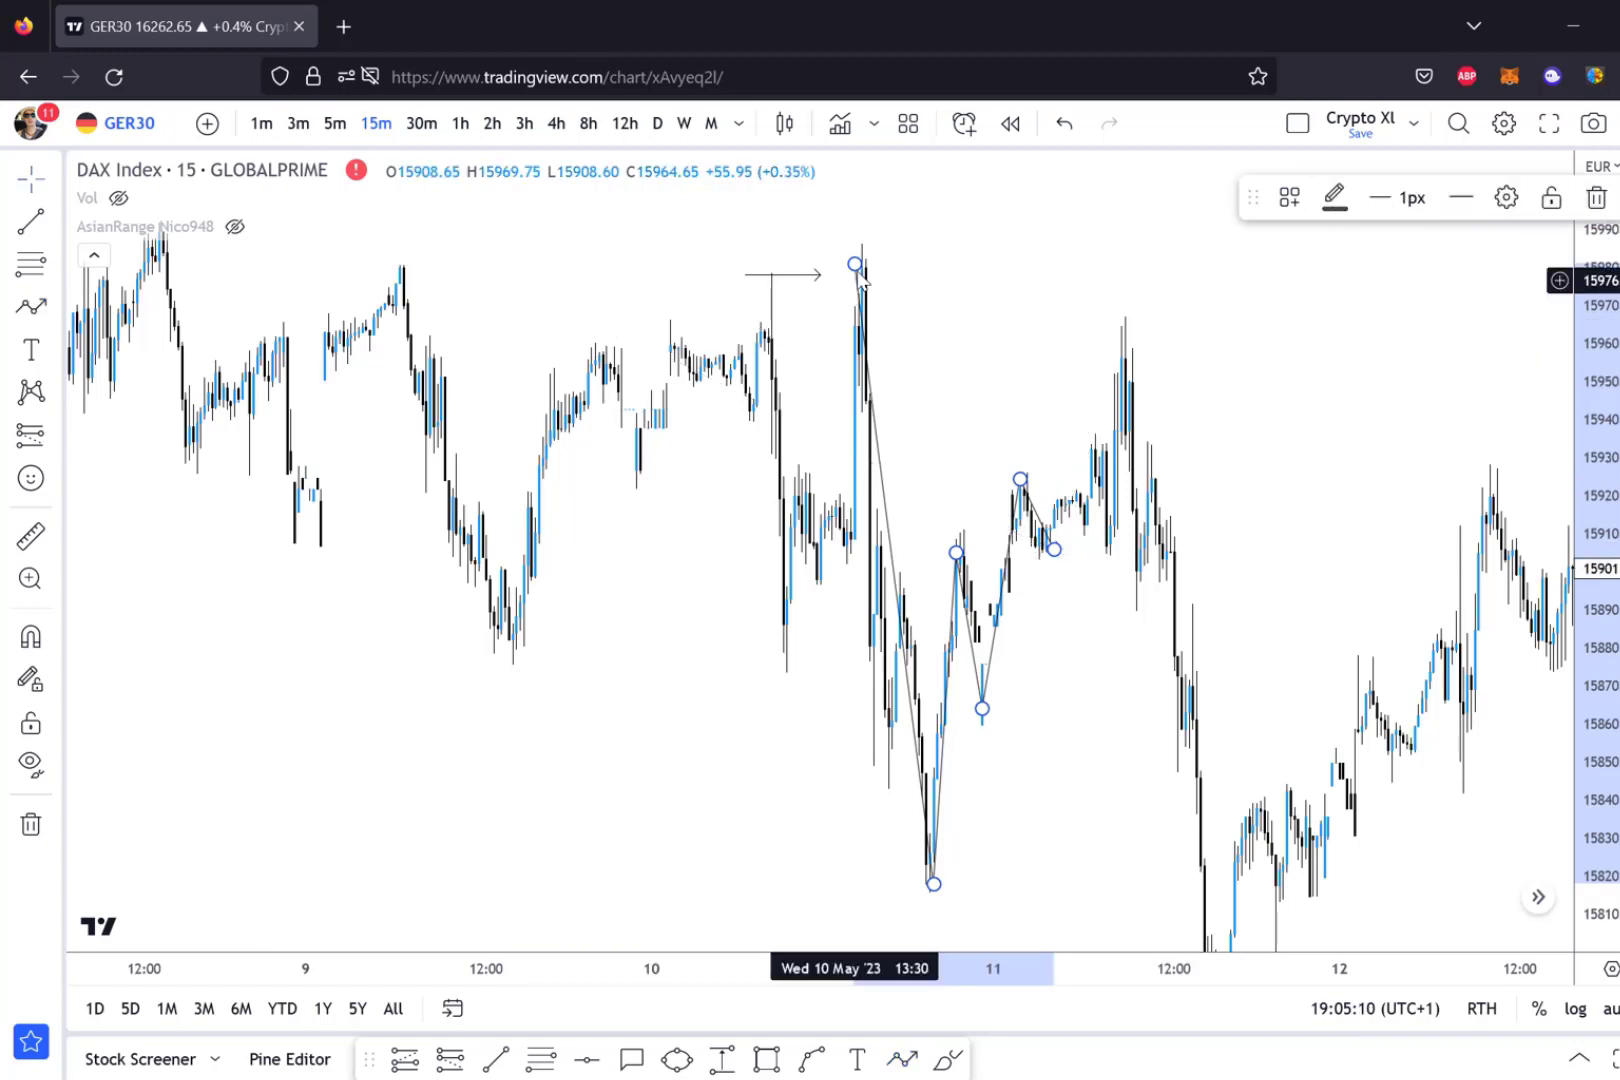
pyautogui.press('Delete')
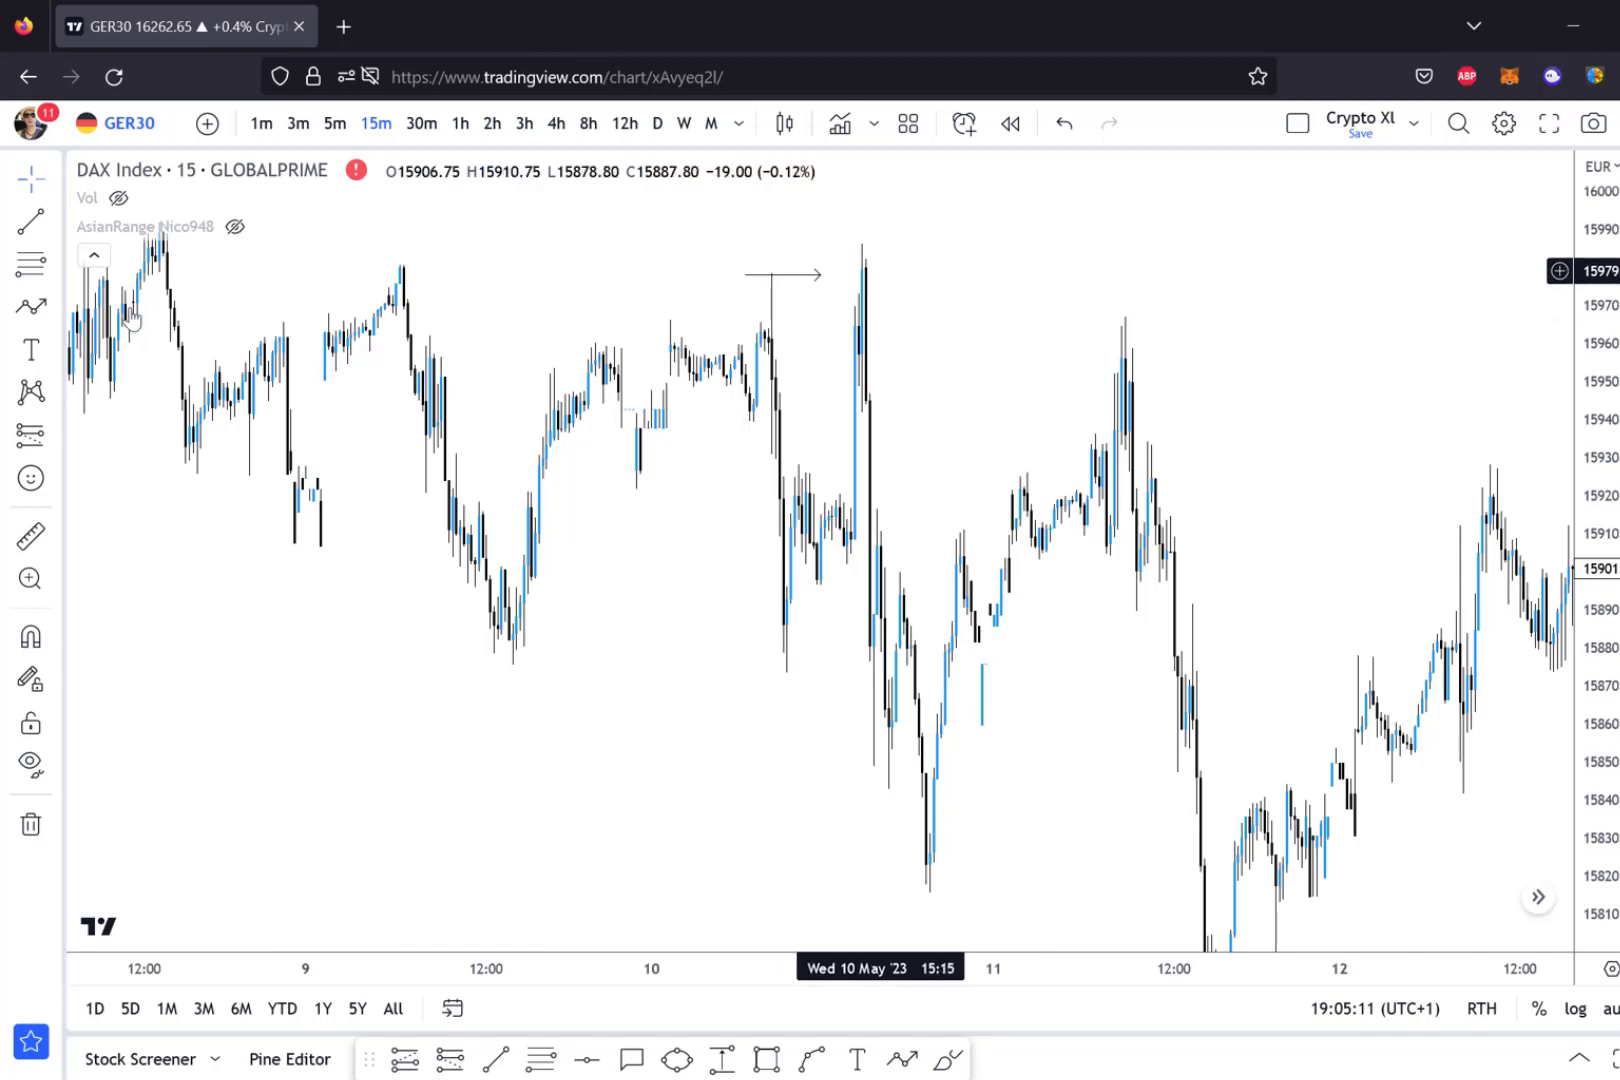
# Draw a rectangle zone from about 15958 to 15986, starting at the 10 May high and extending into 12 May.
pyautogui.click(55, 350)
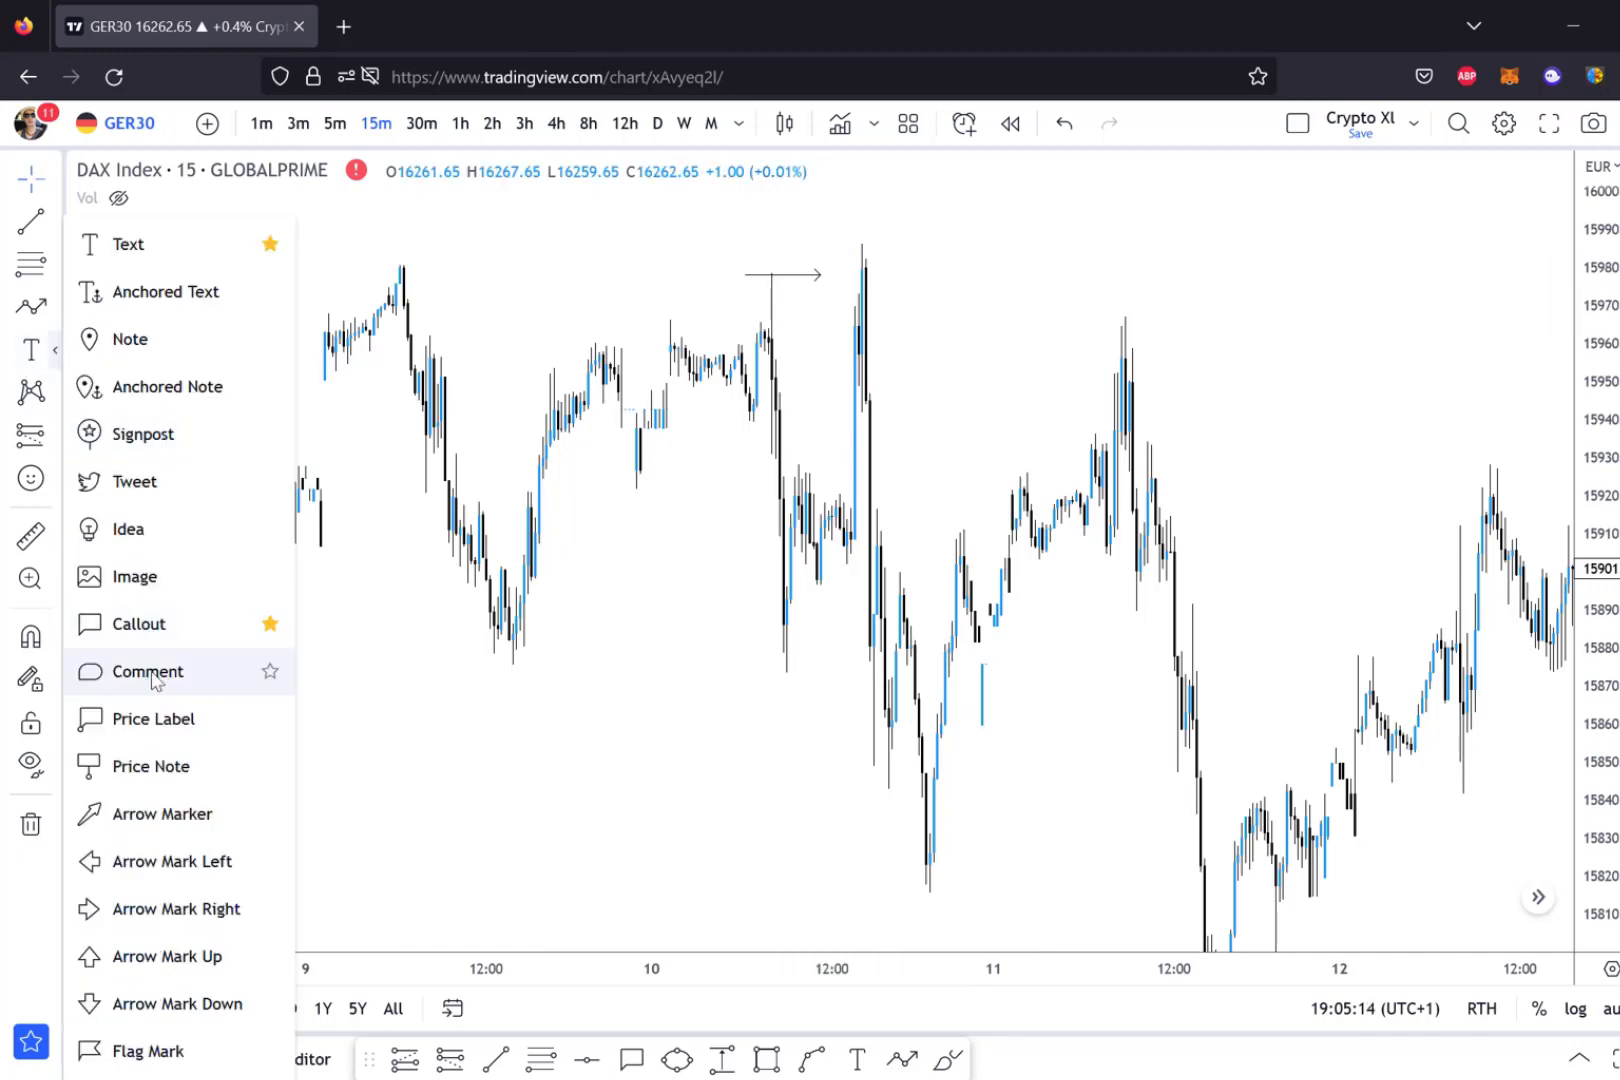
pyautogui.click(767, 1059)
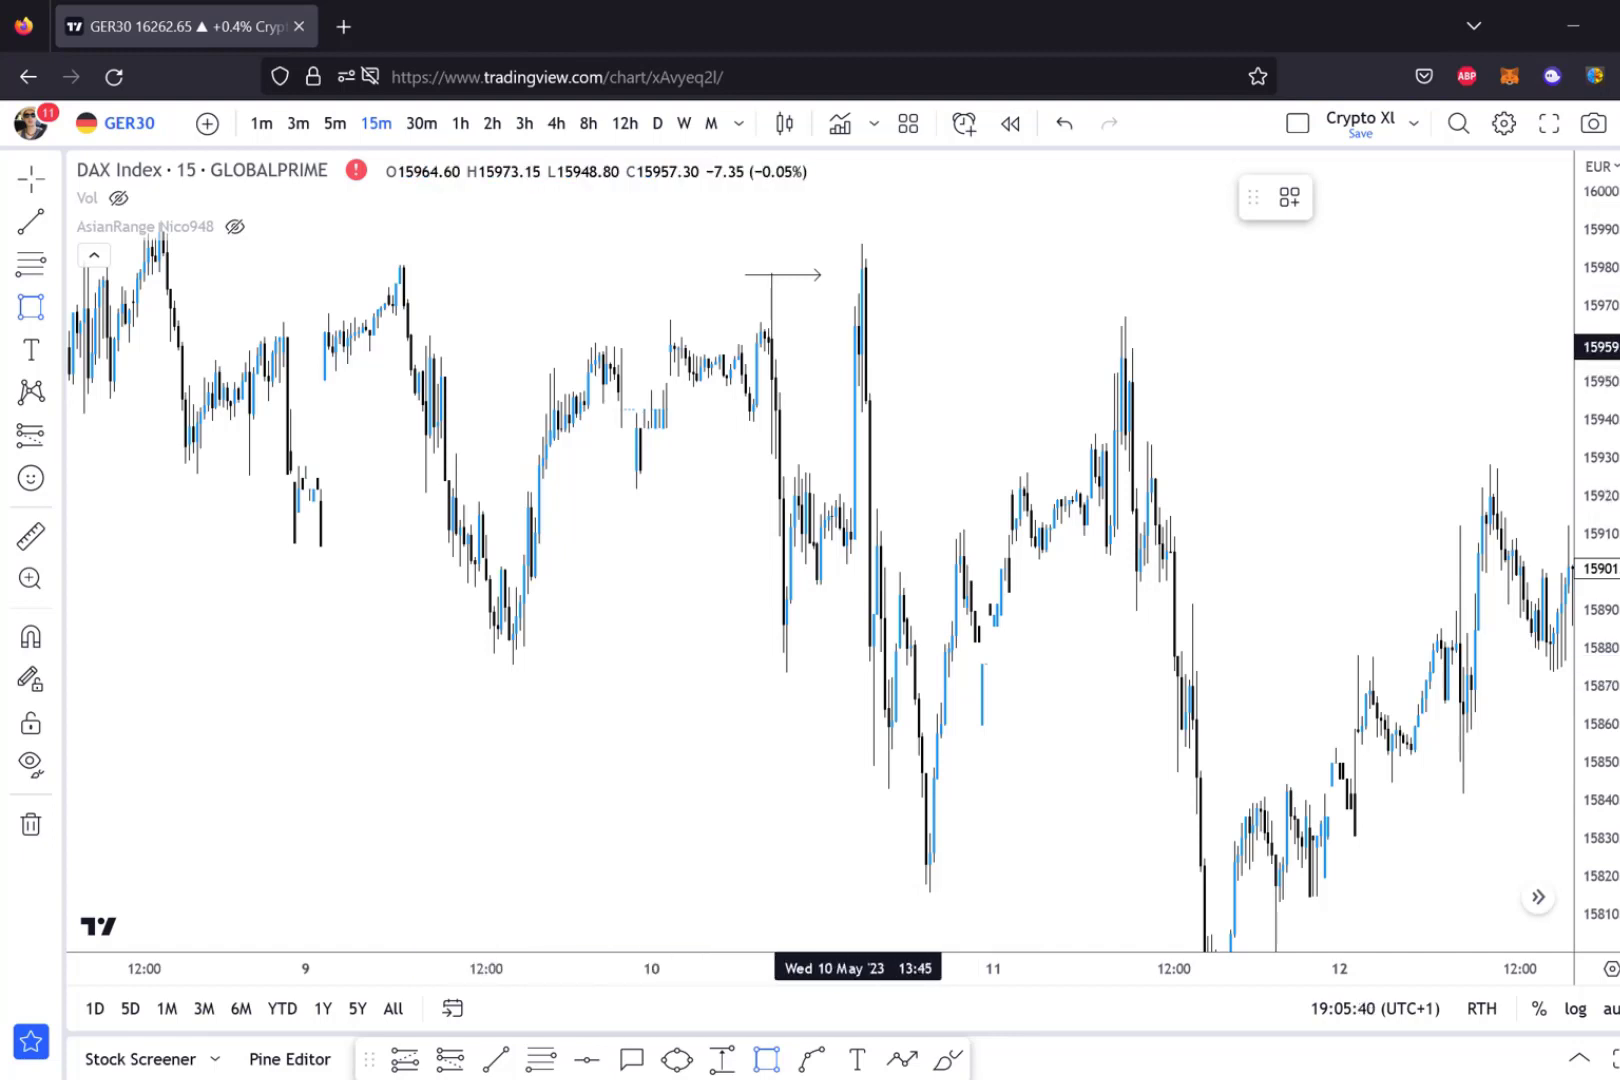
pyautogui.moveTo(866, 348); pyautogui.dragTo(1460, 241)
pyautogui.click(1458, 241)
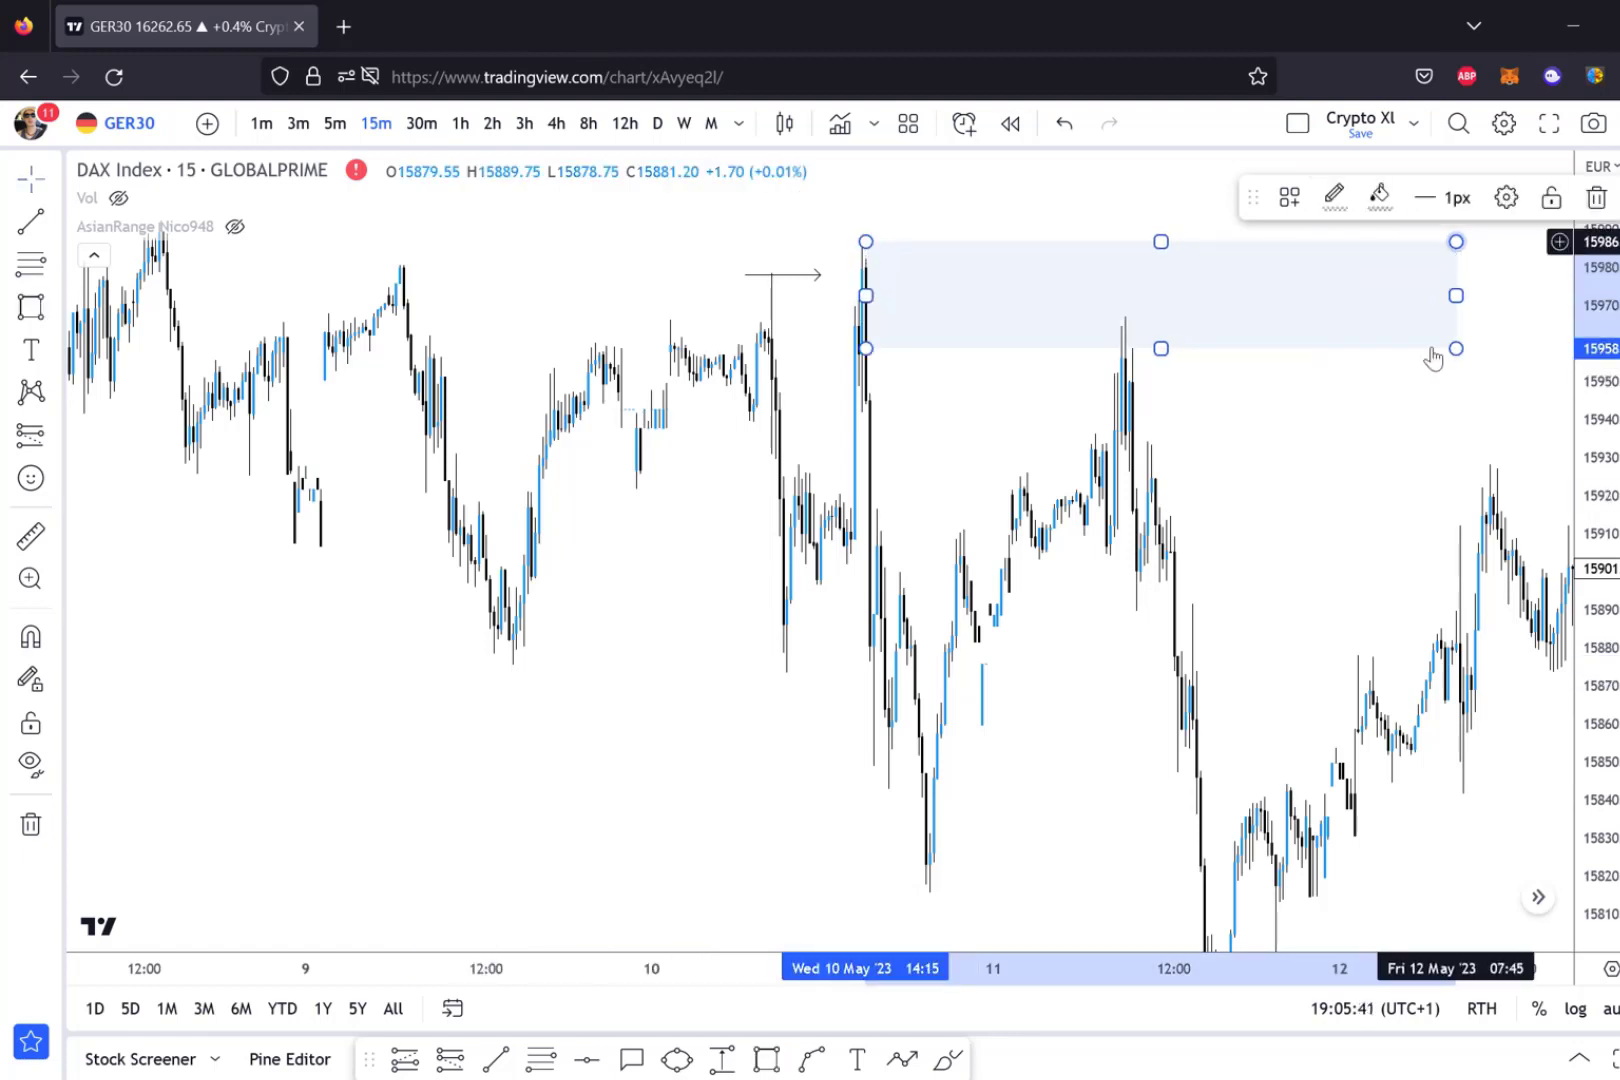
pyautogui.click(1401, 446)
# Switch the chart to the 5-minute timeframe and return to the 11 May price action beneath the shaded zone.
pyautogui.scroll(-4, 1390, 492)
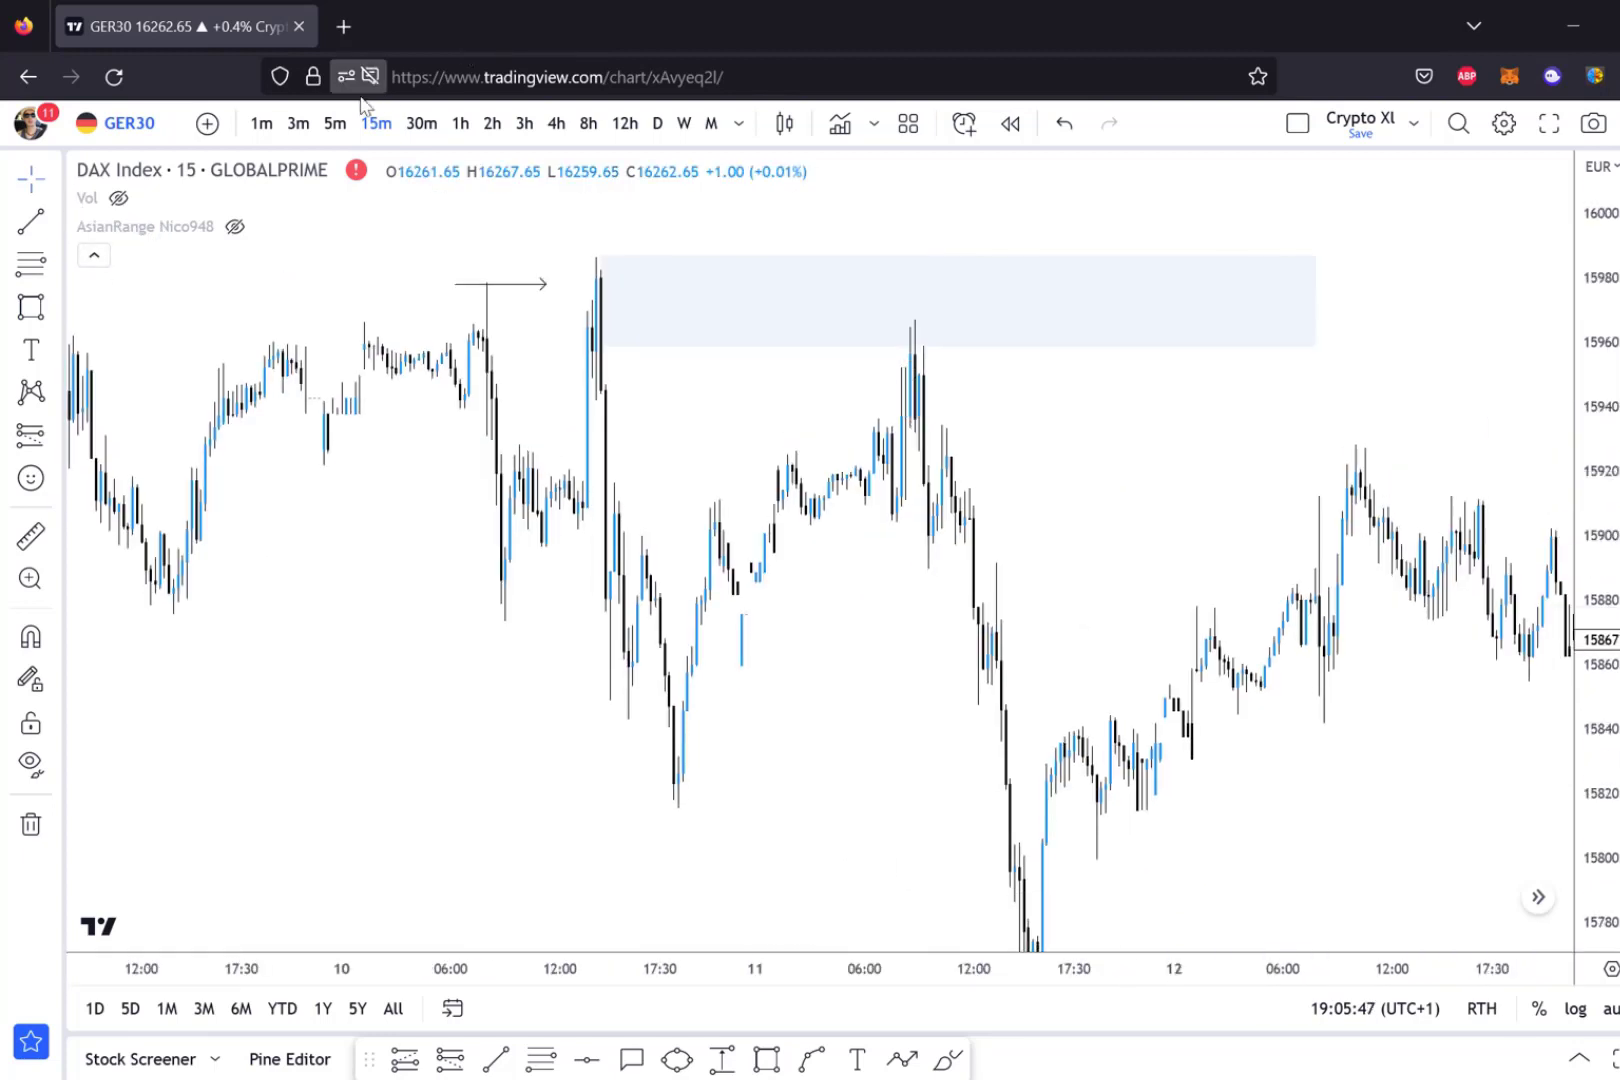
pyautogui.click(335, 123)
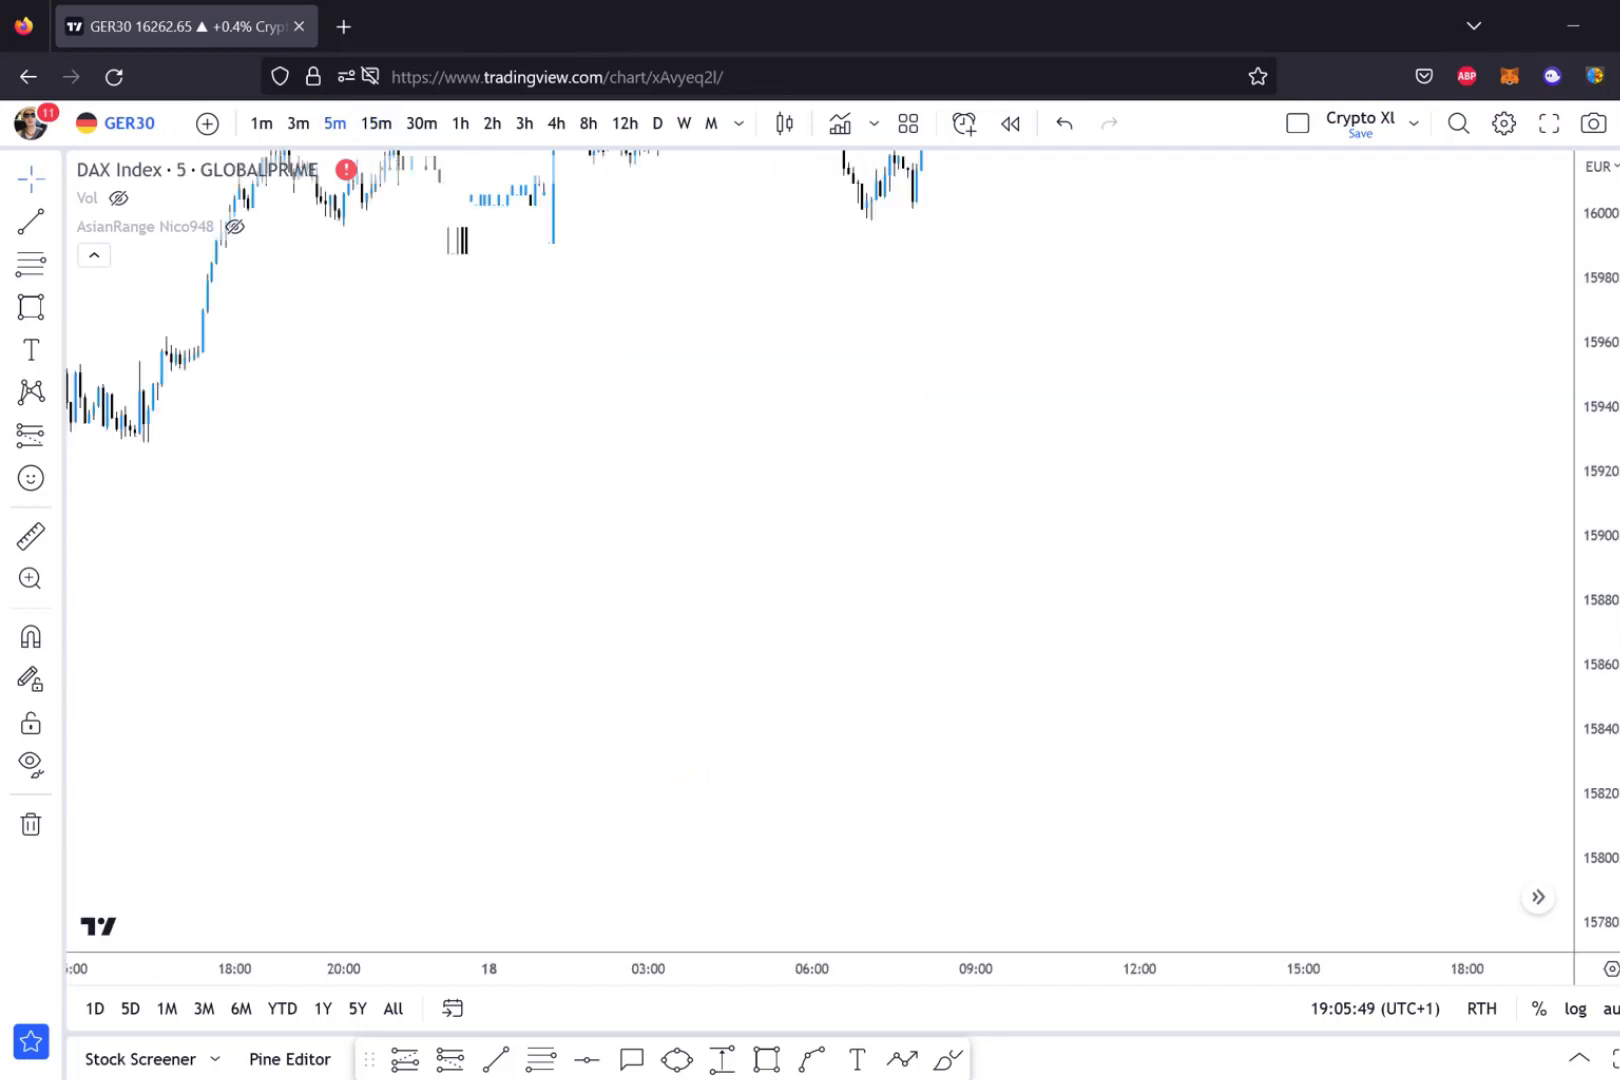
pyautogui.moveTo(970, 560); pyautogui.dragTo(1374, 621)
pyautogui.scroll(-3, 1125, 603)
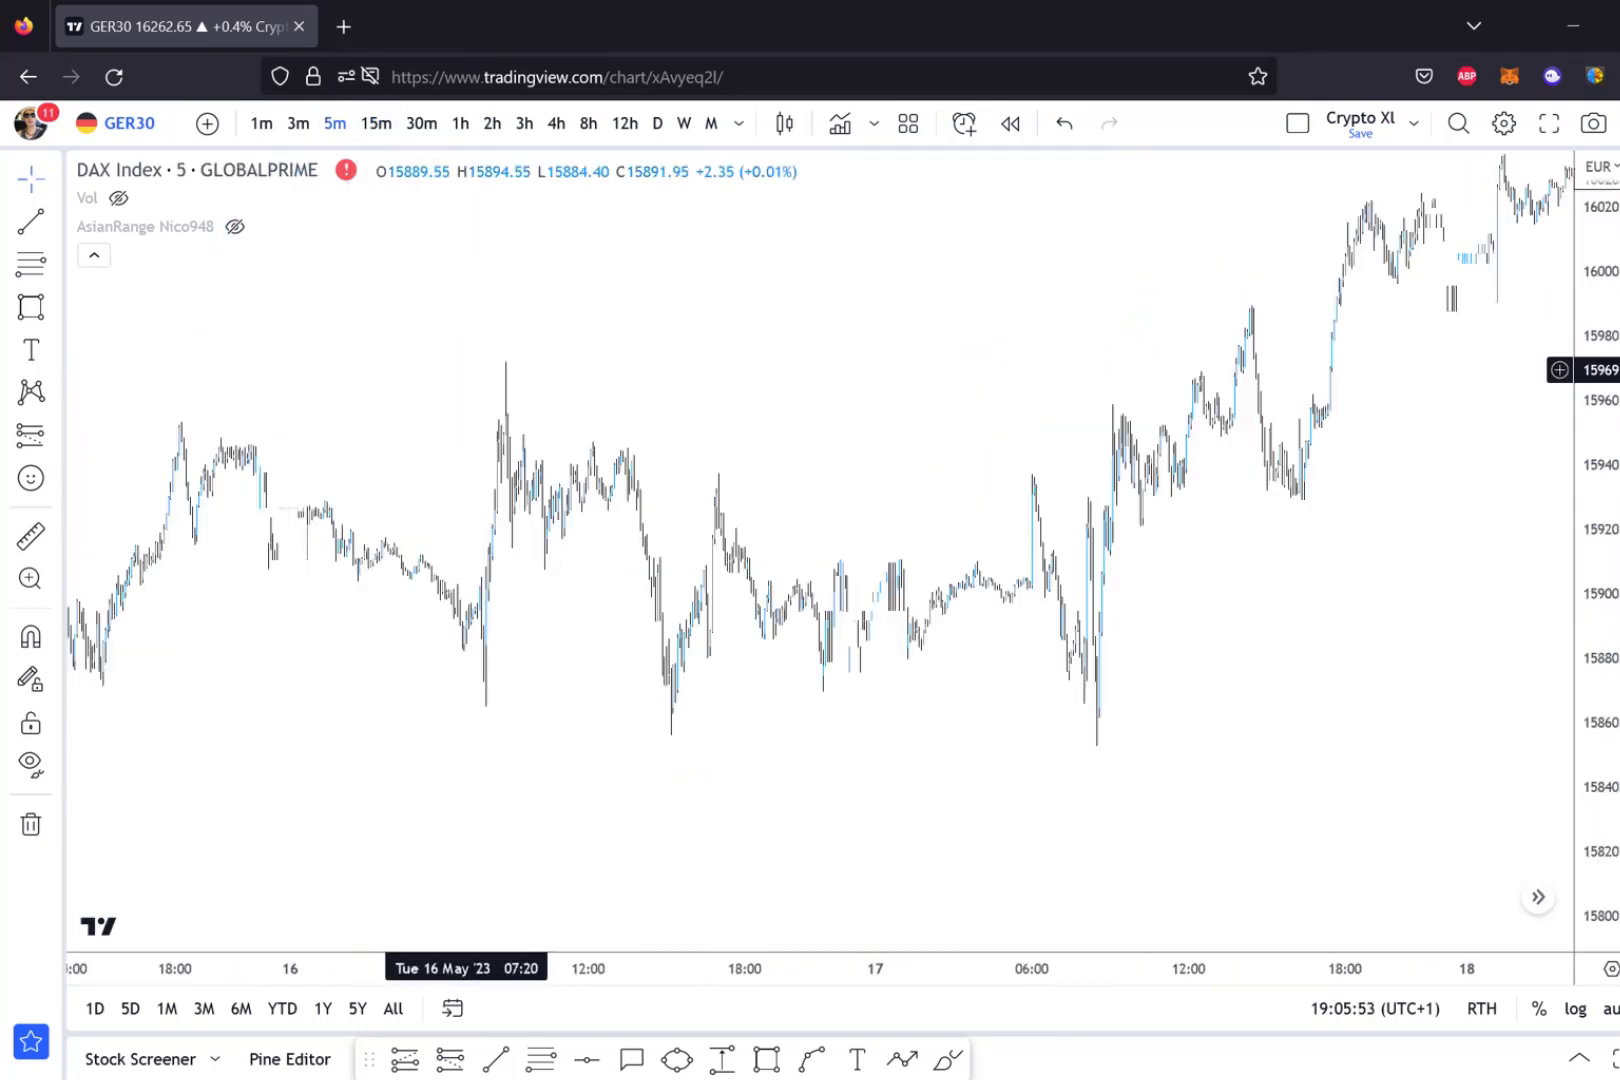
pyautogui.moveTo(620, 448); pyautogui.dragTo(1604, 671)
pyautogui.moveTo(908, 394)
pyautogui.mouseDown()
pyautogui.moveTo(1545, 277)
pyautogui.moveTo(1615, 304)
pyautogui.mouseUp()
pyautogui.moveTo(394, 730); pyautogui.dragTo(1081, 582)
pyautogui.scroll(4, 1085, 655)
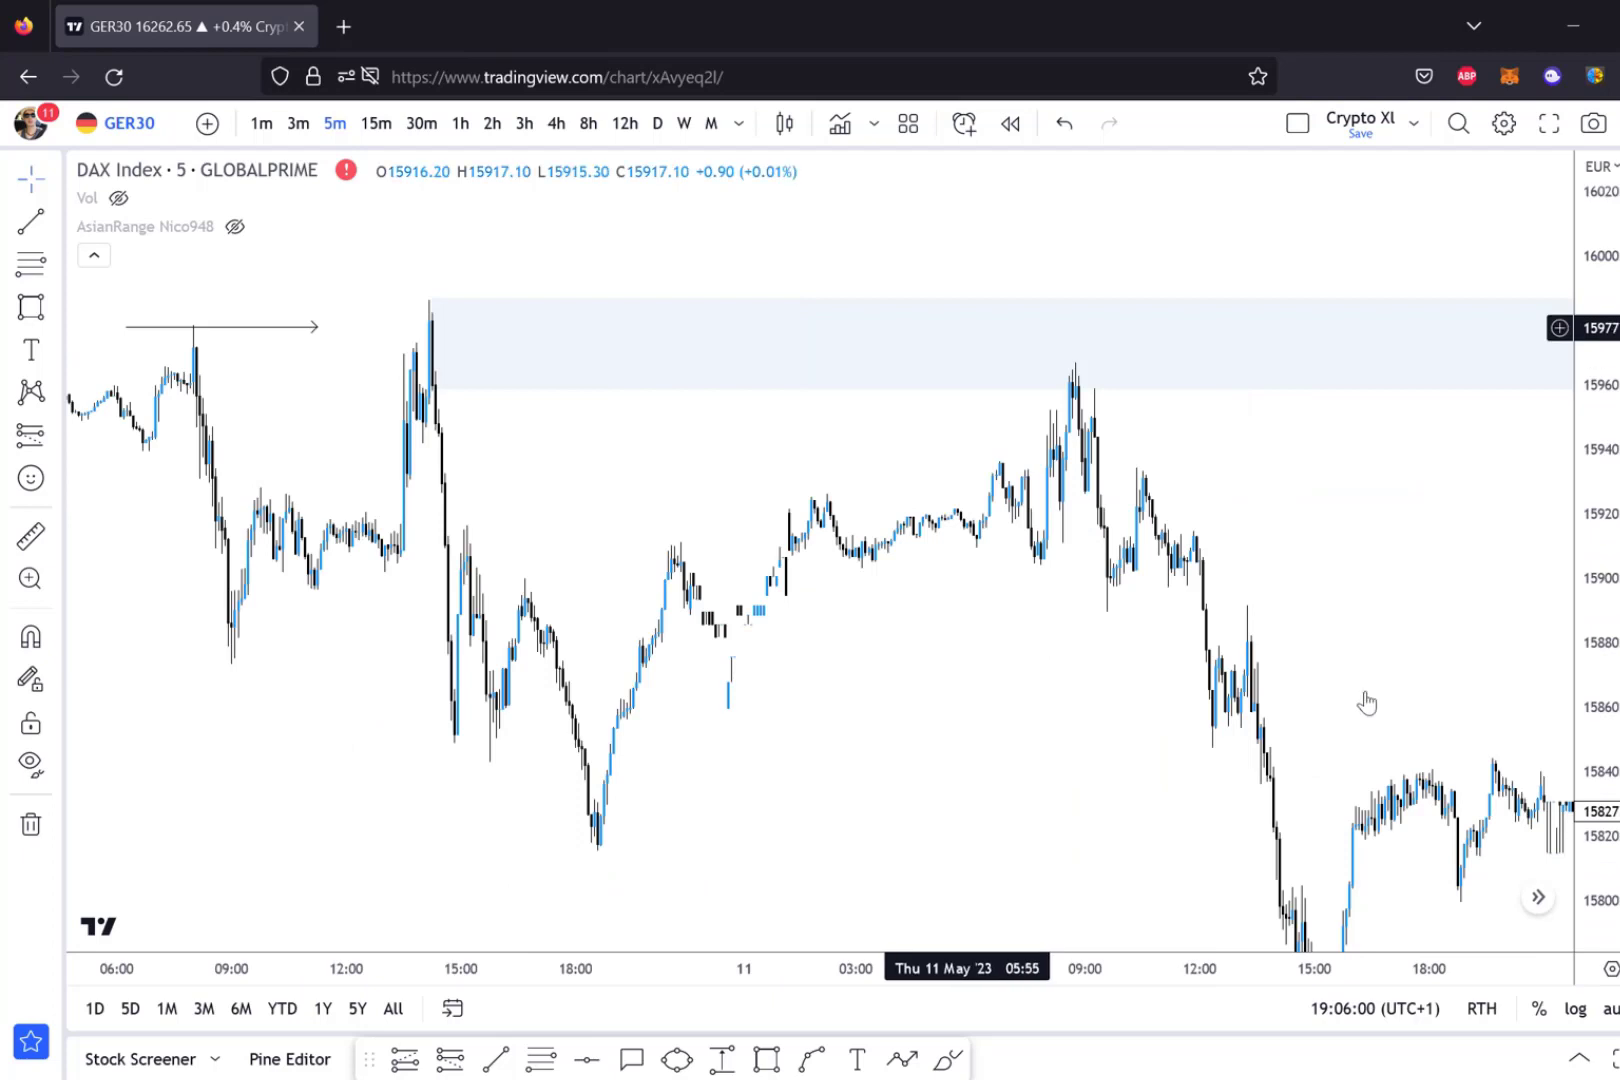
pyautogui.scroll(1, 1490, 750)
pyautogui.moveTo(1617, 692); pyautogui.dragTo(1617, 505)
pyautogui.moveTo(1360, 634); pyautogui.dragTo(1374, 676)
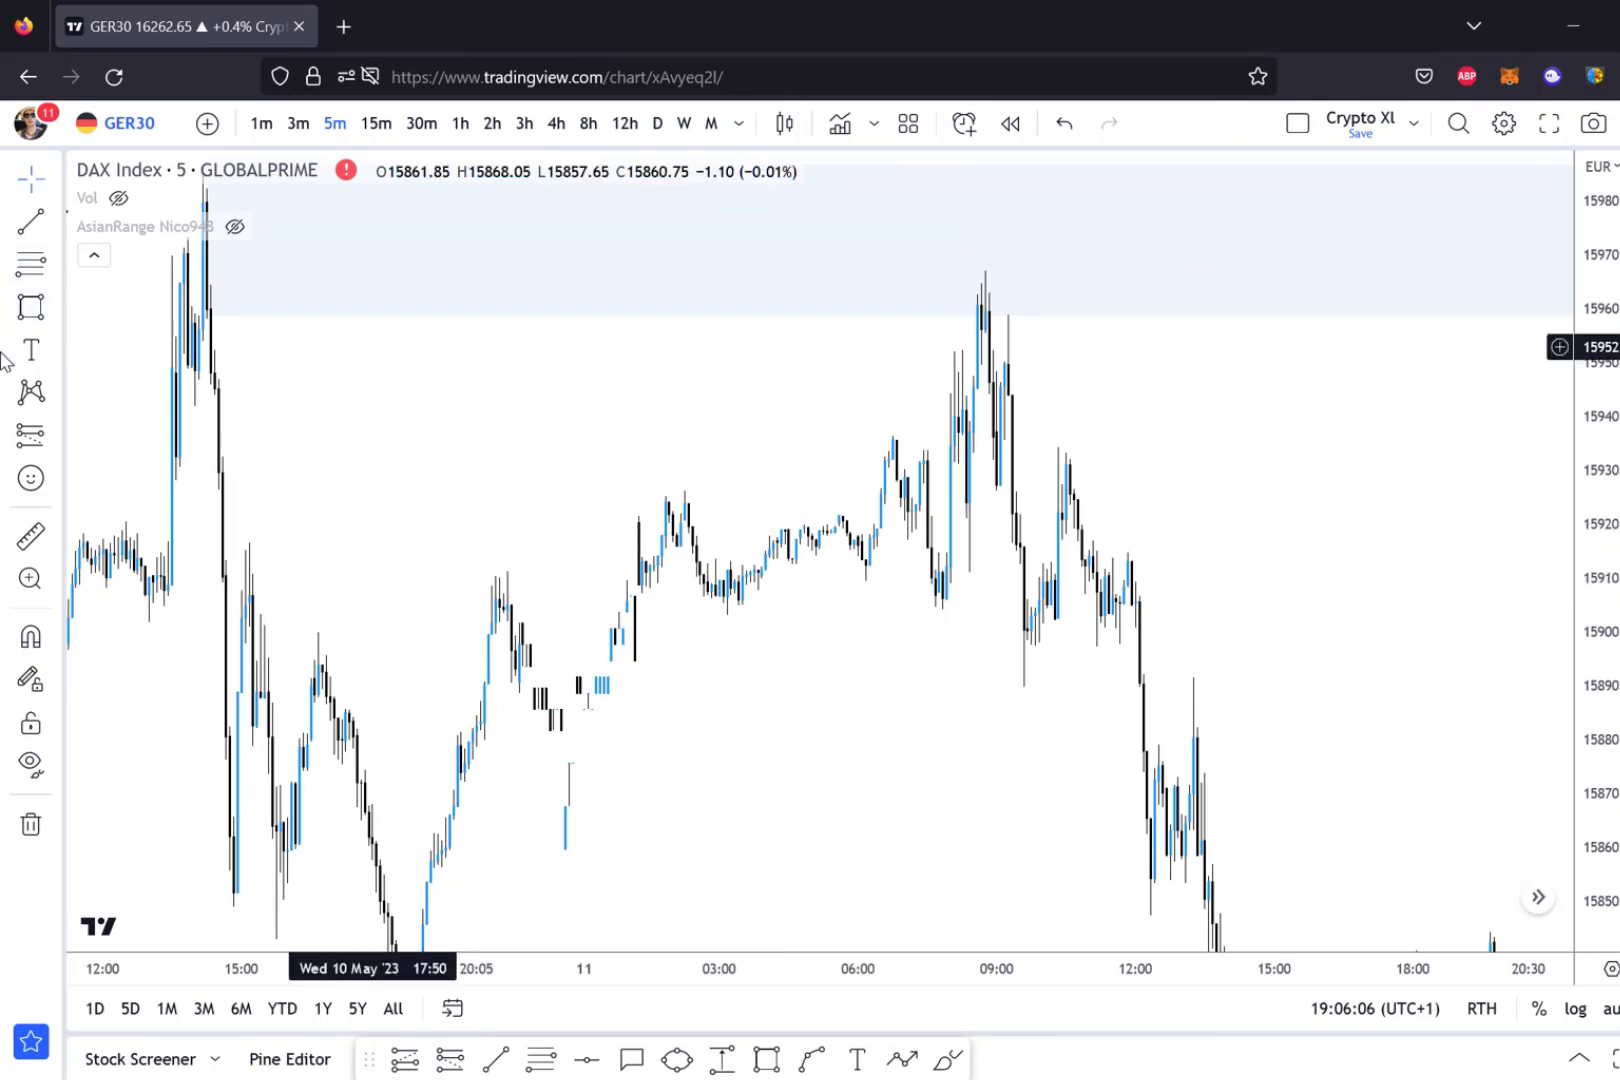
# Trace the 11 May swings with a path, rising through two highs into the shaded zone and falling to about 15896.
pyautogui.click(902, 1058)
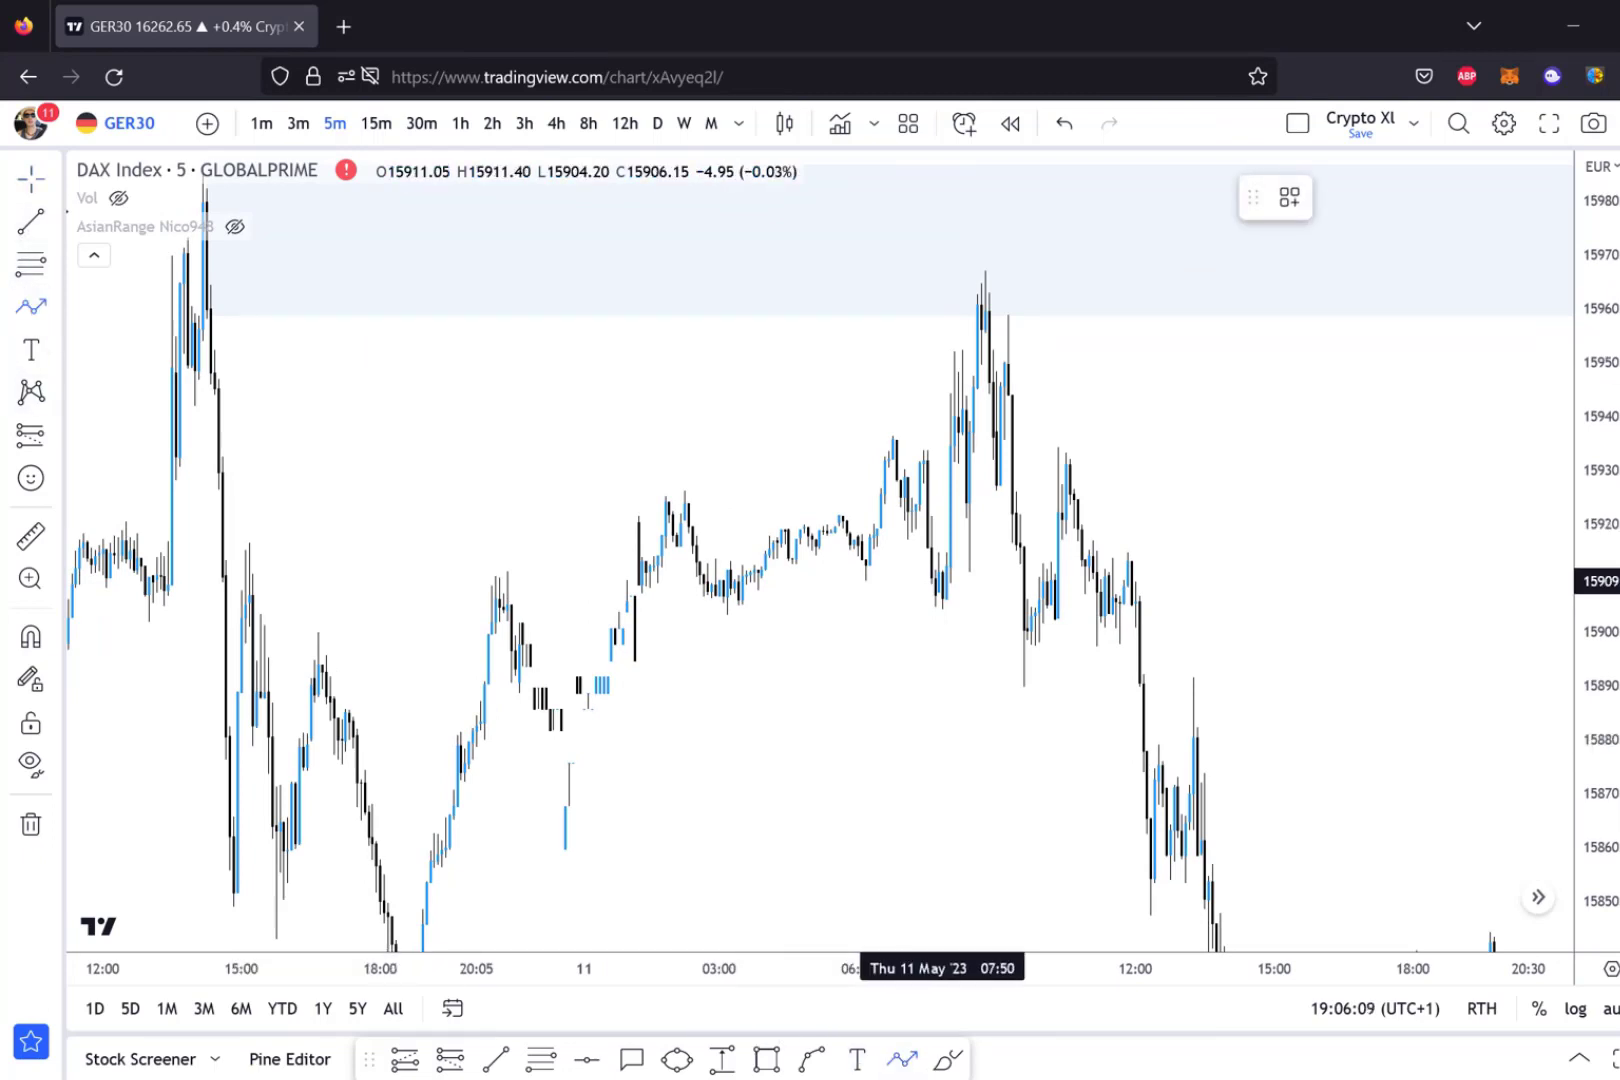
pyautogui.click(622, 684)
pyautogui.click(680, 491)
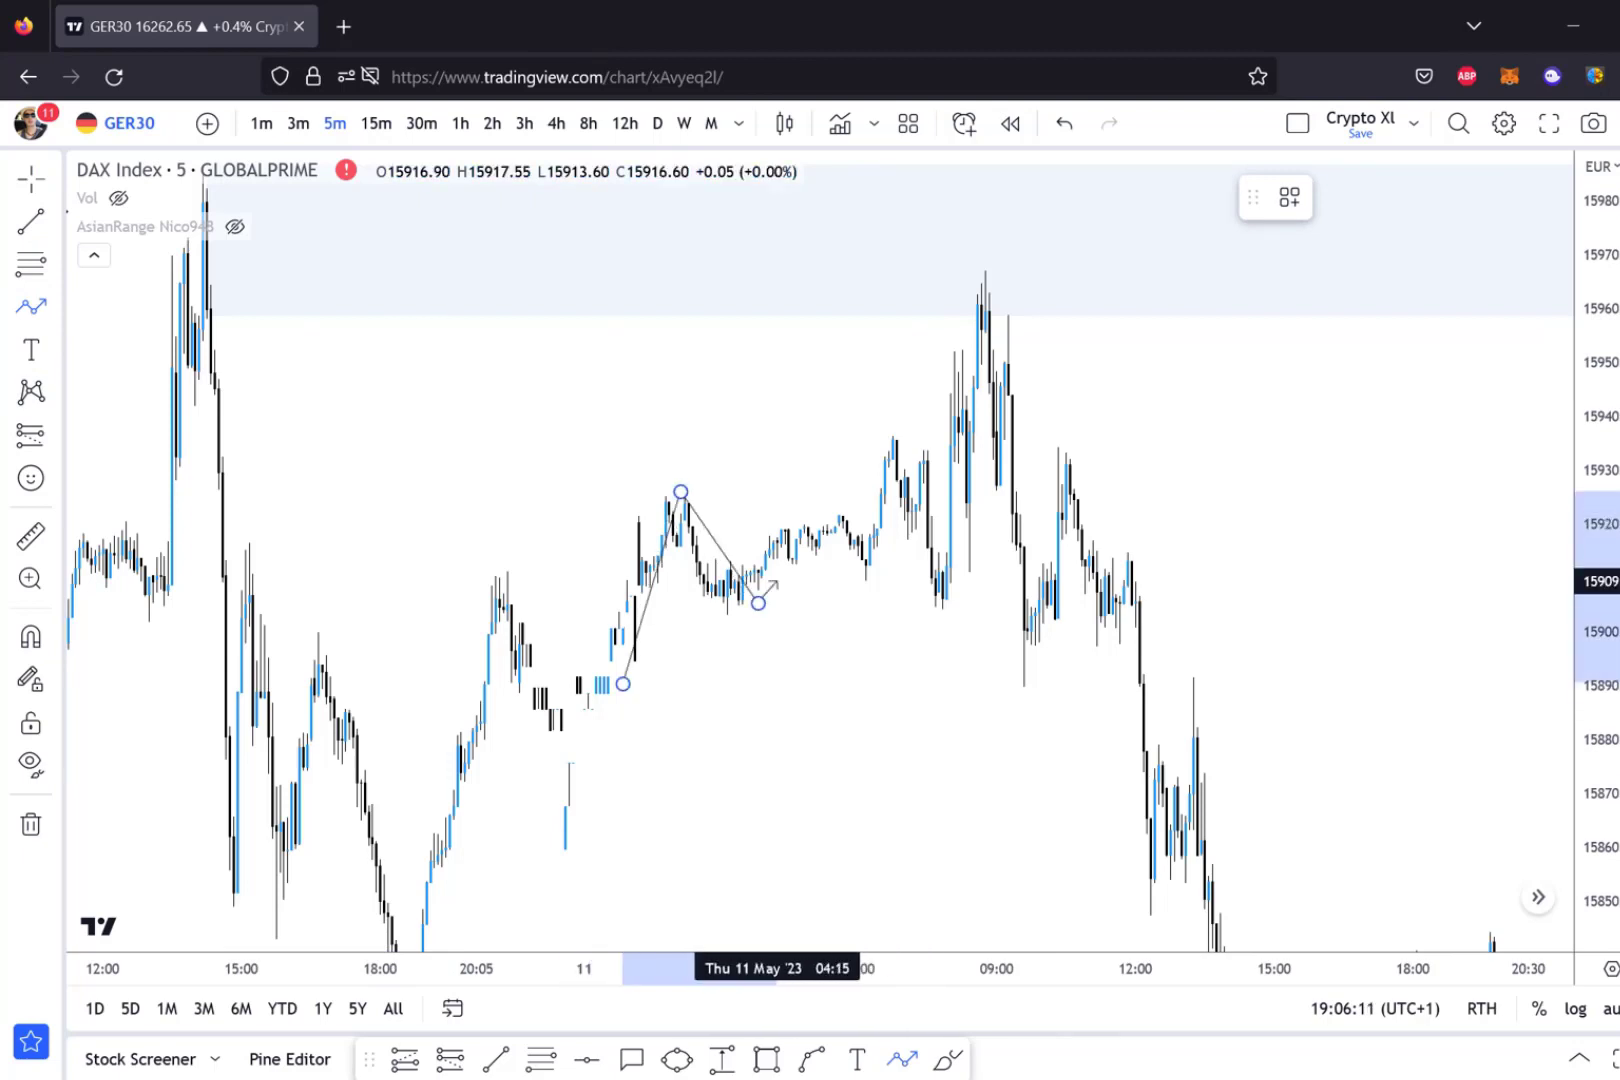
pyautogui.click(758, 603)
pyautogui.click(869, 447)
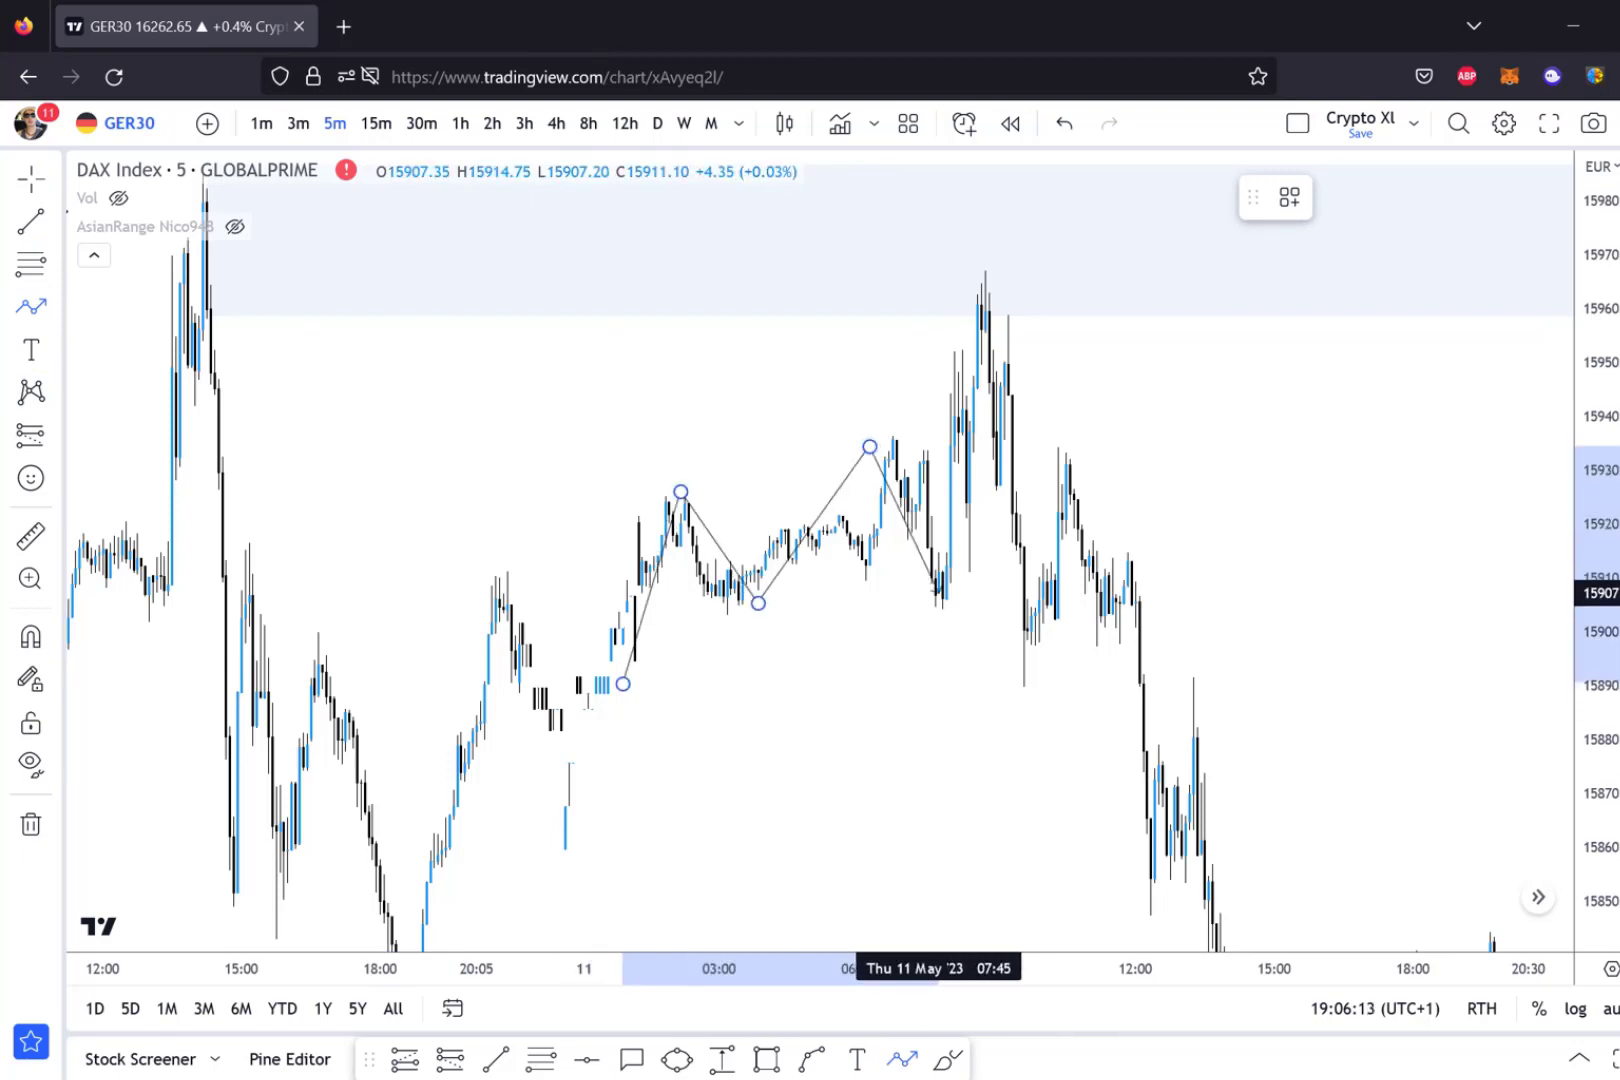
pyautogui.click(942, 593)
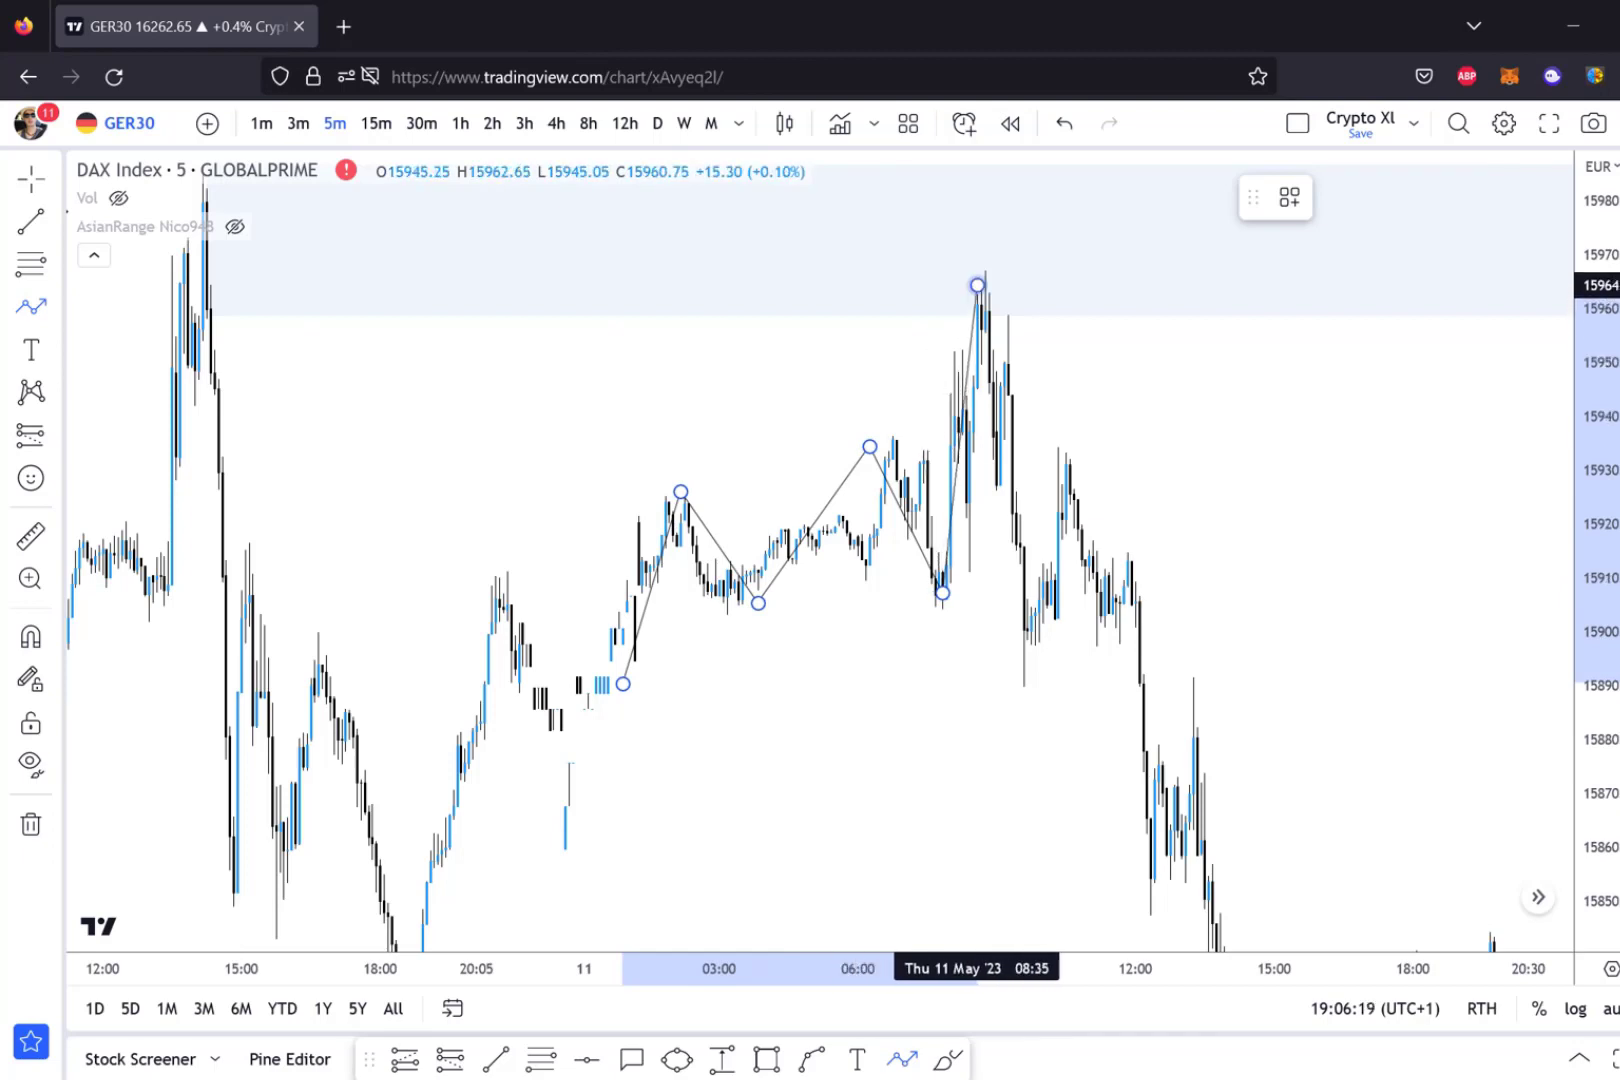
pyautogui.click(977, 285)
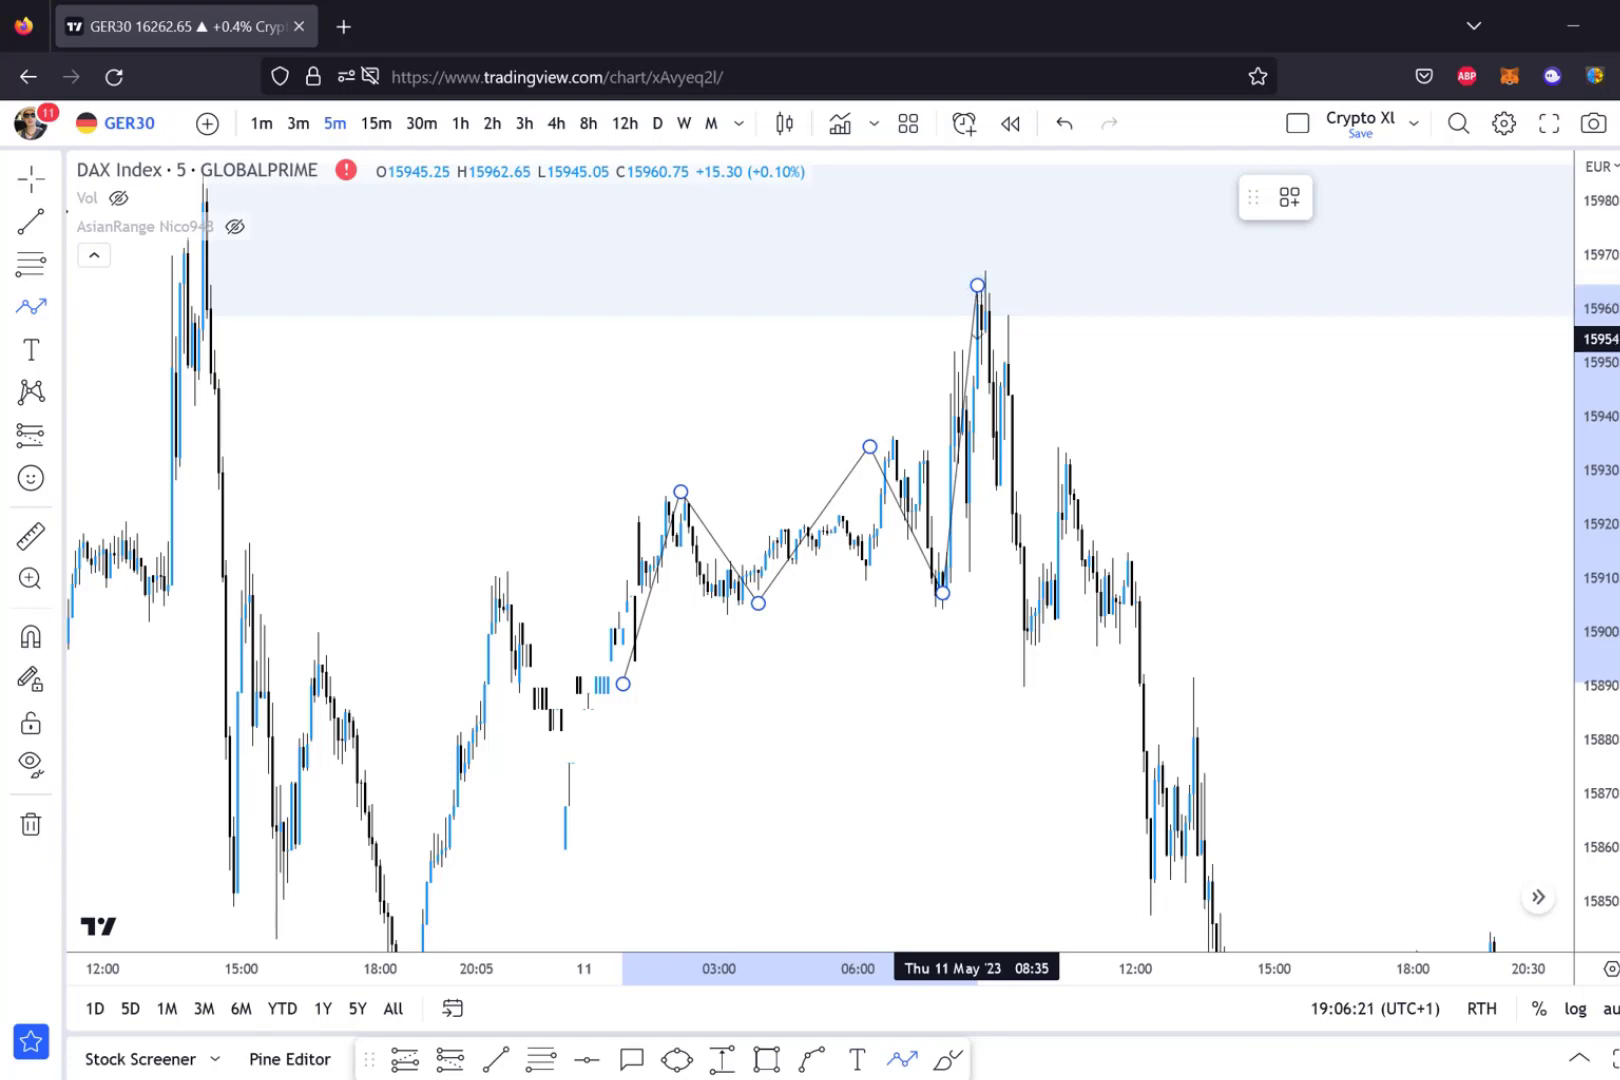
pyautogui.click(996, 481)
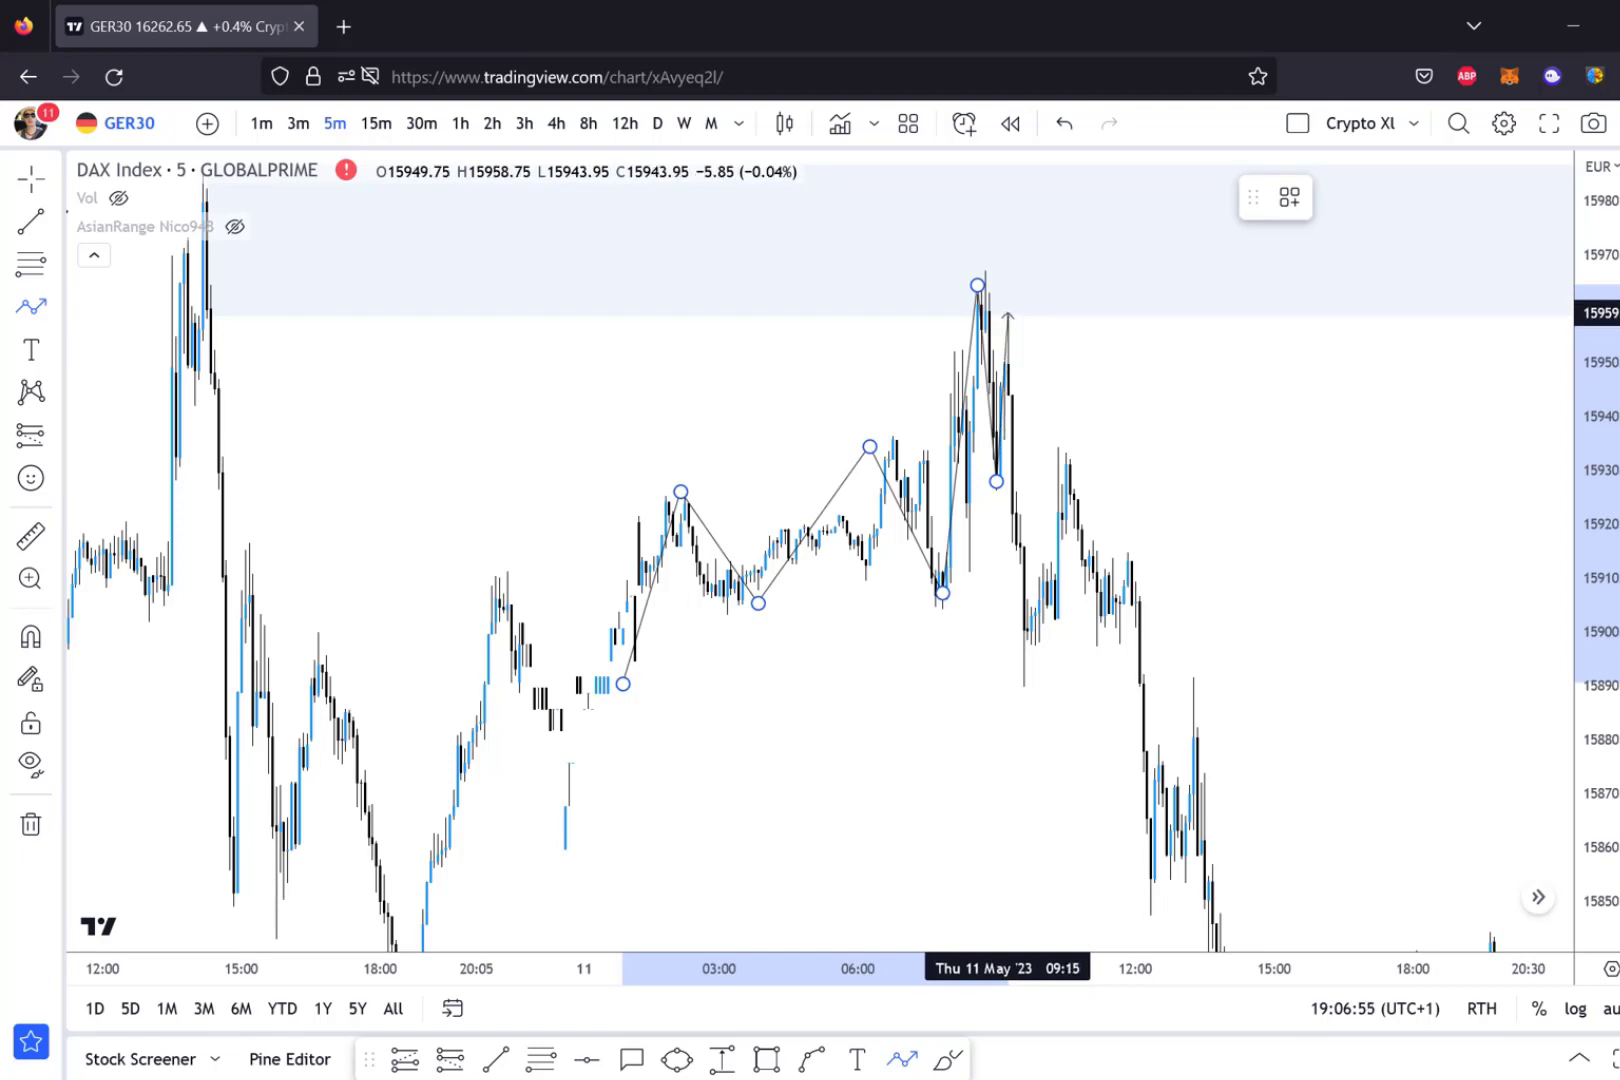
pyautogui.click(1008, 313)
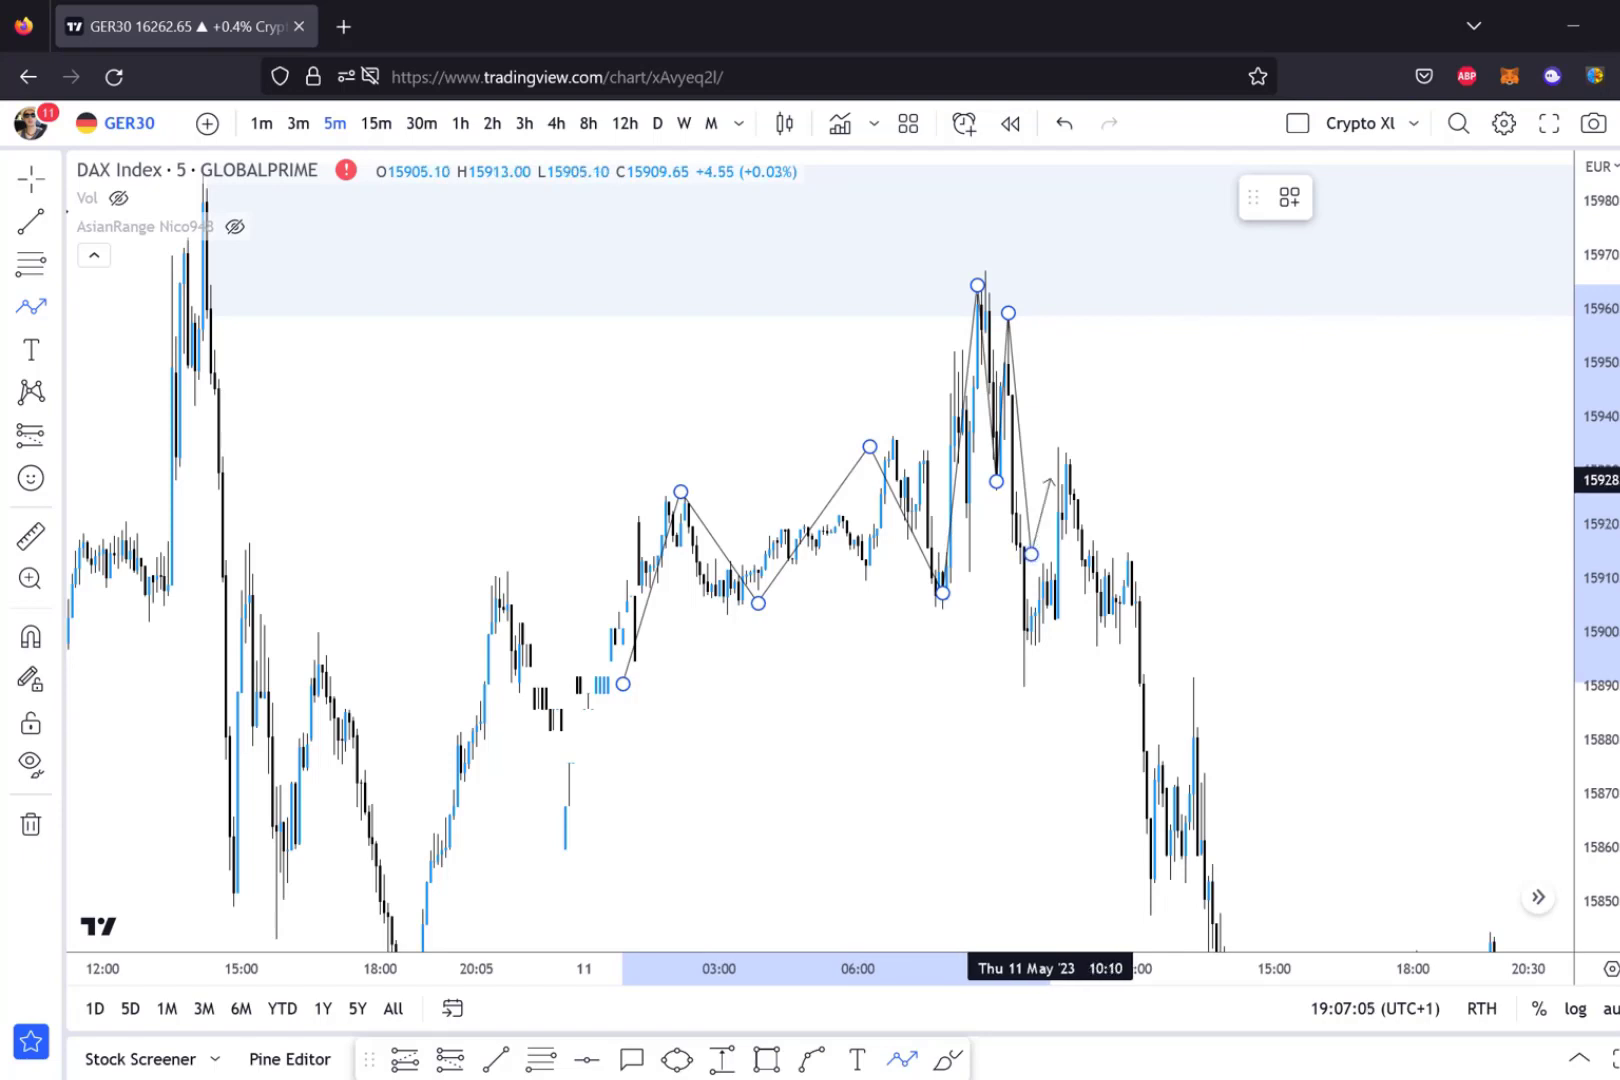
pyautogui.click(1031, 553)
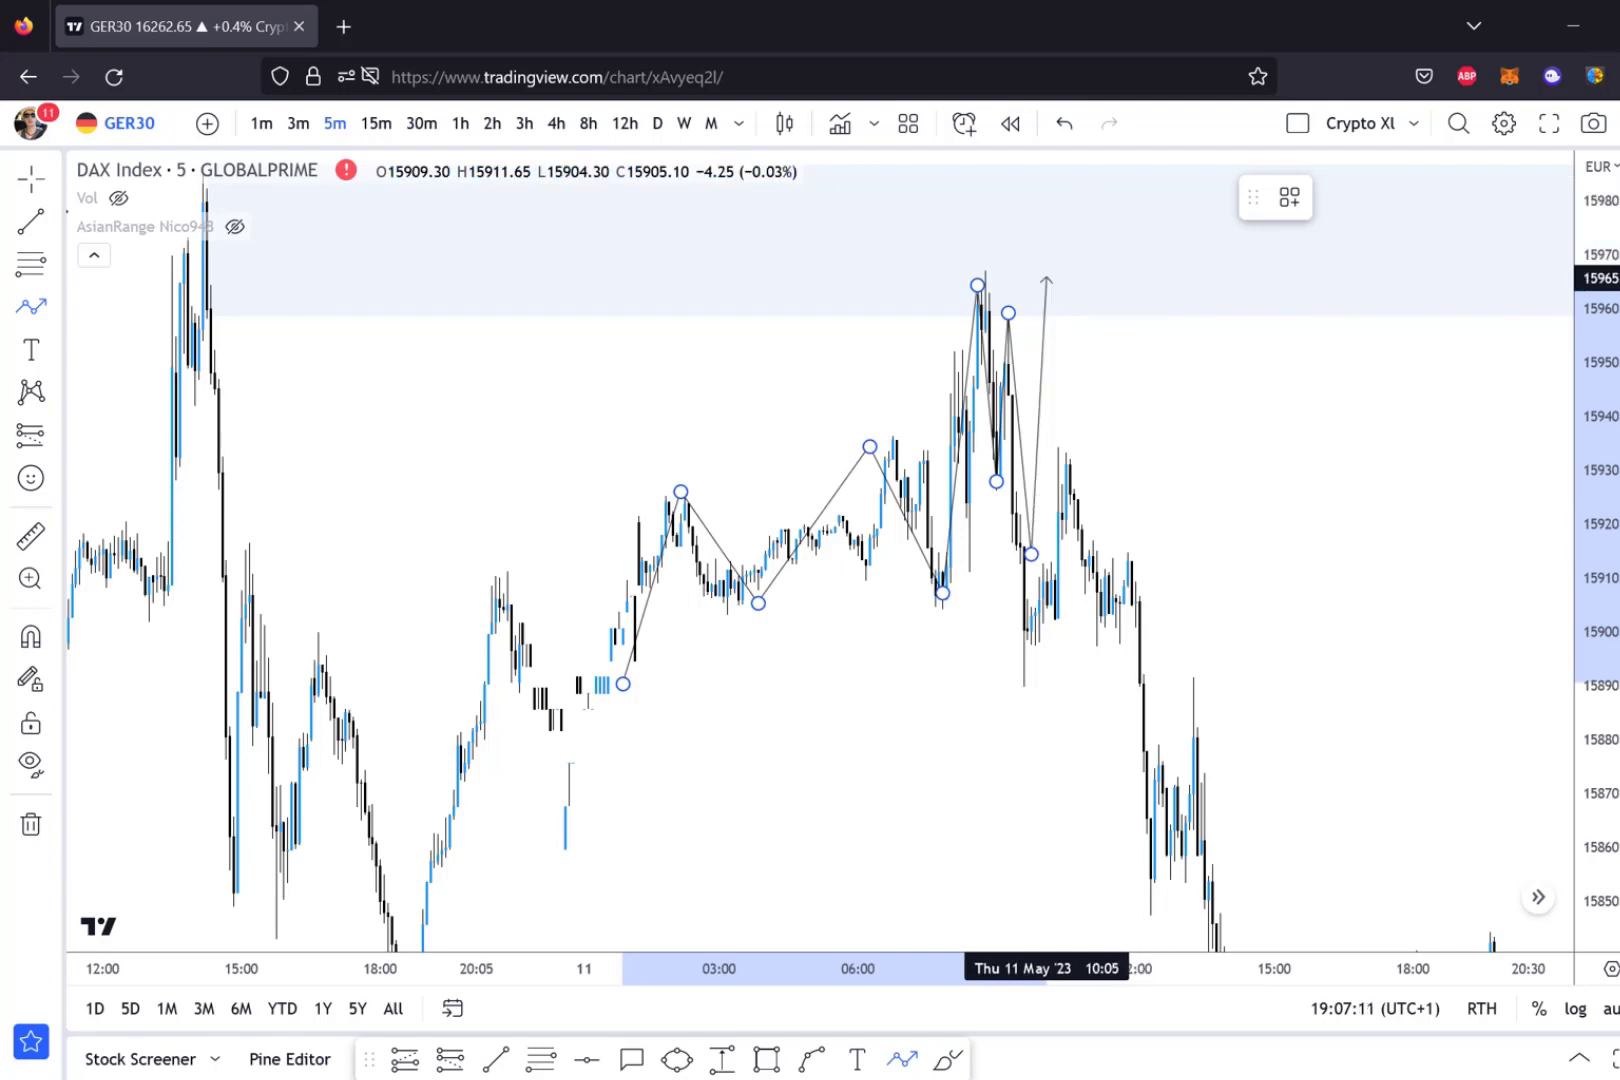
pyautogui.press('Escape')
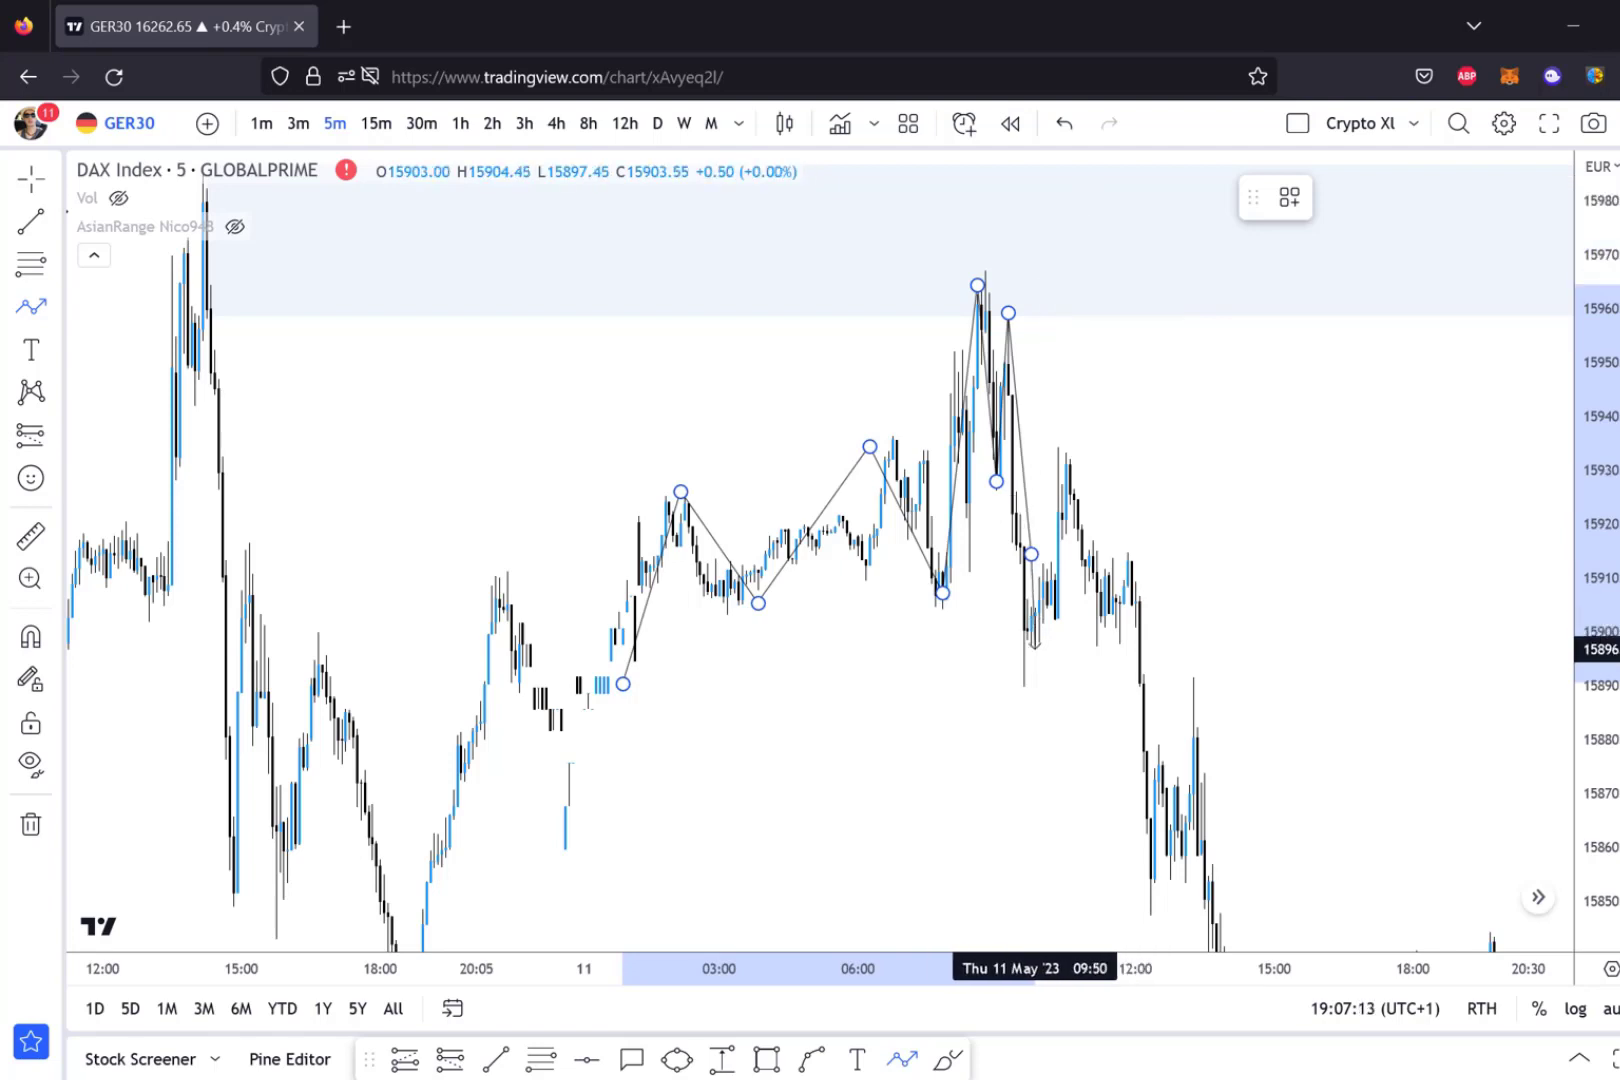
pyautogui.doubleClick(1035, 649)
pyautogui.click(1012, 613)
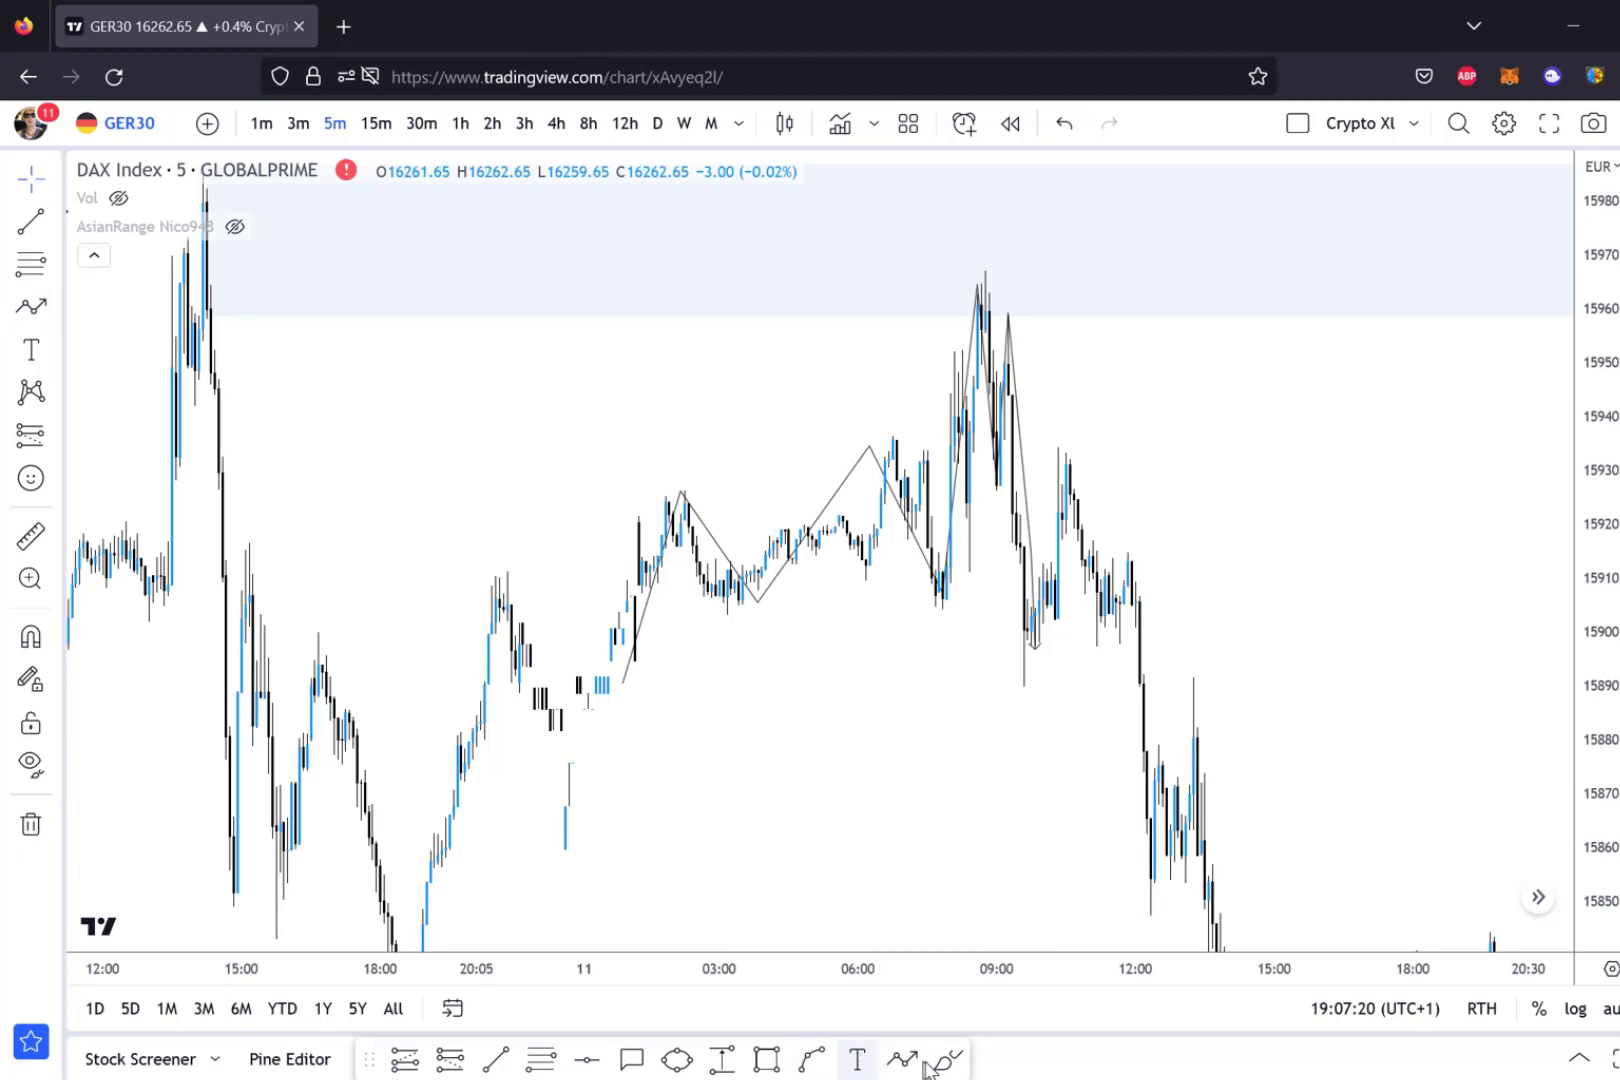
# Draw a short horizontal trend line at about 15903 beneath the 11 May swing low that precedes the rally into the zone.
pyautogui.click(495, 1059)
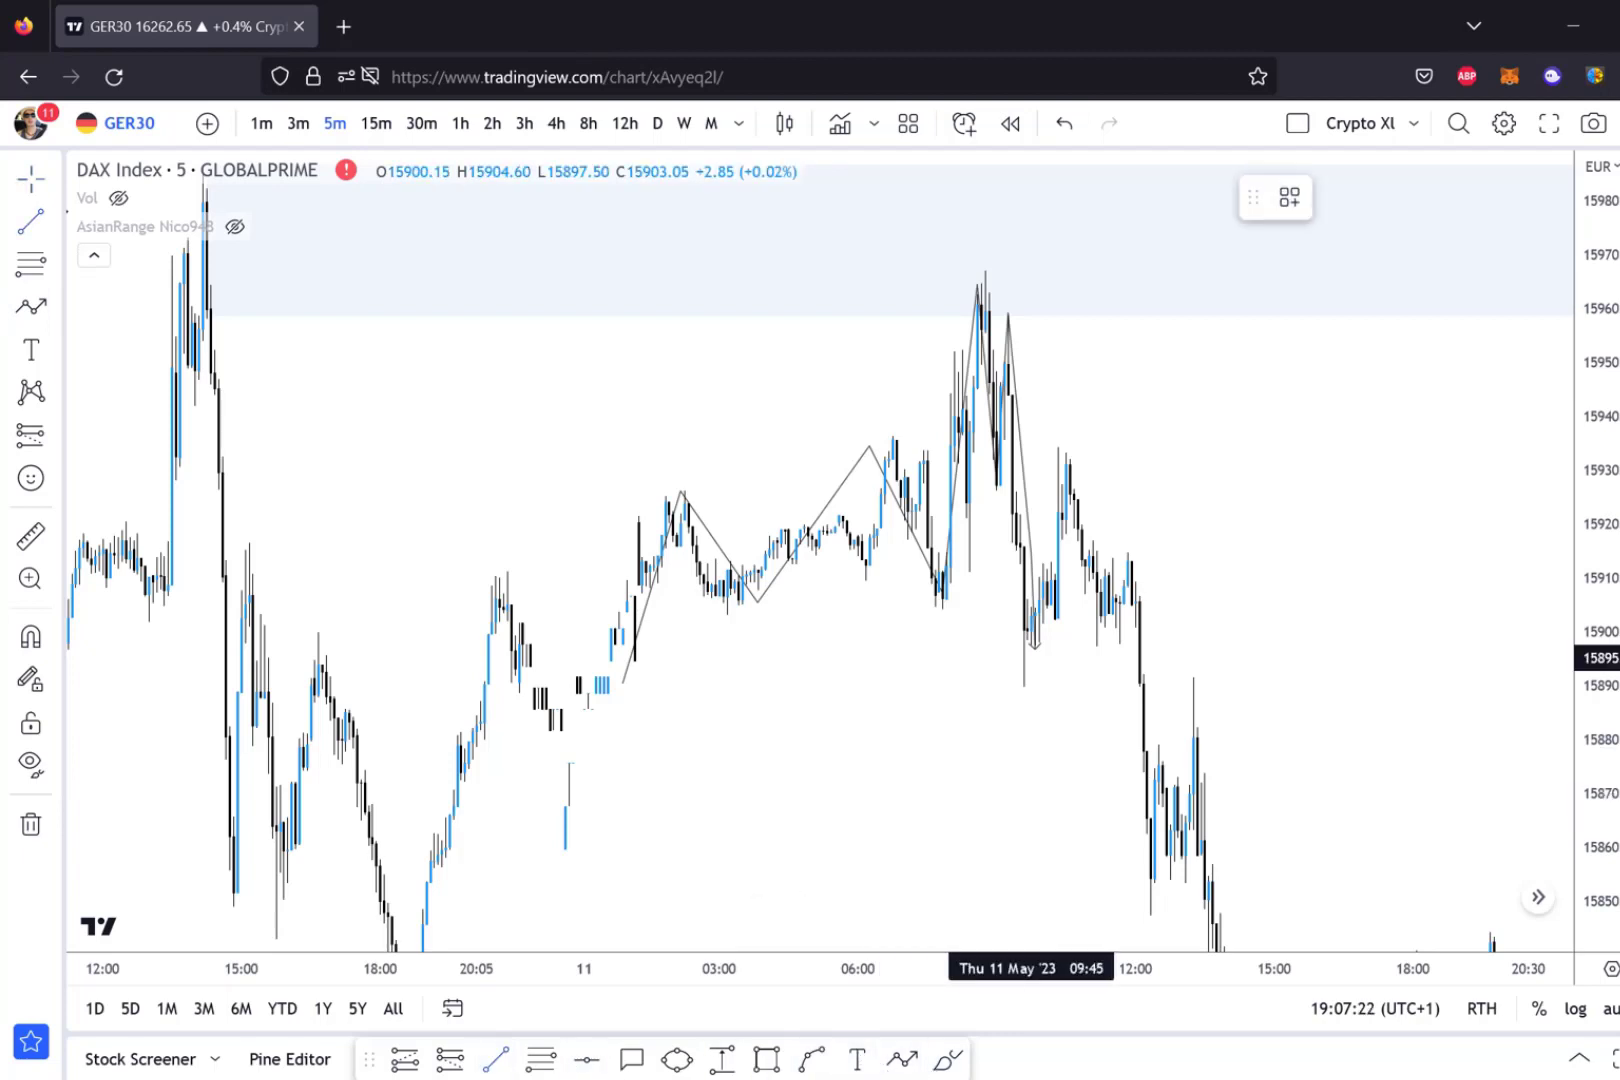
pyautogui.click(919, 611)
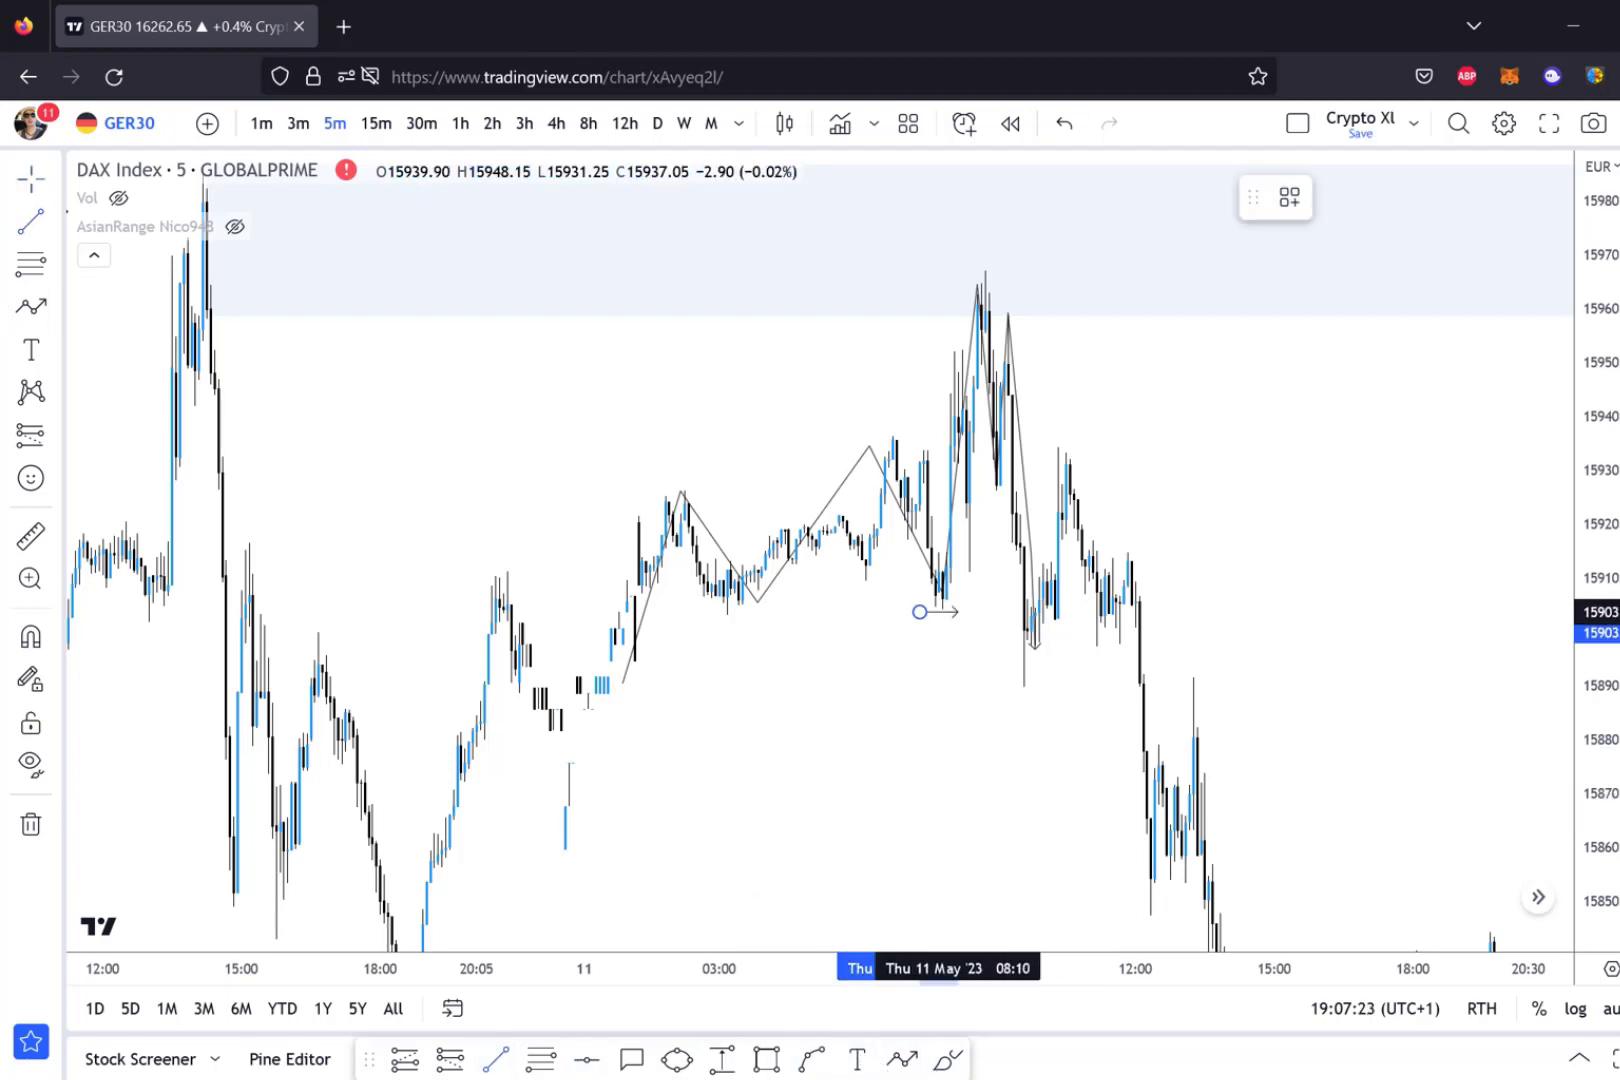
pyautogui.click(1012, 611)
# Mark the 11 May swing low above the short trend line and the lower high near 15959 with small ellipses.
pyautogui.click(677, 1059)
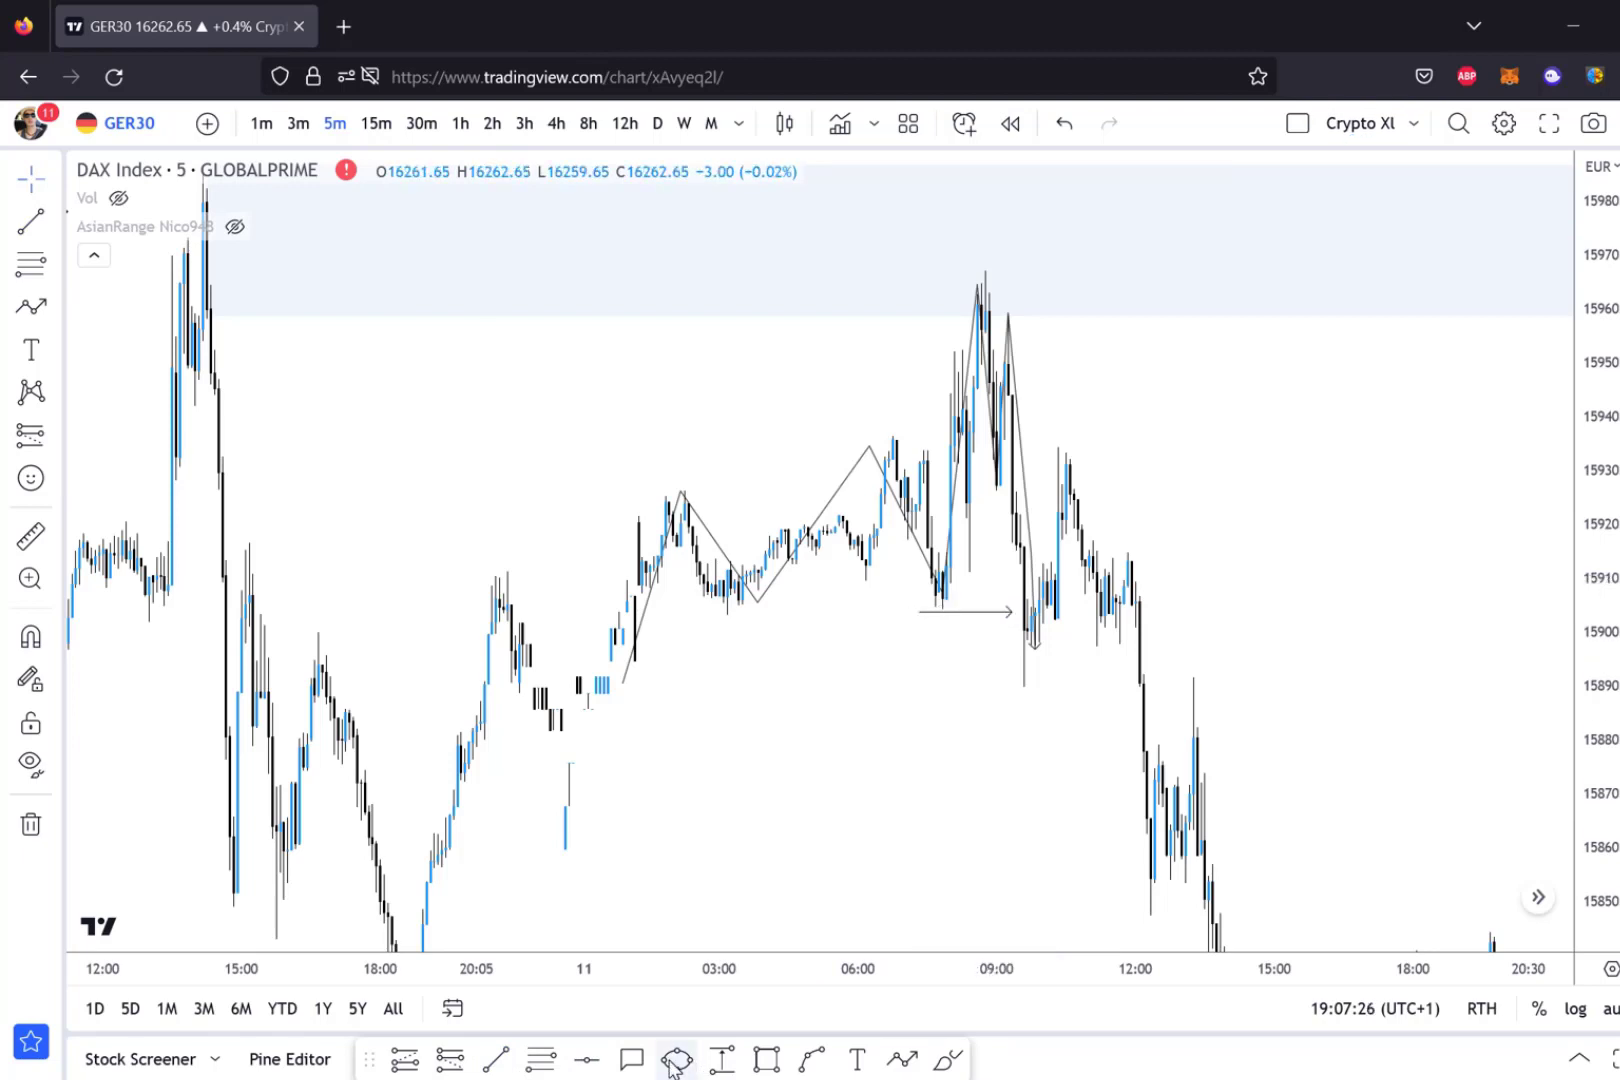
pyautogui.click(931, 586)
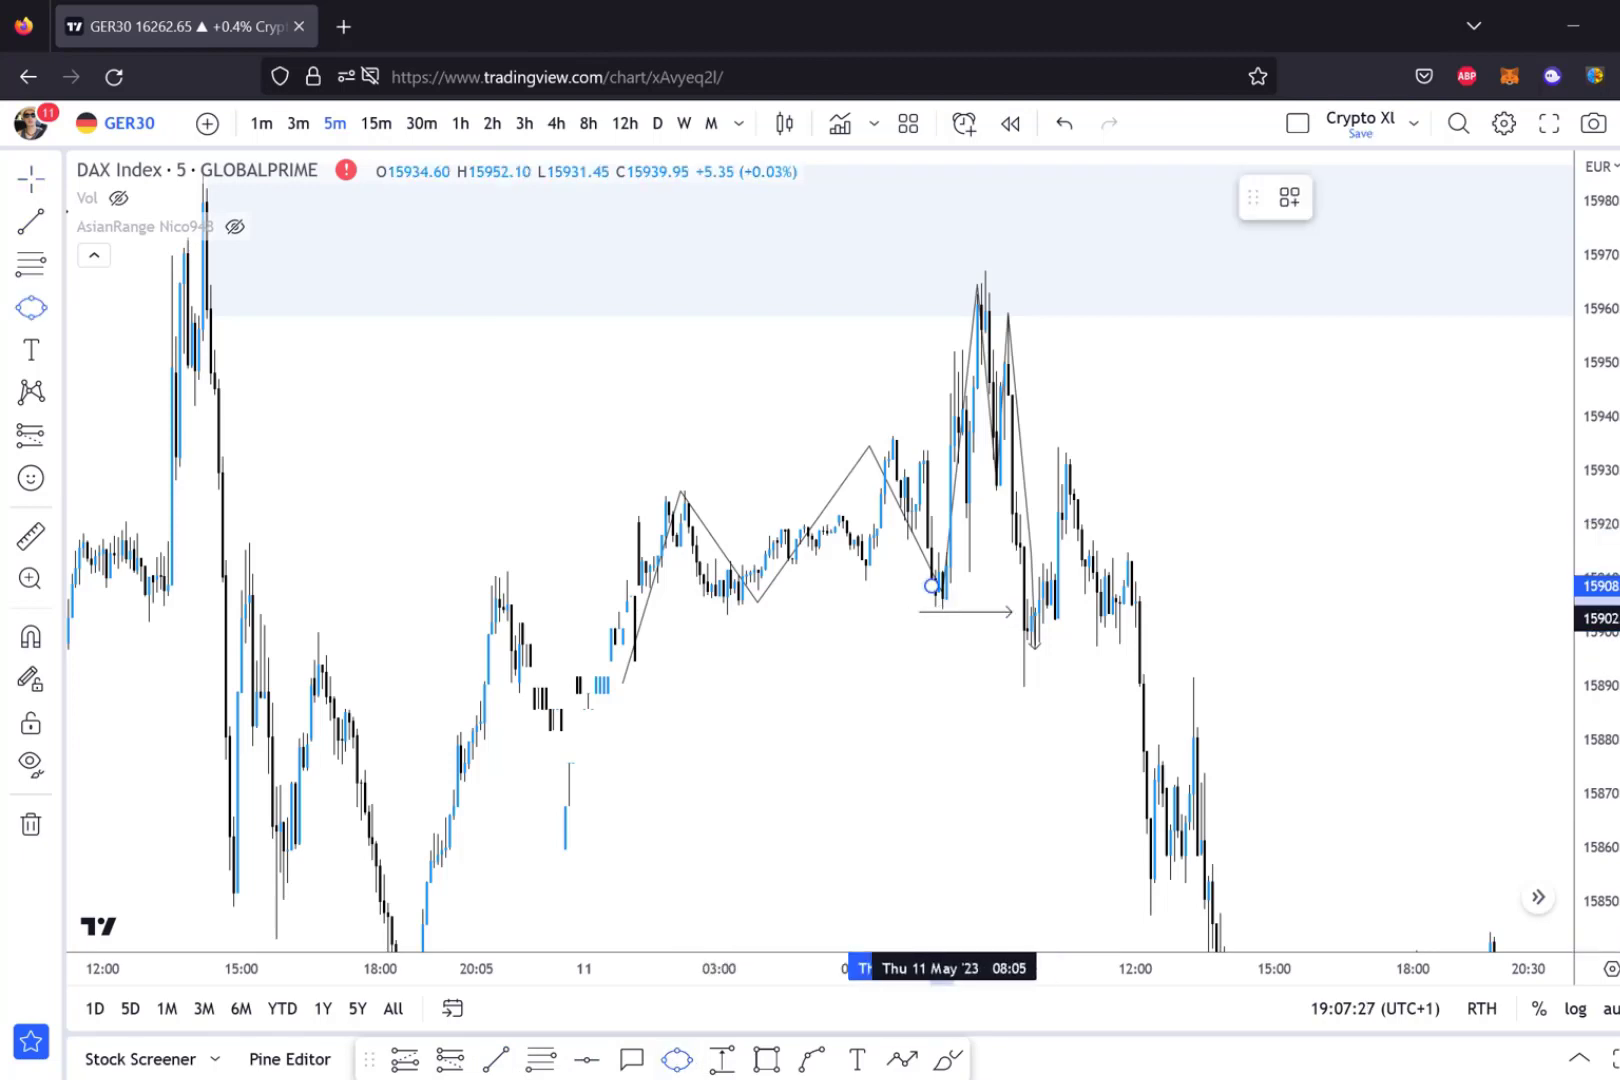
pyautogui.click(958, 623)
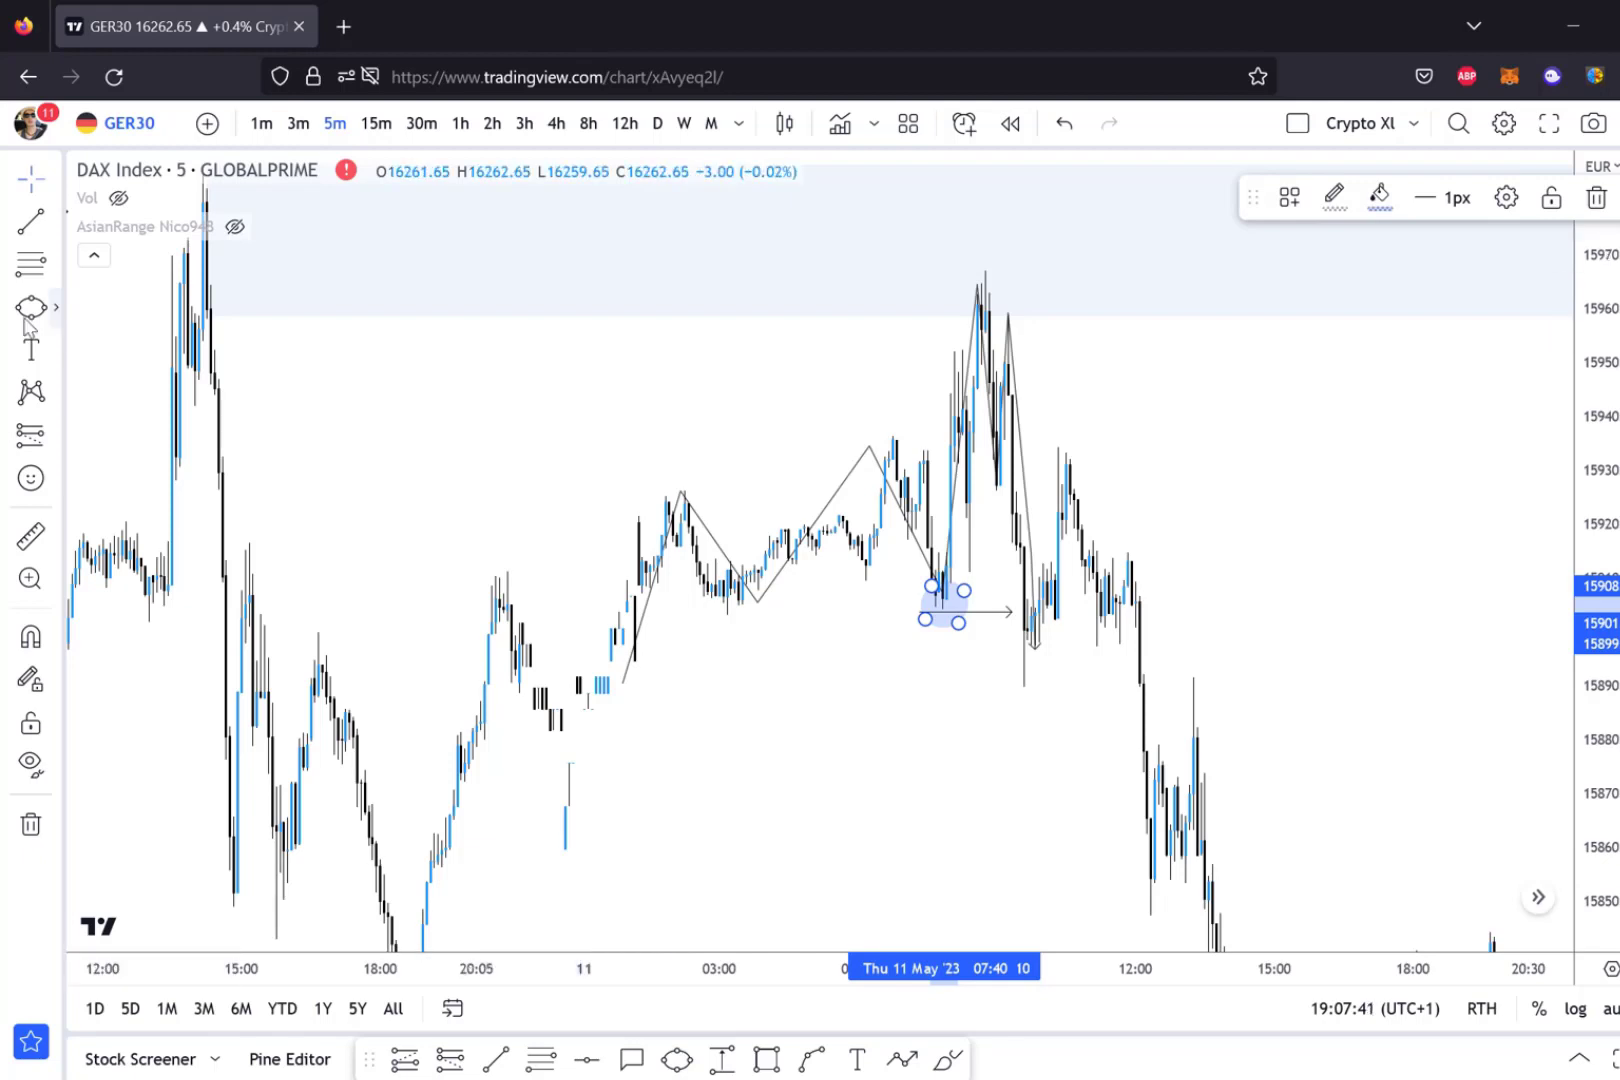
pyautogui.click(31, 307)
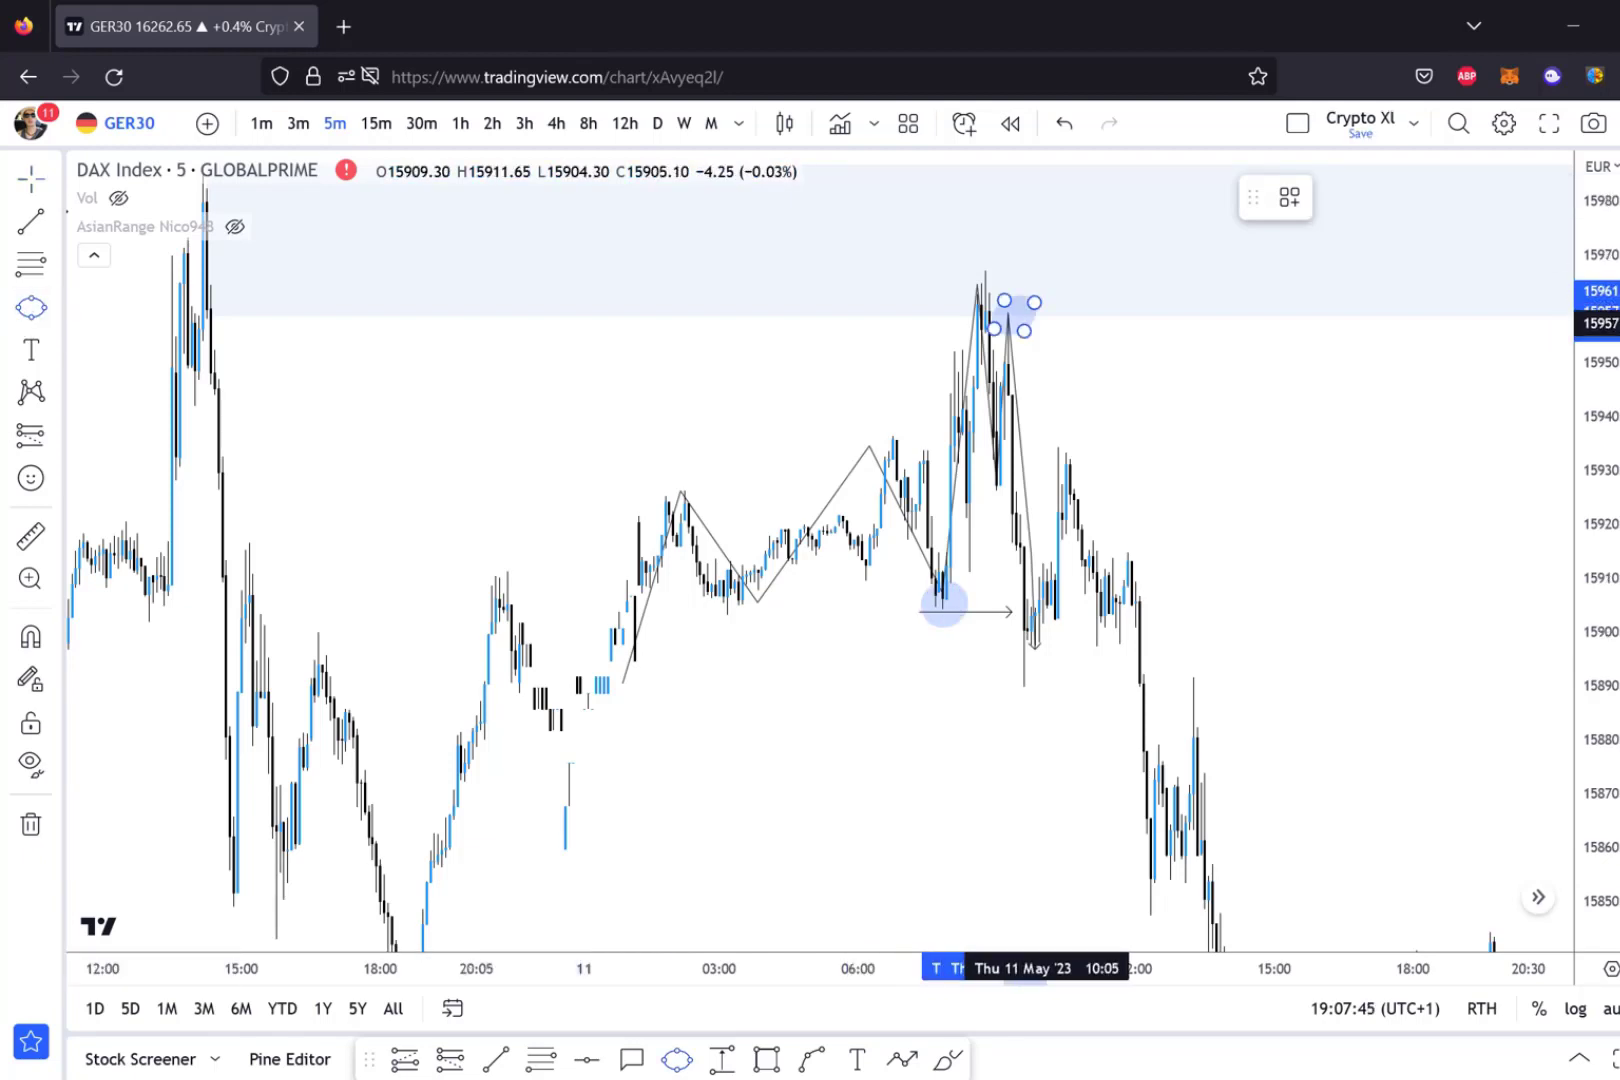
pyautogui.click(1020, 323)
pyautogui.click(1040, 381)
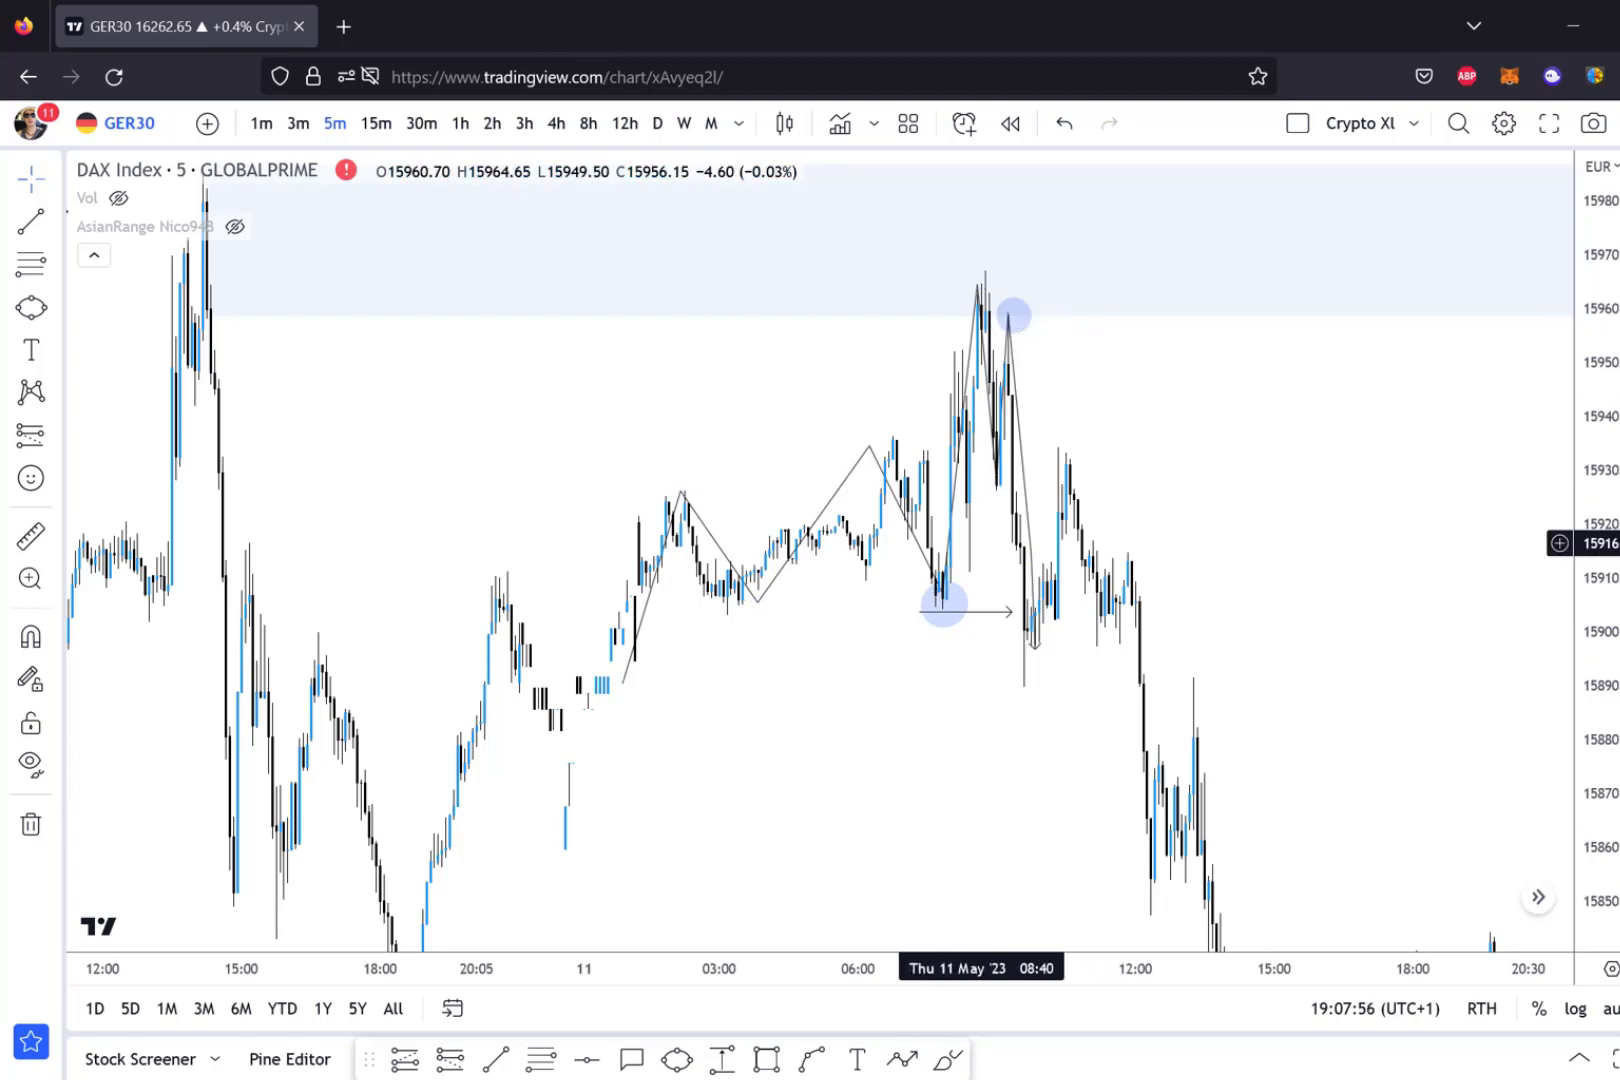
# Delete the path traced over the 11 May swings.
pyautogui.click(1033, 545)
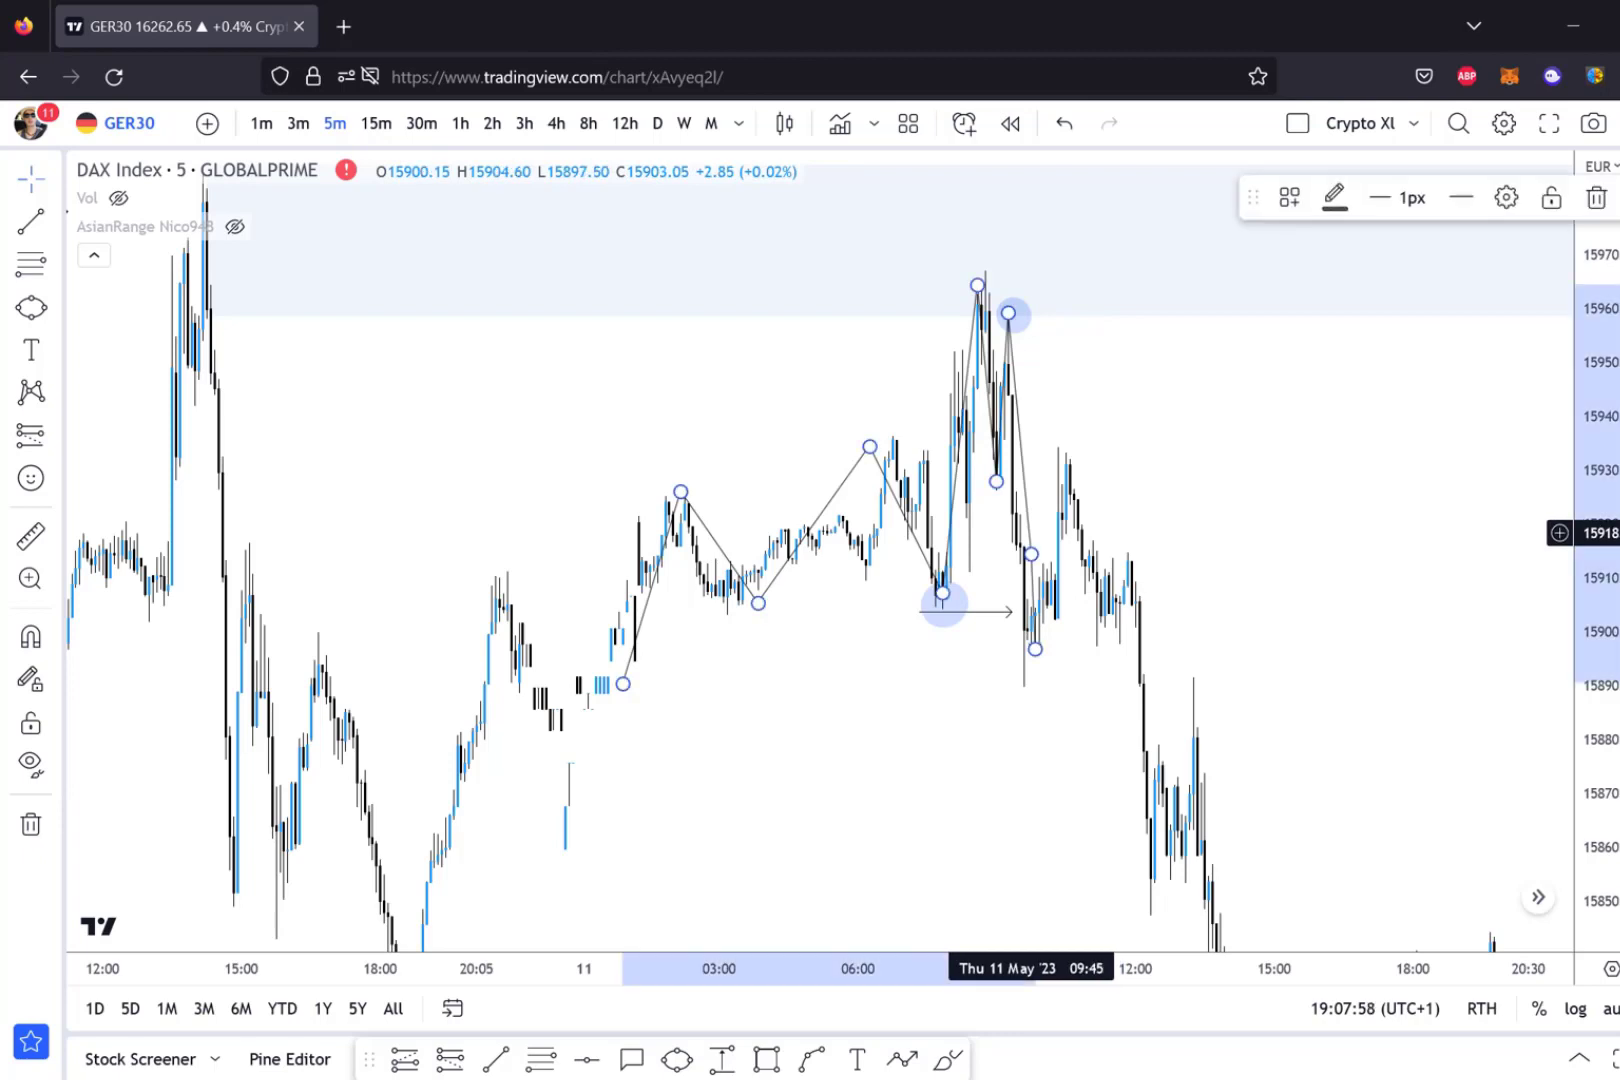
pyautogui.press('Delete')
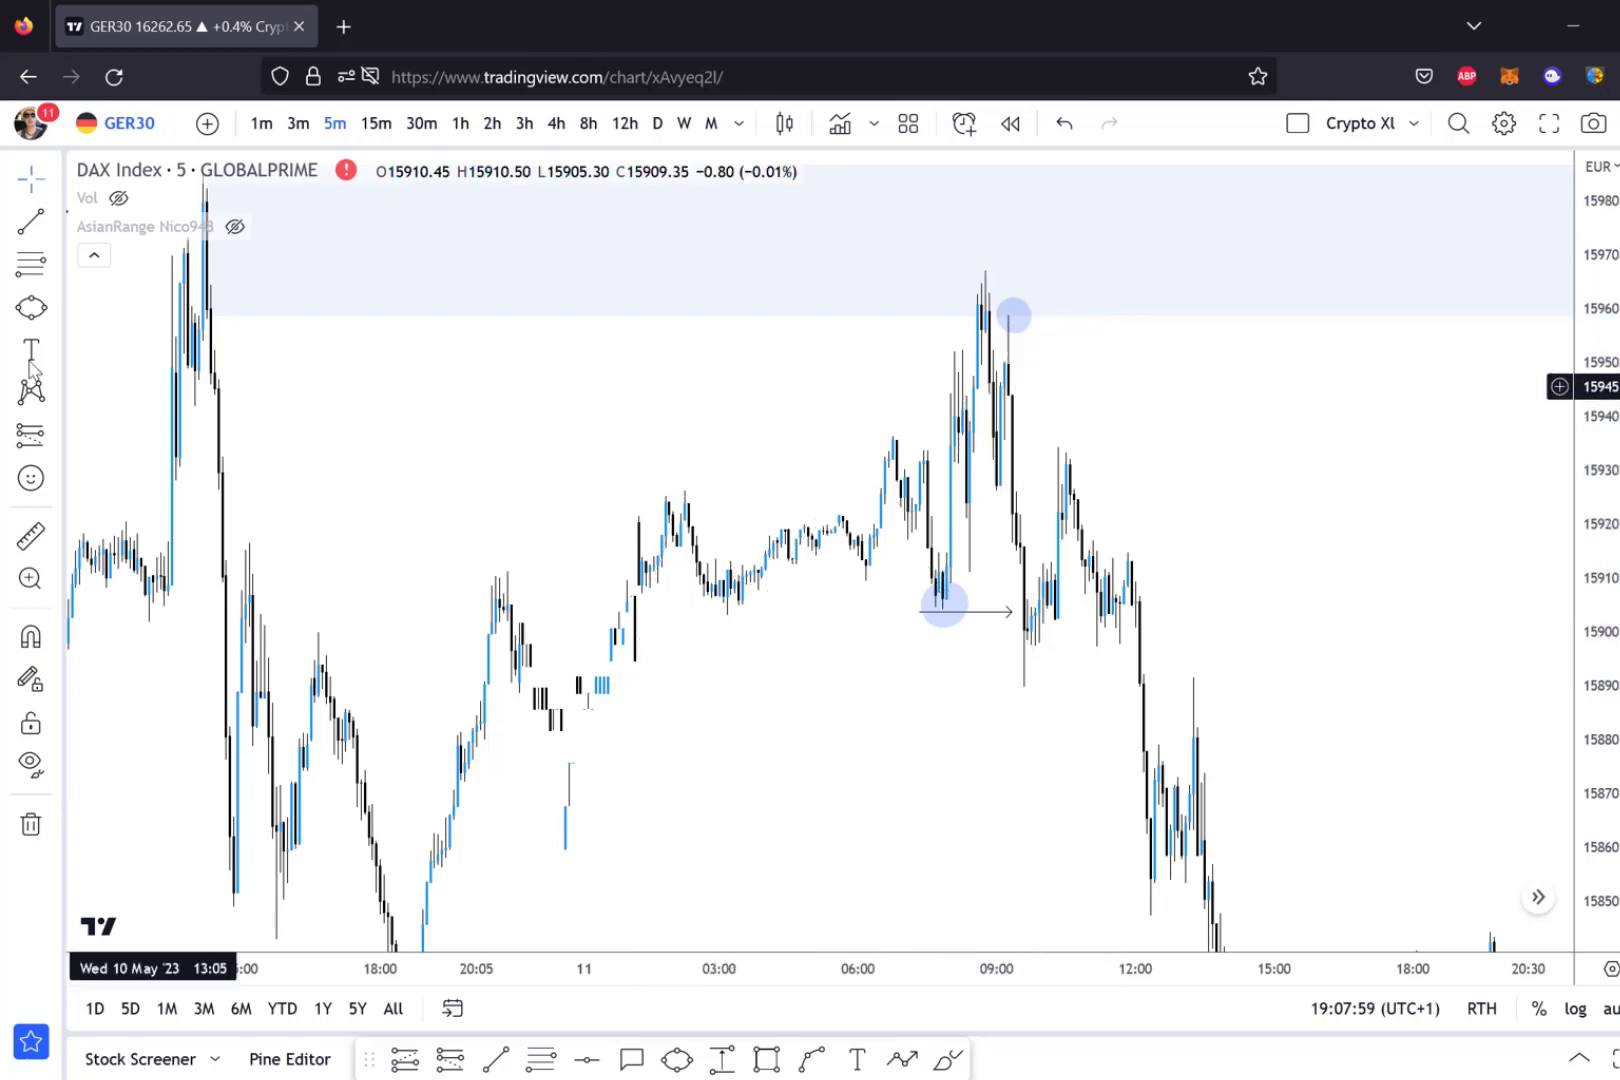
# Draw a rectangle zone from about 15928 to 15949, spanning 09:10 to 18:40 on 11 May.
pyautogui.click(48, 312)
pyautogui.click(128, 405)
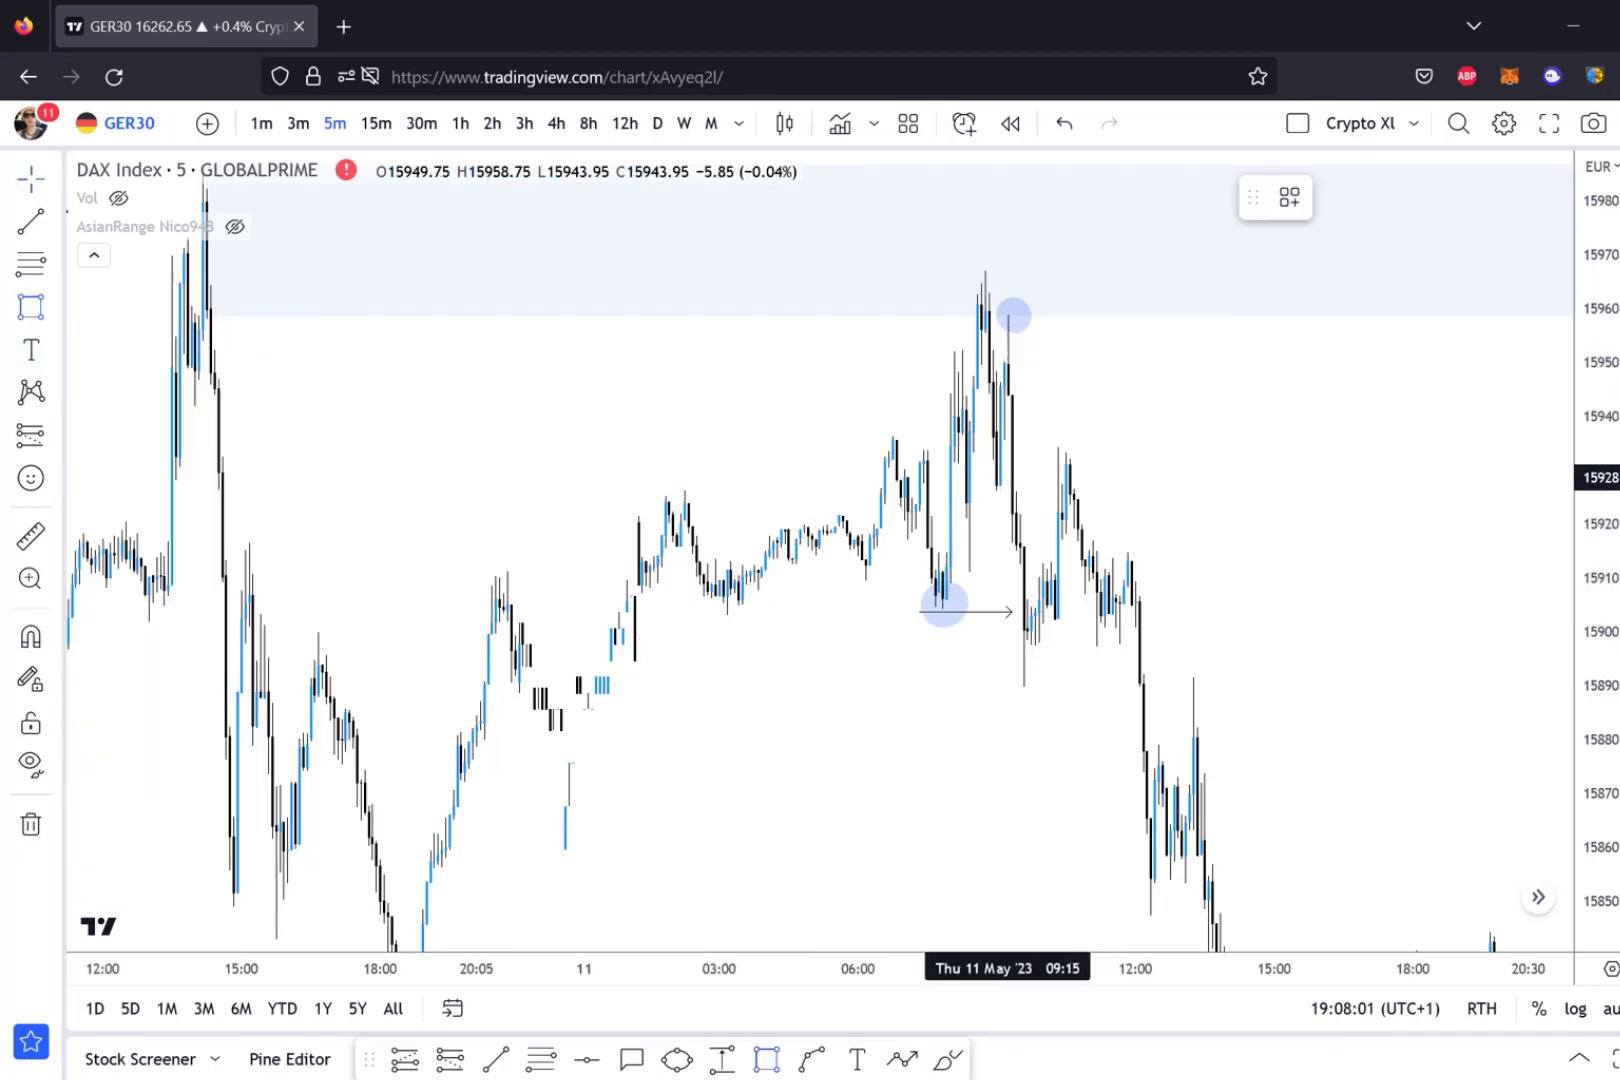
pyautogui.click(1004, 478)
pyautogui.click(1432, 357)
pyautogui.click(1443, 365)
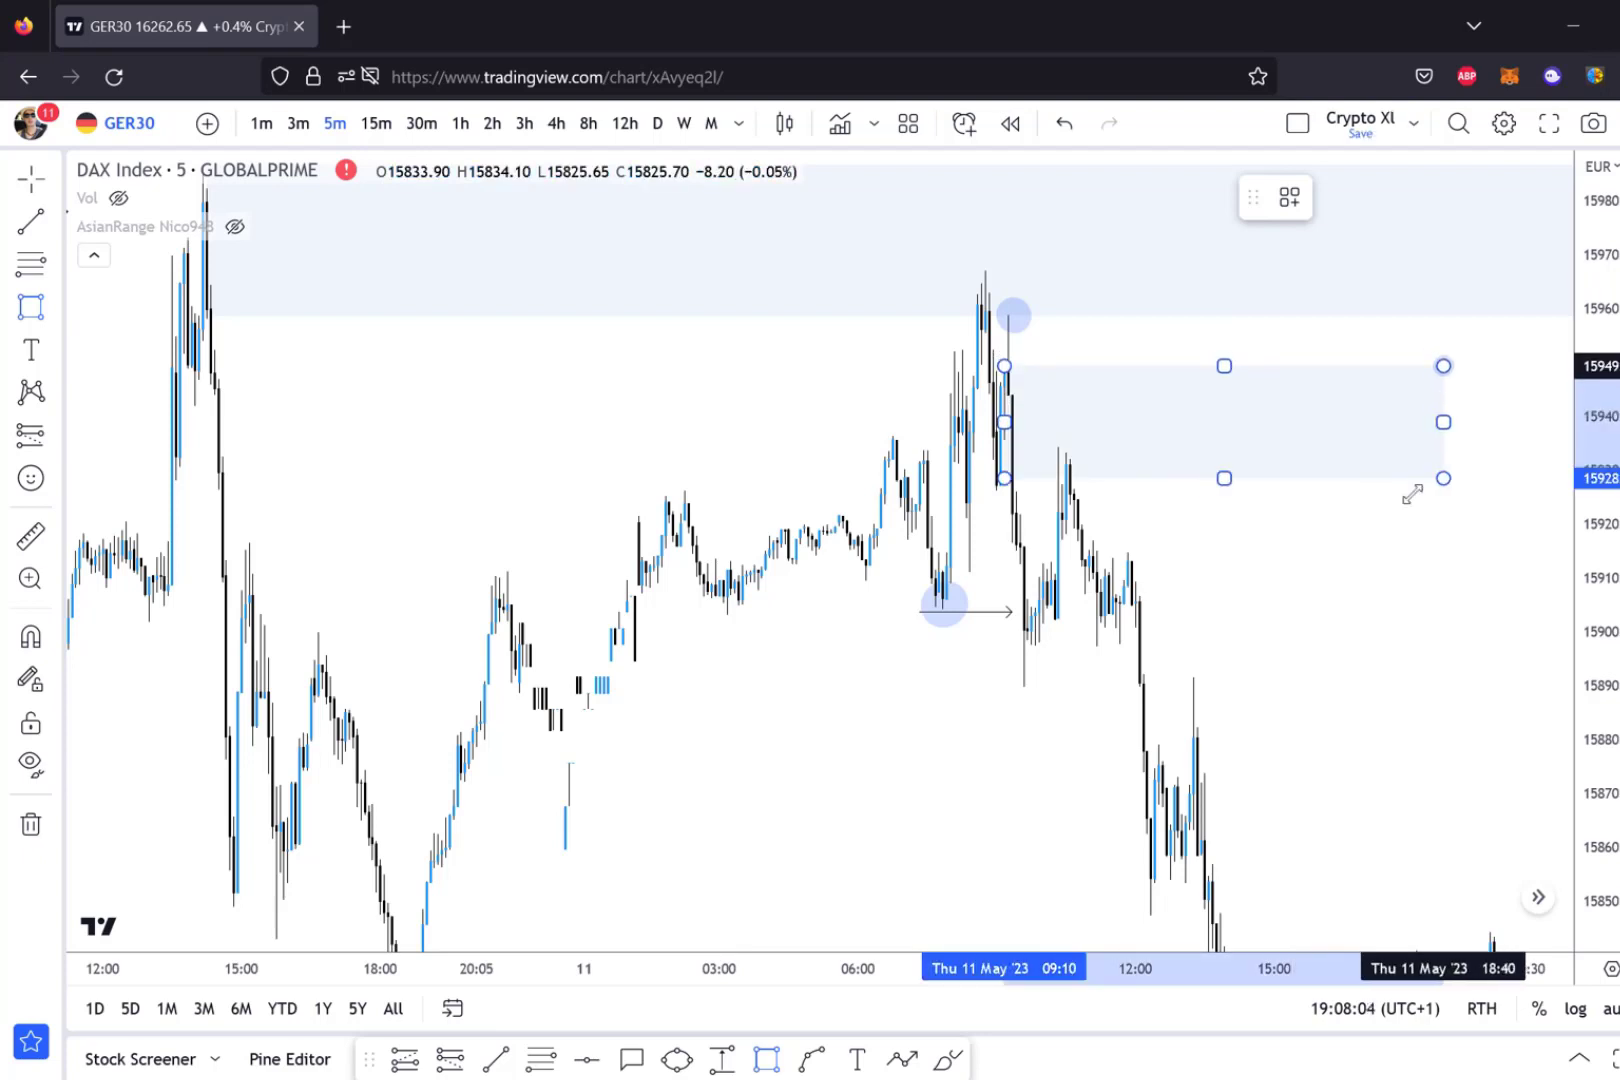
pyautogui.click(1404, 524)
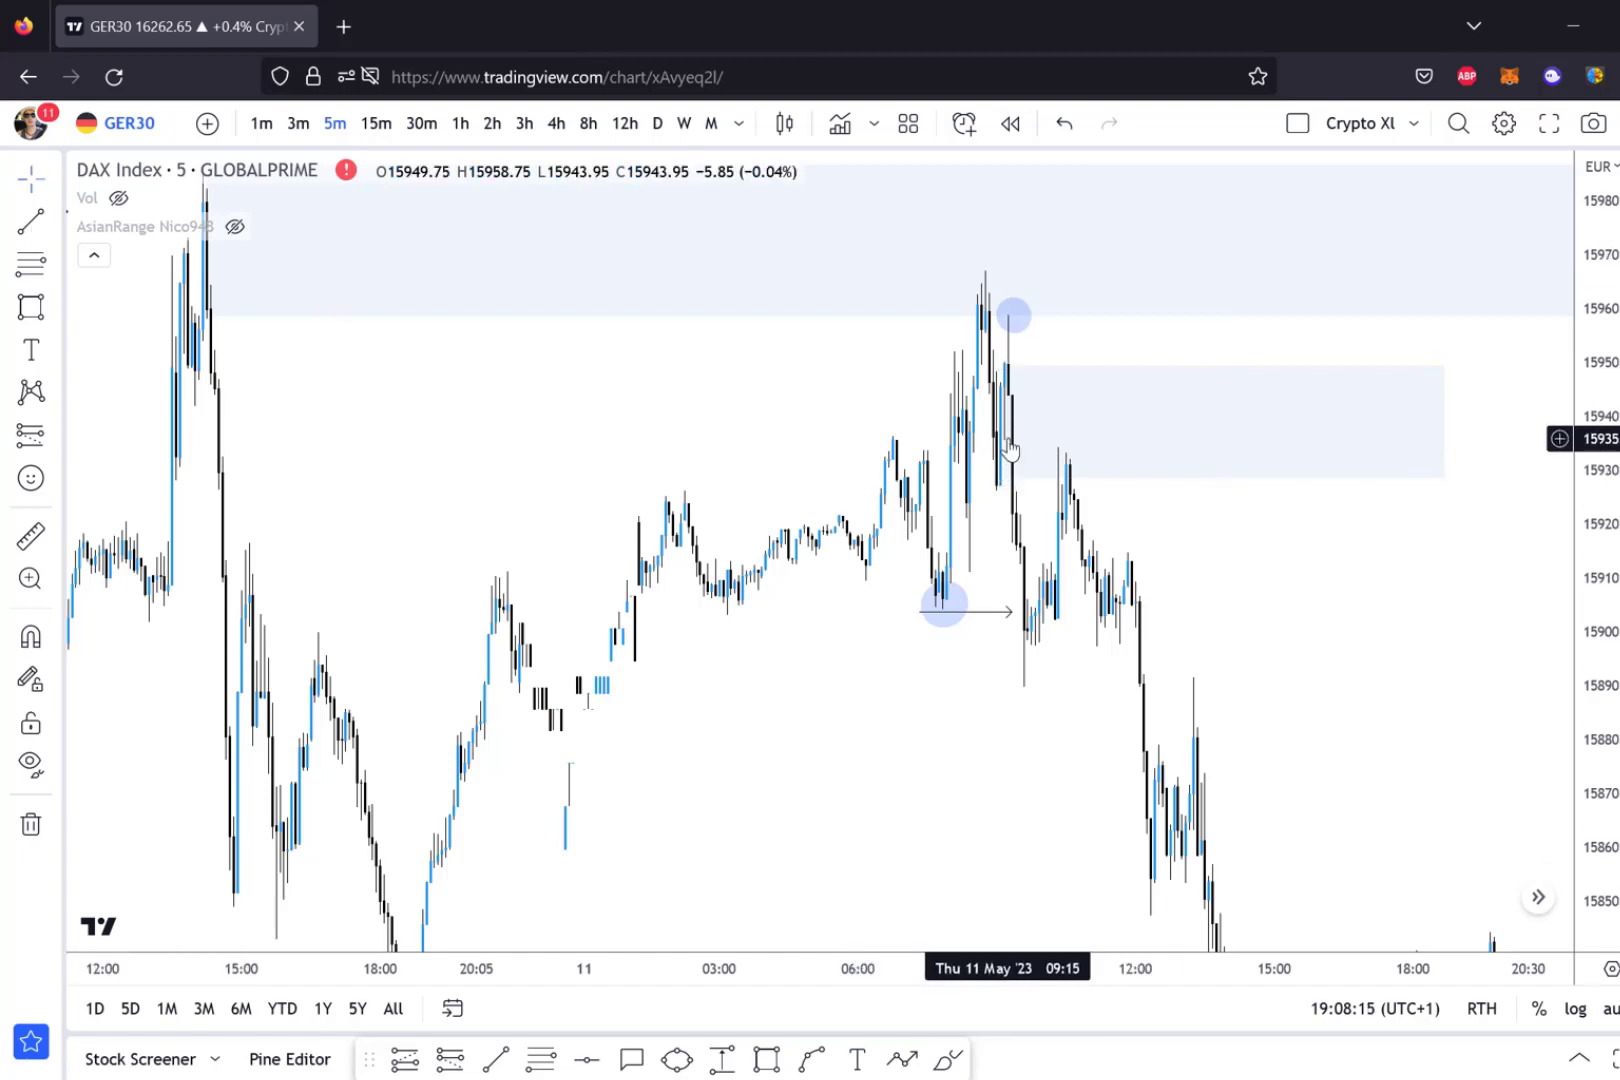
# Draw a horizontal trend line at about 15934 from the 11 May drop across the smaller zone, then delete it.
pyautogui.click(31, 221)
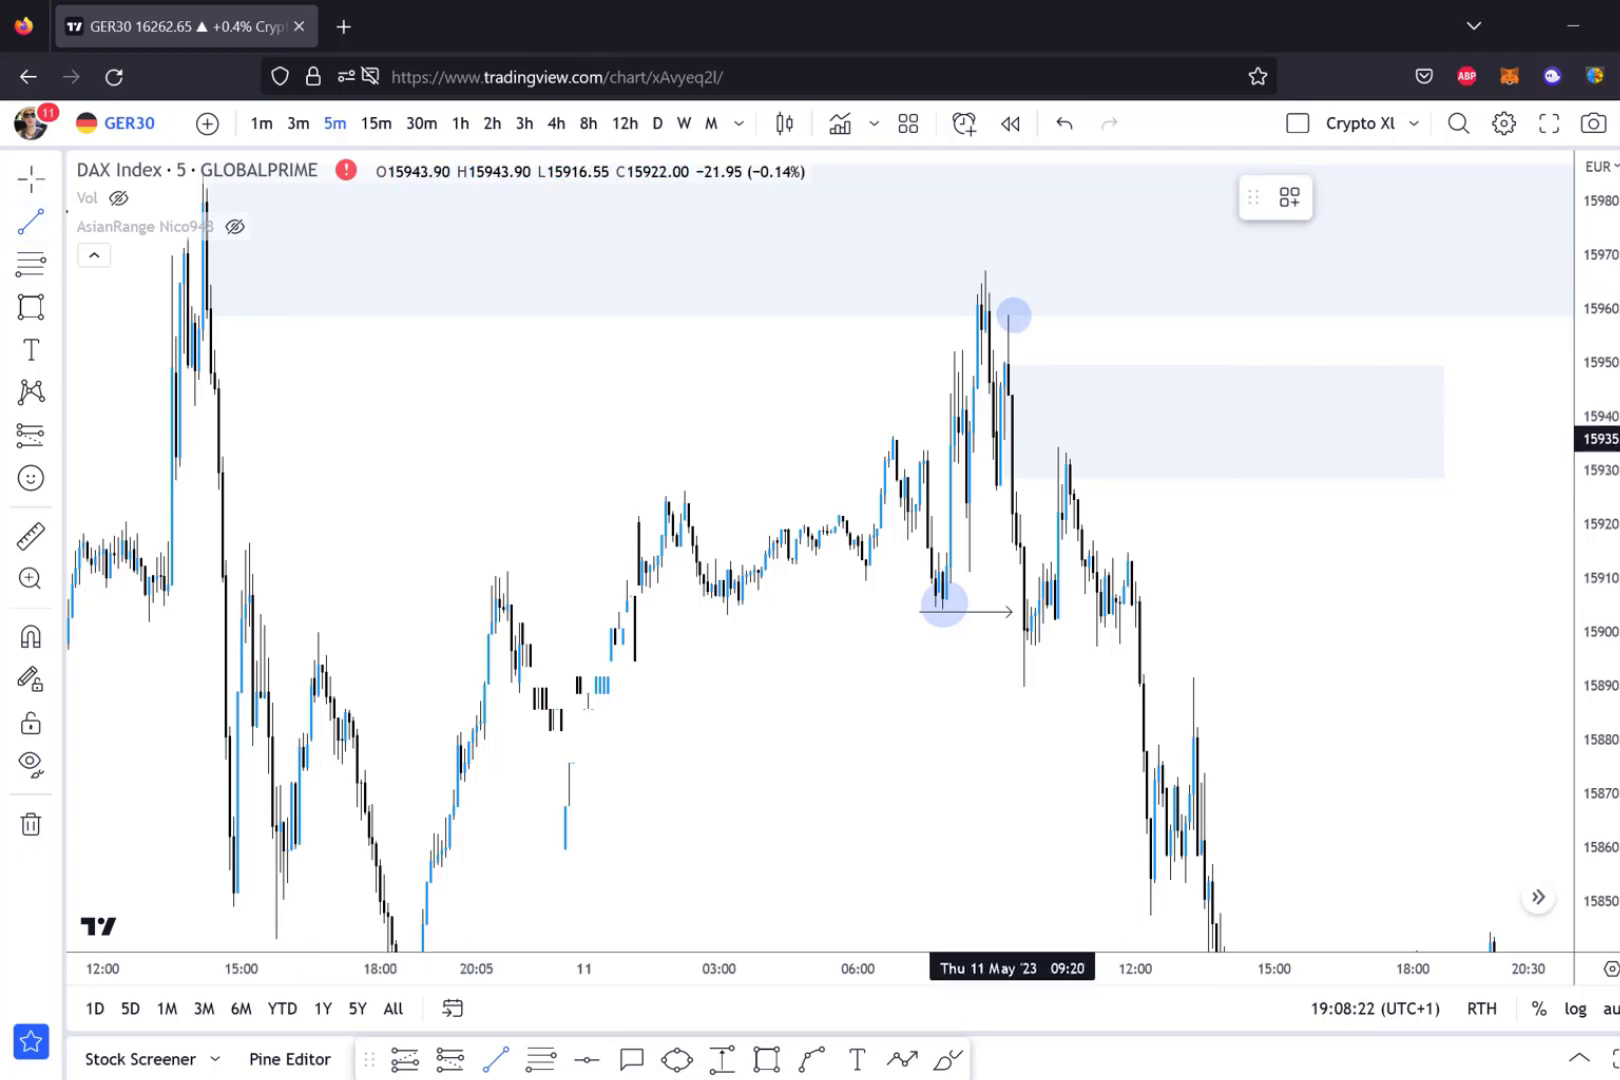
pyautogui.click(1000, 437)
pyautogui.click(1212, 437)
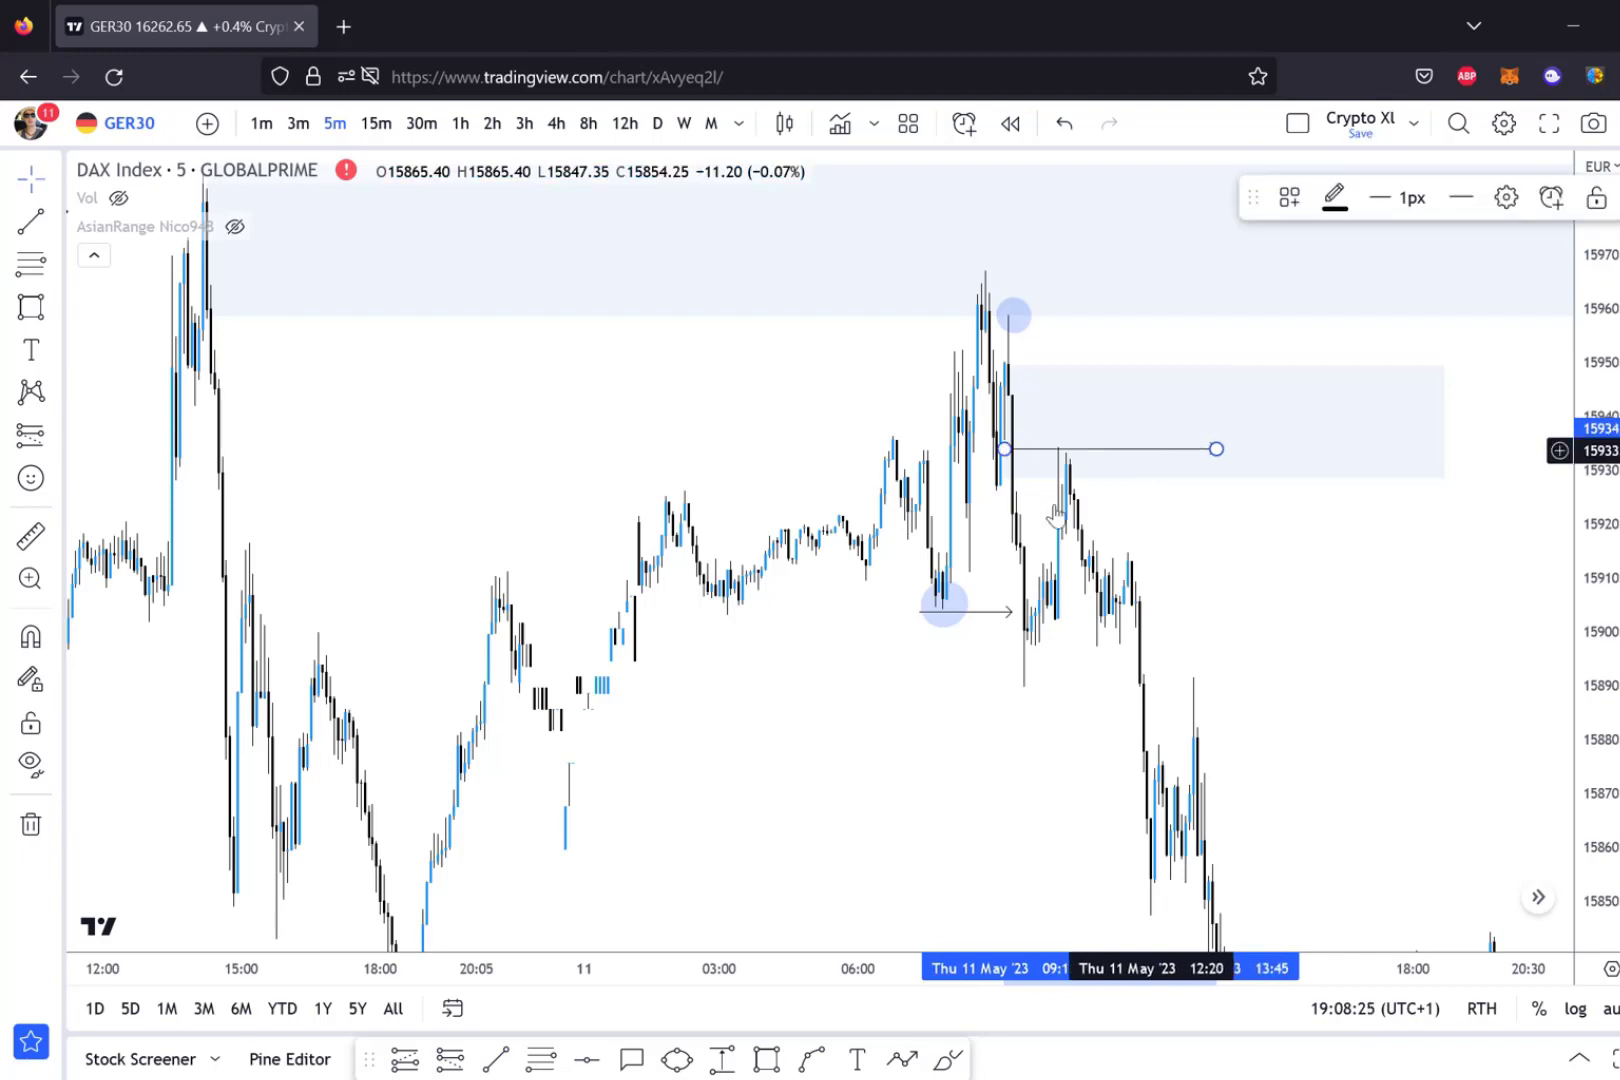
pyautogui.press('Delete')
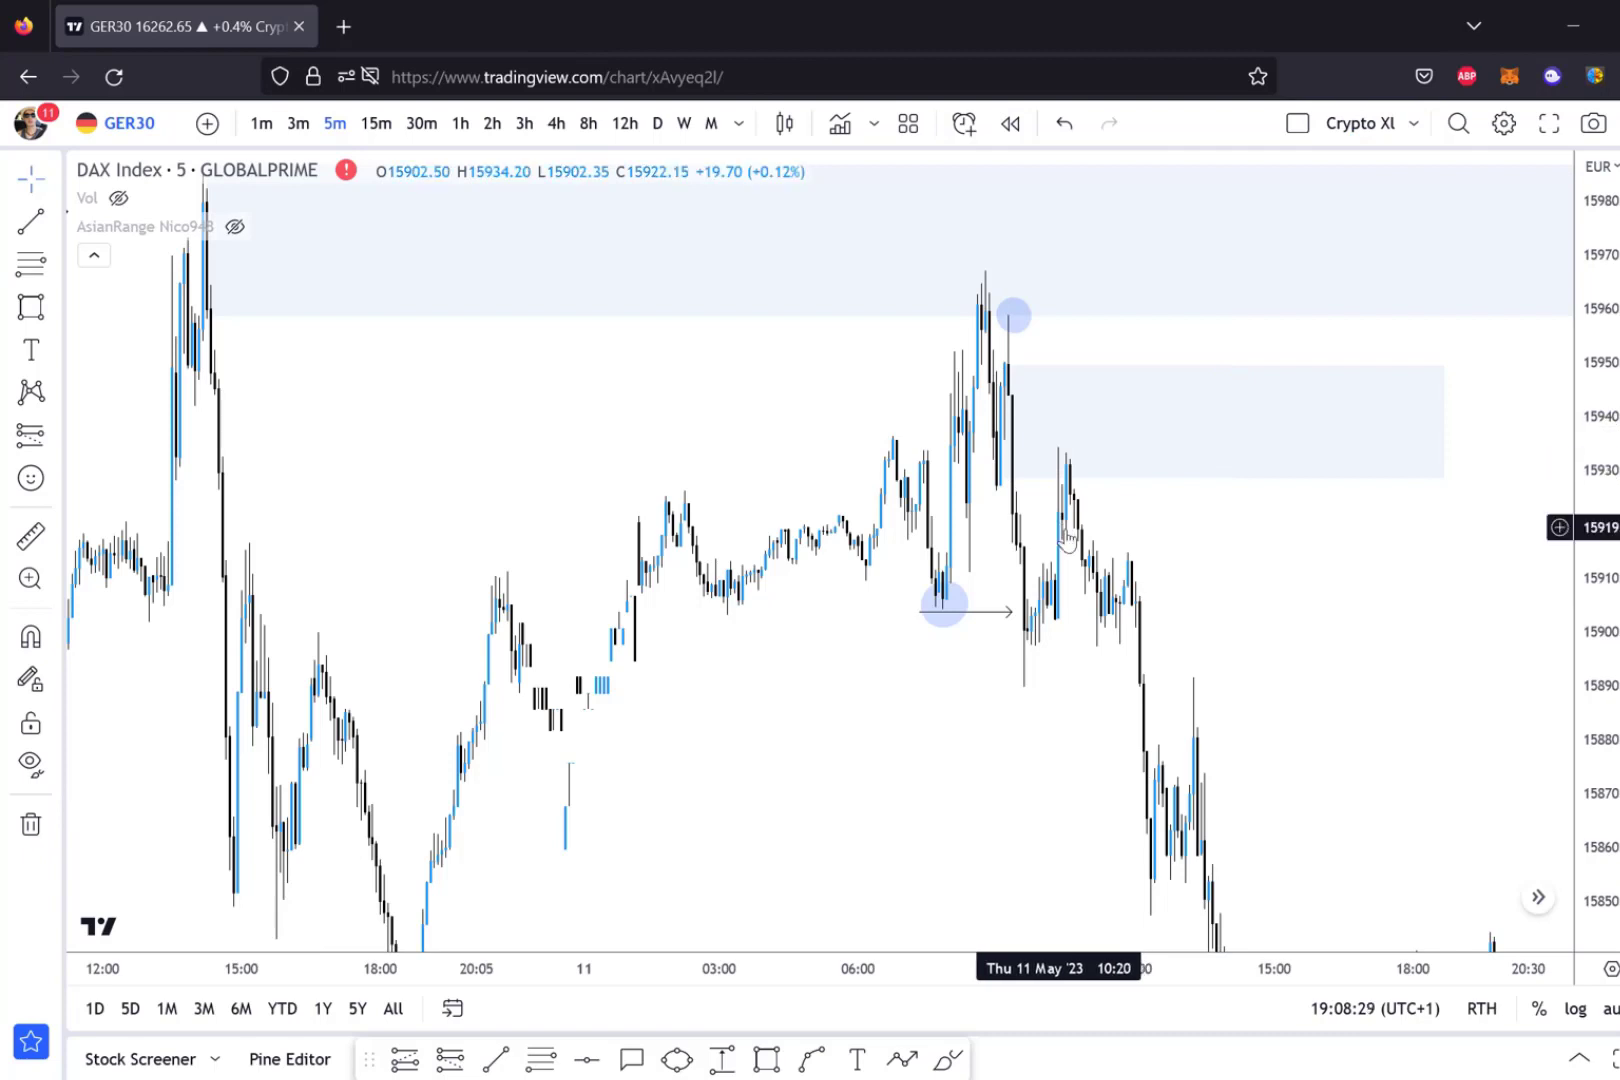
# Place a short position at the 10:30 retest on 11 May, with entry at about 15923 and stop at about 15952.
pyautogui.click(30, 435)
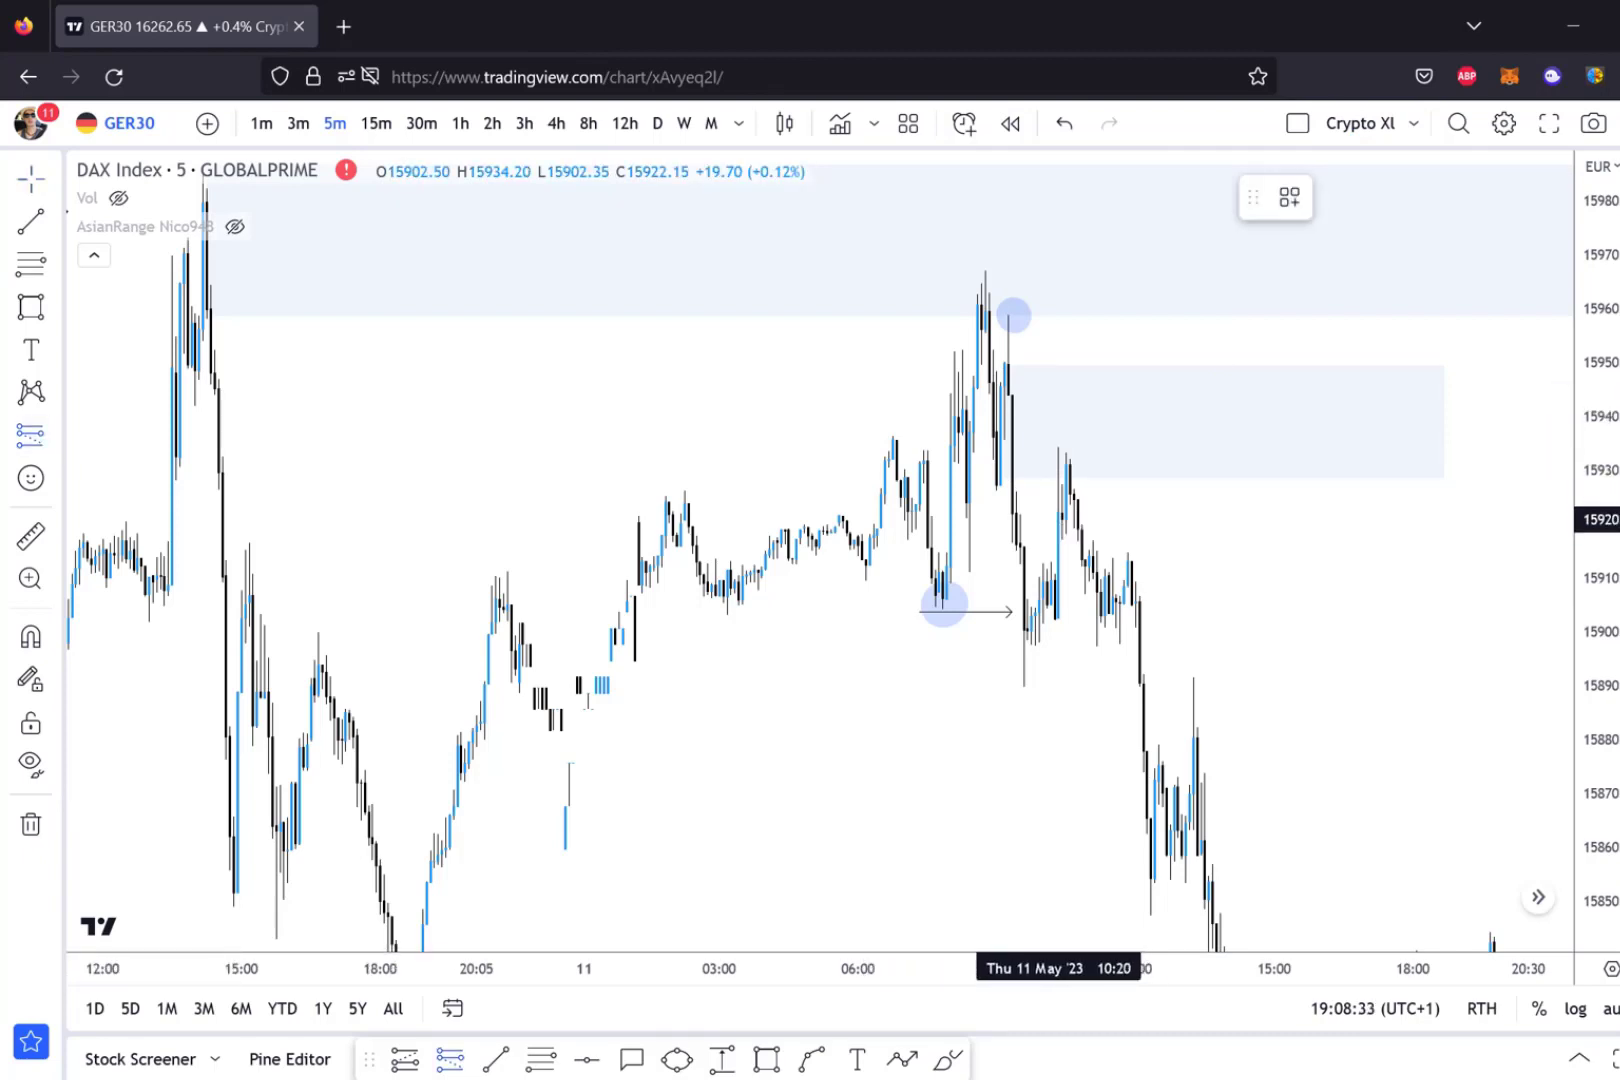
pyautogui.click(1066, 507)
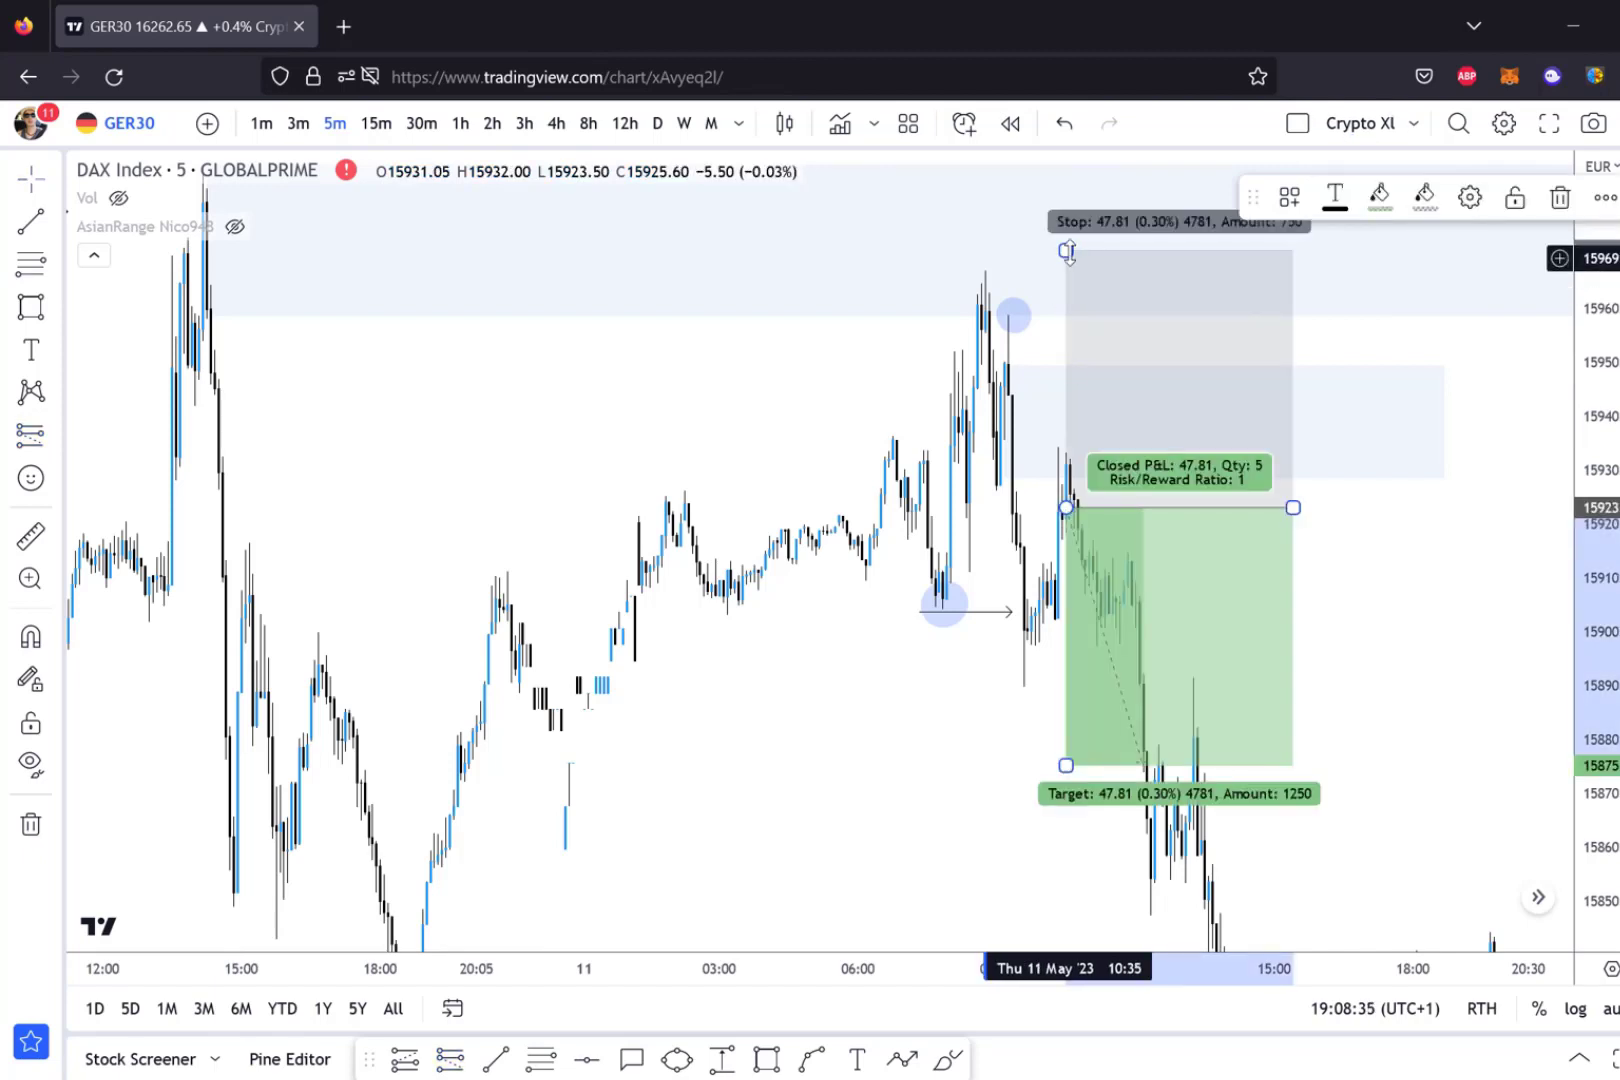
pyautogui.moveTo(1067, 252); pyautogui.dragTo(1066, 301)
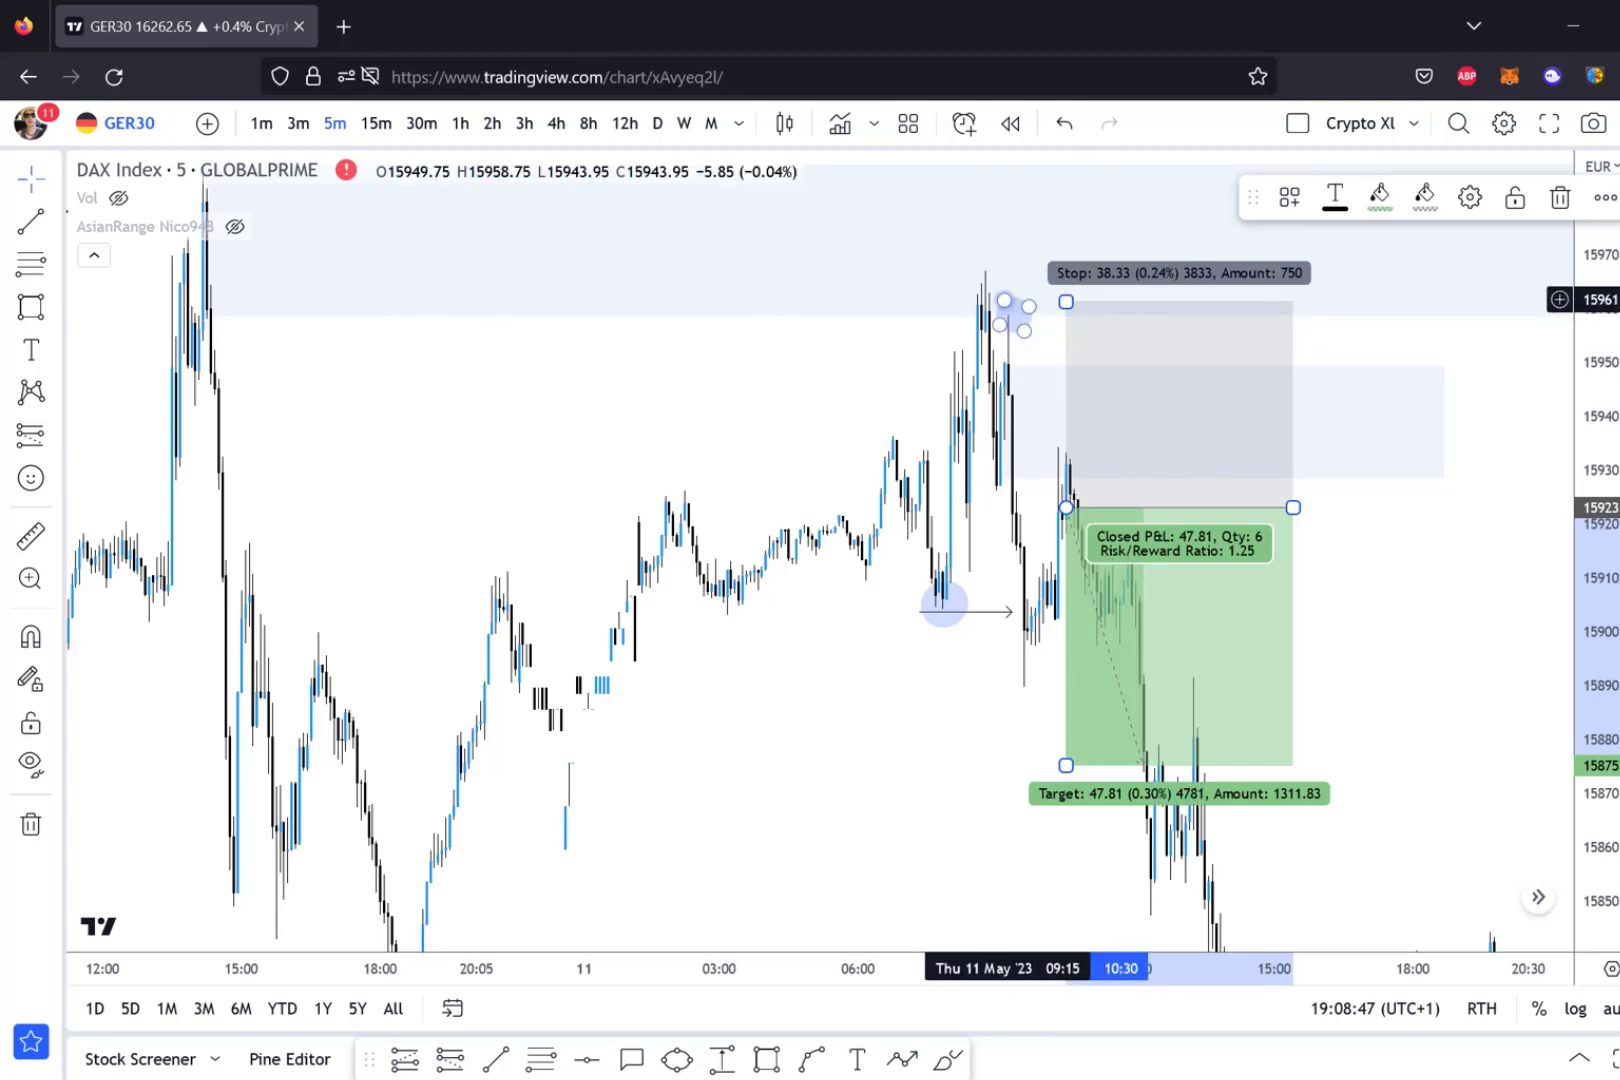
pyautogui.moveTo(1057, 316); pyautogui.dragTo(1062, 305)
pyautogui.click(1013, 314)
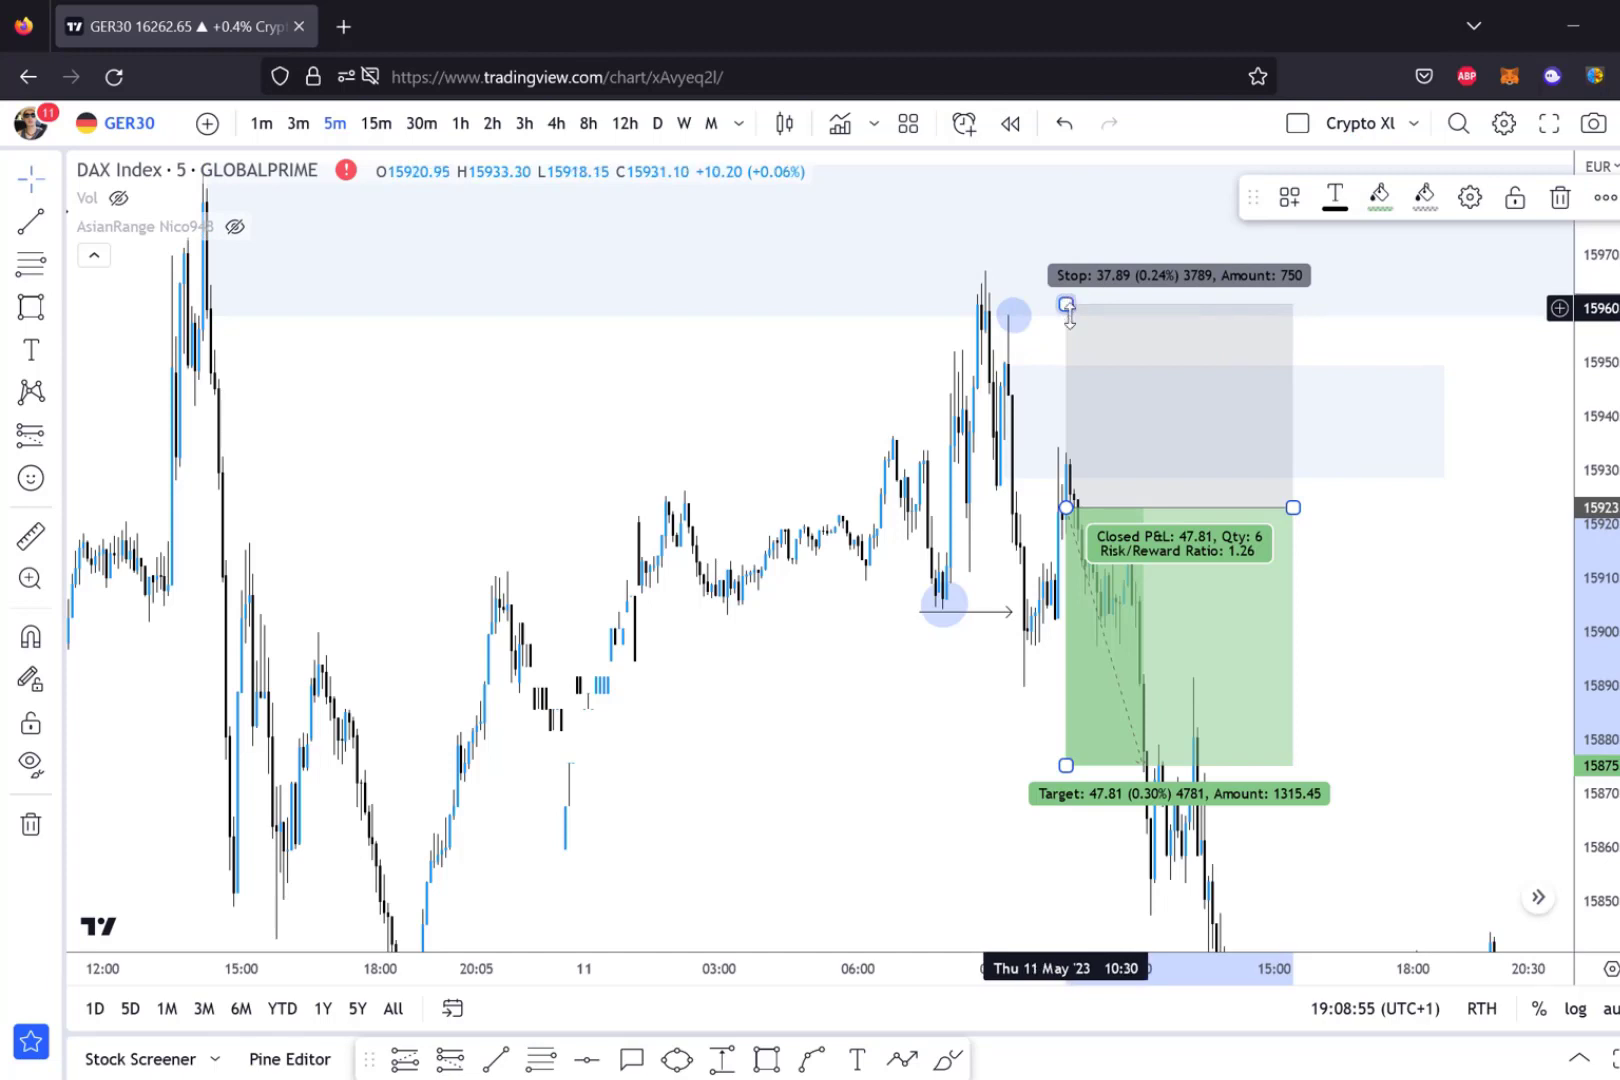
pyautogui.moveTo(1060, 304); pyautogui.dragTo(1054, 351)
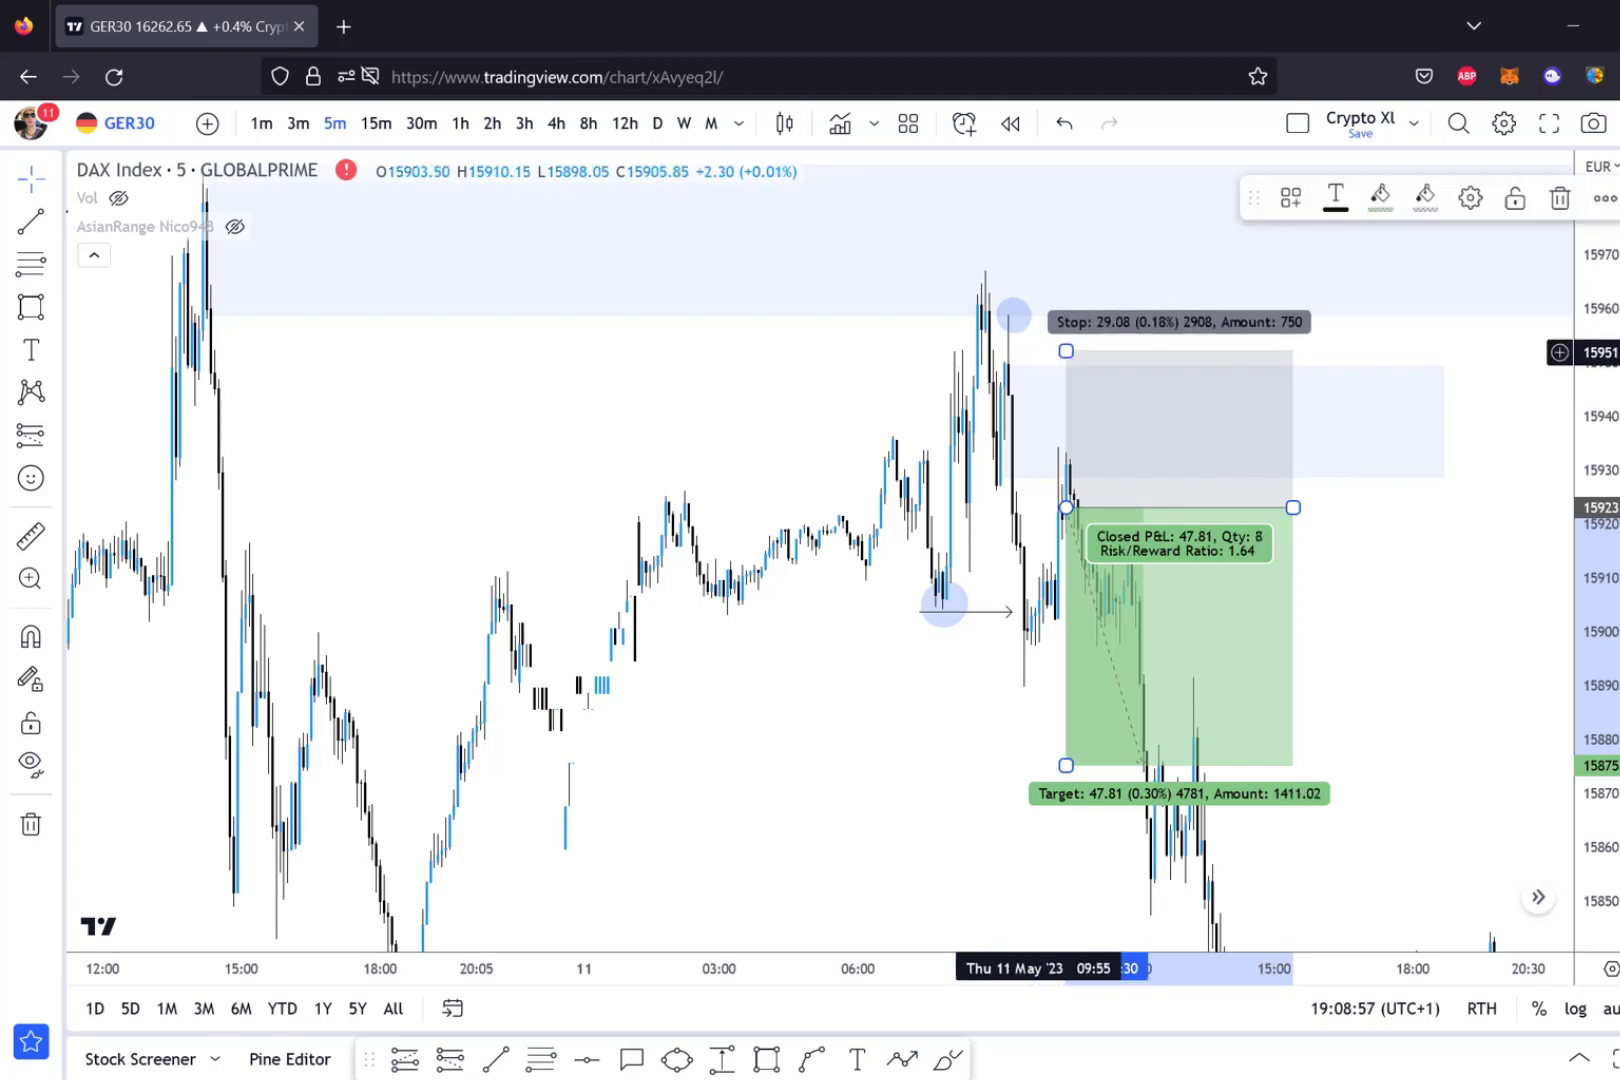
pyautogui.click(1389, 361)
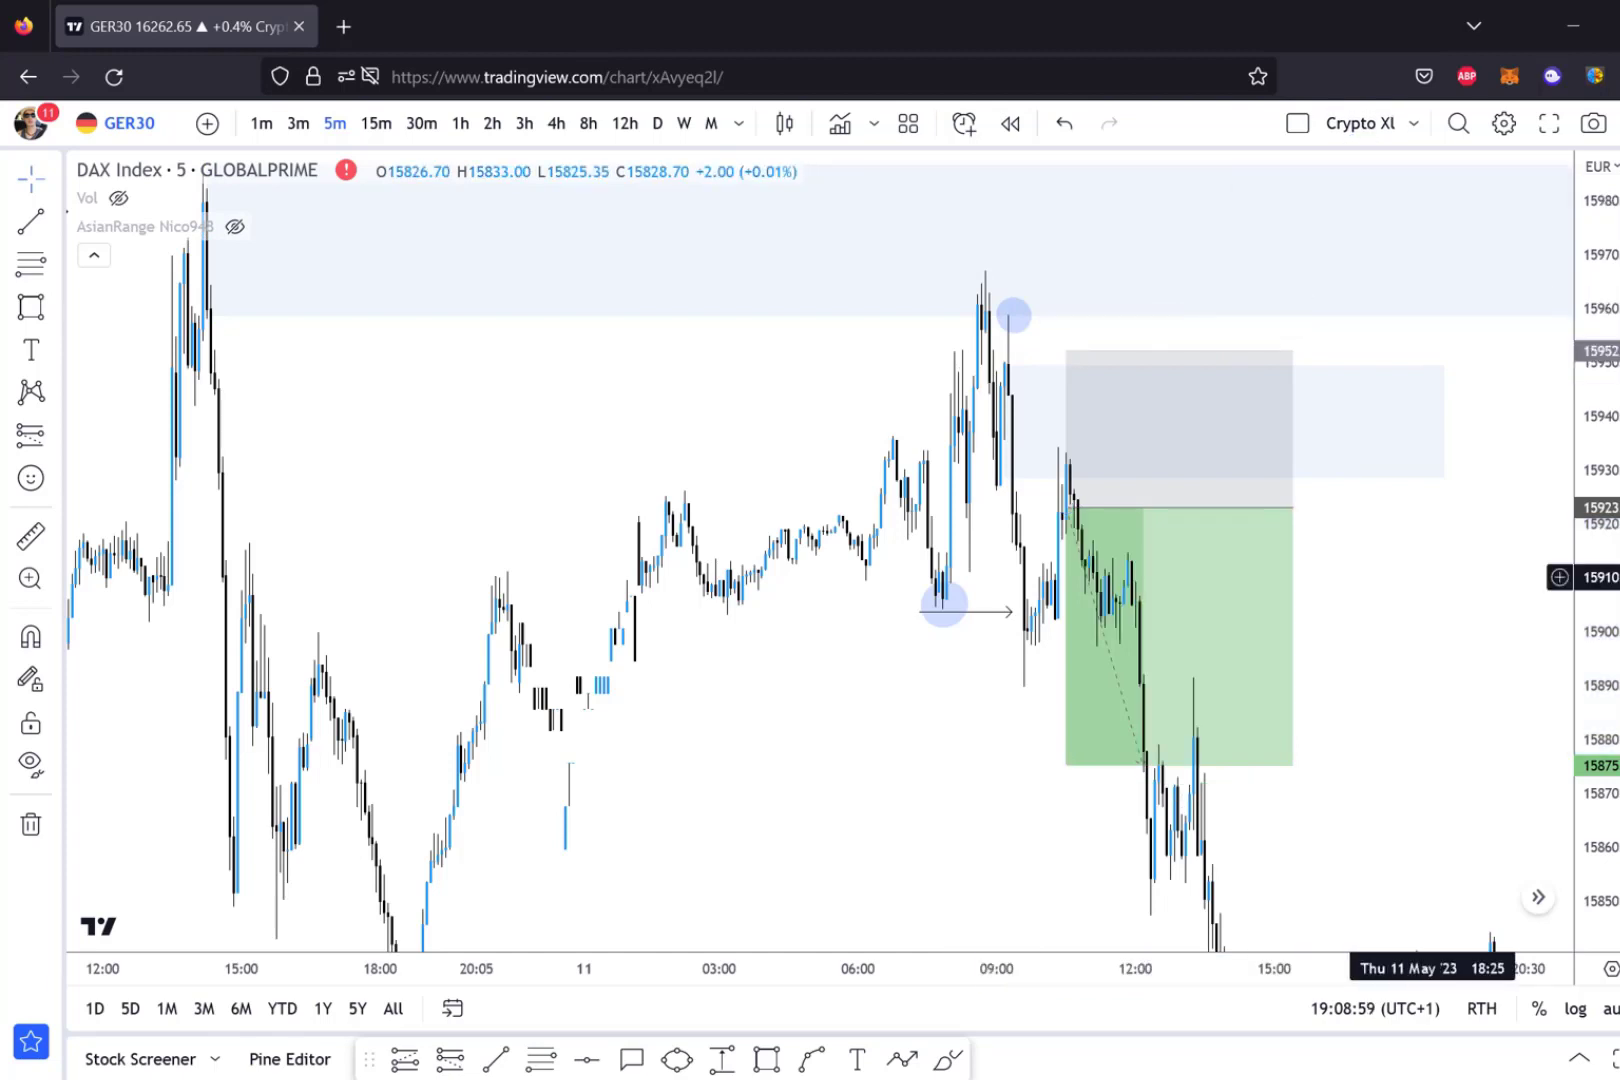
# Extend the short position's target down to about 15768, near the 11 May afternoon low.
pyautogui.moveTo(1450, 534); pyautogui.dragTo(1475, 369)
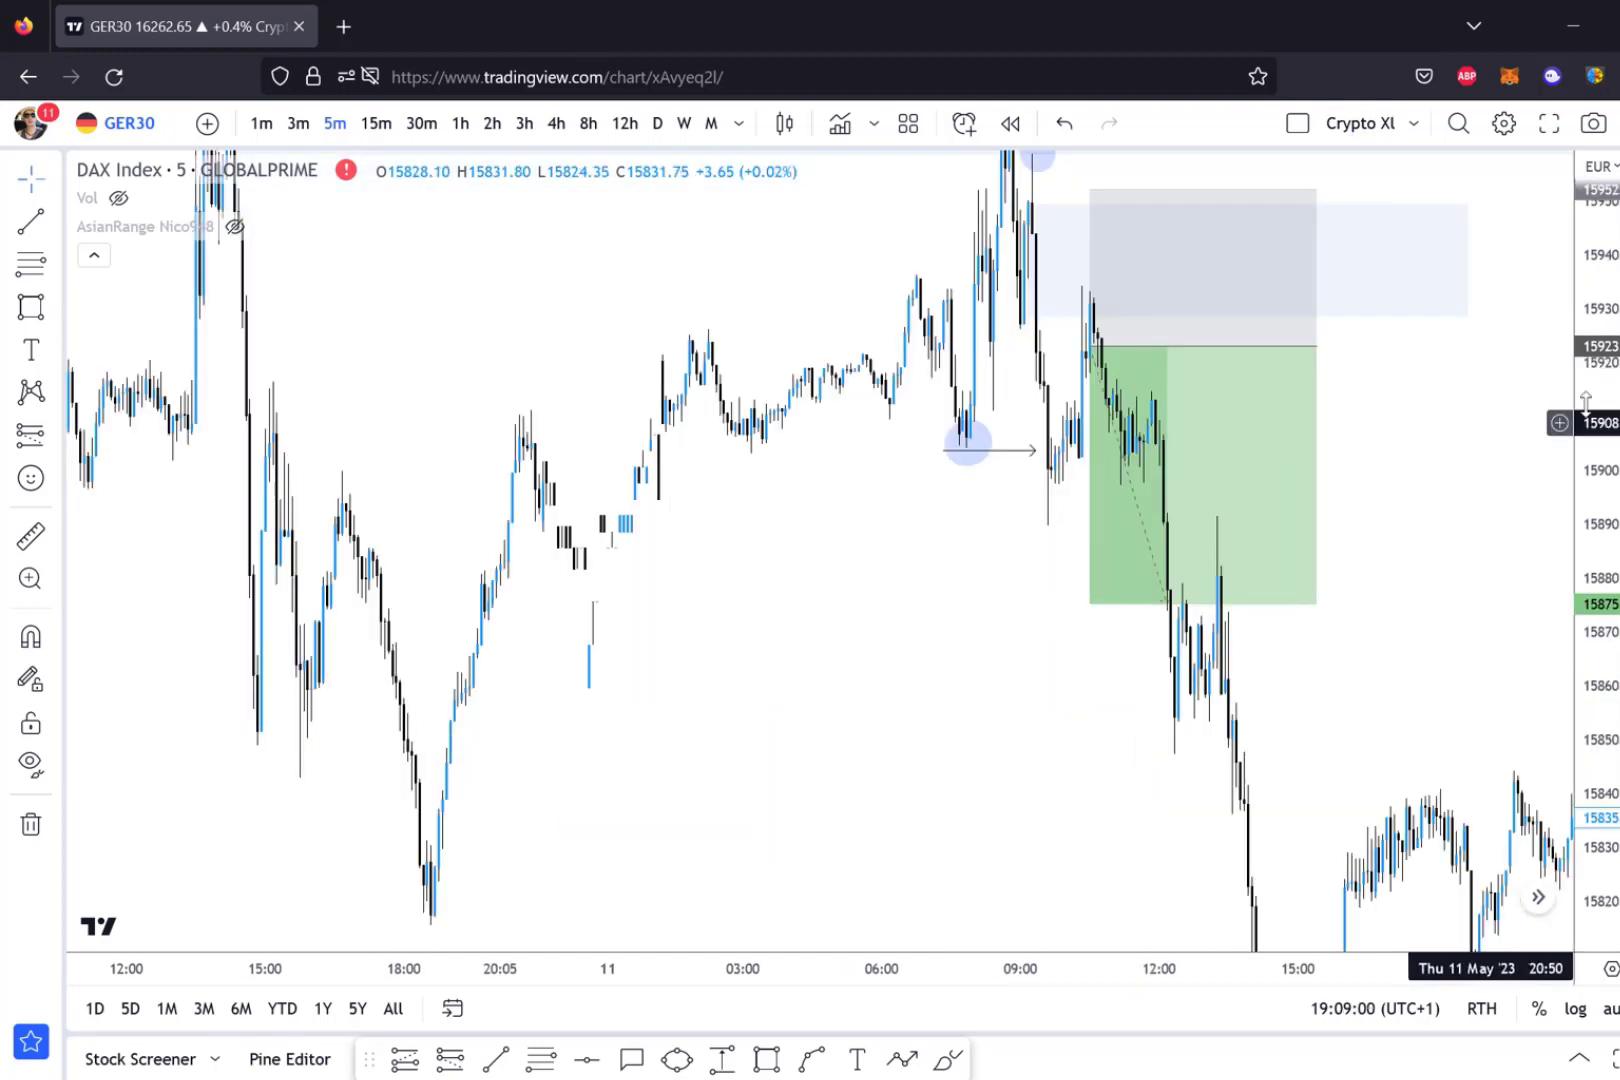
pyautogui.moveTo(1594, 412); pyautogui.dragTo(1520, 611)
pyautogui.scroll(-2, 1490, 611)
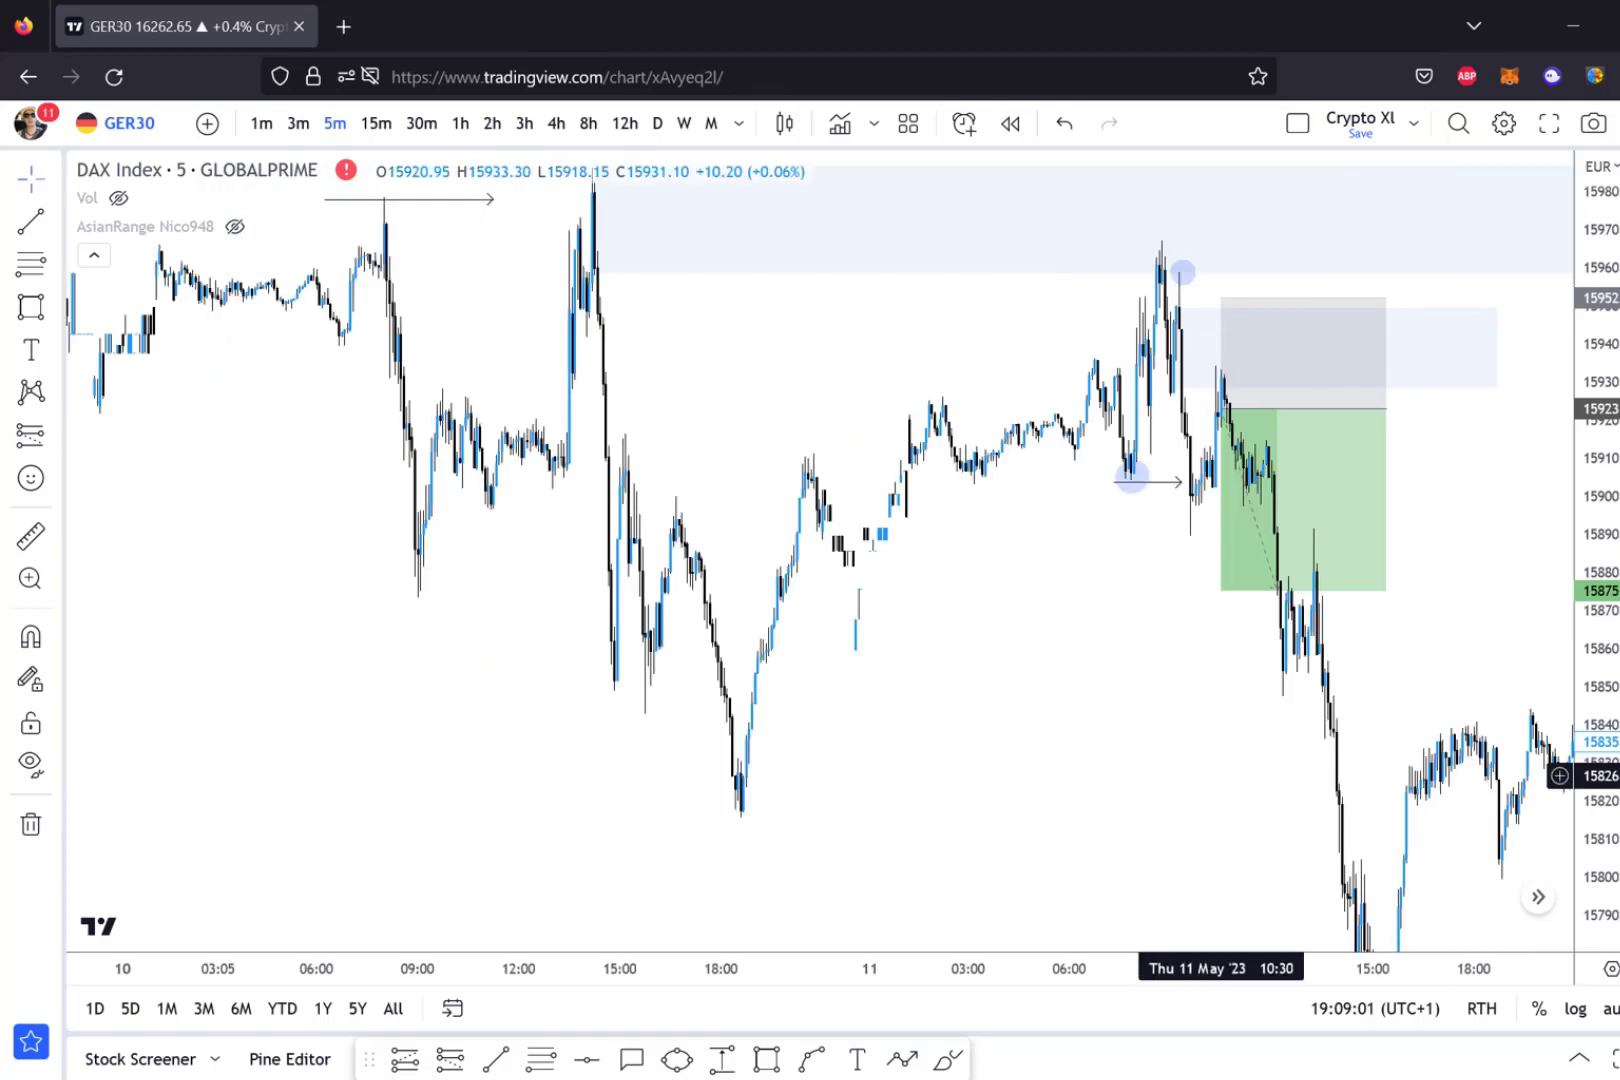
pyautogui.moveTo(1220, 776)
pyautogui.mouseDown()
pyautogui.moveTo(1163, 585)
pyautogui.moveTo(1187, 797)
pyautogui.moveTo(1164, 806)
pyautogui.mouseUp()
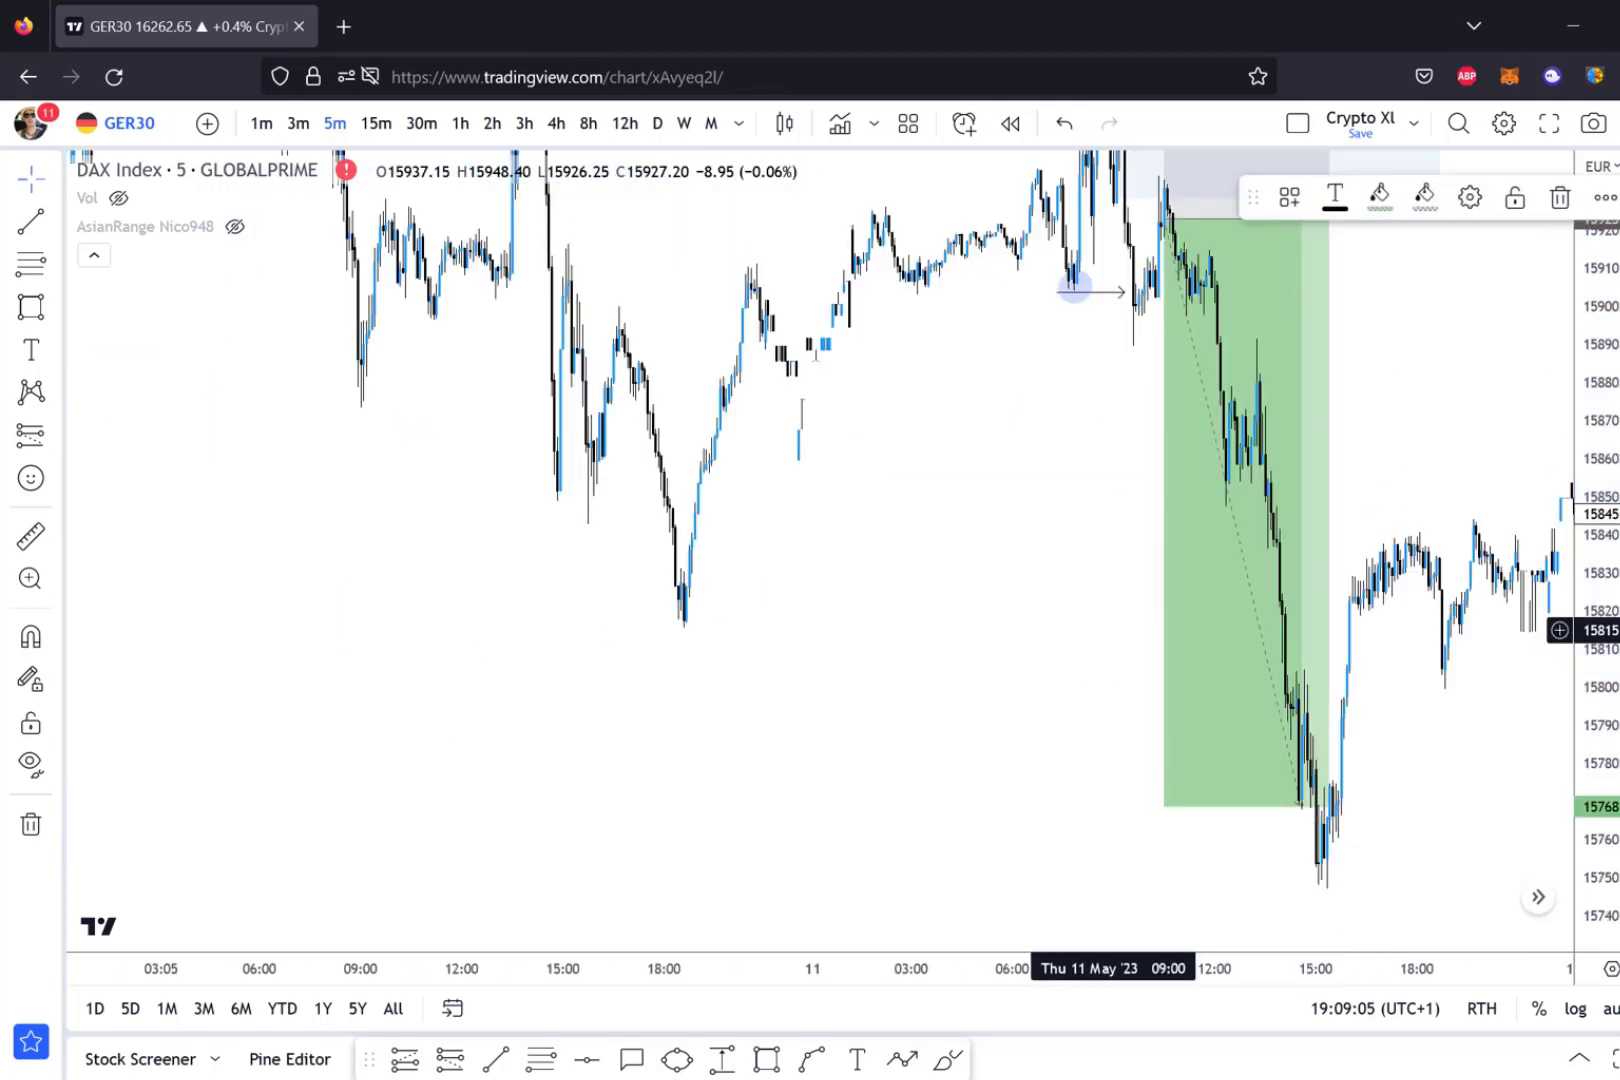
pyautogui.click(984, 452)
pyautogui.moveTo(984, 452); pyautogui.dragTo(1065, 613)
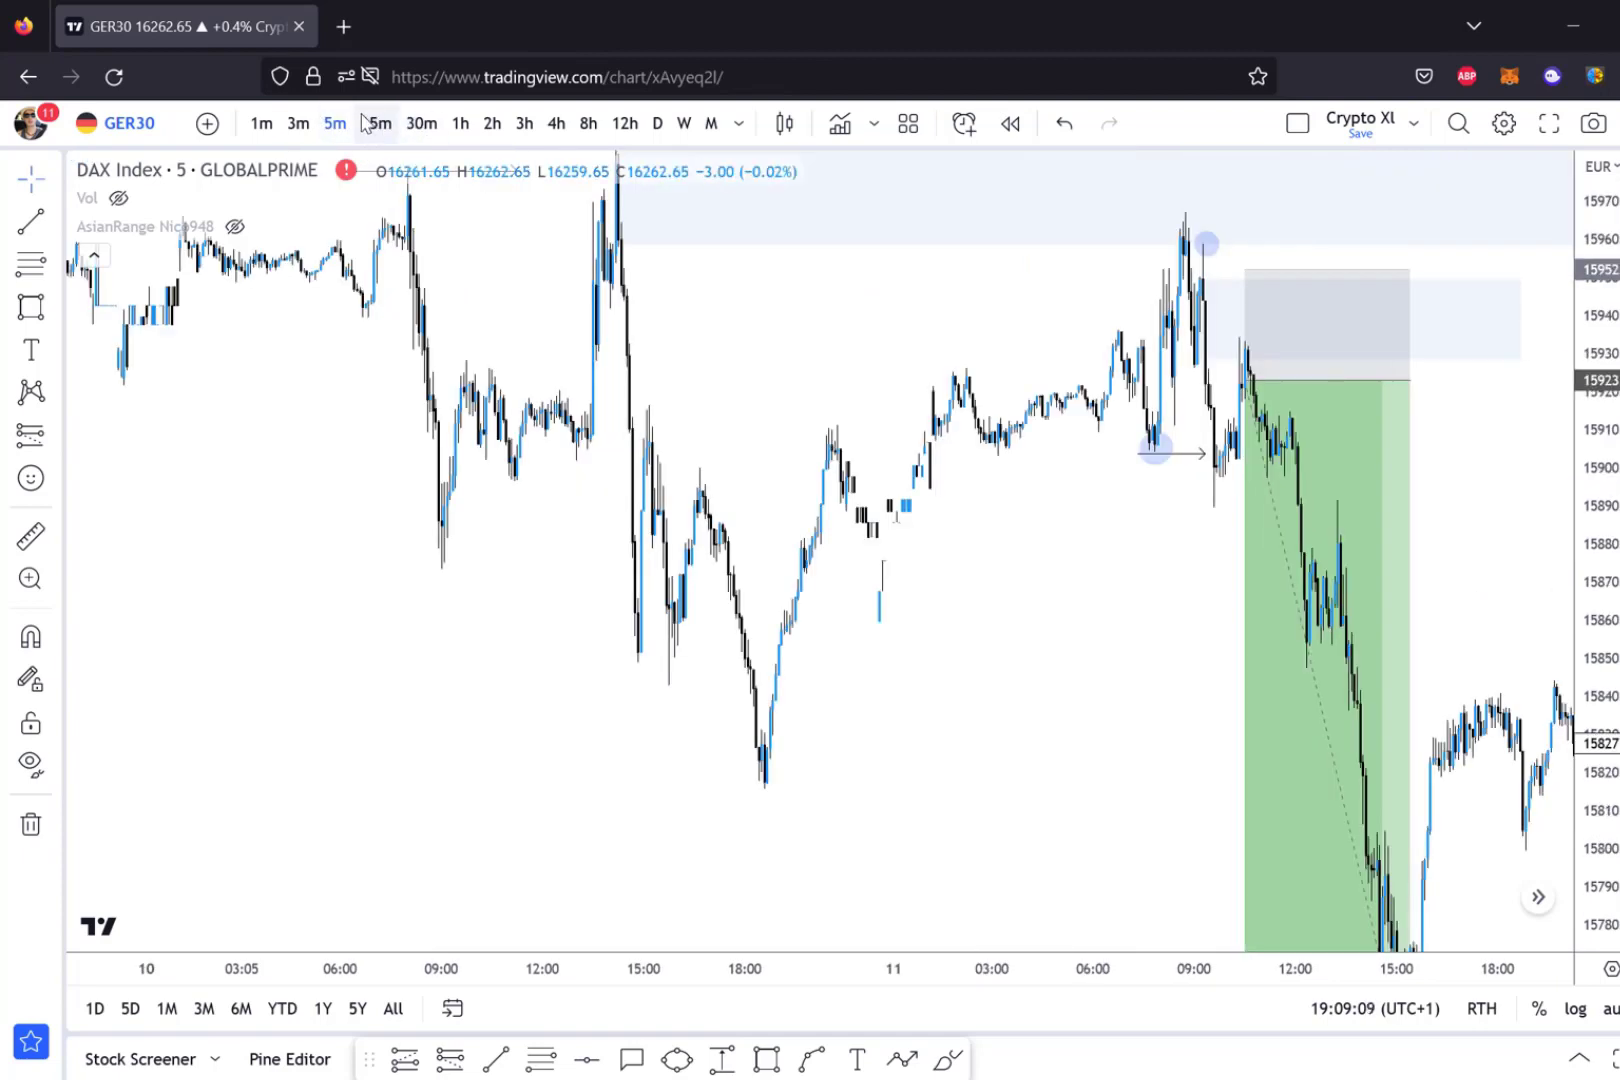
pyautogui.moveTo(719, 396); pyautogui.dragTo(716, 492)
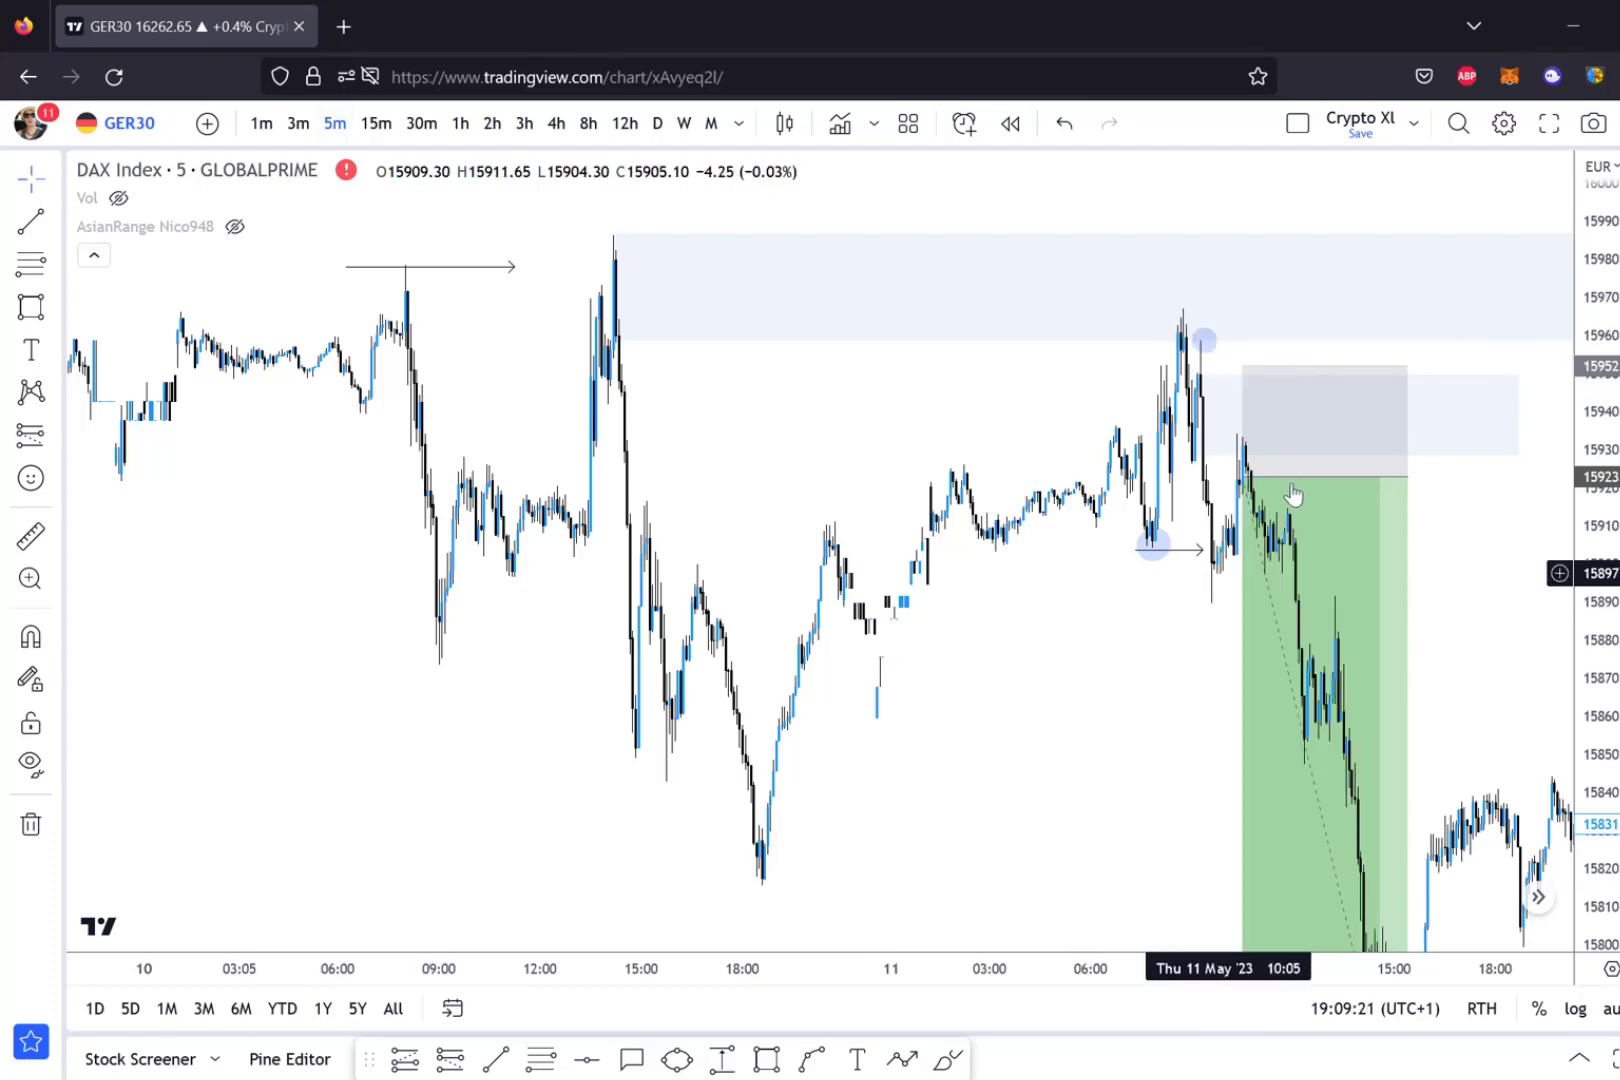
# Examine the full 11 May short position from stop to target against both supply zones, the structure-break arrow and the preceding 10 May price swings.
pyautogui.moveTo(1079, 694); pyautogui.dragTo(928, 414)
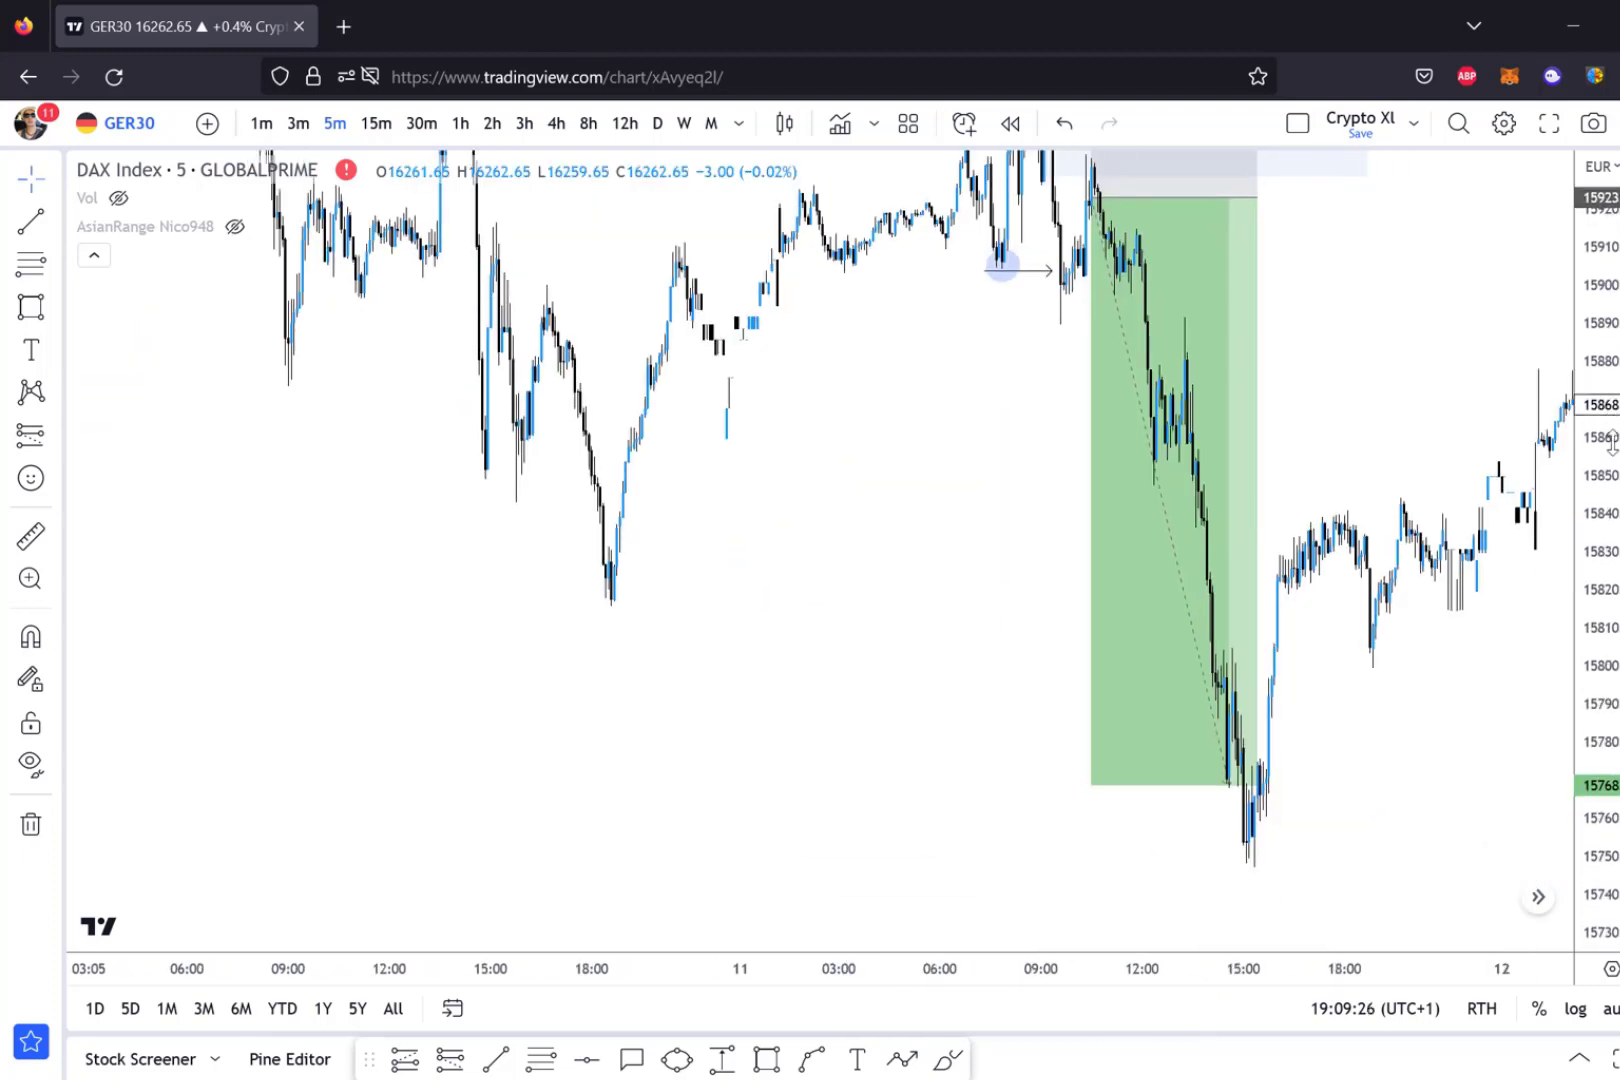
pyautogui.moveTo(1600, 424); pyautogui.dragTo(1617, 550)
pyautogui.hscroll(-3, 980, 500)
pyautogui.scroll(-2, 1230, 702)
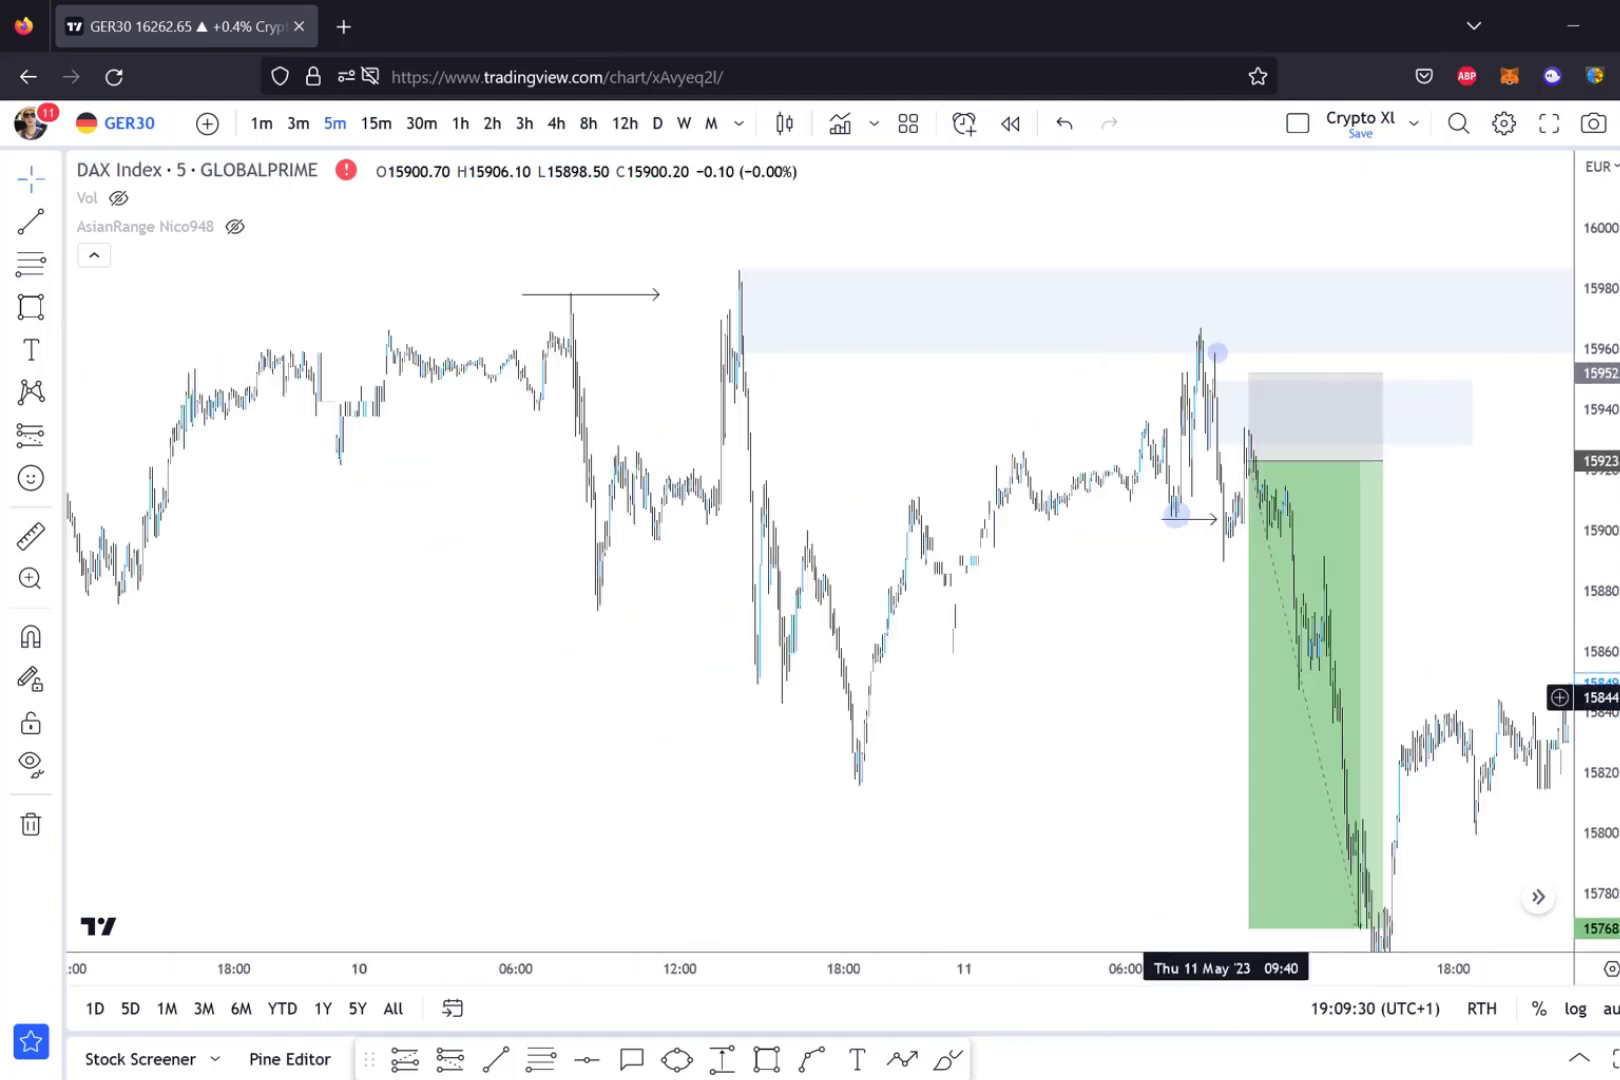
pyautogui.scroll(2, 906, 551)
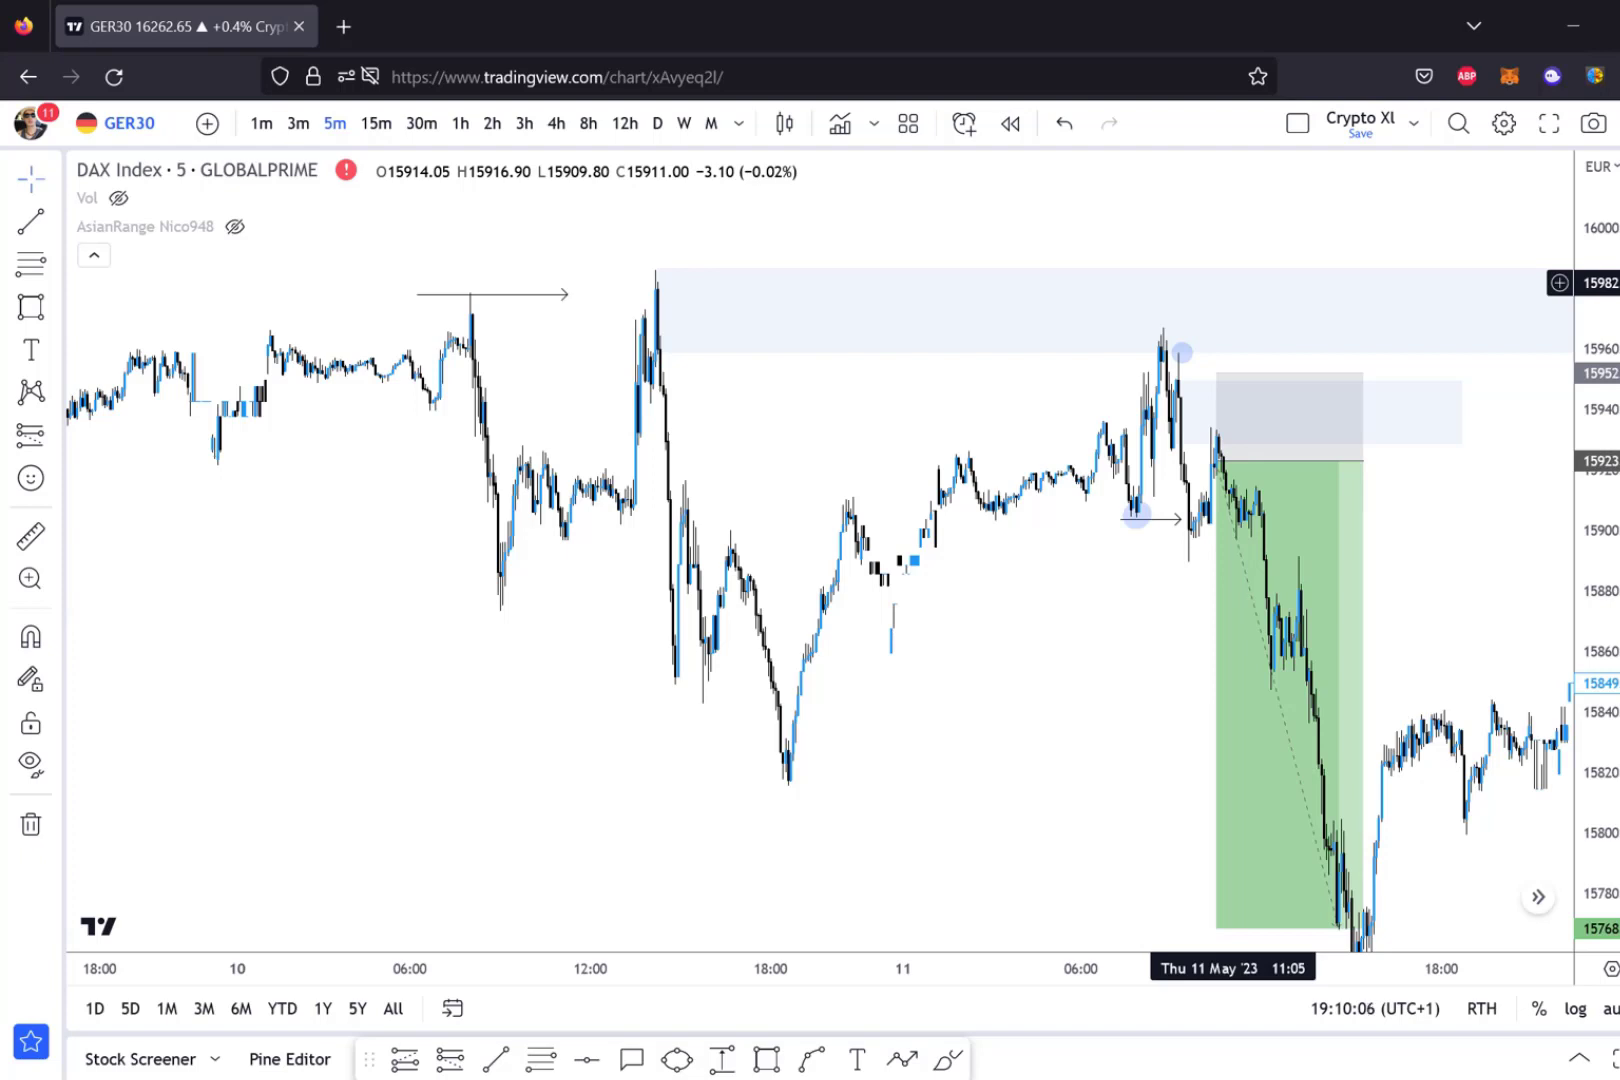
pyautogui.scroll(2, 1233, 282)
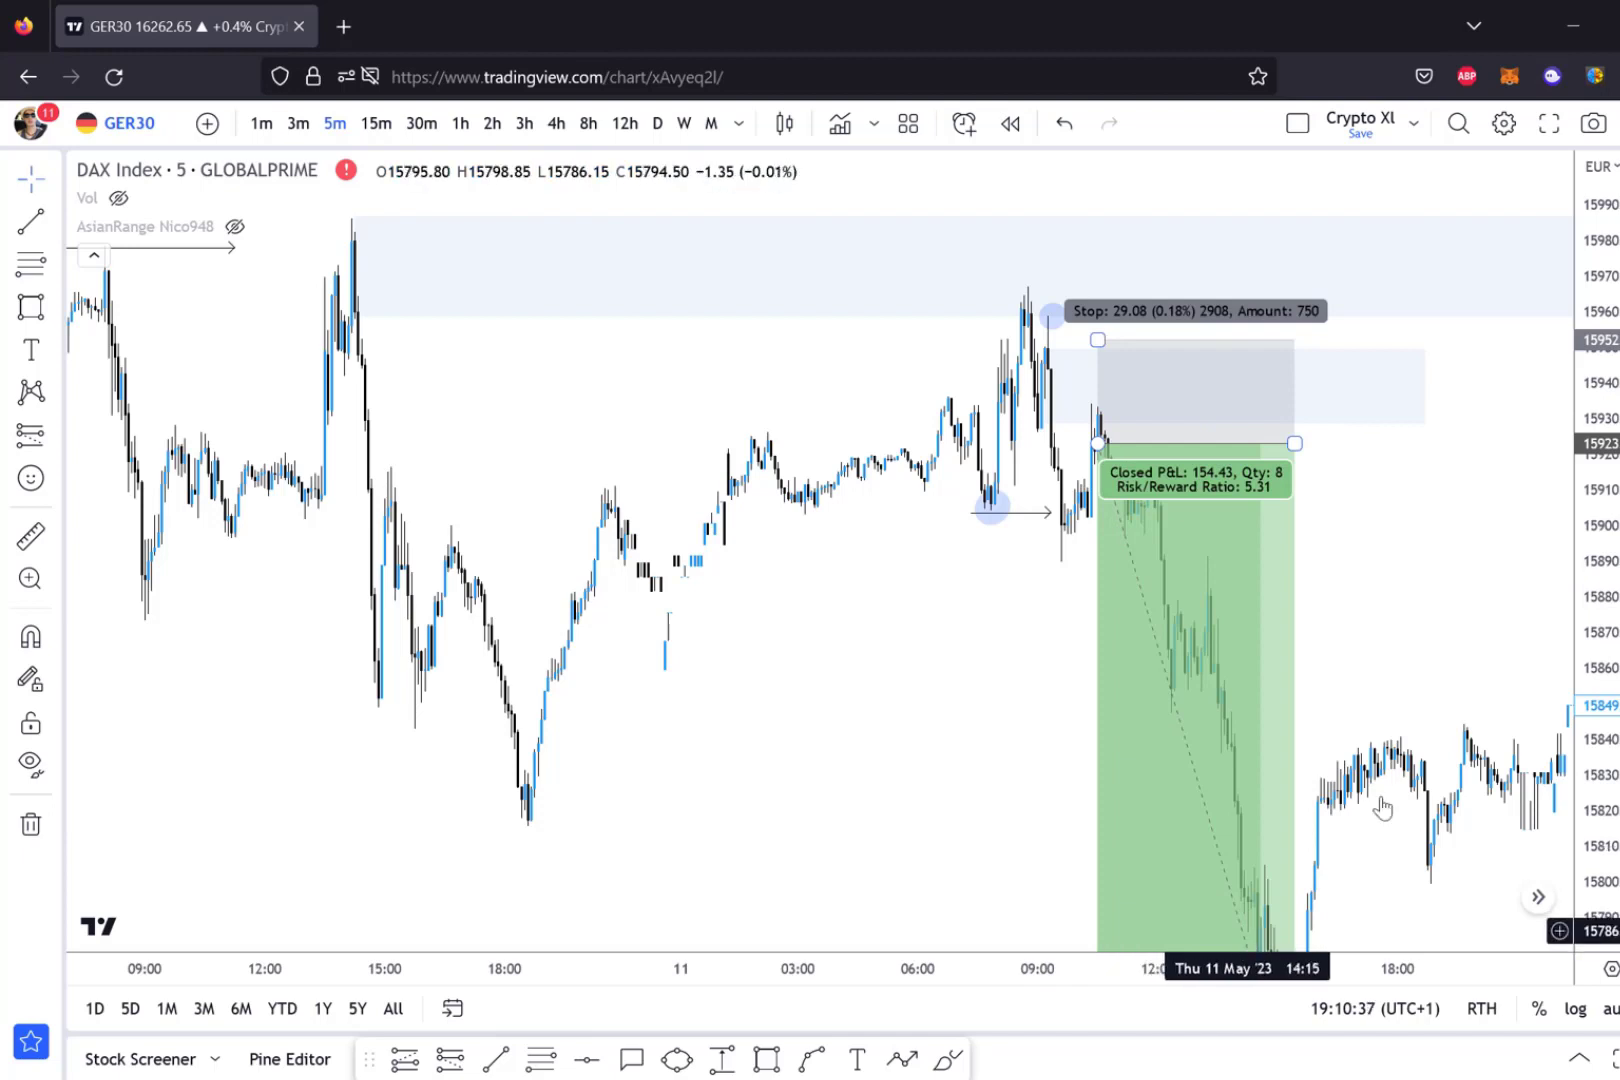
pyautogui.moveTo(1458, 501); pyautogui.dragTo(1444, 409)
pyautogui.moveTo(1602, 417); pyautogui.dragTo(1600, 475)
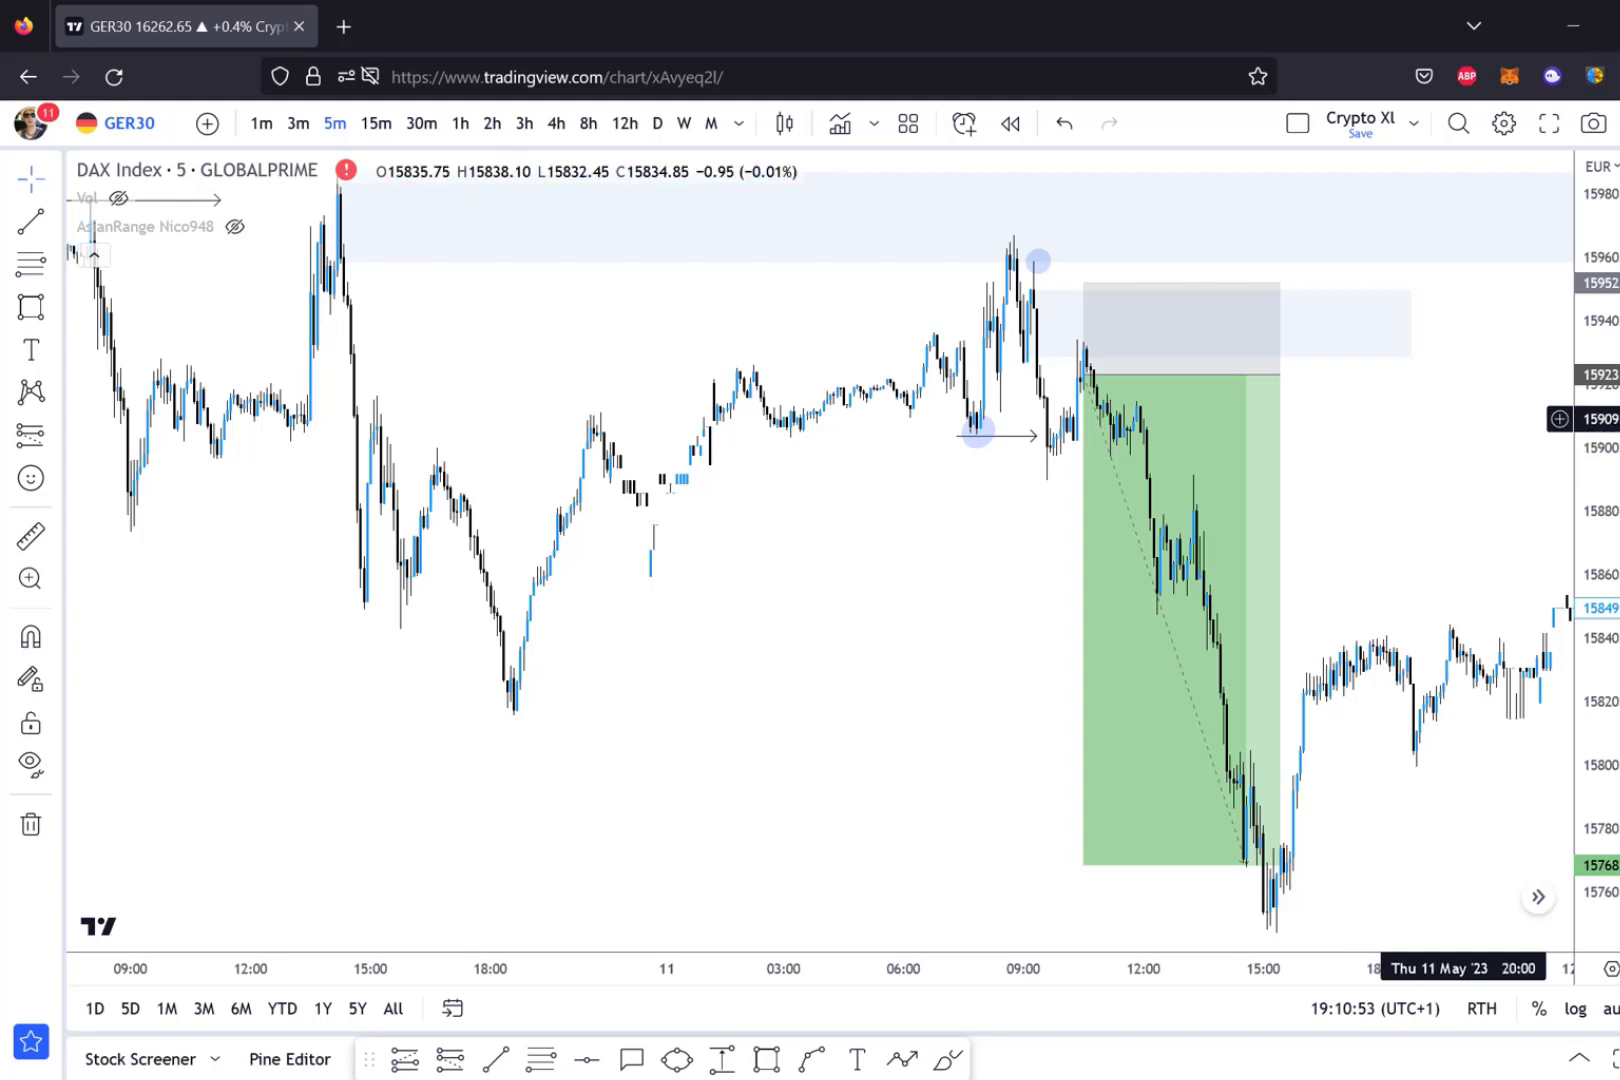
pyautogui.moveTo(1420, 427); pyautogui.dragTo(1375, 436)
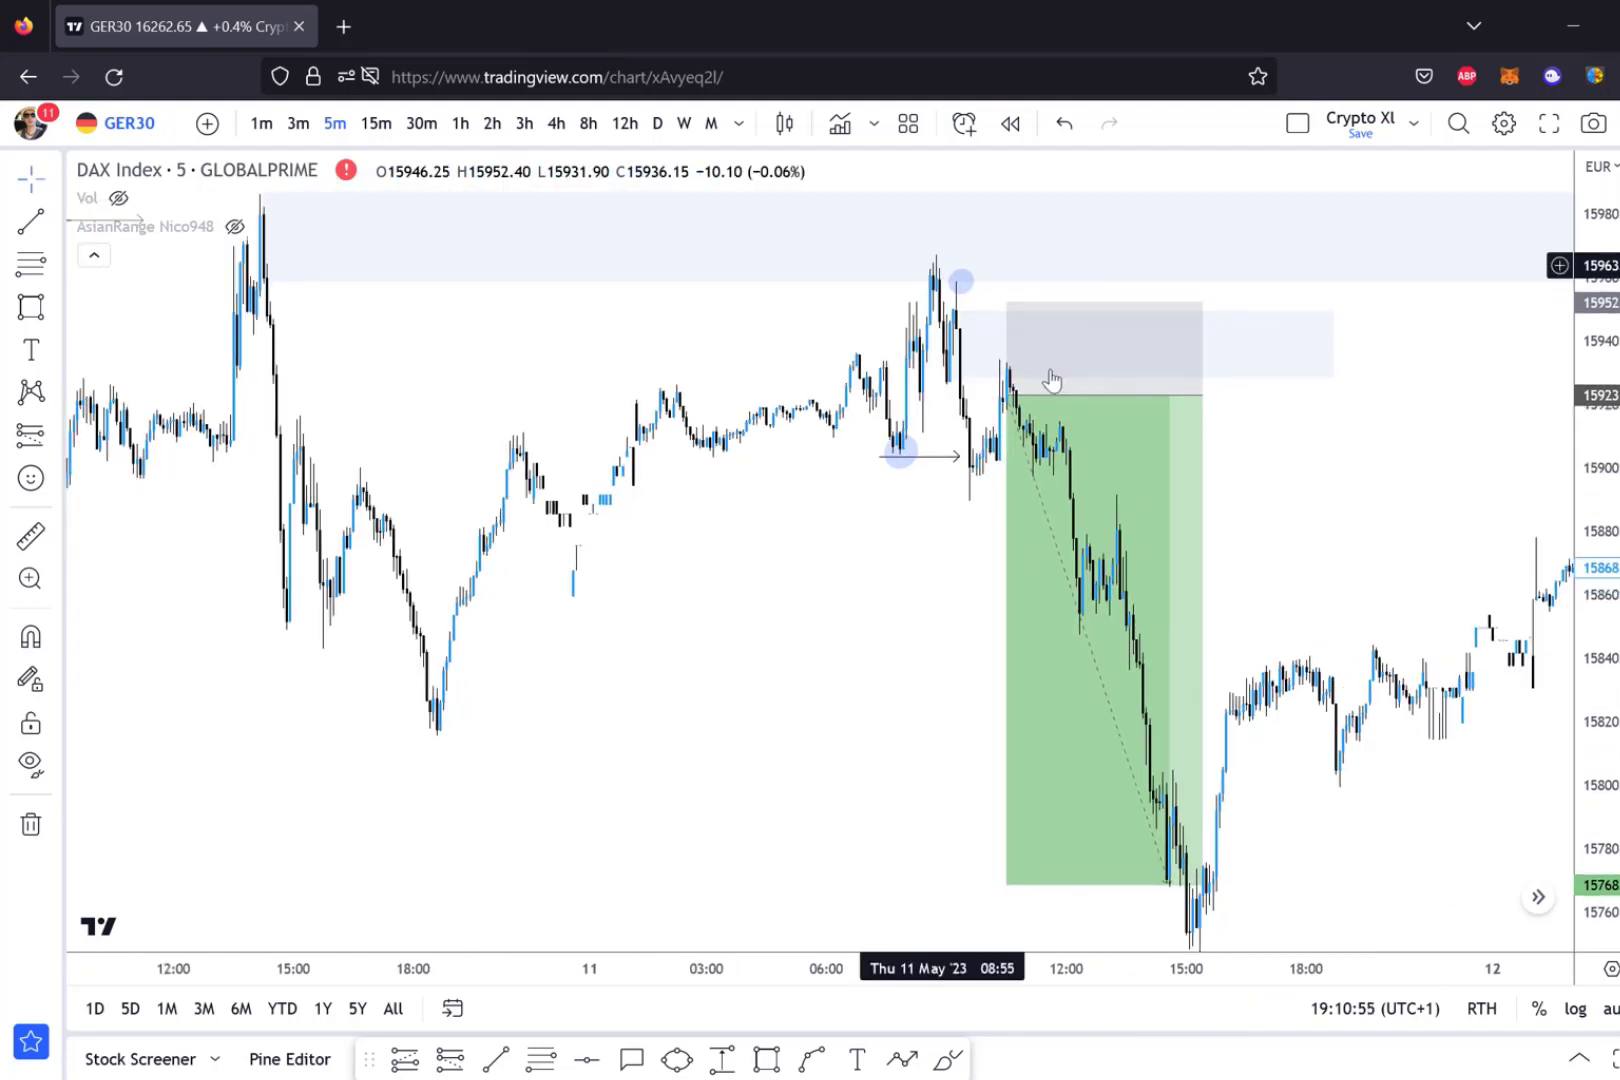
pyautogui.moveTo(1597, 462); pyautogui.dragTo(1597, 656)
pyautogui.scroll(-3, 1294, 566)
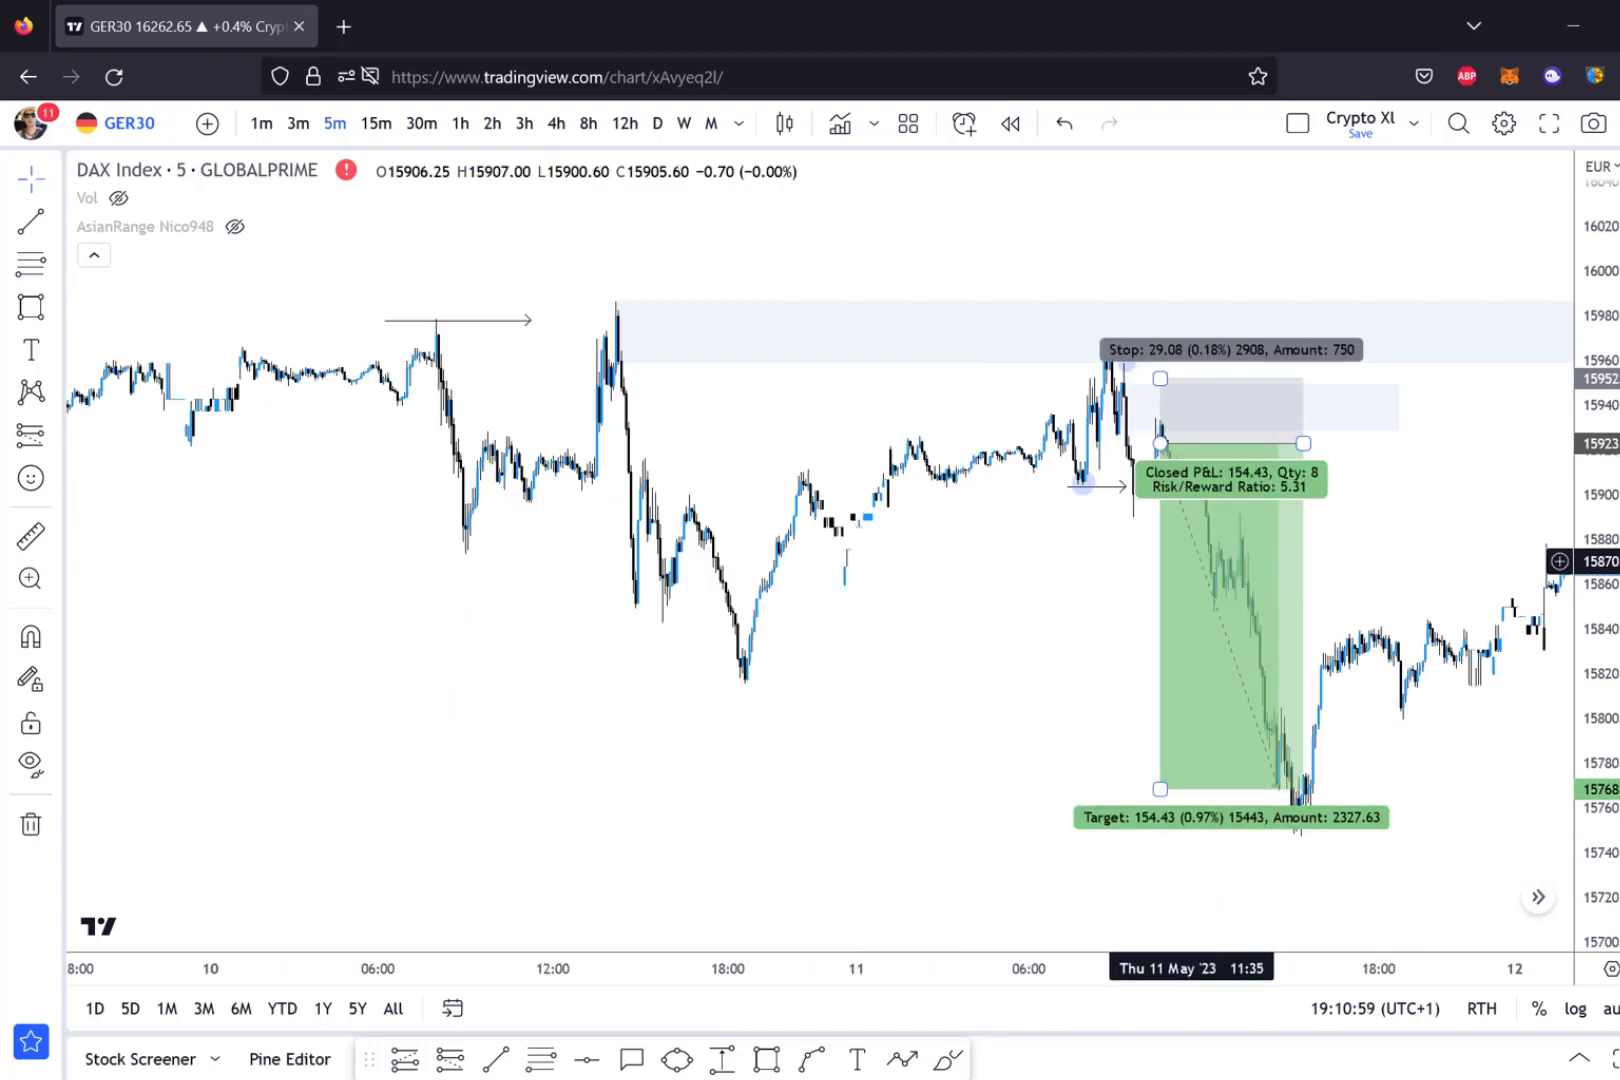